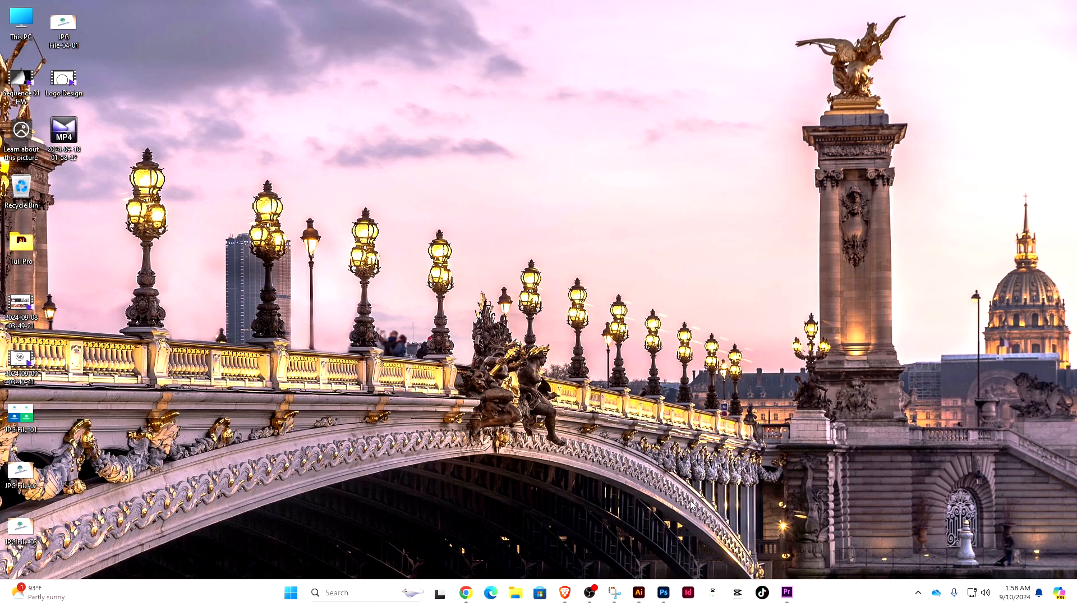
Switch to Illustrator and move the PROBATE heading and the "real estate Services" tagline apart, leaving a clear gap between them
left_click(639, 594)
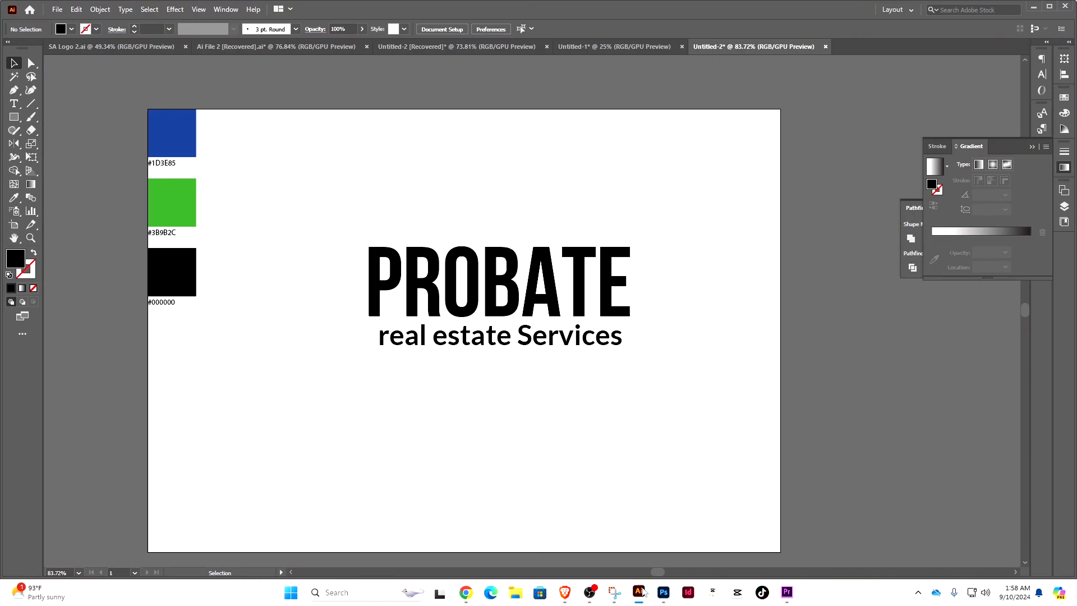
left_click_drag(311, 225, 699, 391)
left_click(425, 203)
left_click(397, 250)
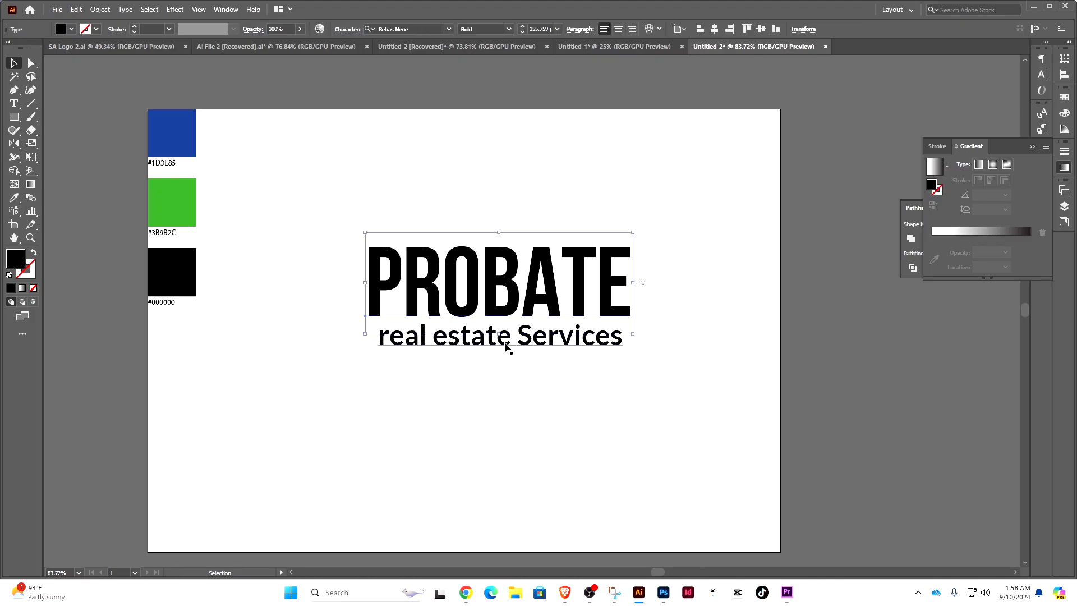
left_click_drag(217, 114, 137, 327)
left_click(357, 273)
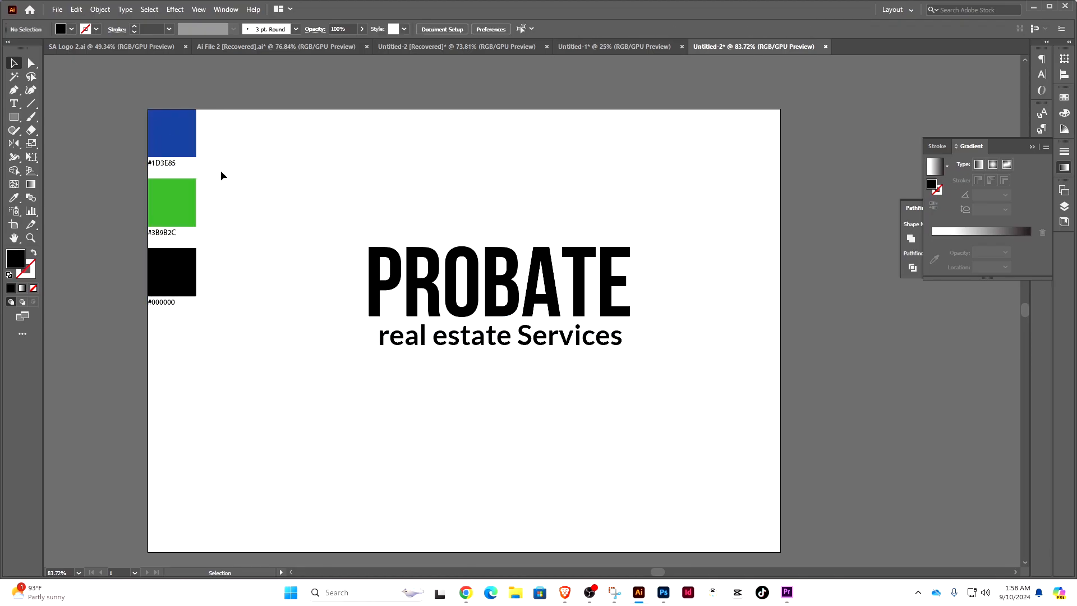
left_click_drag(455, 399, 493, 304)
left_click(662, 401)
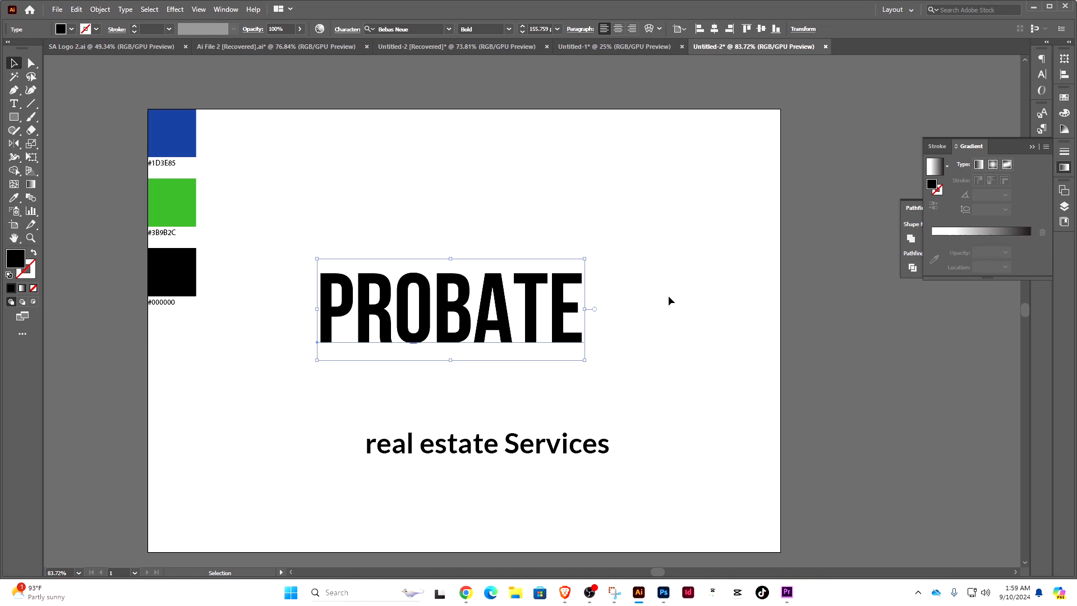
Set the PROBATE heading's font to MontereyMediumFLF and scale it down to about 88.86 pt, roughly matching the tagline's width
left_click(1033, 146)
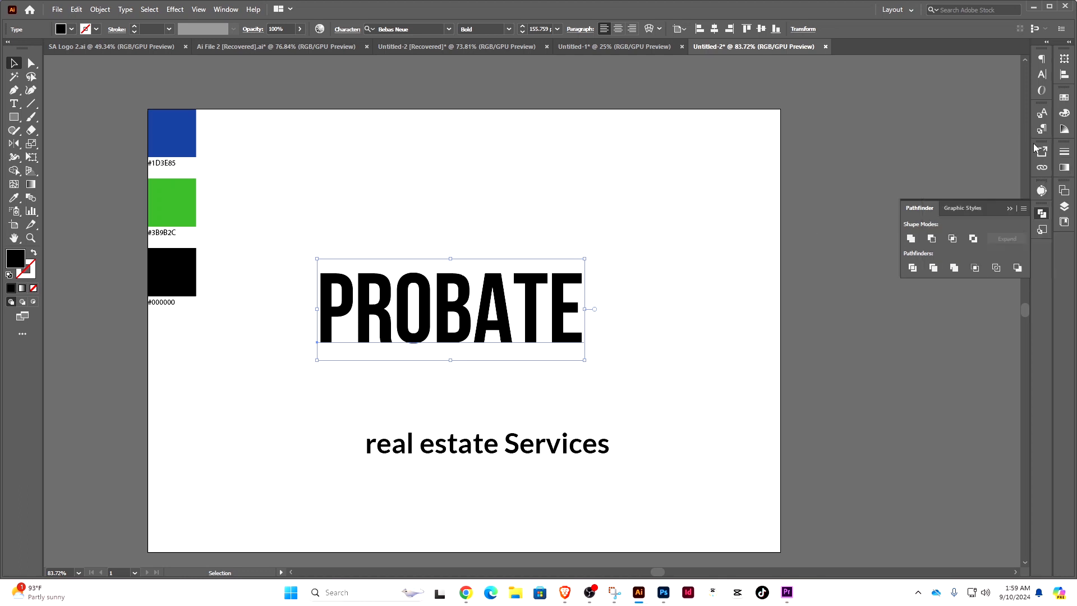
left_click(1041, 74)
left_click(1021, 71)
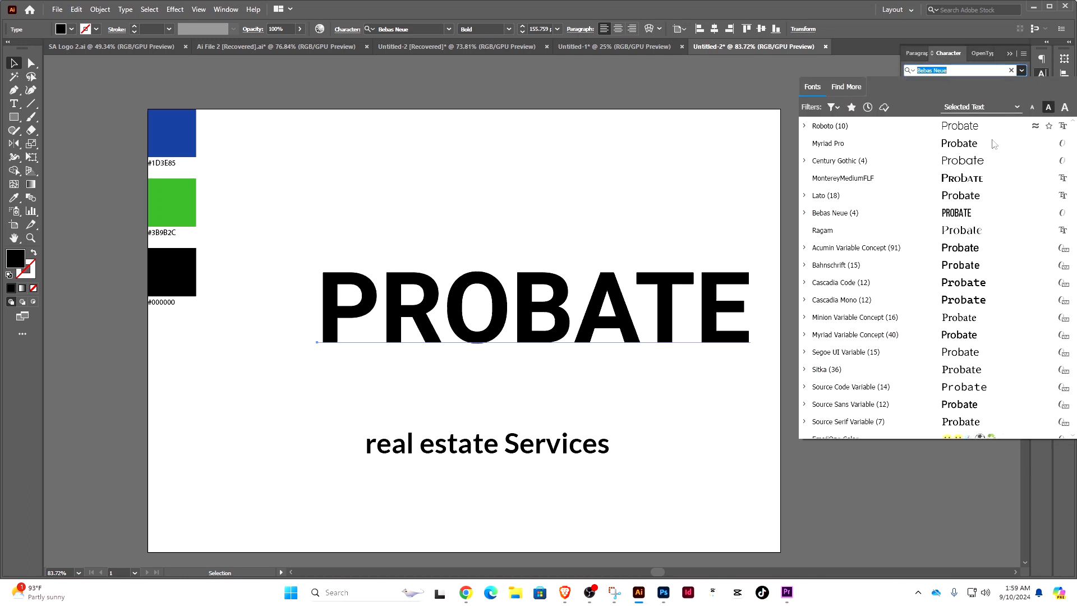
left_click(982, 175)
left_click_drag(673, 285, 655, 300)
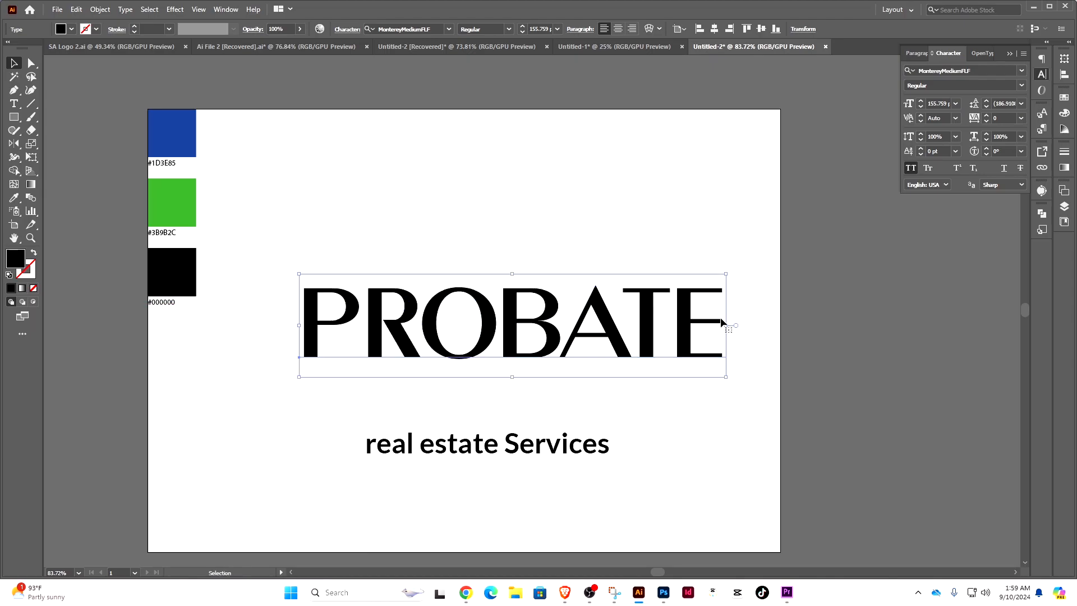
left_click_drag(727, 323, 574, 306)
Try a run of successive fonts on the PROBATE heading, from MontereyMediumFLF through to Pacotillenarrowlight ital
left_click(980, 71)
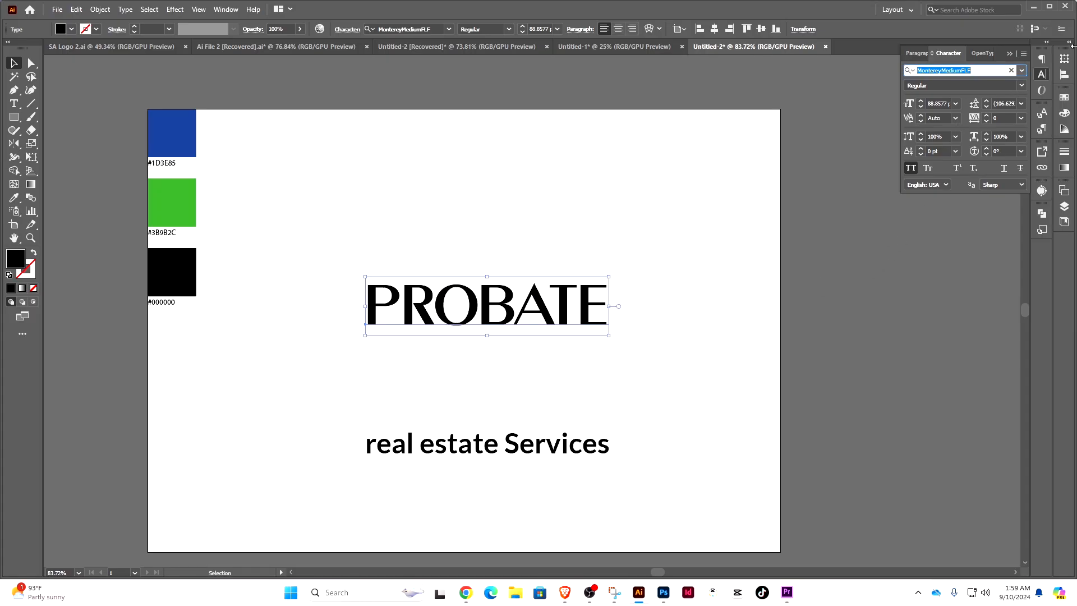
key("Down")
key("Down")
key("Down")
key("Down")
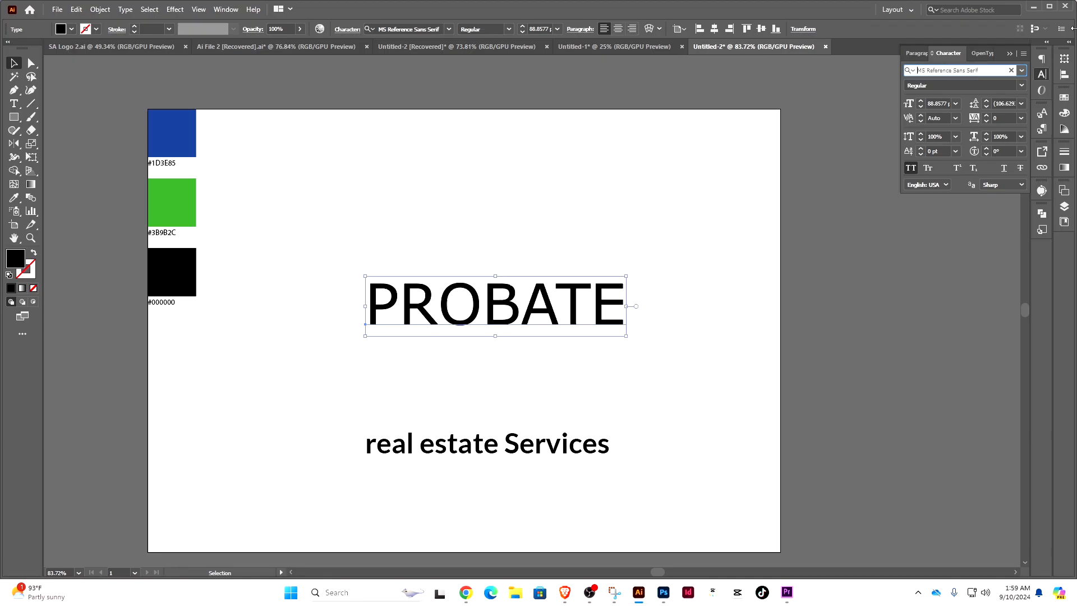
key("Down")
key("Down")
key("Down")
key("Down")
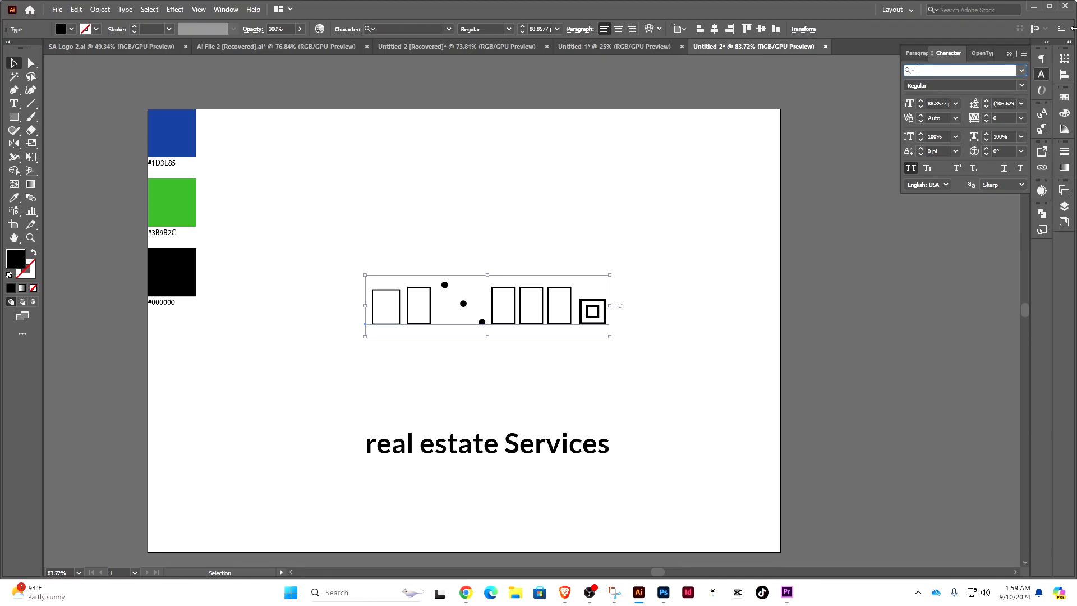
key("Down")
key("Down")
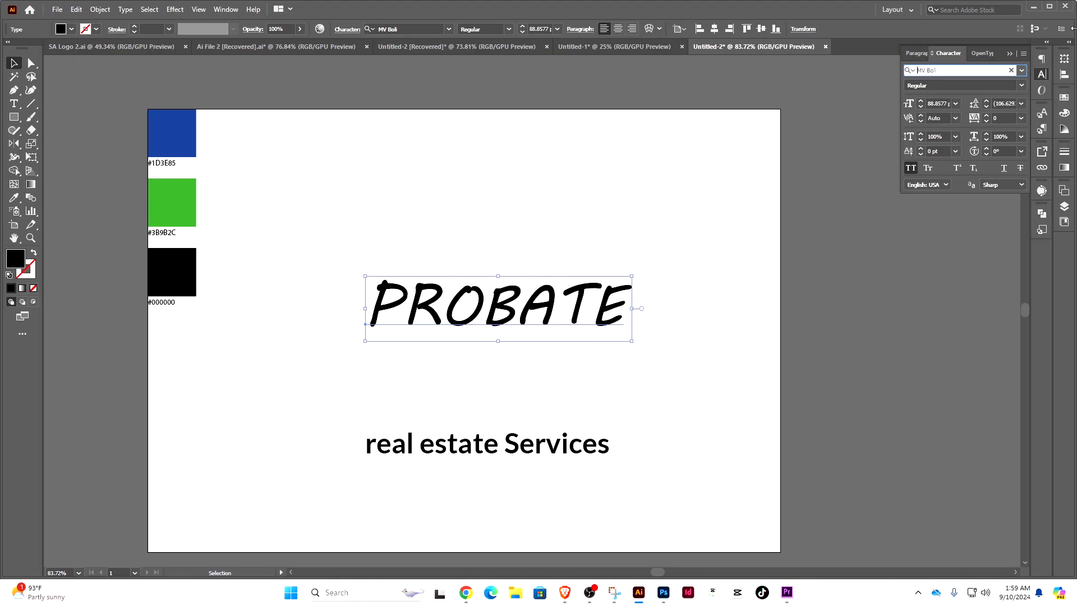
key("Down")
key("Down")
key("Down")
key("Down")
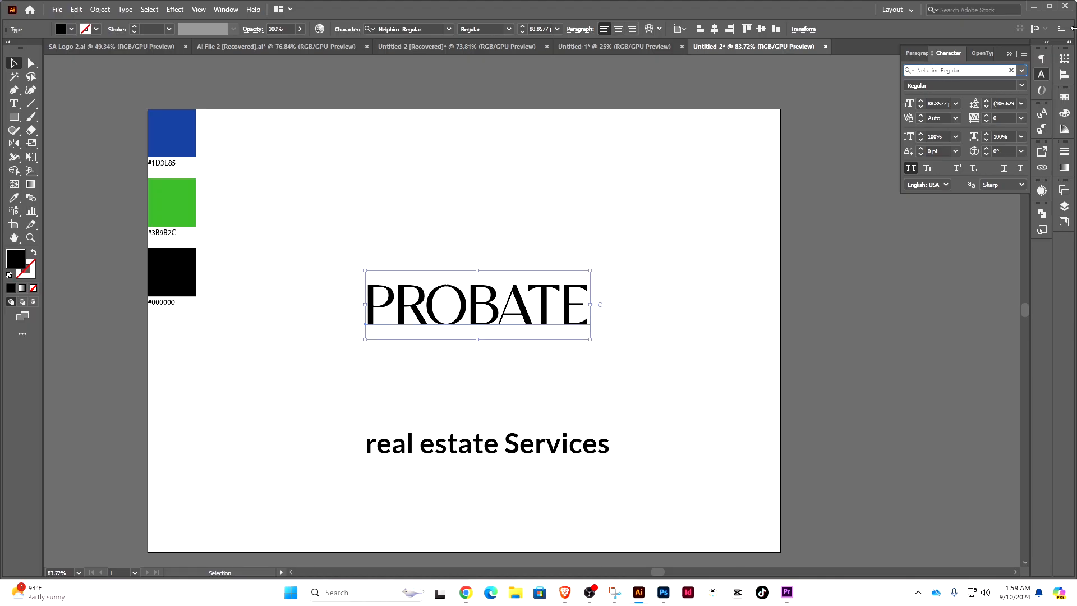
key("Down")
key("Down")
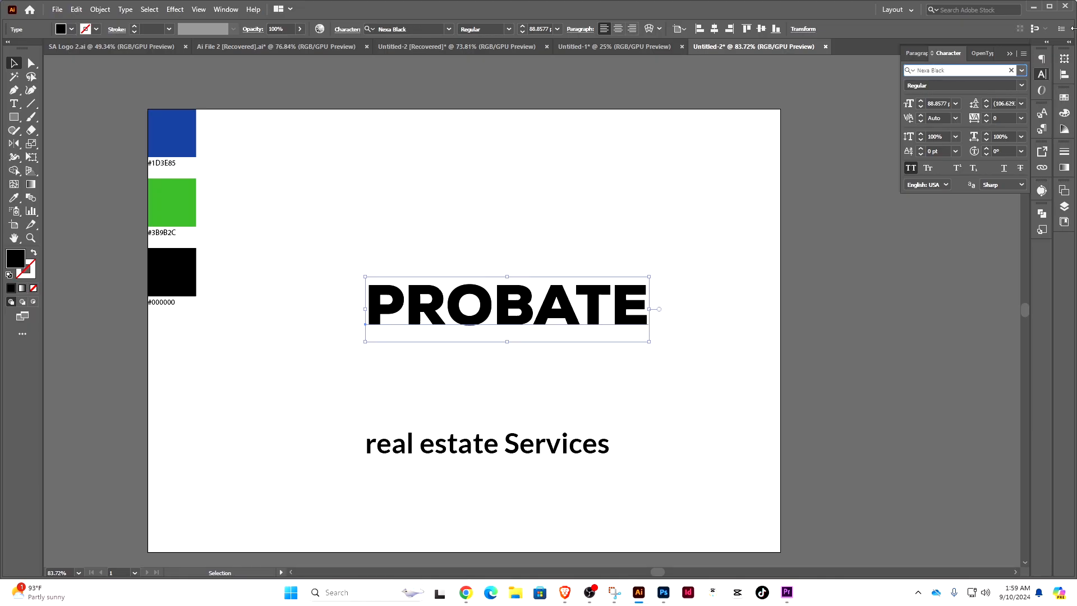
key("Down")
key("Up")
key("Up")
key("Down")
key("Down")
key("Up")
key("Down")
key("Down")
key("Down")
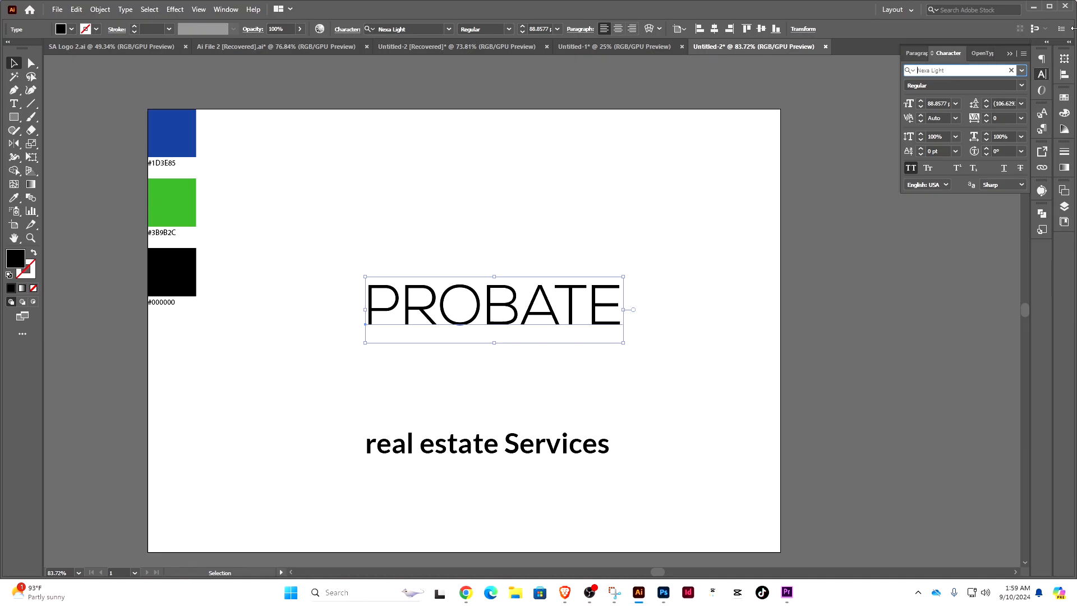
key("Up")
key("Down")
key("Up")
key("Up")
key("Up")
key("Up")
key("Down")
key("Down")
key("Down")
key("Down")
key("Down")
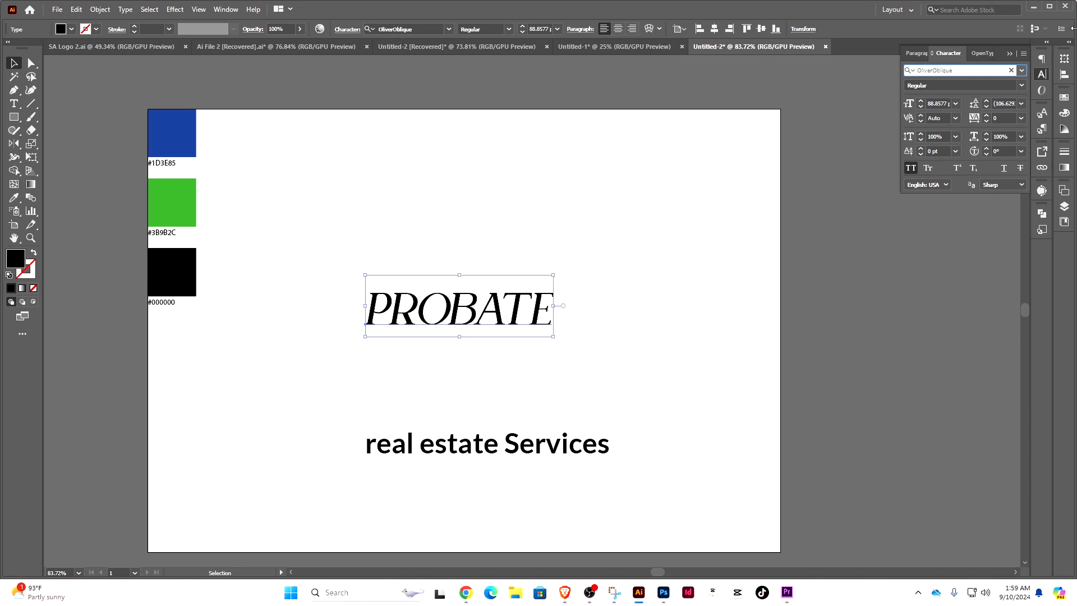
key("Down")
key("Down")
key("Down")
key("Down")
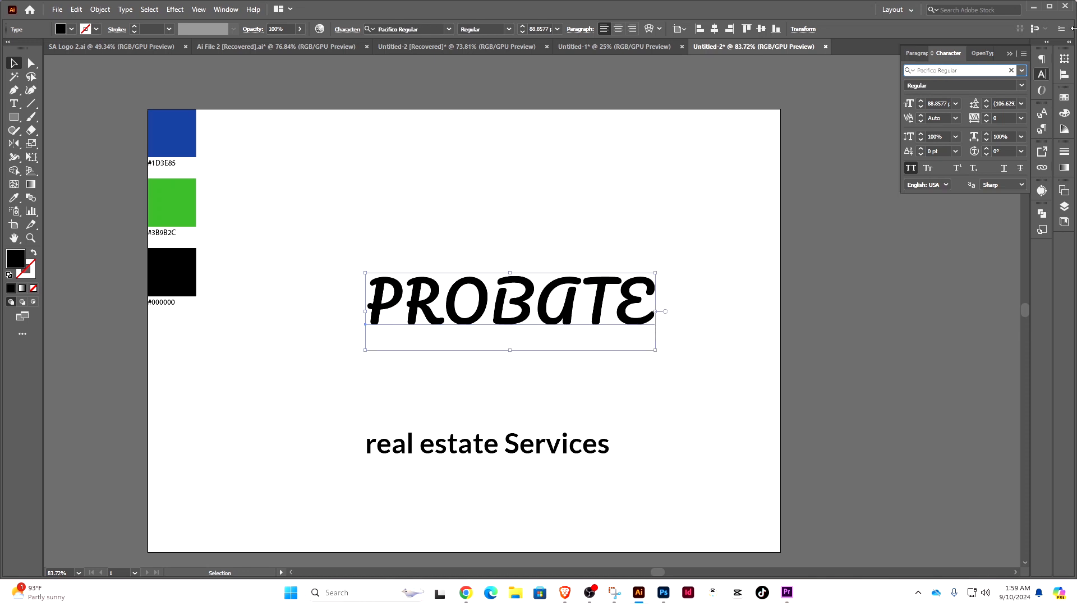
key("Down")
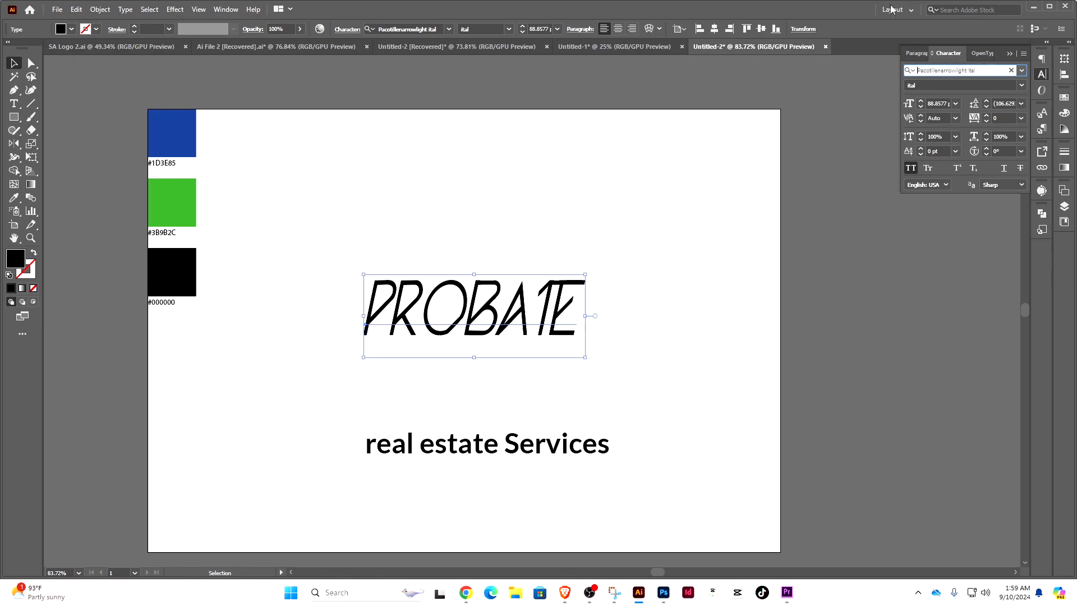
Set the PROBATE heading's font to Pirulen
left_click(1022, 71)
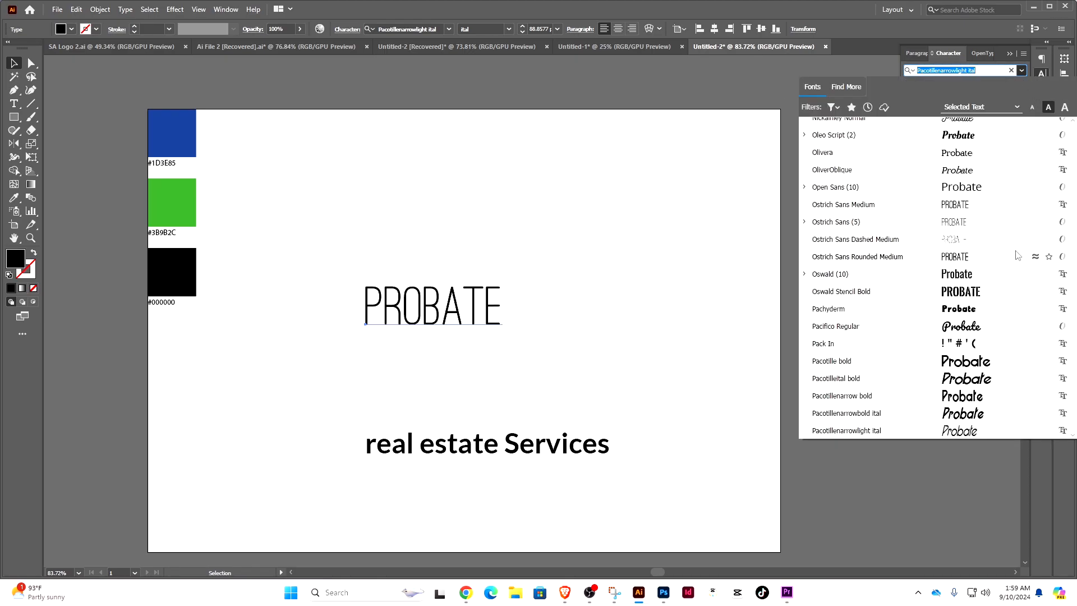
scroll(983, 224, "down", 5)
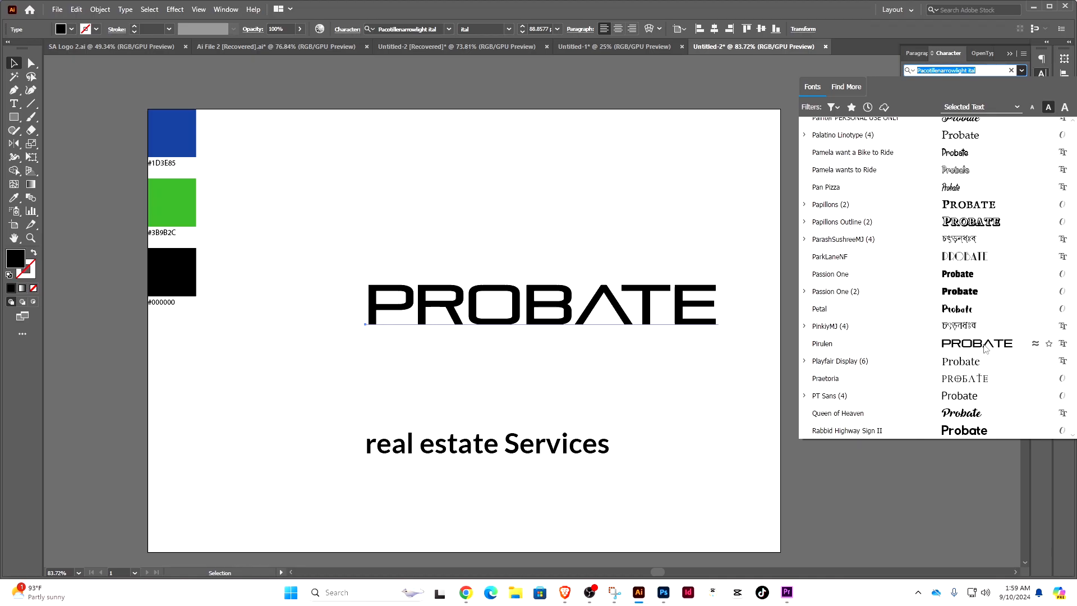
left_click(985, 344)
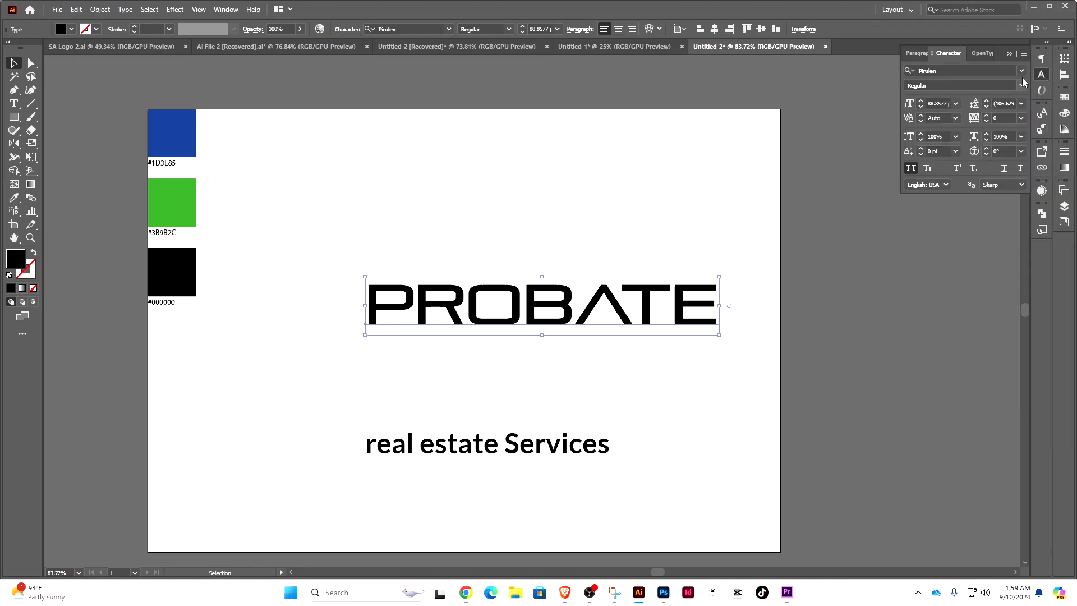
Browse the font list for alternative typefaces for the PROBATE heading, closing it without choosing one
left_click(1021, 72)
scroll(1013, 160, "down", 15)
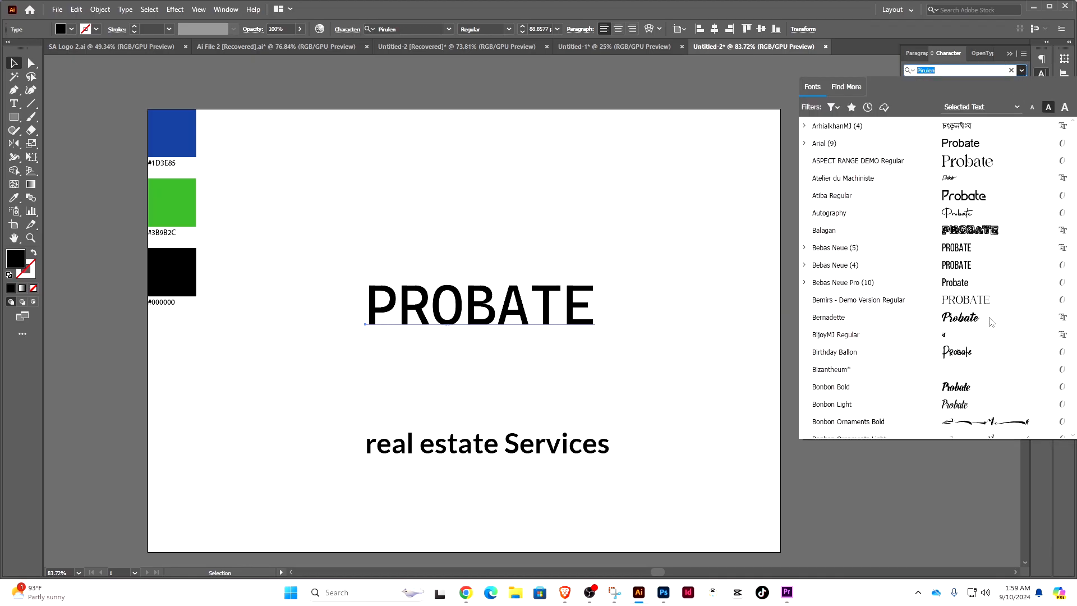
scroll(990, 321, "down", 10)
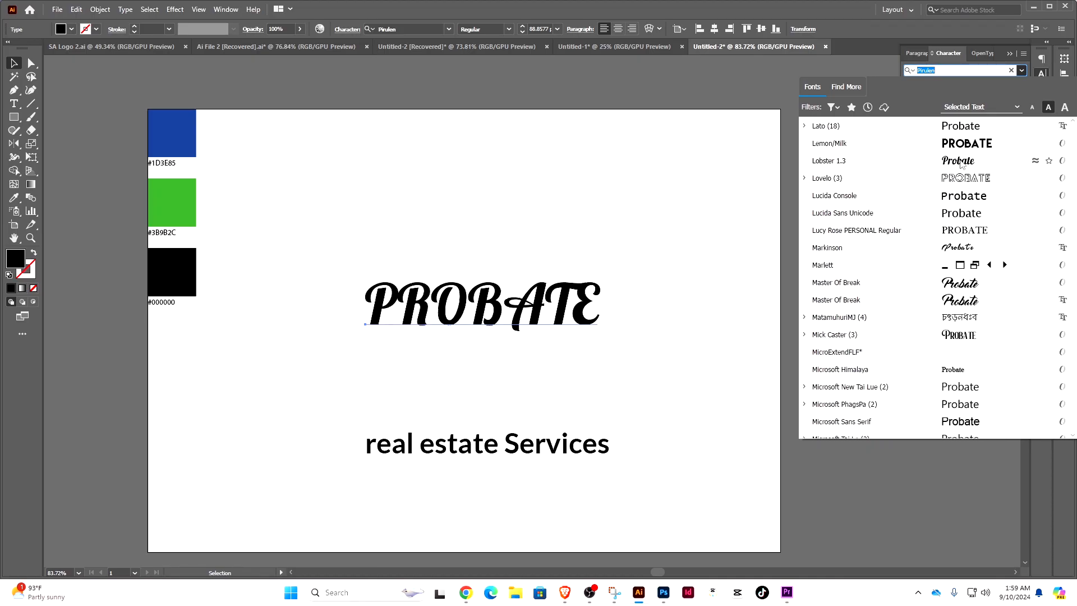
scroll(976, 382, "down", 7)
scroll(977, 373, "down", 8)
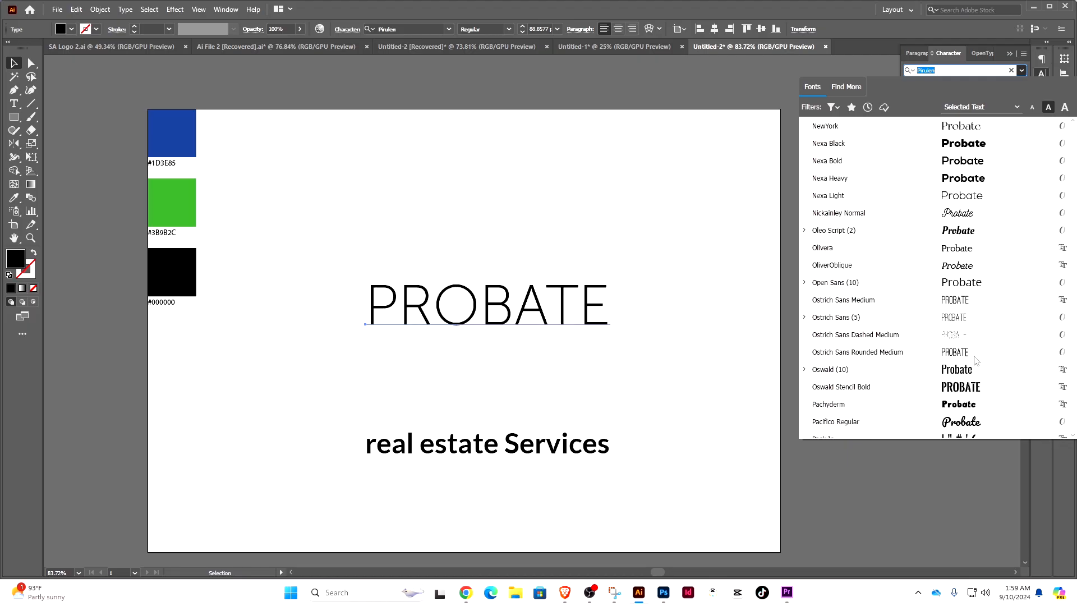
scroll(985, 235, "up", 3)
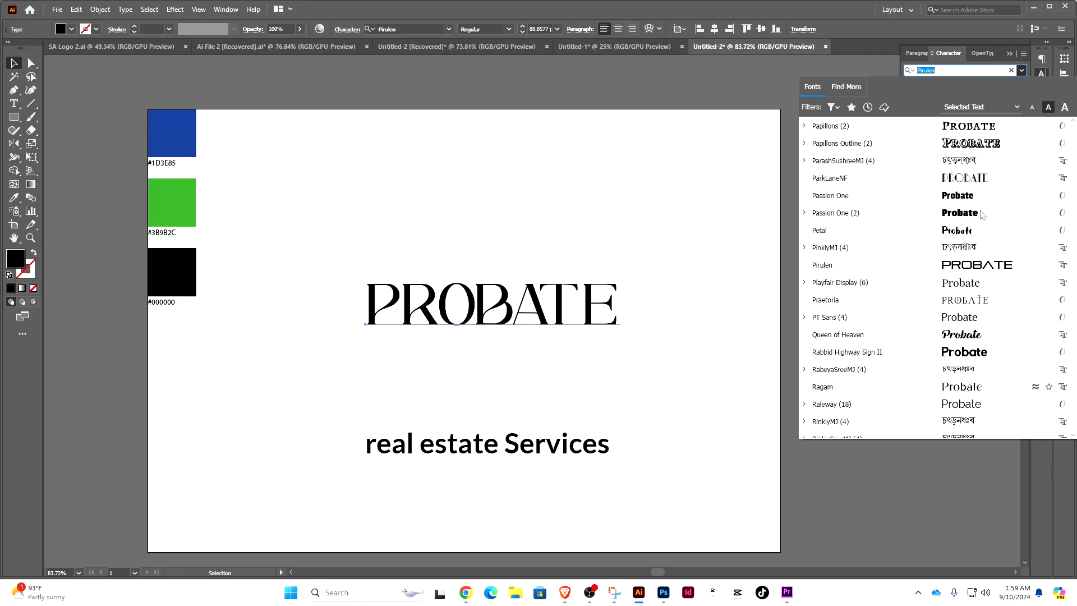
scroll(985, 381, "down", 15)
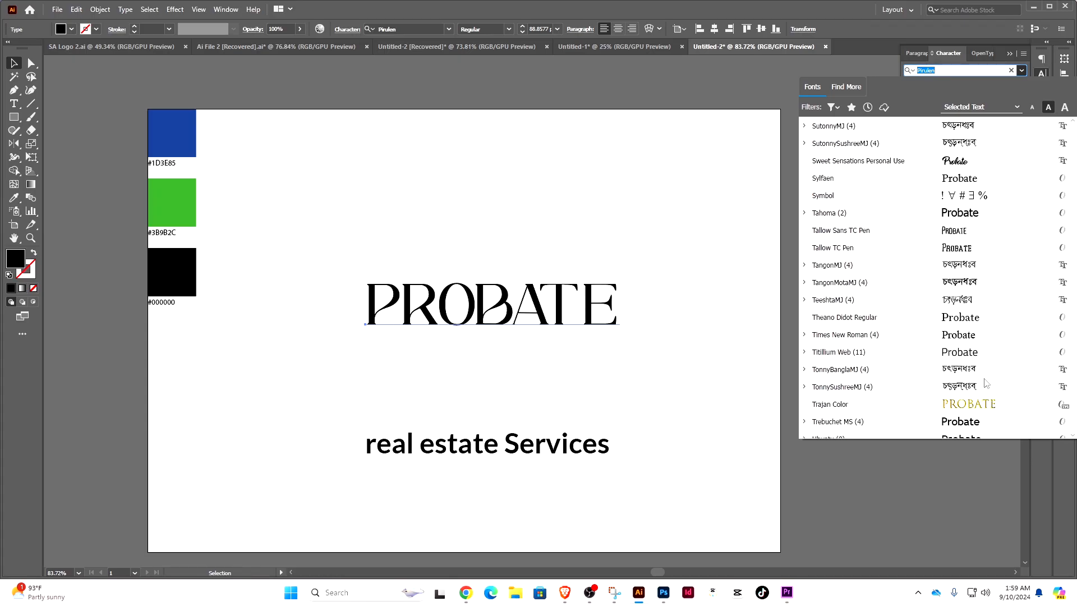
scroll(985, 377, "up", 8)
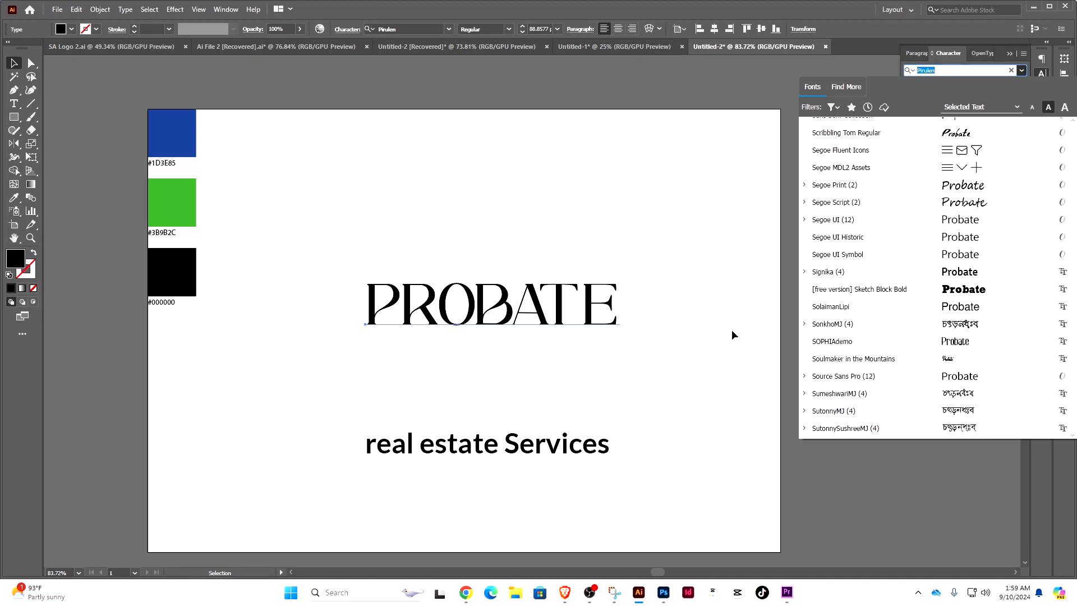
left_click(687, 302)
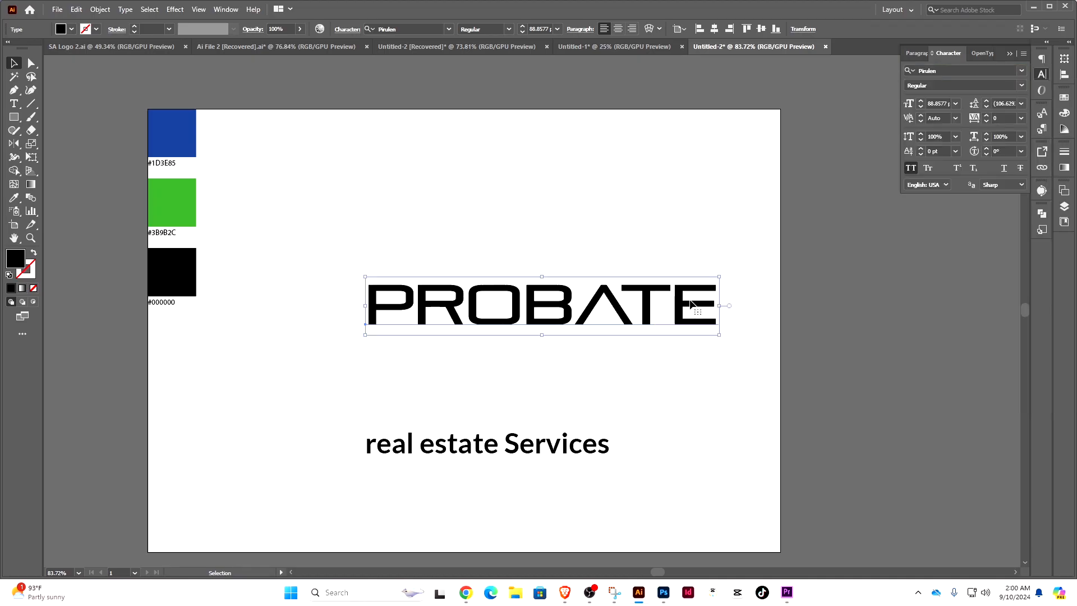
Scale the PROBATE heading down slightly and move the tagline up close beneath it
left_click_drag(639, 315, 598, 321)
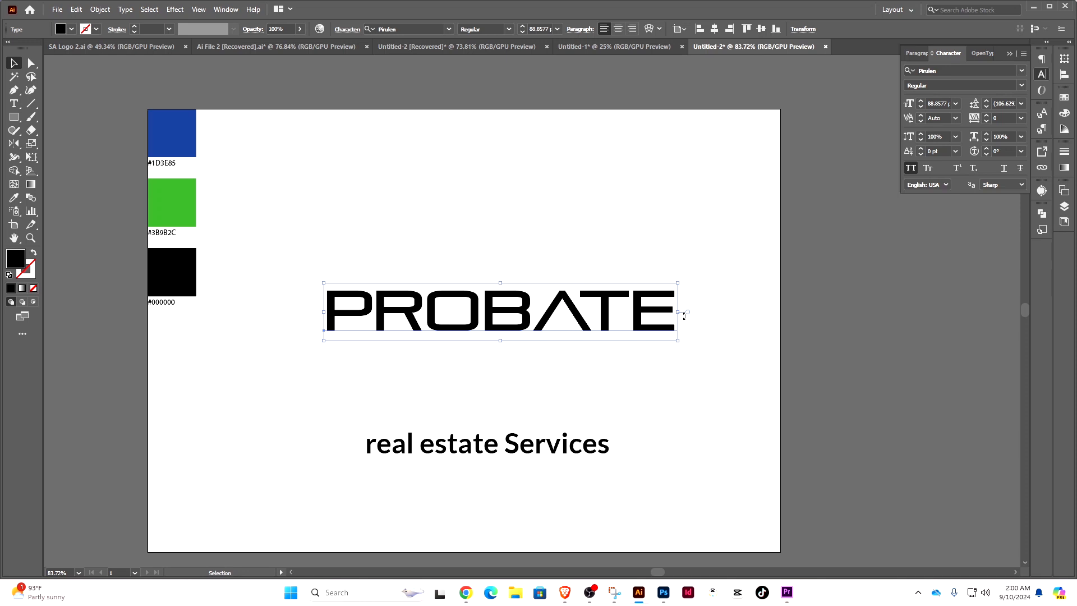
left_click_drag(682, 313, 642, 293)
left_click_drag(567, 444, 586, 341)
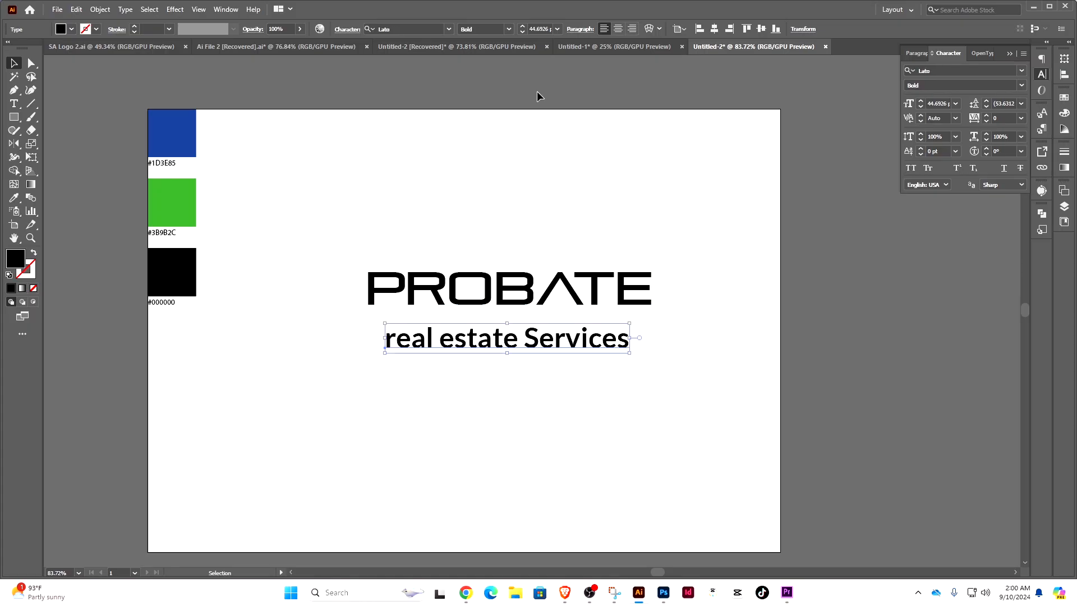
Set the tagline's Lato weight to Medium and turn on All Caps
left_click(439, 28)
left_click(508, 29)
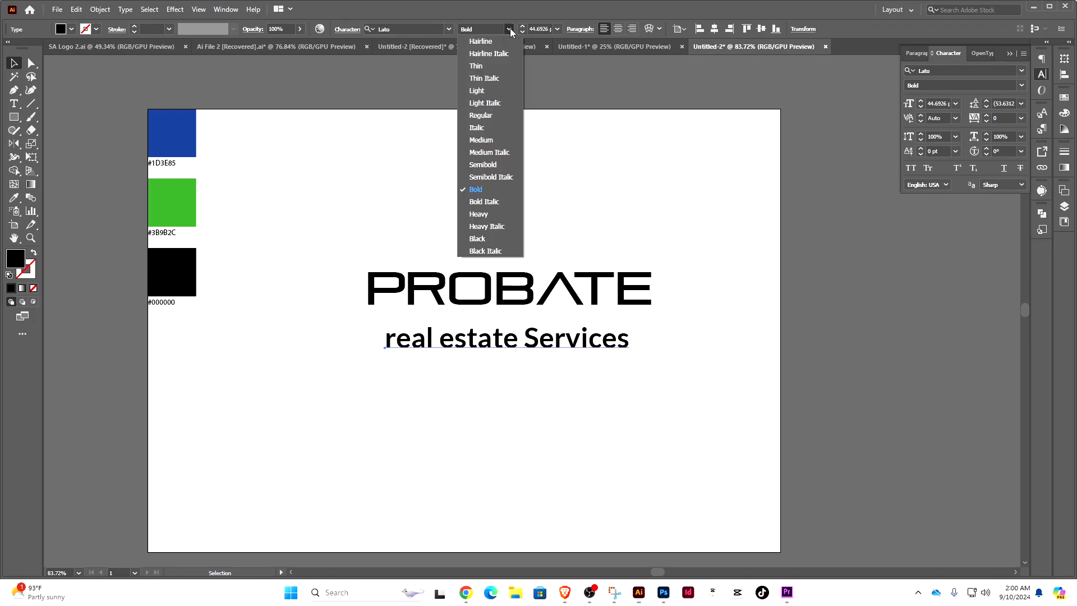
left_click(495, 141)
left_click(910, 167)
Scale the tagline down to about 21.14 pt and position it roughly centred just beneath the PROBATE heading
left_click_drag(579, 343, 665, 340)
left_click_drag(746, 338, 605, 313)
left_click(474, 327)
left_click(485, 319)
left_click_drag(480, 328, 482, 324)
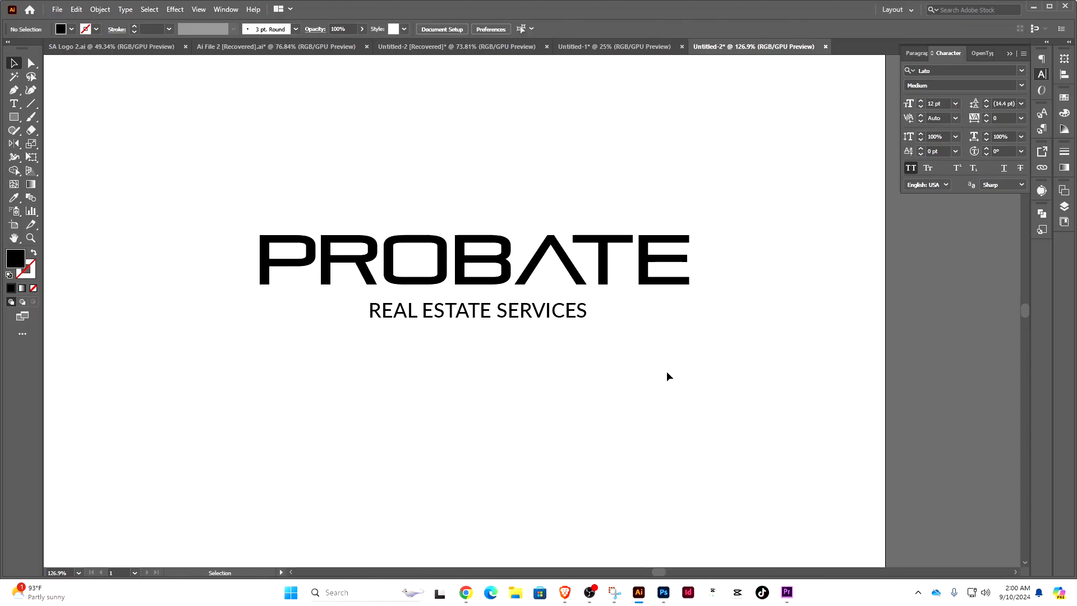
Change the tagline's font to Roboto Medium and deselect it
left_click(407, 28)
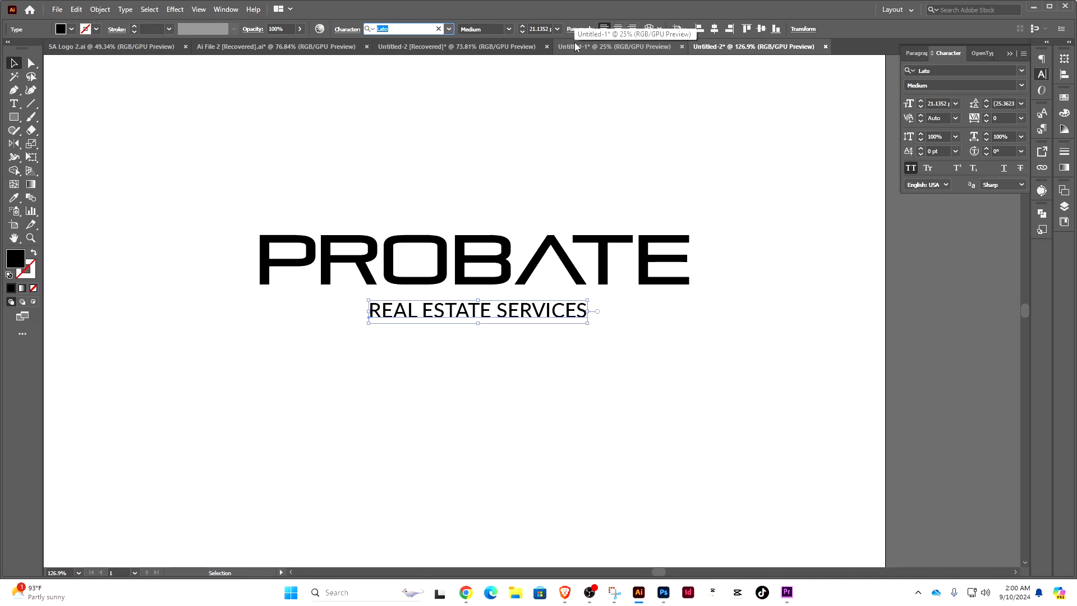
type("robo")
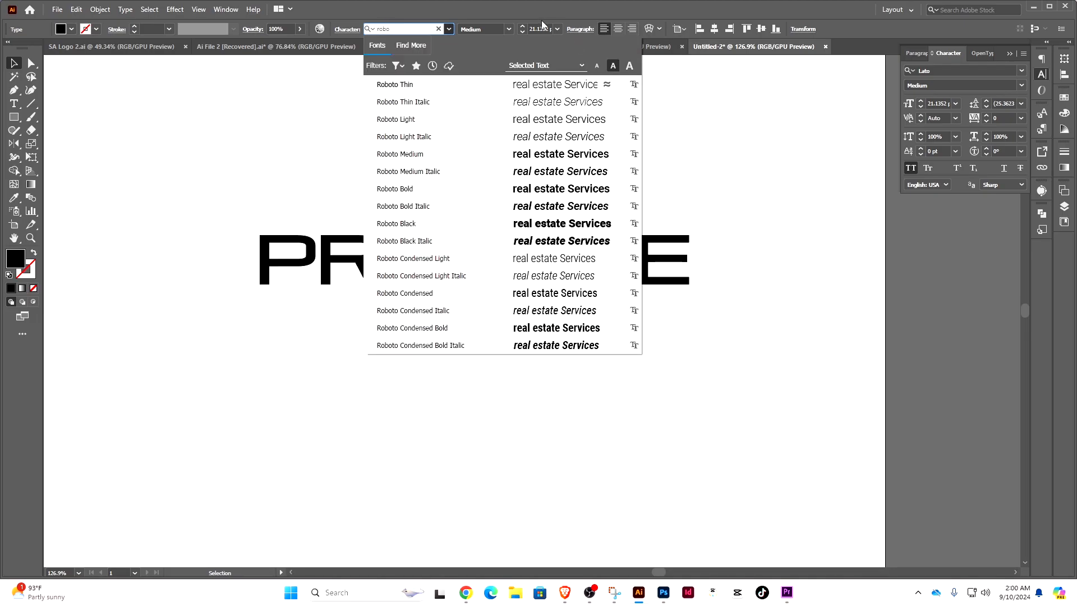
left_click(405, 151)
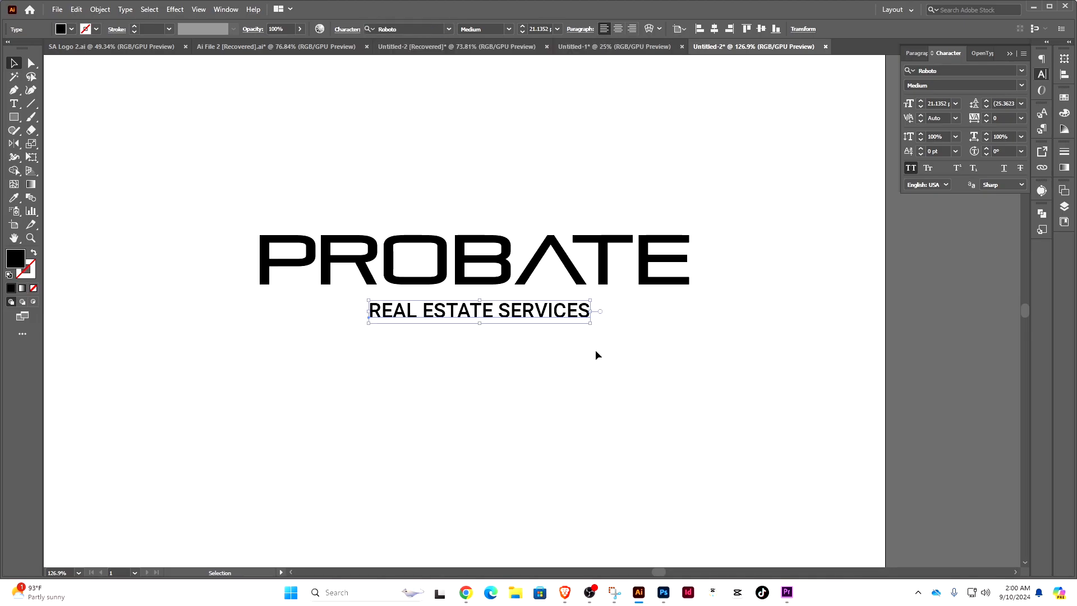
left_click(609, 355)
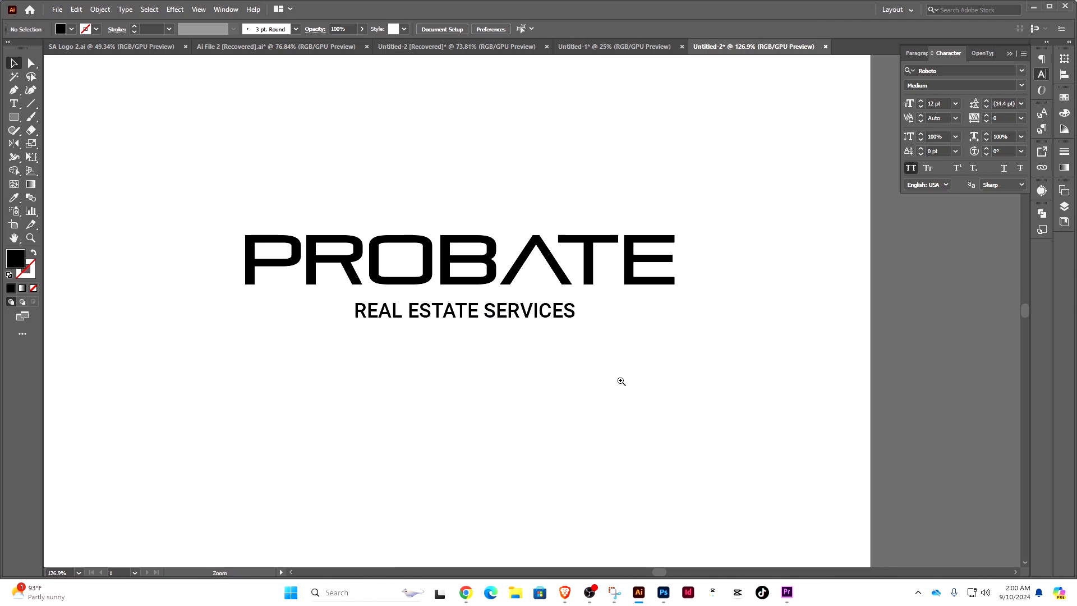
scroll(586, 373, "down", 1)
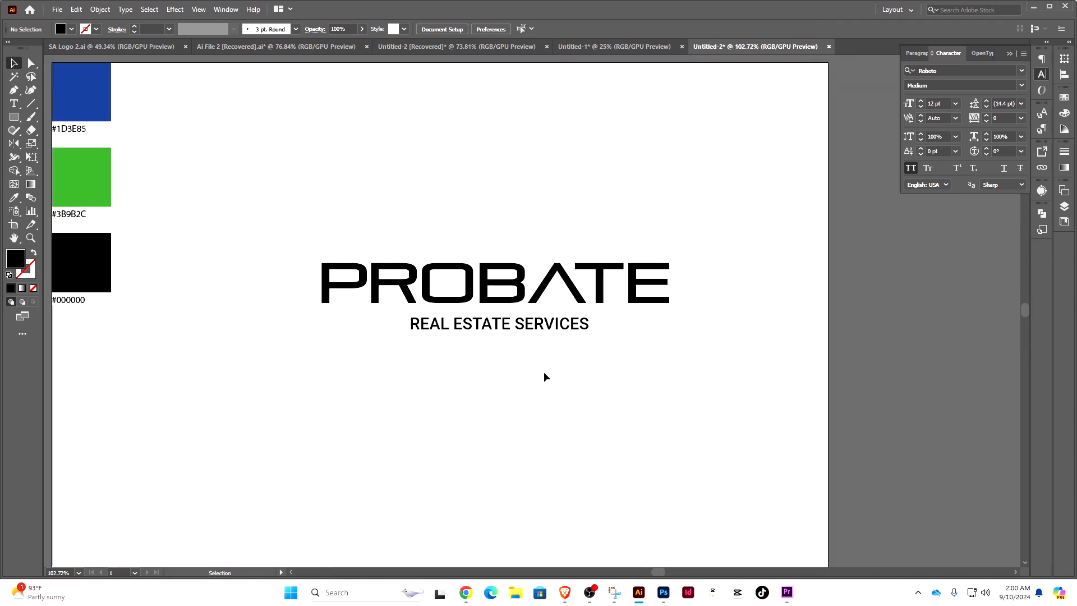
scroll(479, 336, "up", 2)
left_click(31, 104)
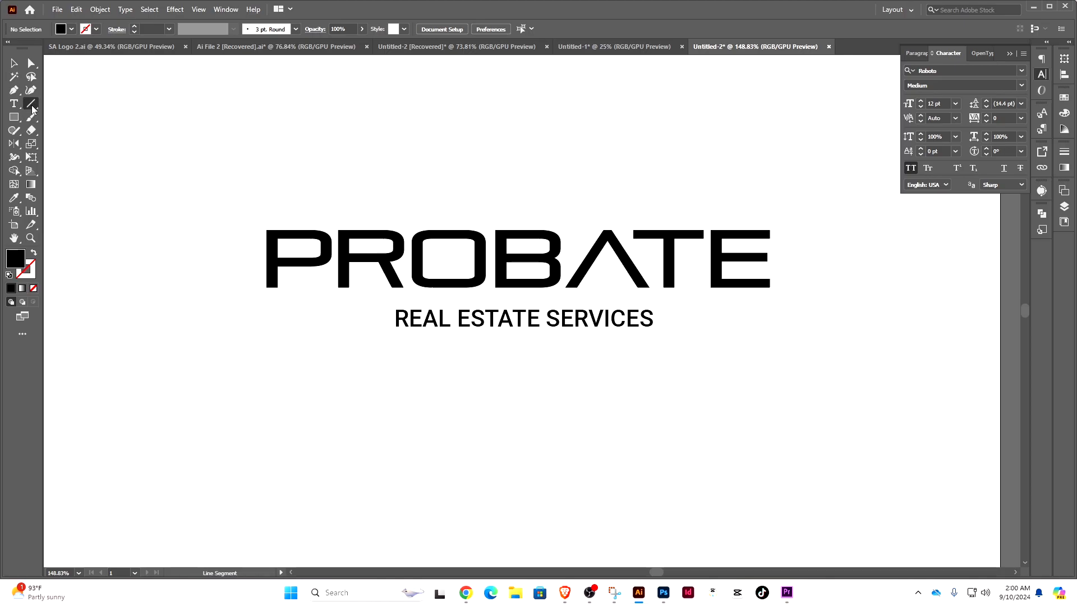
left_click(14, 65)
Duplicate the PROBATE heading and tagline together onto the empty canvas right of the artboard
scroll(435, 376, "down", 2)
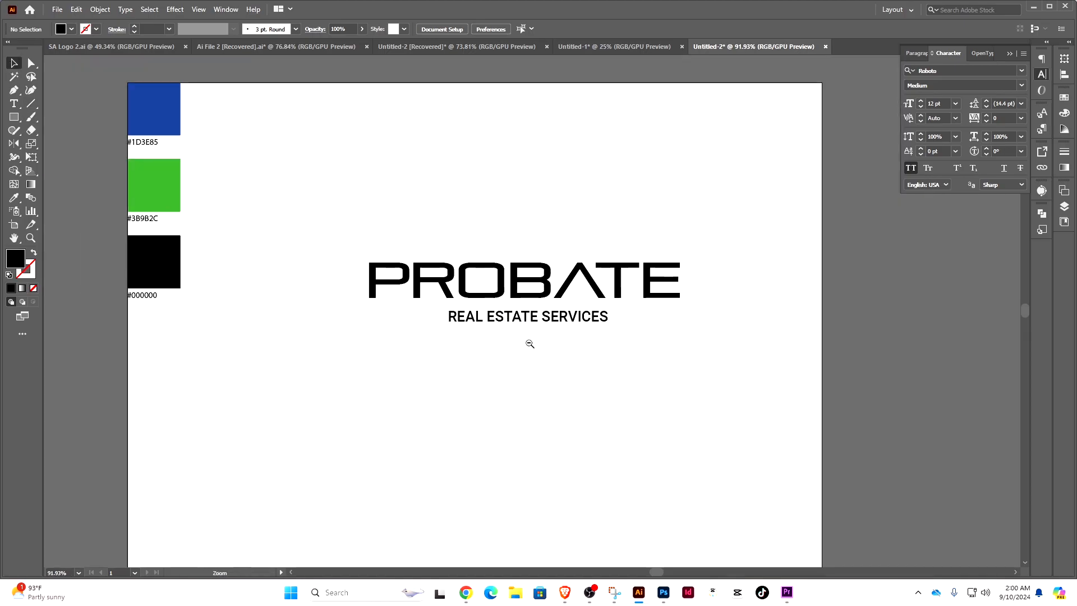
left_click(536, 278)
left_click_drag(474, 297, 945, 290)
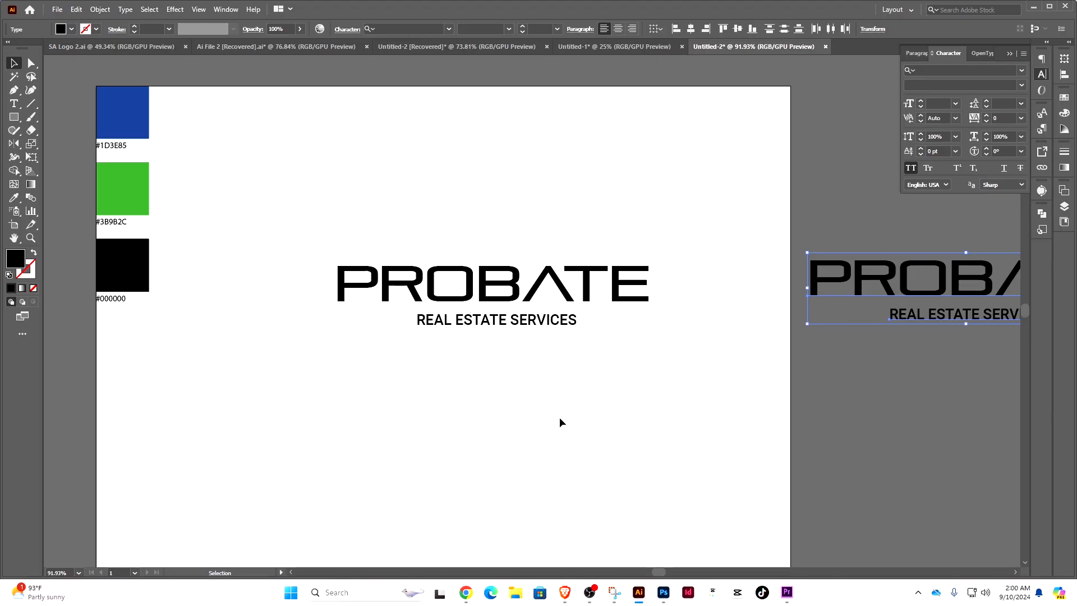
left_click_drag(546, 306, 662, 300)
left_click_drag(408, 413, 556, 242)
right_click(466, 284)
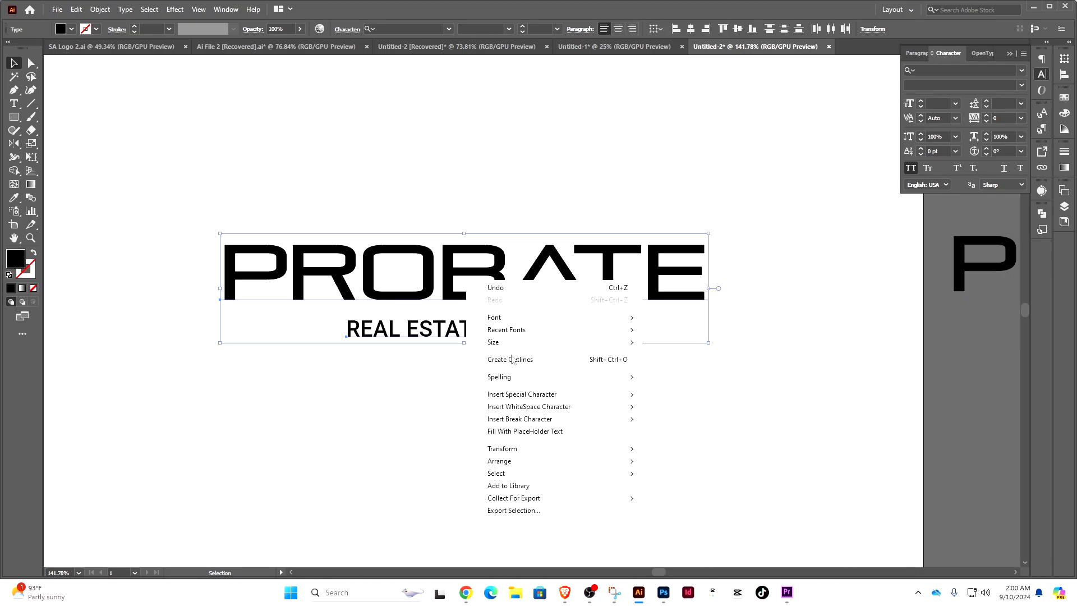
left_click(345, 369)
Set the tracking of the REAL ESTATE SERVICES tagline on the artboard to 30
left_click(563, 336)
left_click_drag(594, 335, 556, 334)
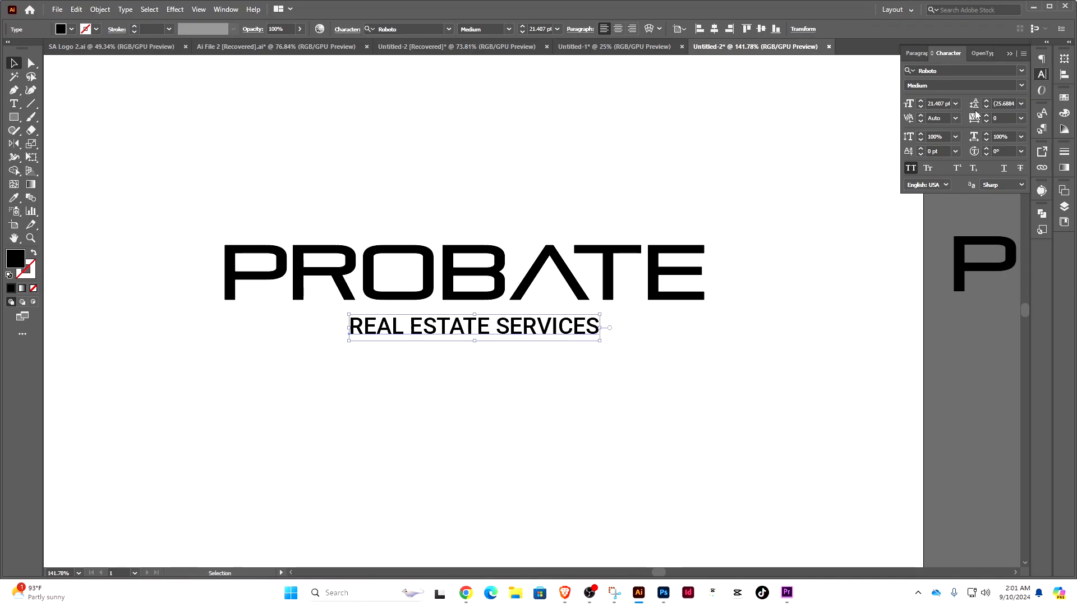
scroll(1005, 118, "up", 20)
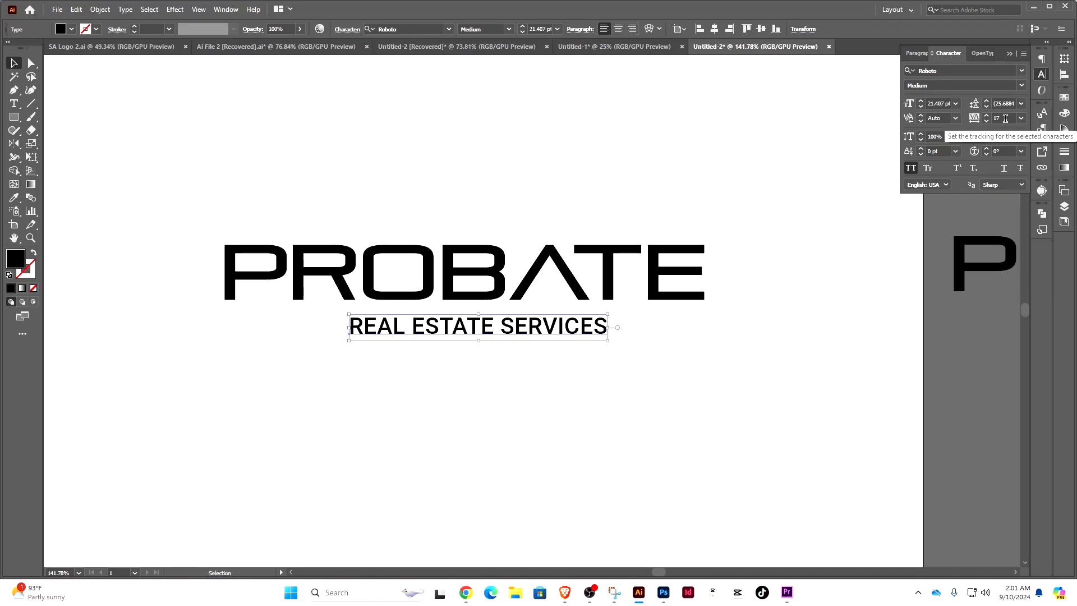
Convert the artboard's PROBATE heading and tagline to outlines and centre them horizontally on each other
left_click_drag(606, 374, 481, 289)
right_click(480, 290)
left_click(518, 366)
left_click(382, 397)
left_click_drag(382, 397, 552, 235)
left_click(481, 30)
left_click(488, 185)
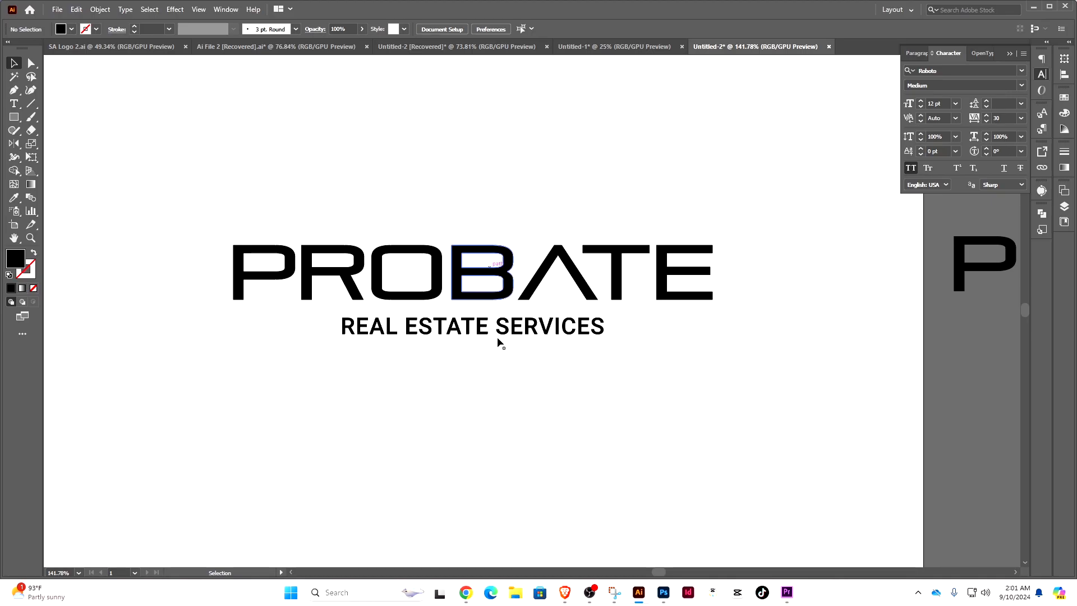
Draw a horizontal line about 94 px long from just before the tagline to the P's outer edge
left_click_drag(319, 324, 422, 292)
left_click_drag(422, 291, 437, 294)
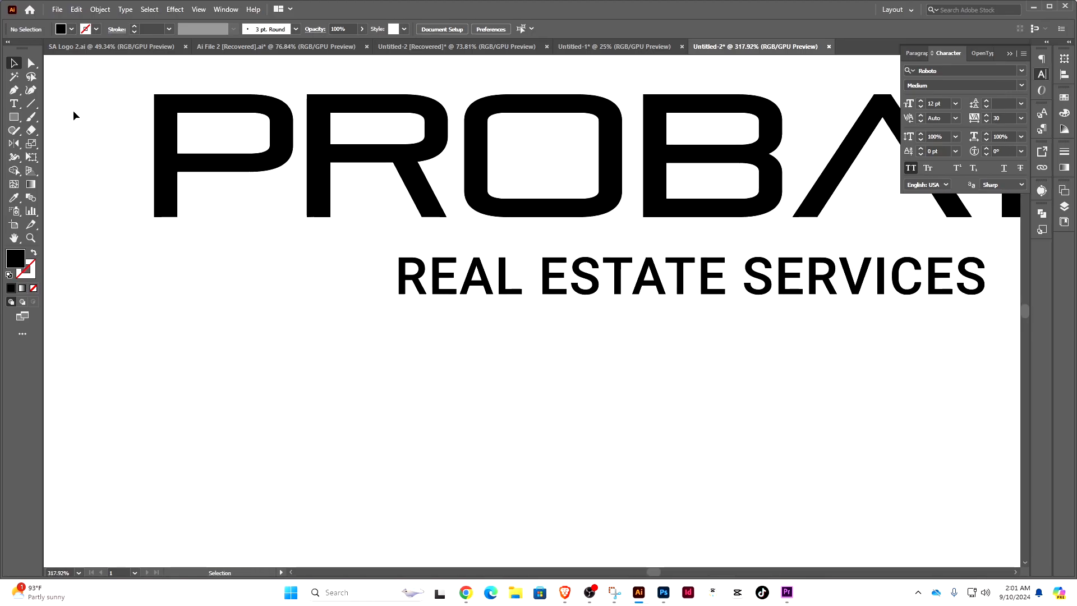
left_click(31, 104)
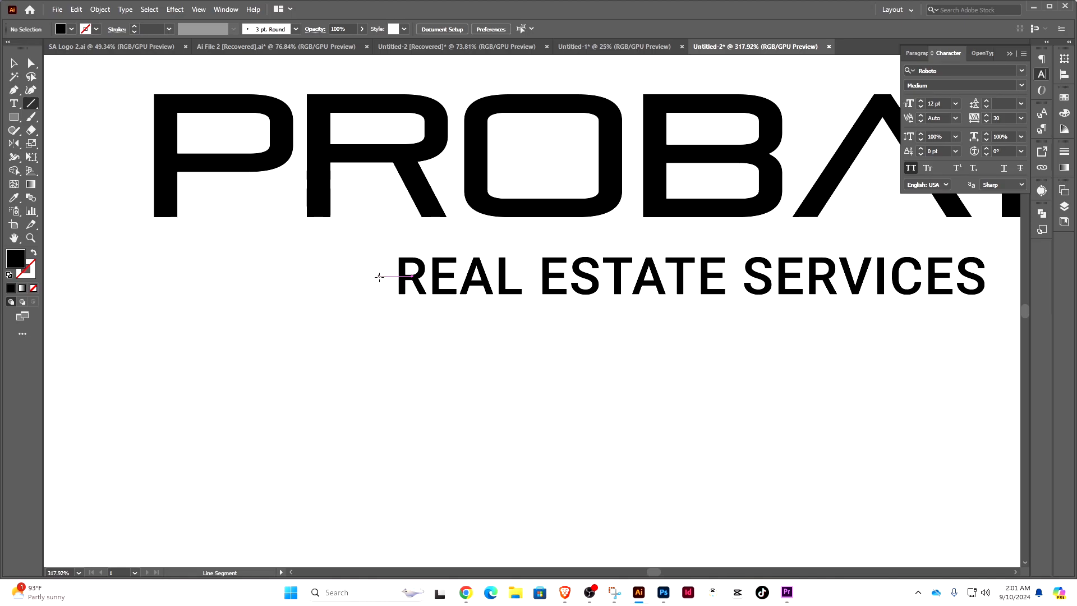
left_click_drag(380, 276, 154, 286)
left_click(14, 63)
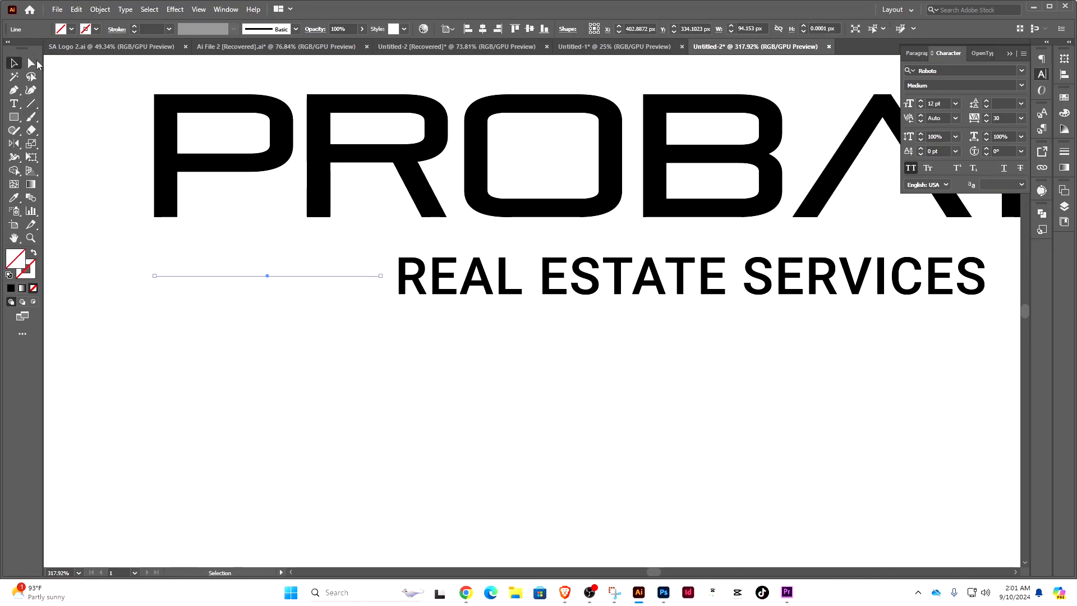
Give the line beside the tagline a black stroke with a weight of 2.5 pt
left_click(133, 27)
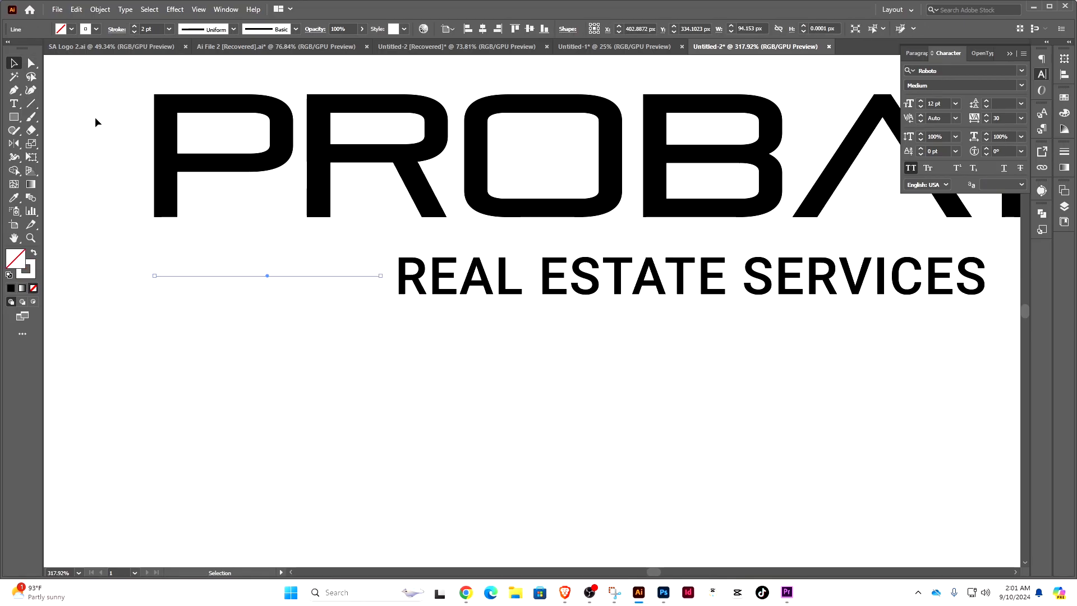
left_click(97, 29)
left_click(31, 49)
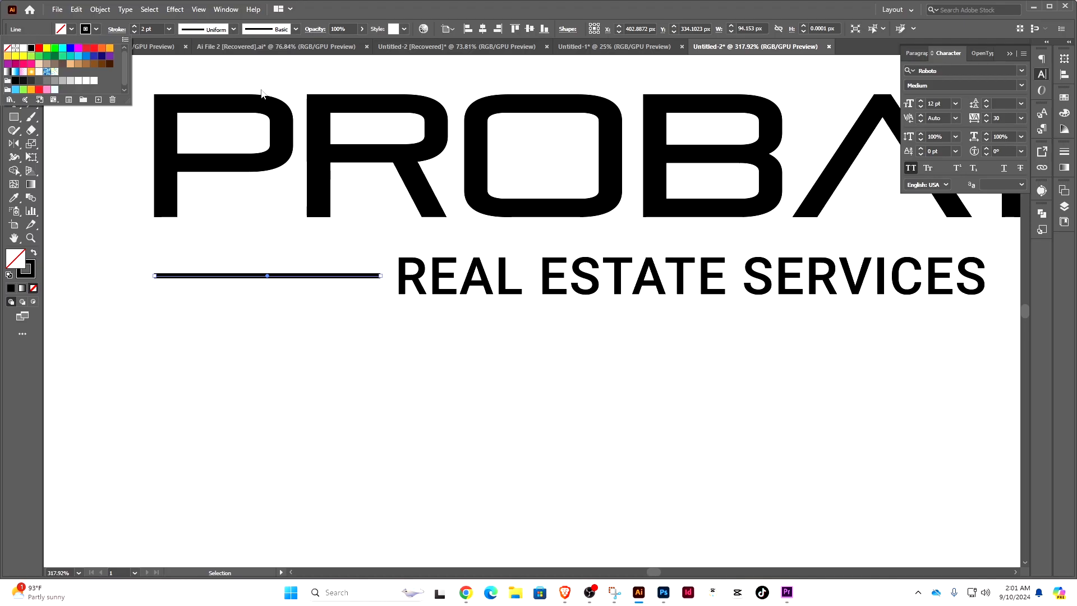
left_click(358, 328)
left_click_drag(388, 296, 524, 276)
left_click_drag(268, 315, 326, 222)
left_click(136, 29)
left_click(136, 29)
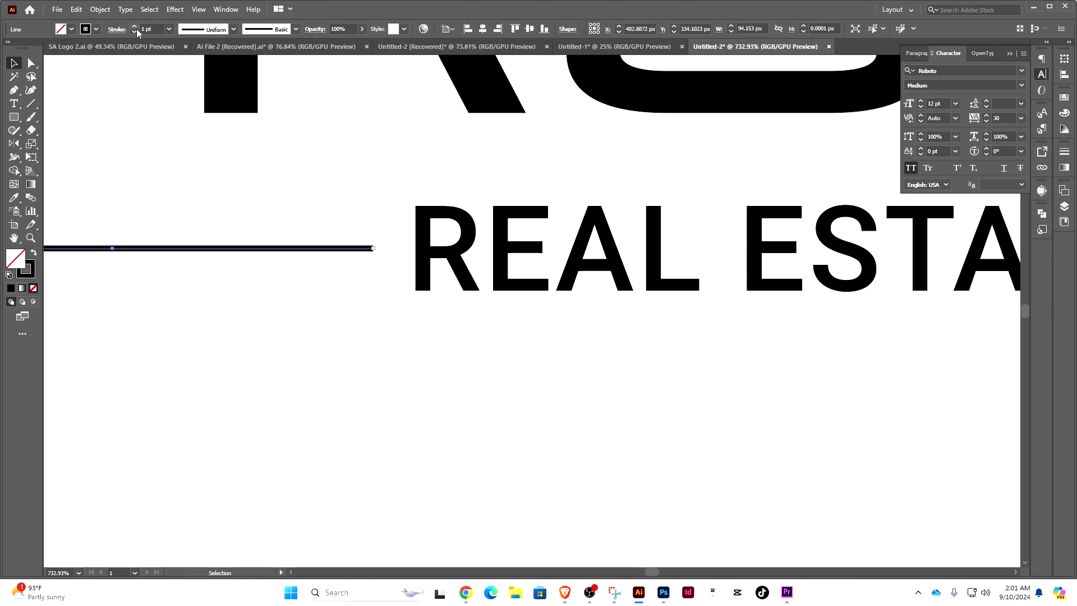
left_click(136, 27)
left_click(136, 27)
left_click(148, 29)
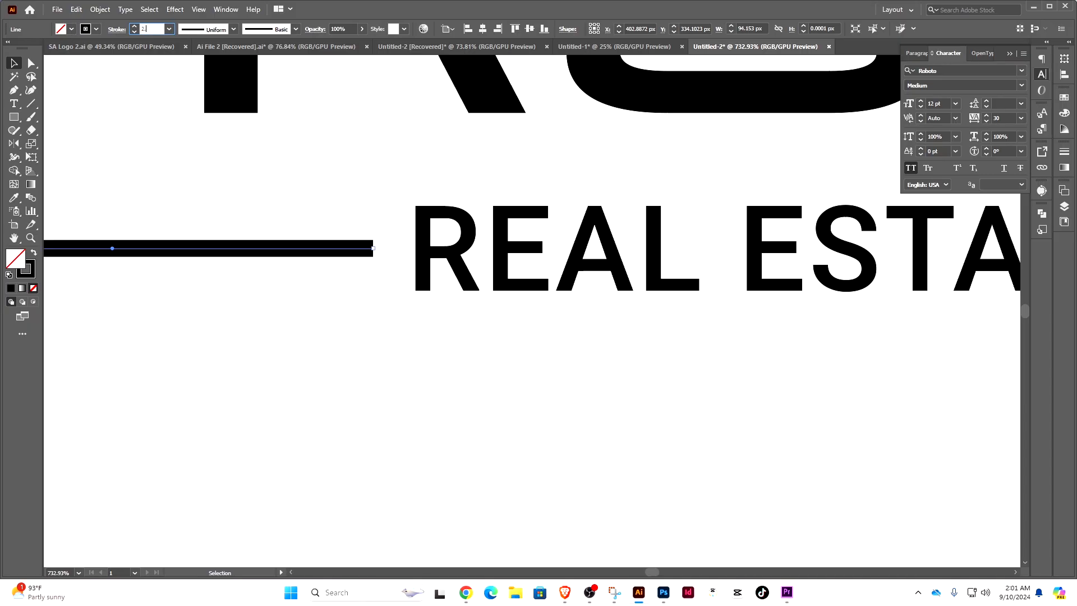
key("Return")
Expand the line's fill and stroke into a solid shape
left_click(101, 10)
left_click(121, 143)
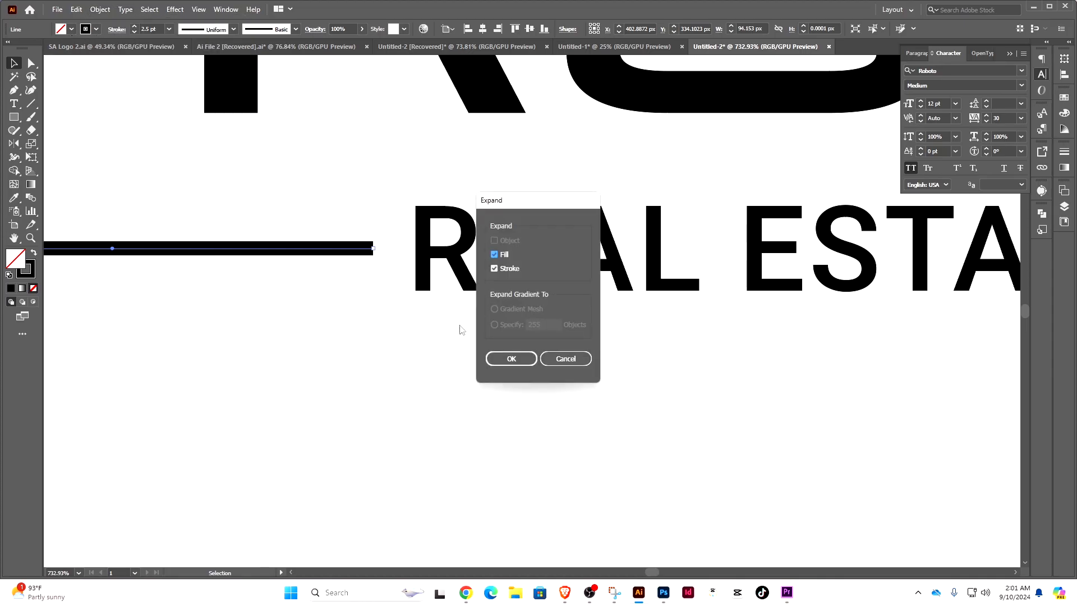
left_click(505, 358)
left_click(598, 367)
scroll(541, 384, "down", 5)
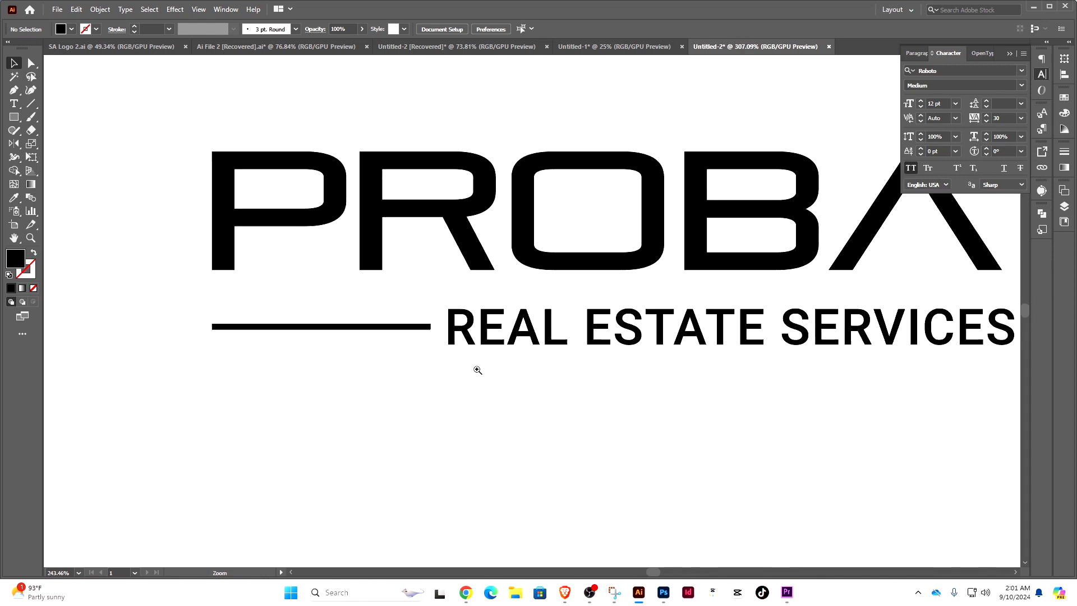
Duplicate the line and align the copy to the right edge of the PROBATE heading
left_click(388, 328)
left_click_drag(403, 327, 455, 327)
left_click(556, 267, "shift")
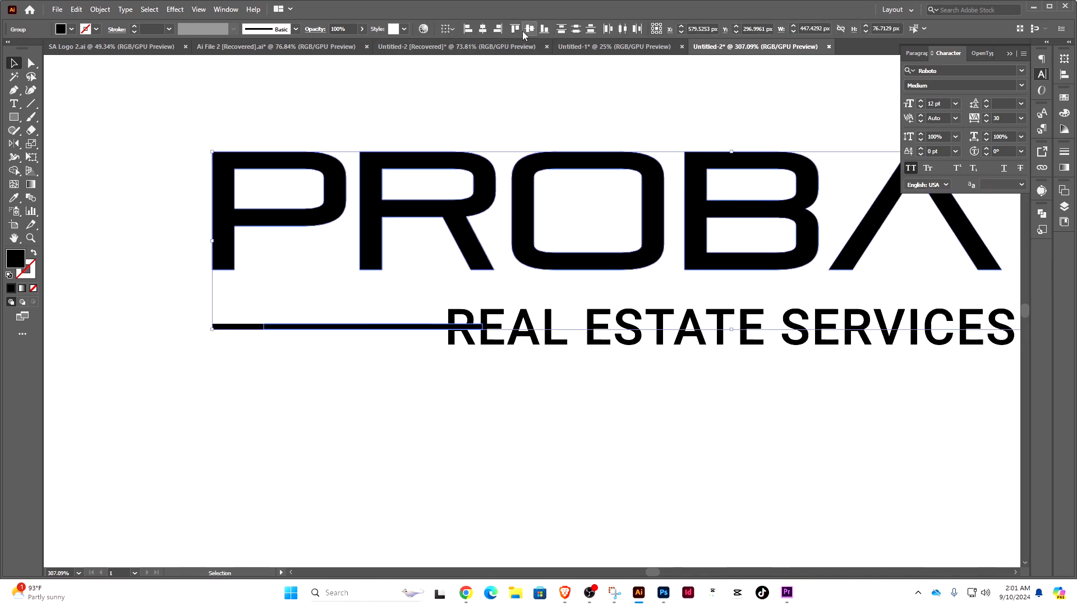
left_click(502, 30)
left_click(791, 413)
Group the tagline with its two lines and centre the group under PROBATE at about 433 px wide
left_click_drag(793, 413, 420, 419)
left_click_drag(442, 396, 562, 403)
left_click_drag(563, 415, 516, 374)
left_click_drag(200, 398, 679, 343)
right_click(655, 345)
left_click(665, 431)
left_click(221, 417)
left_click_drag(266, 417, 577, 307)
left_click(482, 29)
left_click(504, 174)
Ungroup the tagline row and group only its two side lines together
left_click(490, 334)
right_click(490, 334)
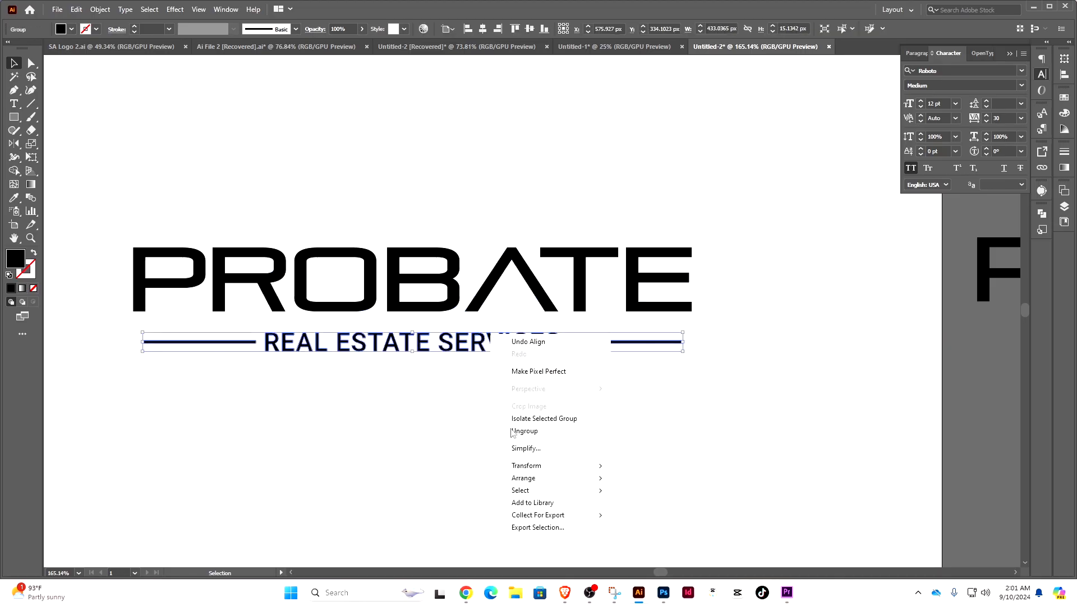
left_click(511, 430)
left_click(617, 340)
left_click(199, 340, "shift")
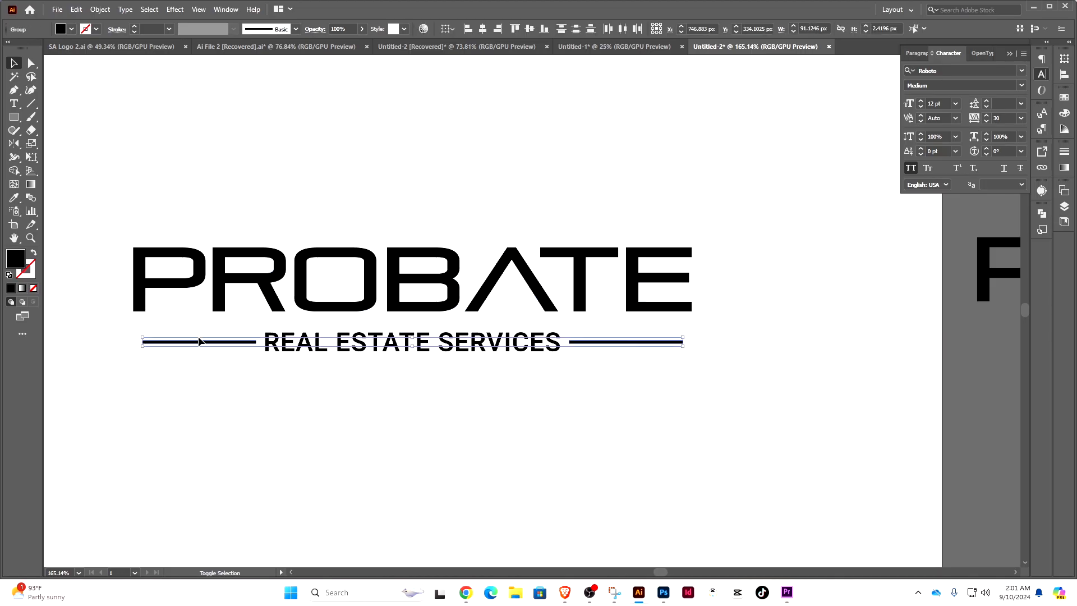
right_click(200, 339)
left_click(227, 427)
Centre the lines, tagline and PROBATE heading horizontally on one another
left_click_drag(217, 404, 627, 247)
left_click(483, 29)
left_click(394, 392)
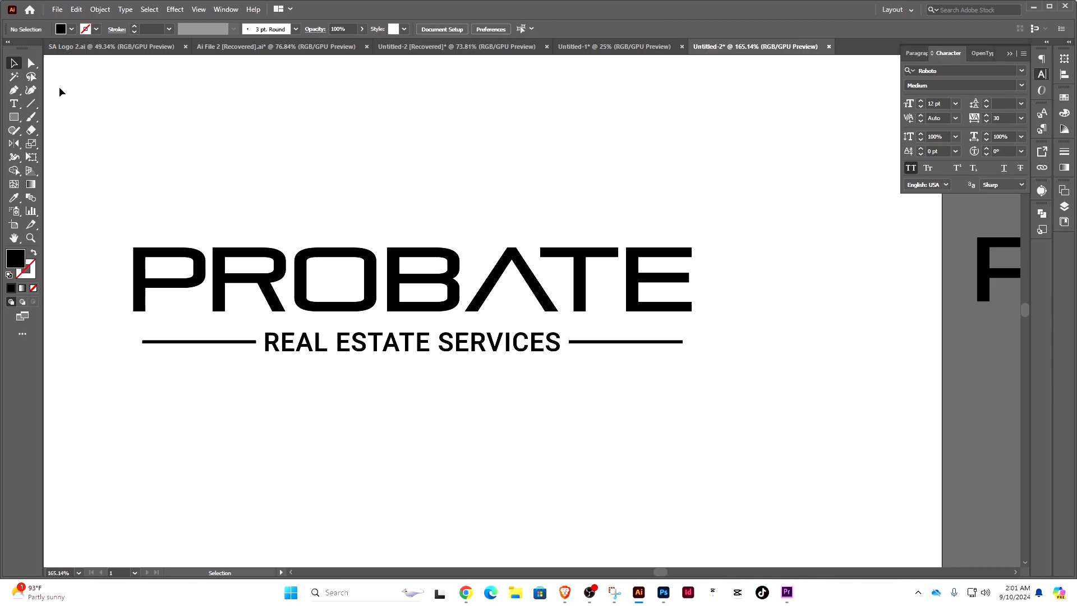
Extend the outer ends of both lines to roughly the outer edges of PROBATE using Direct Selection
left_click(31, 63)
left_click_drag(125, 332, 177, 429)
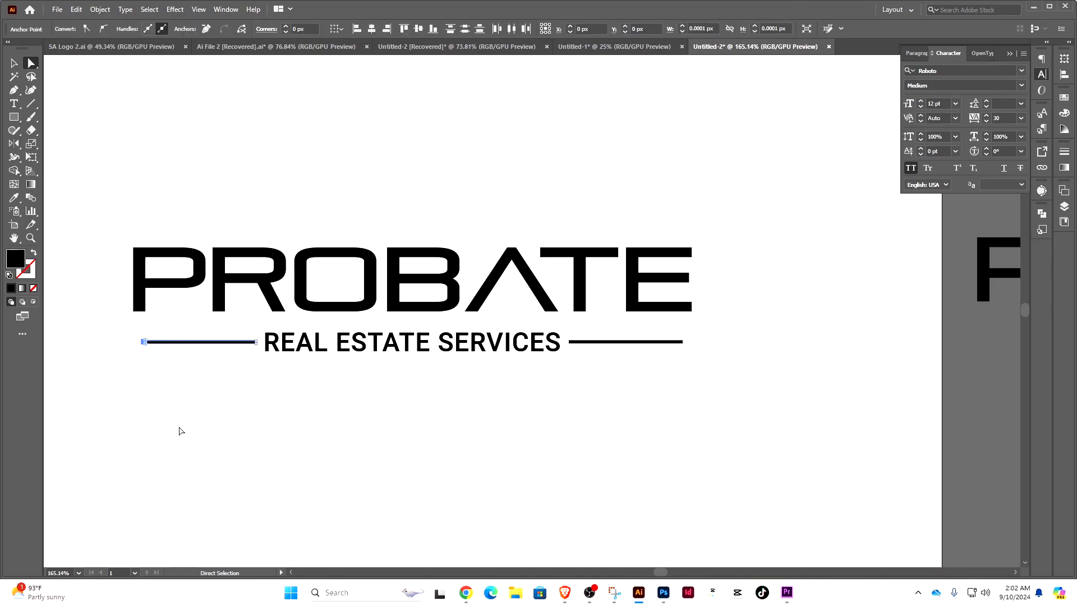
left_click_drag(693, 329, 655, 363)
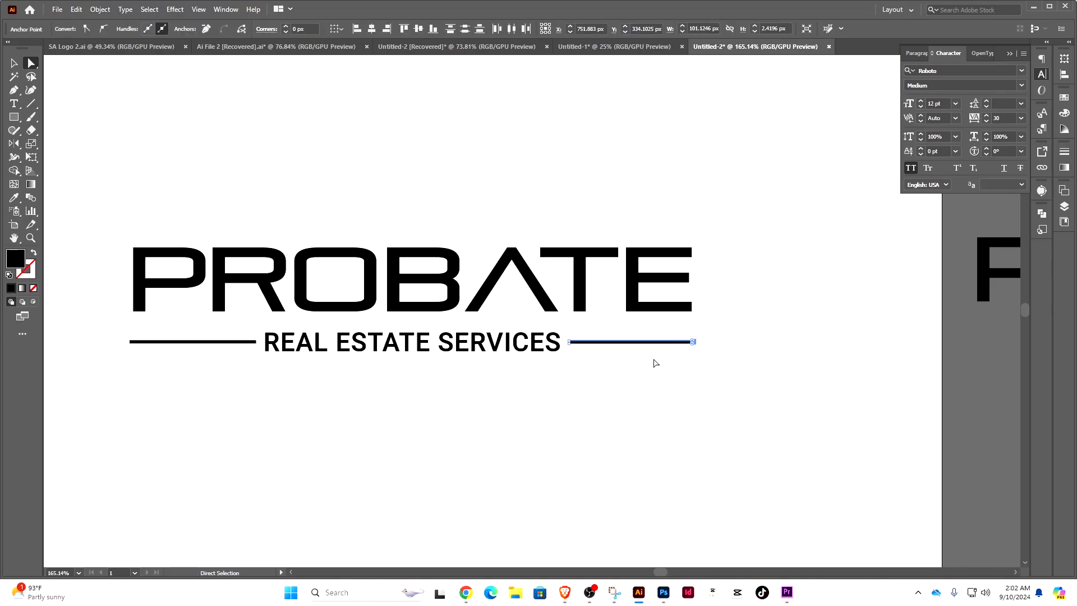
left_click(9, 60)
Group the tagline with its lines and fit the group to PROBATE's width, about 450 px
left_click(194, 374)
left_click_drag(197, 381, 737, 332)
right_click(574, 343)
left_click(607, 432)
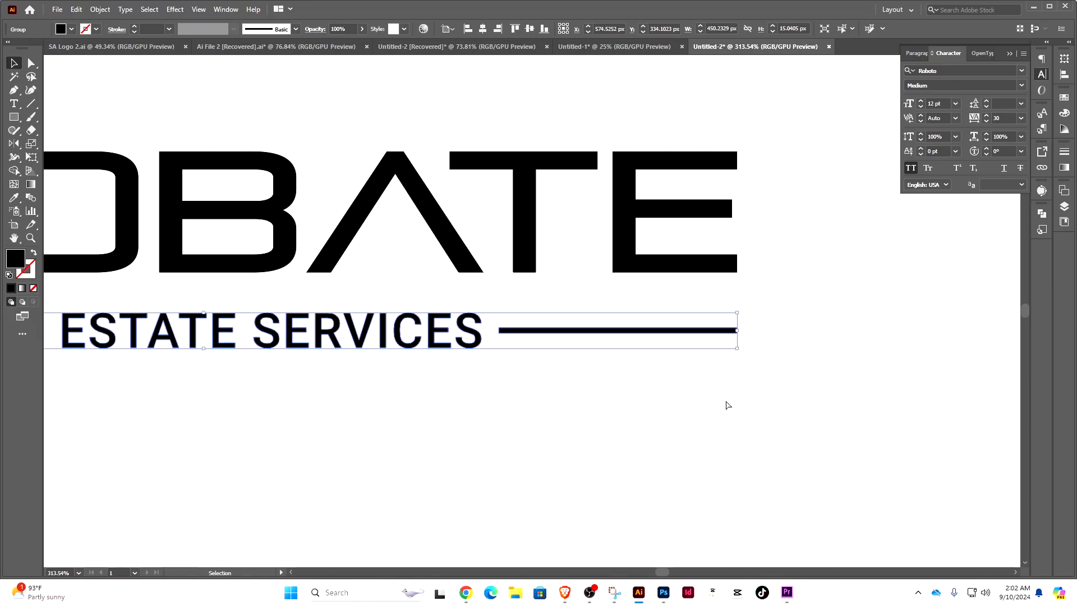
left_click_drag(700, 392, 453, 390)
left_click_drag(305, 368, 482, 347)
left_click_drag(288, 375, 295, 374)
left_click(419, 450)
Move the finished PROBATE wordmark with its lined tagline just below the artboard
left_click_drag(808, 425, 533, 429)
left_click_drag(788, 435, 552, 421)
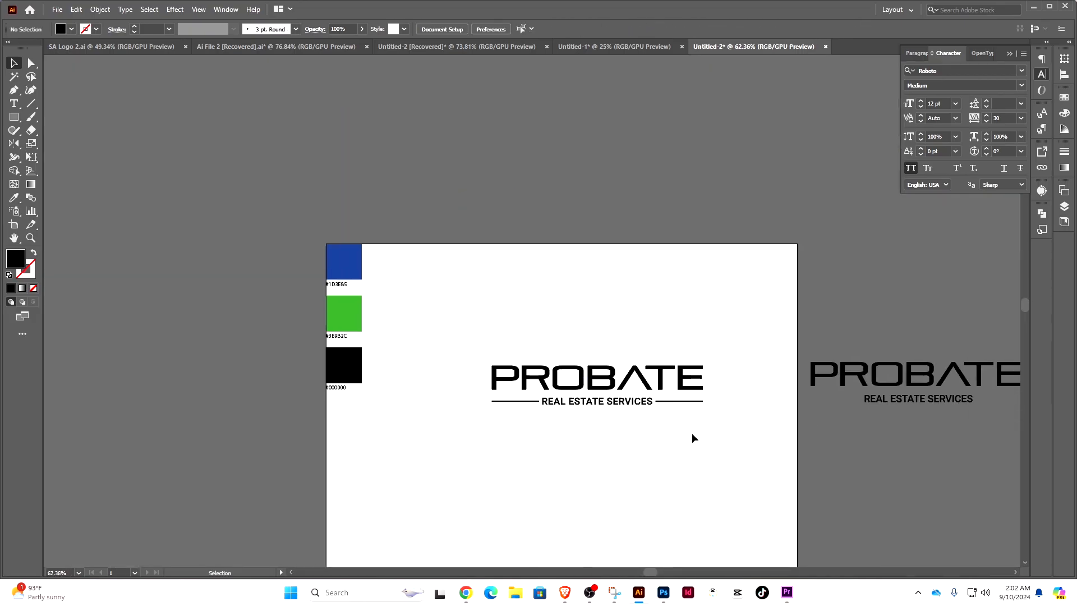
left_click_drag(617, 439, 583, 380)
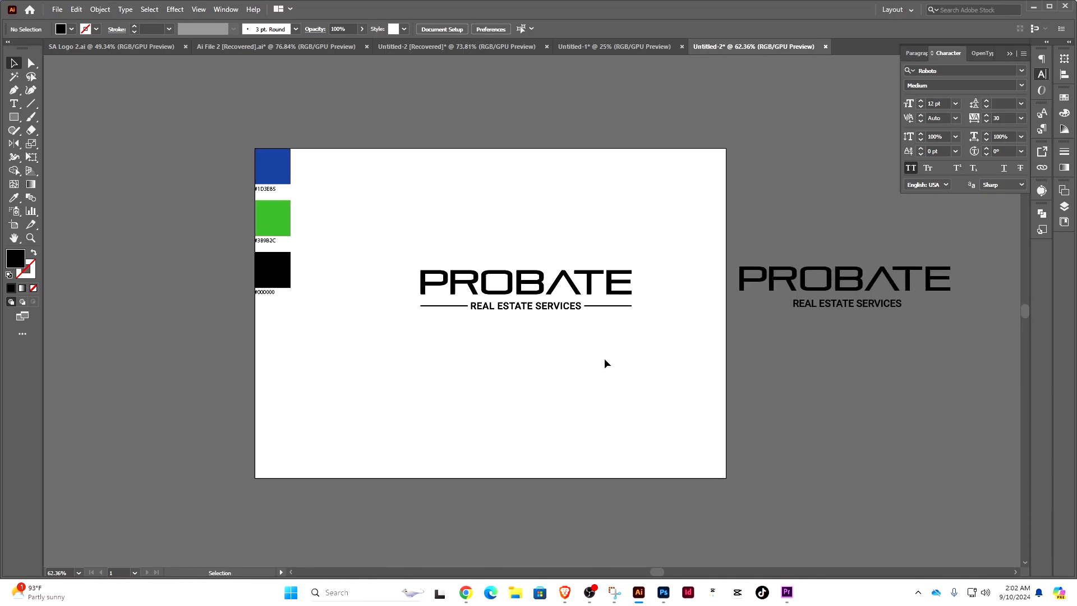
left_click_drag(390, 388, 554, 497)
scroll(728, 324, "up", 2)
Copy the editable PROBATE heading onto the artboard and reduce it to the single letter P, moved aside
left_click(797, 276)
left_click_drag(796, 276, 726, 252)
double_click(424, 264)
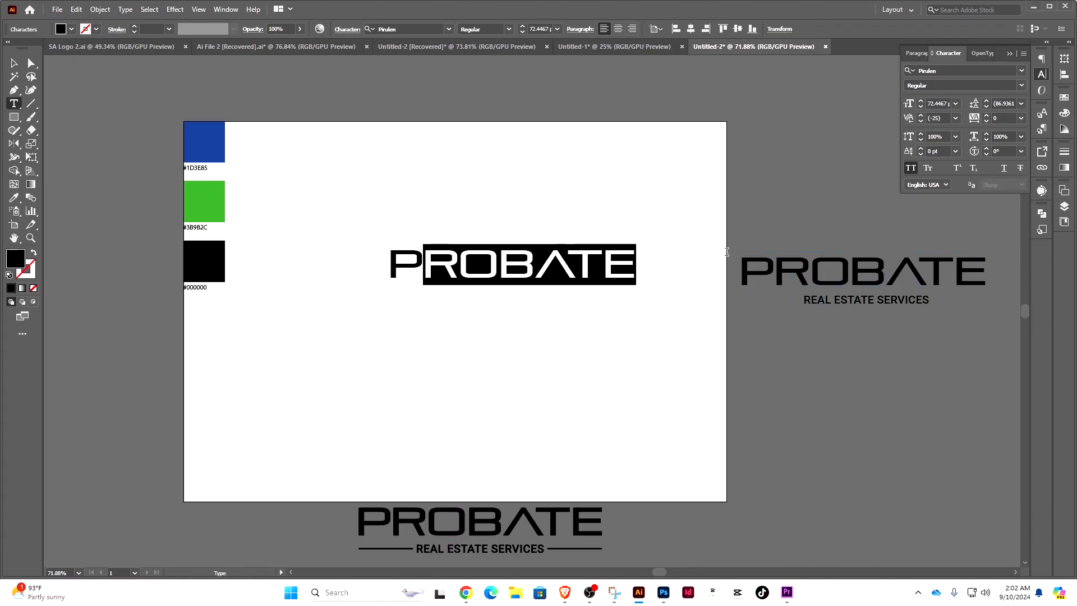
key("BackSpace")
left_click(16, 64)
left_click_drag(396, 267, 334, 234)
Draw a black filled rectangle about 204 × 161 px right of the P and place a duplicate below the letter
left_click(451, 271)
left_click_drag(427, 276, 492, 274)
left_click_drag(462, 271, 448, 246)
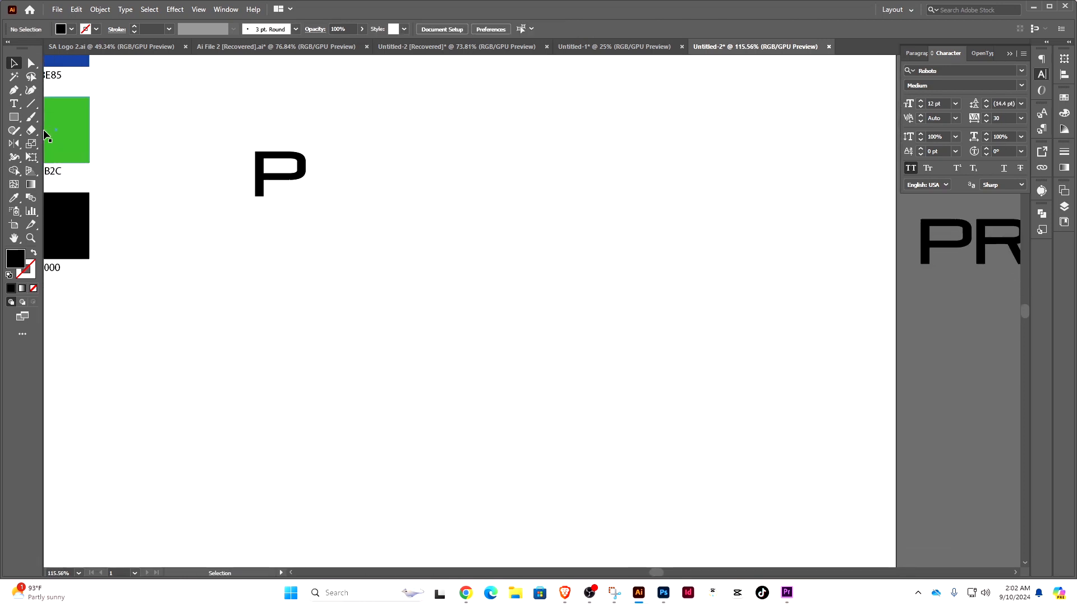
left_click(15, 119)
left_click(61, 115)
left_click_drag(426, 153, 604, 293)
left_click(14, 64)
left_click(288, 111)
left_click_drag(553, 229, 257, 327, "alt")
Swap the fill and stroke of the original rectangle, leaving a 1 pt black outline without fill
left_click(501, 275)
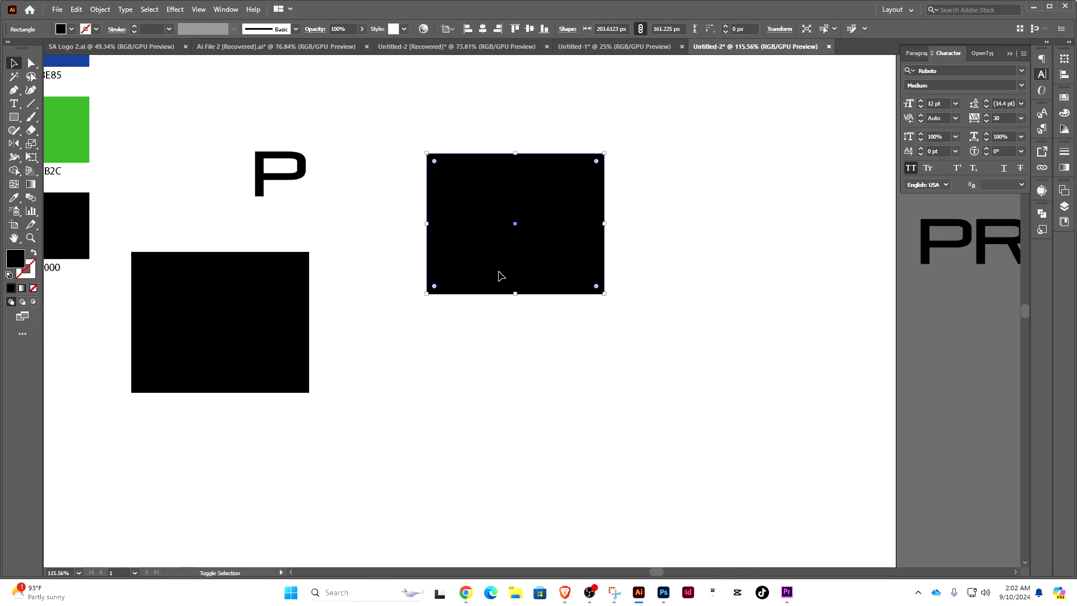
key("shift+x")
scroll(548, 271, "up", 2)
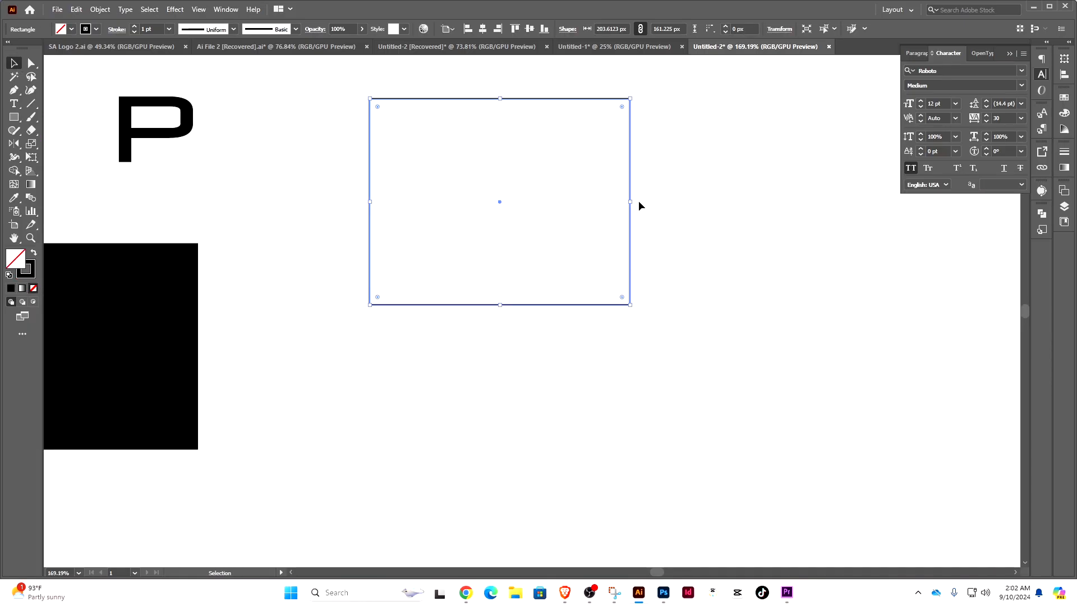
Offset the outlined rectangle's path inward with Miter joins to create a smaller concentric rectangle
left_click(100, 9)
mouse_move(236, 286)
left_click(285, 325)
scroll(915, 318, "down", 20)
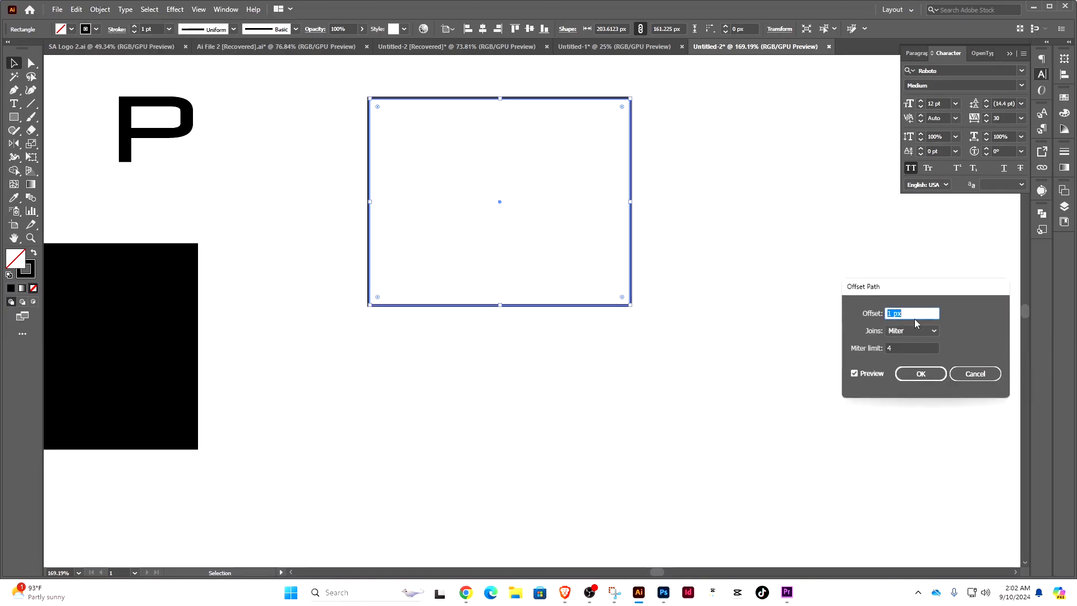
scroll(926, 316, "down", 16)
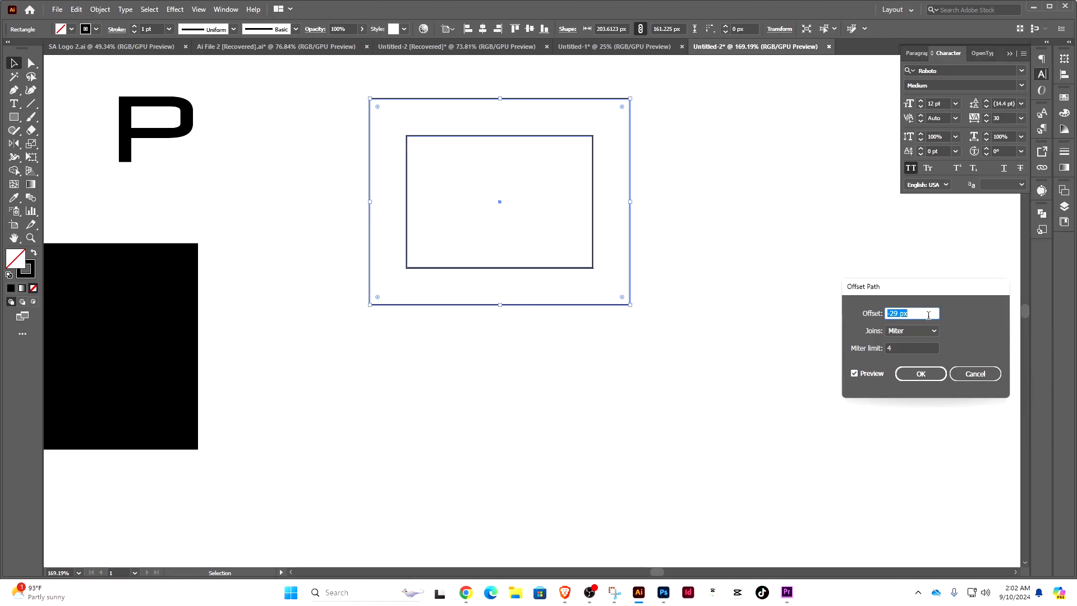
scroll(928, 315, "down", 1)
scroll(928, 316, "down", 1)
left_click(937, 372)
left_click(768, 350)
Delete the duplicate solid black rectangle below the P
left_click_drag(763, 336, 589, 250)
left_click_drag(483, 254, 430, 283)
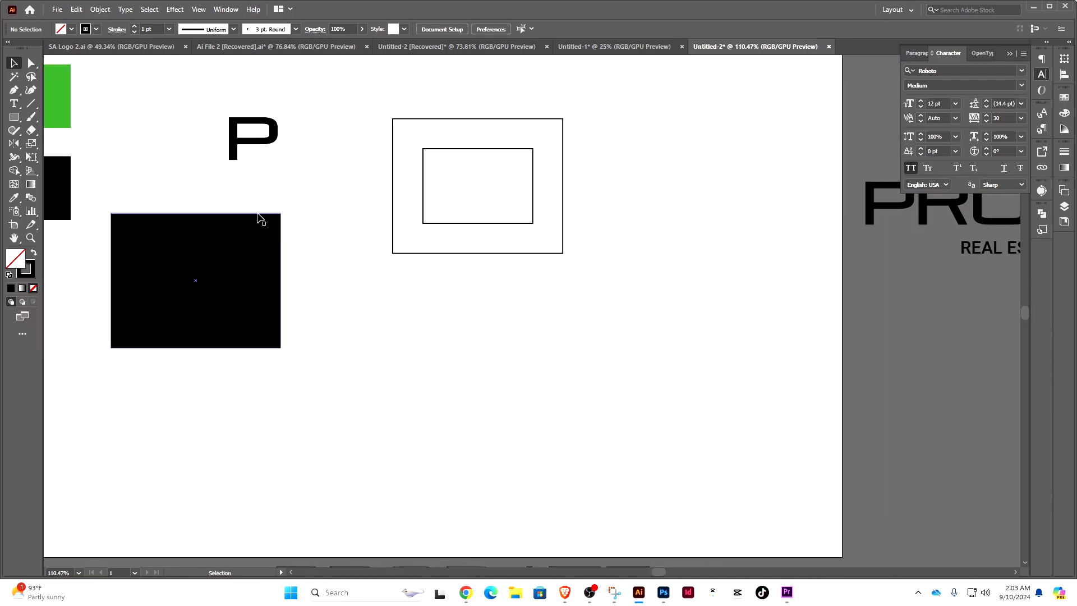
left_click(172, 256)
key("Delete")
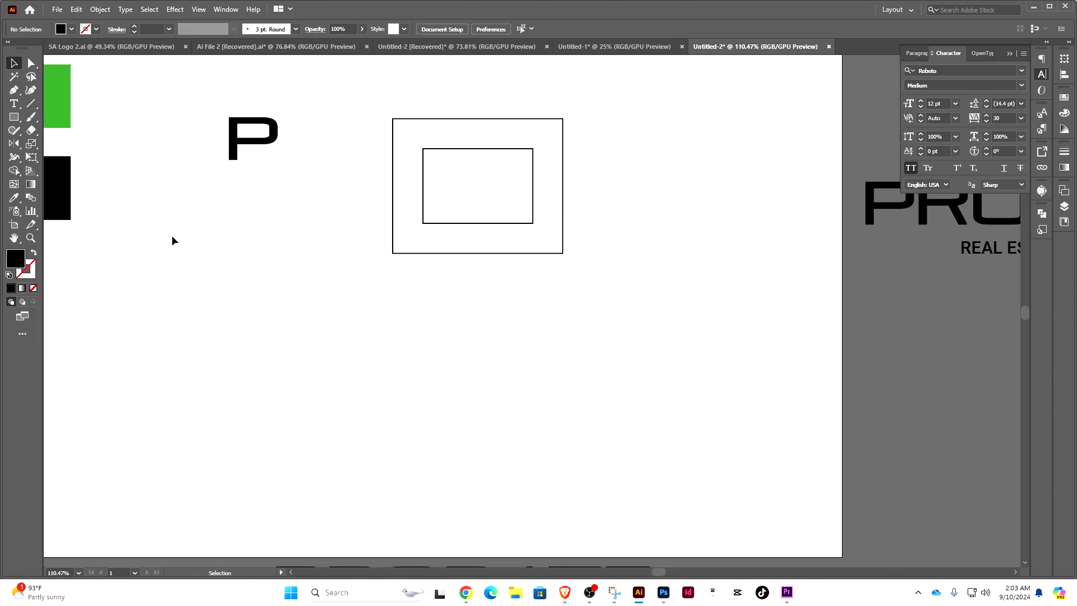
Draw a black rectangle about 78 × 36 px bridging the gap between the top edges of the two outlined rectangles
left_click(12, 116)
scroll(428, 139, "up", 3)
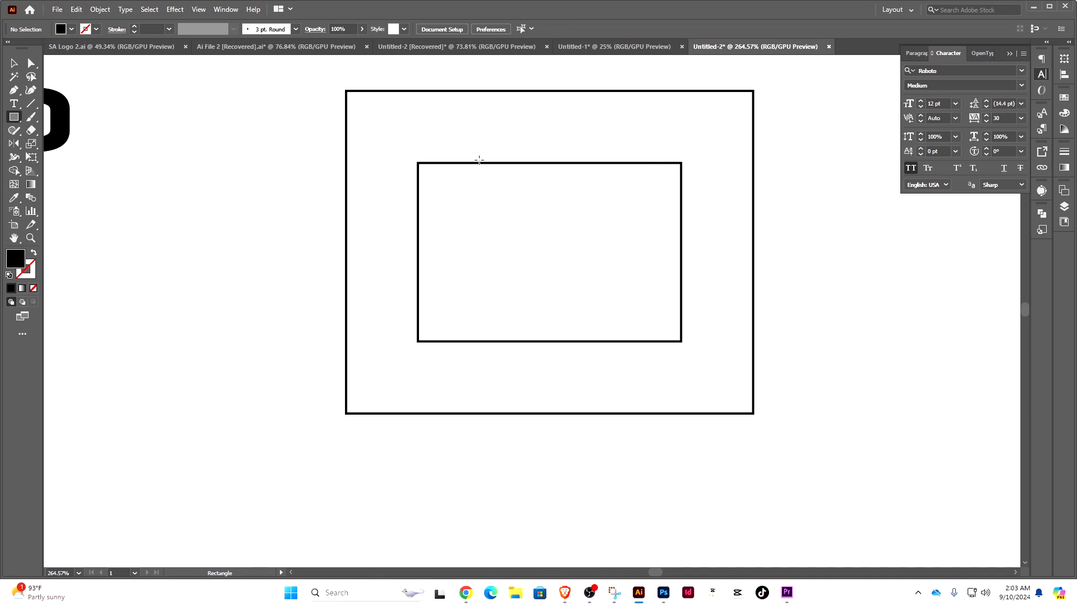
left_click_drag(481, 163, 636, 91)
left_click(11, 64)
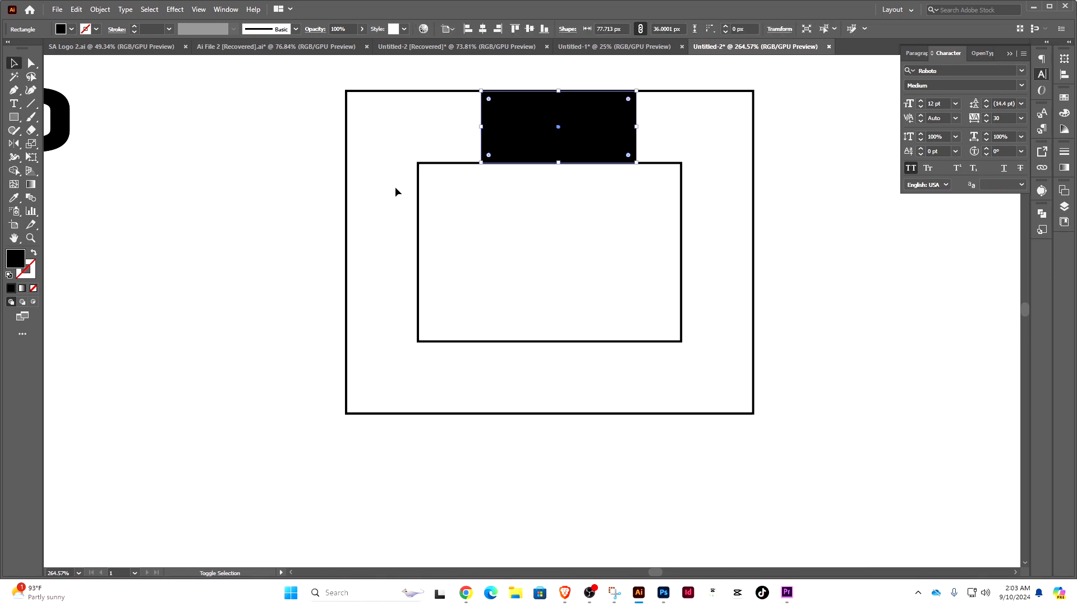
Swap the small rectangle's fill and stroke so it is outlined, and move it to the empty area below the letter P
key("shift+x")
scroll(600, 296, "down", 4)
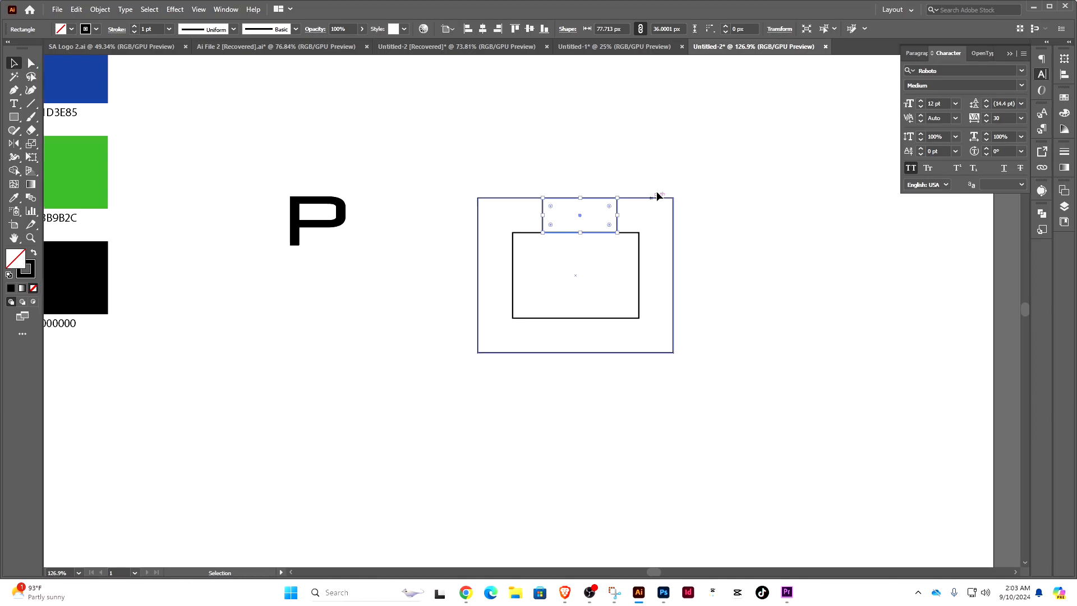
left_click_drag(617, 221, 440, 369)
scroll(527, 392, "up", 2)
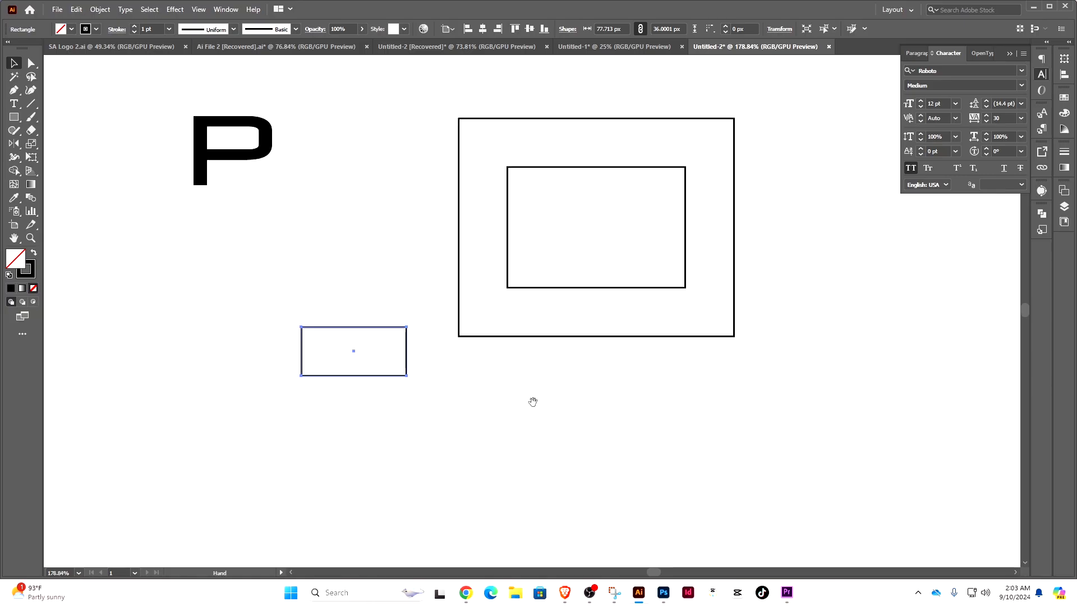
left_click_drag(531, 401, 516, 371)
Round the right-hand corners of both nested rectangles into half circles, about 44.6 px for the inner and 80.6 px for the outer
left_click(31, 62)
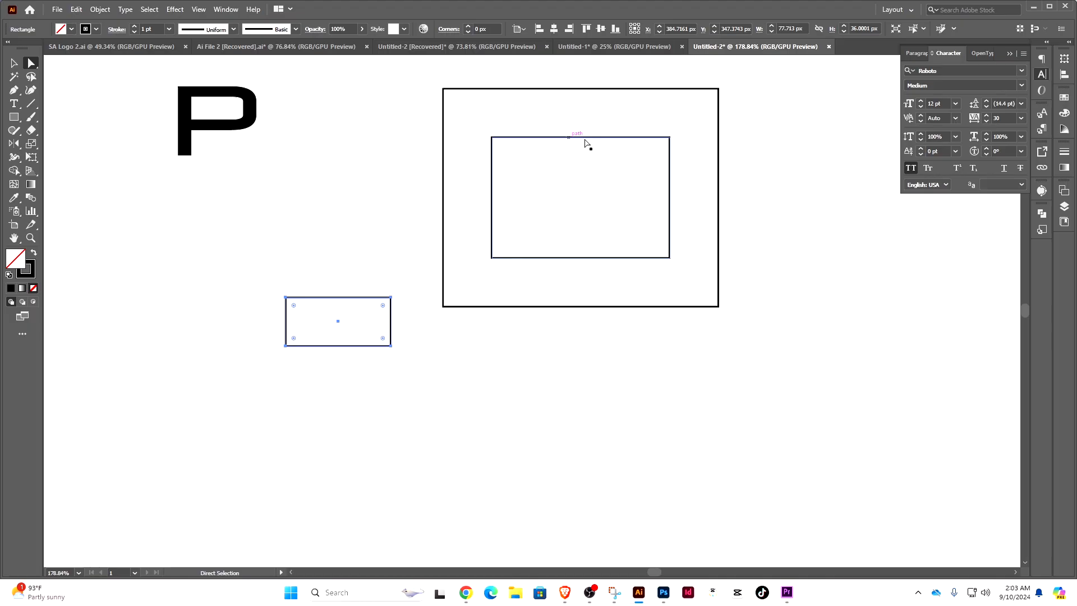
left_click_drag(691, 115, 636, 281)
left_click_drag(663, 149, 446, 203)
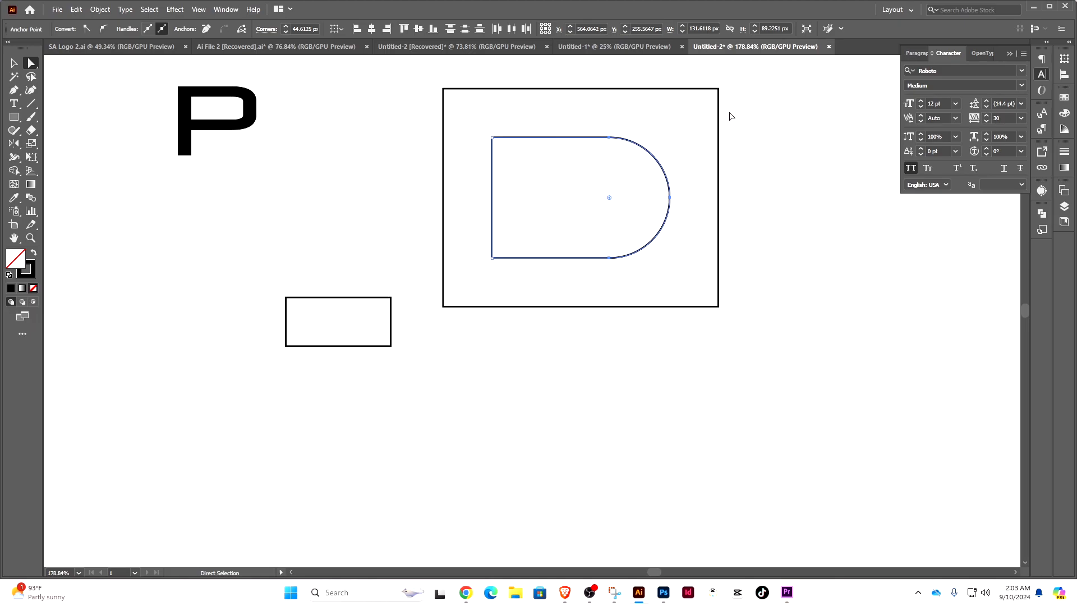
left_click(693, 105)
left_click(719, 258)
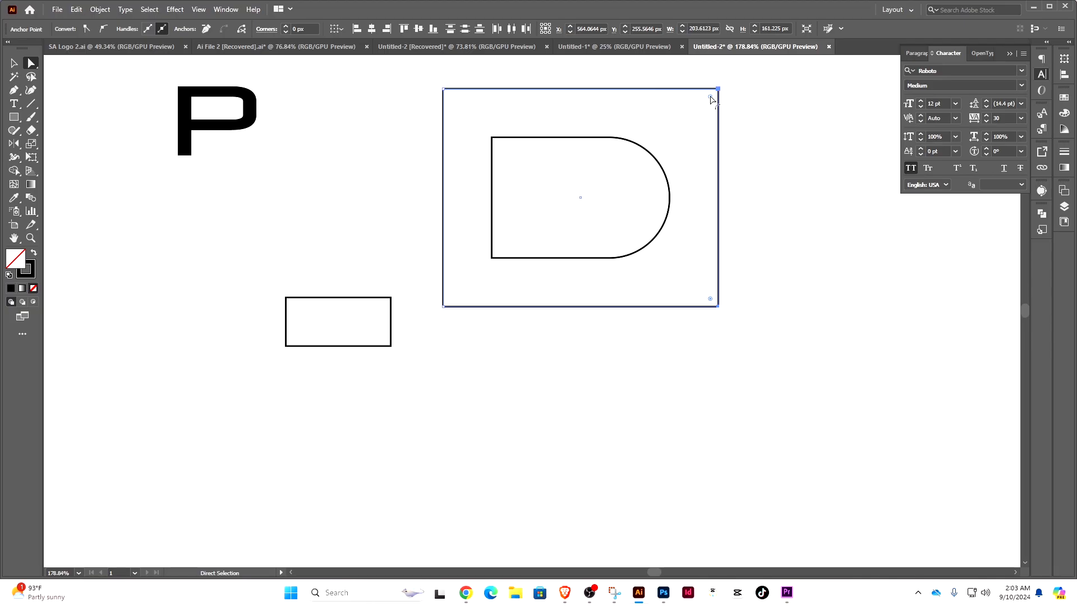
left_click_drag(710, 99, 209, 295)
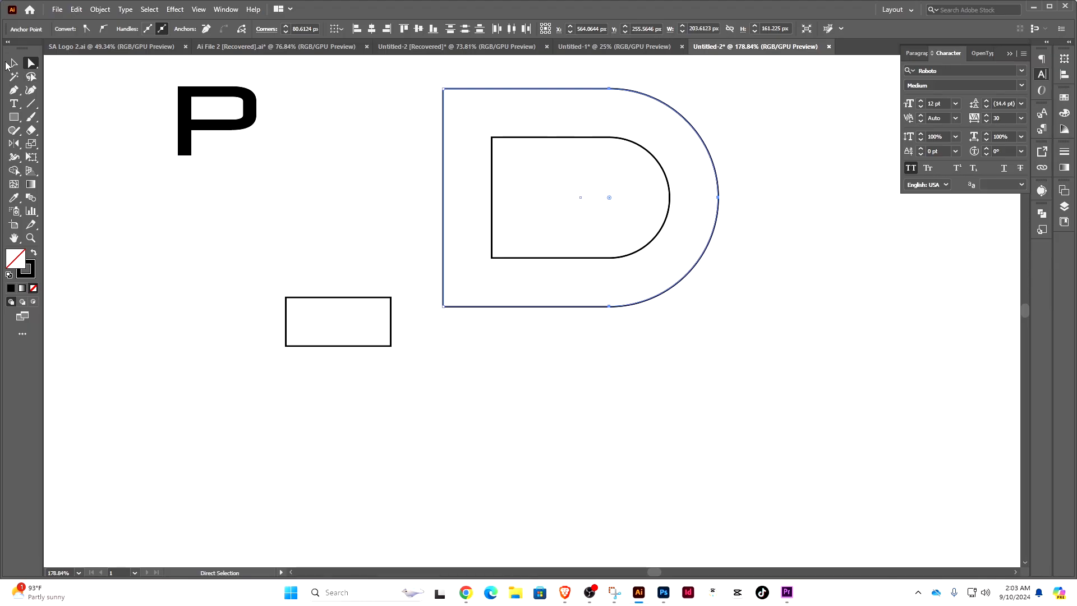
Fill both nested D shapes with black and cut the inner one out of the outer with the Shape Builder
left_click(13, 63)
left_click_drag(756, 195, 503, 239)
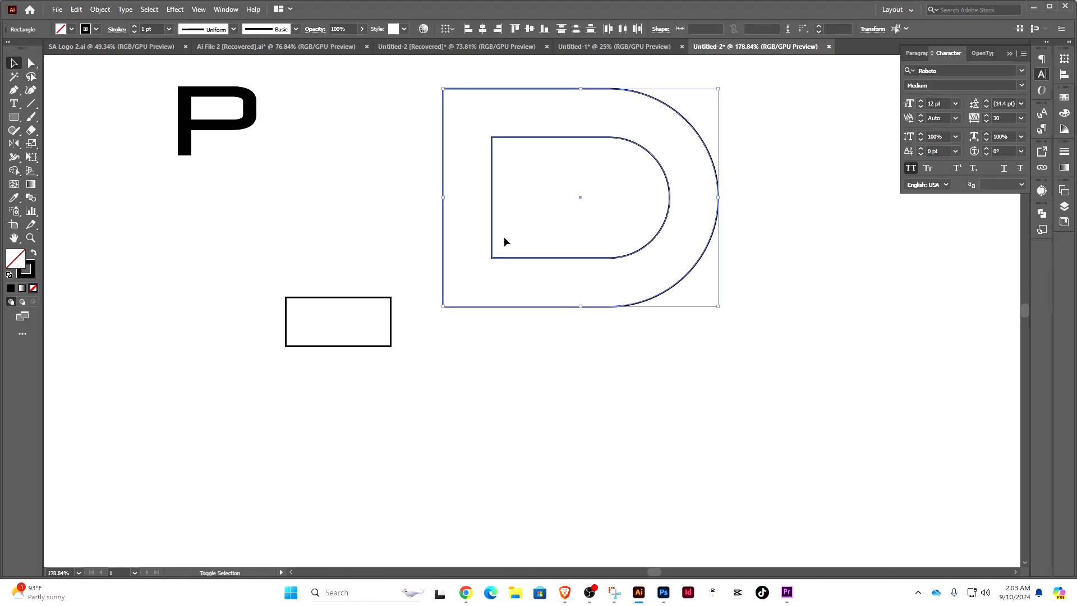
key("shift+x")
left_click(13, 170)
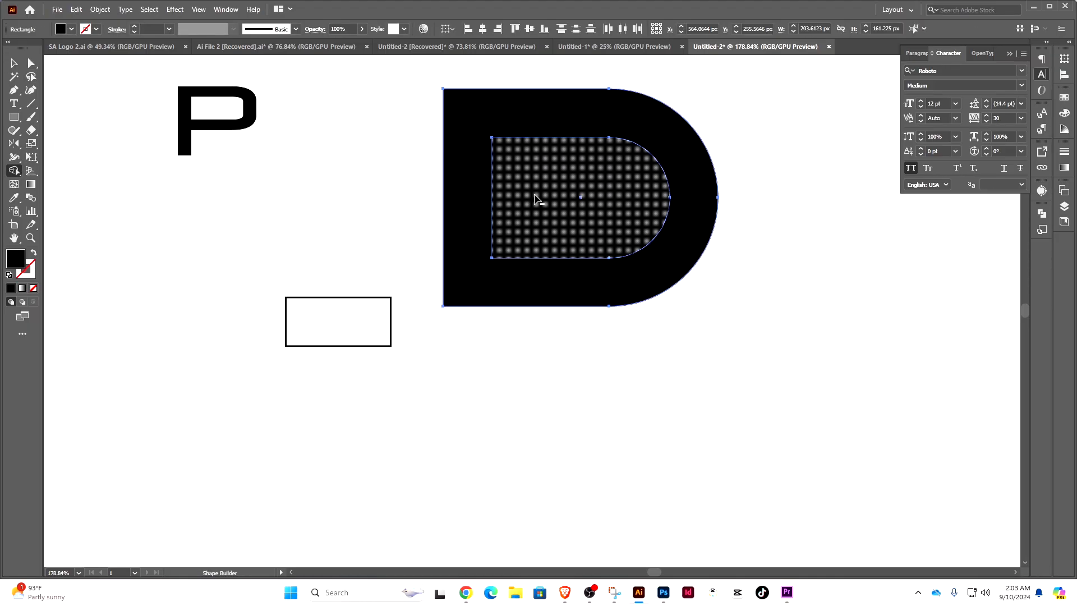
left_click(539, 200, "alt")
Move the cutout's two left corner anchors horizontally out past the D shape's left edge
left_click(33, 64)
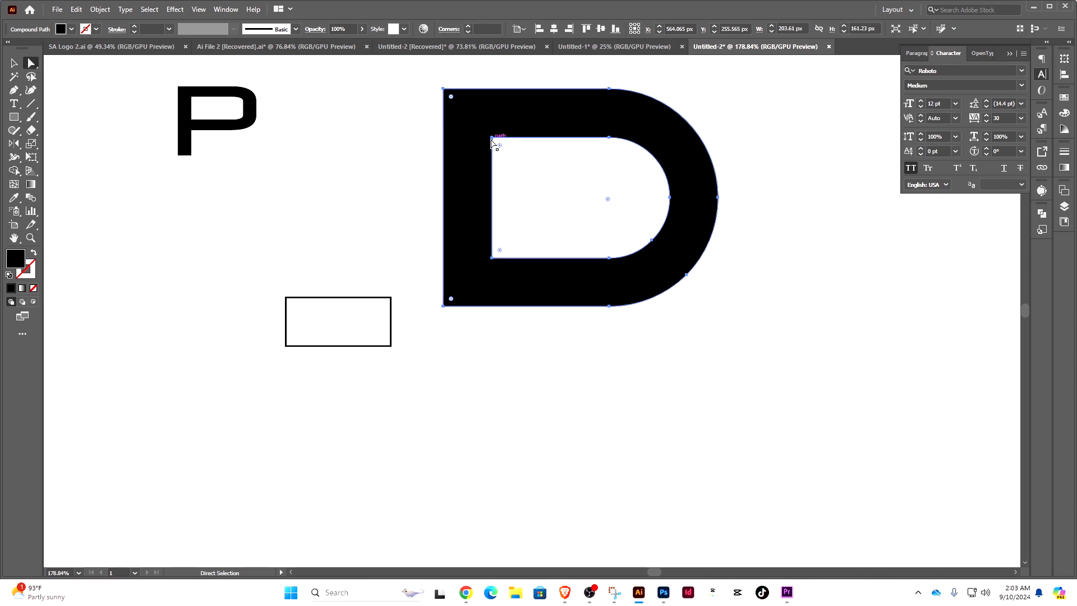
left_click(492, 138)
left_click(492, 258)
left_click_drag(491, 258, 285, 258)
left_click(15, 62)
Remove the black block overhanging the D shape's left side with the Shape Builder, leaving an open-ended curve
left_click_drag(396, 89, 497, 190)
left_click(14, 170)
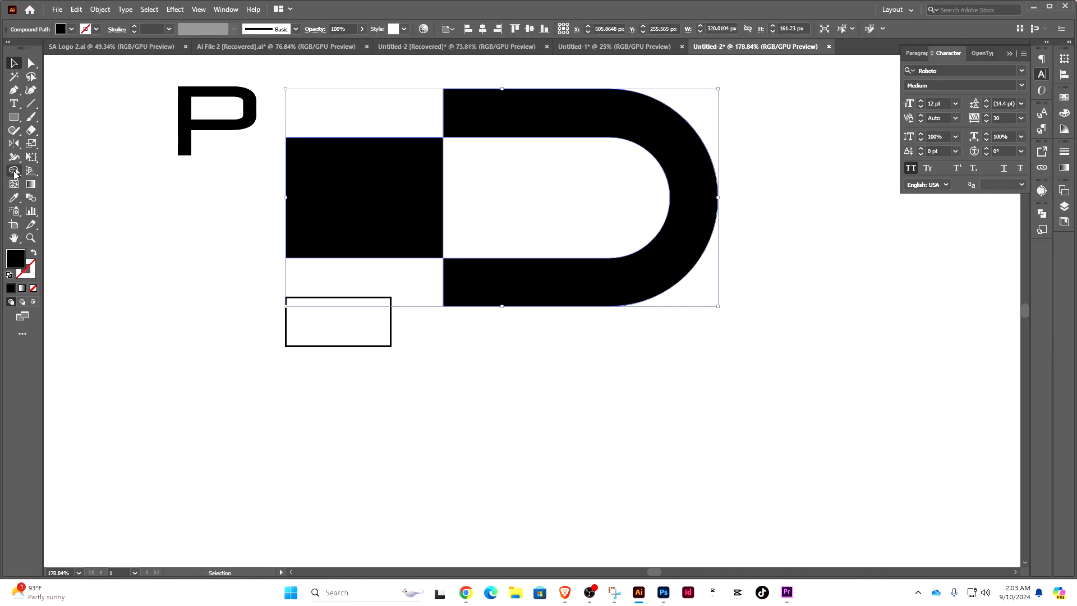
left_click(346, 190, "alt")
left_click(14, 63)
left_click(536, 248)
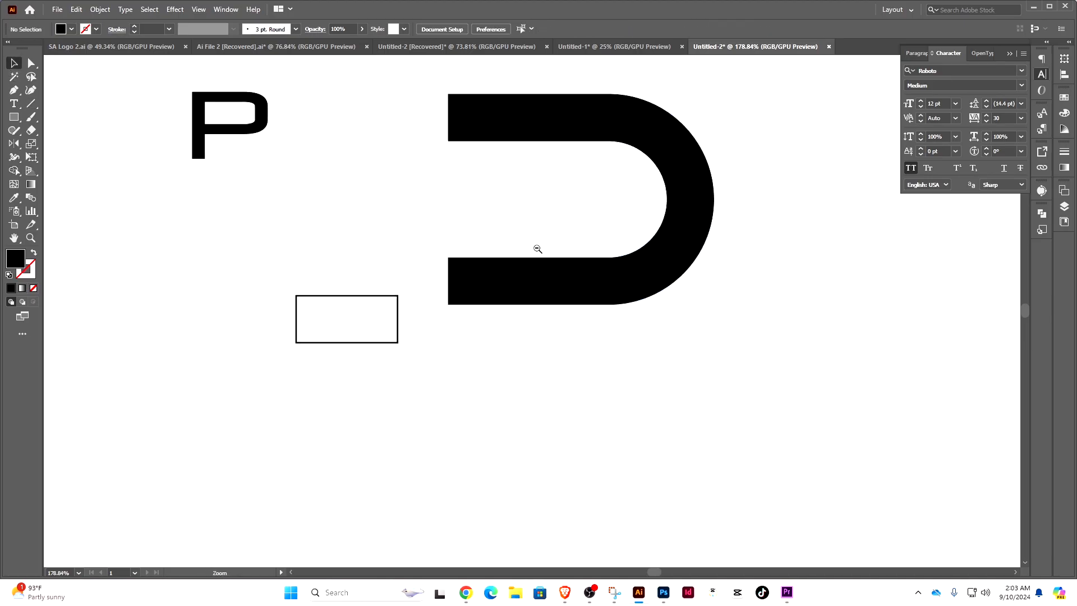
Fill the spare rectangle with black, then rotate and stretch it into a long slanted bar crossing both arms of the curve
scroll(537, 248, "down", 3)
scroll(495, 303, "up", 3)
left_click_drag(368, 323, 438, 174)
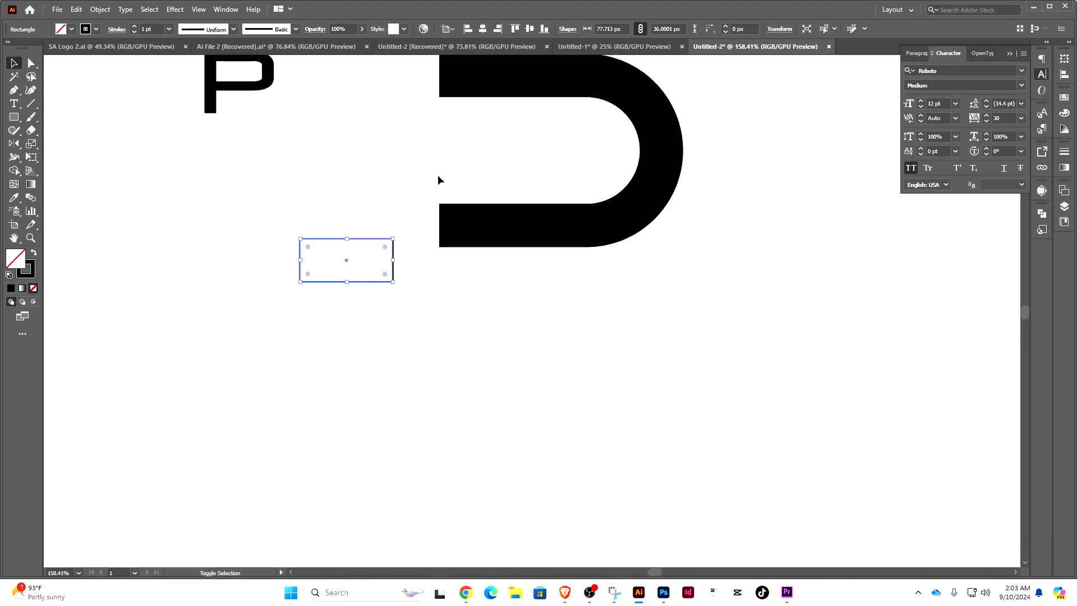
key("shift+x")
left_click_drag(397, 239, 357, 208)
left_click_drag(369, 239, 453, 195)
left_click_drag(410, 282, 357, 388)
left_click_drag(377, 343, 420, 336)
left_click(475, 357)
mouse_move(492, 359)
left_mouse_down()
mouse_move(474, 355)
mouse_move(496, 356)
left_mouse_up()
left_click(348, 320)
mouse_move(401, 257)
left_mouse_down()
mouse_move(391, 246)
mouse_move(470, 102)
left_mouse_up()
Trim the arm stubs outside the slanted bar and the bar's upper and middle parts with the Shape Builder to form a P
left_click_drag(618, 125, 307, 298)
key("shift+m")
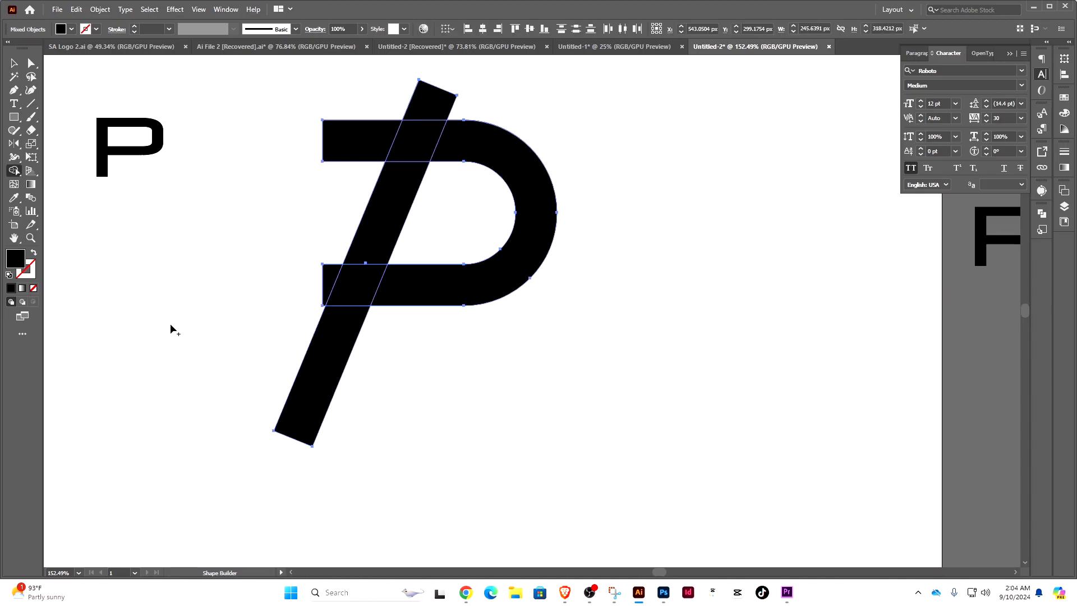
left_click_drag(351, 141, 411, 118)
left_click_drag(290, 251, 324, 275)
mouse_move(306, 243)
left_mouse_down()
mouse_move(323, 273)
mouse_move(431, 223)
left_mouse_up()
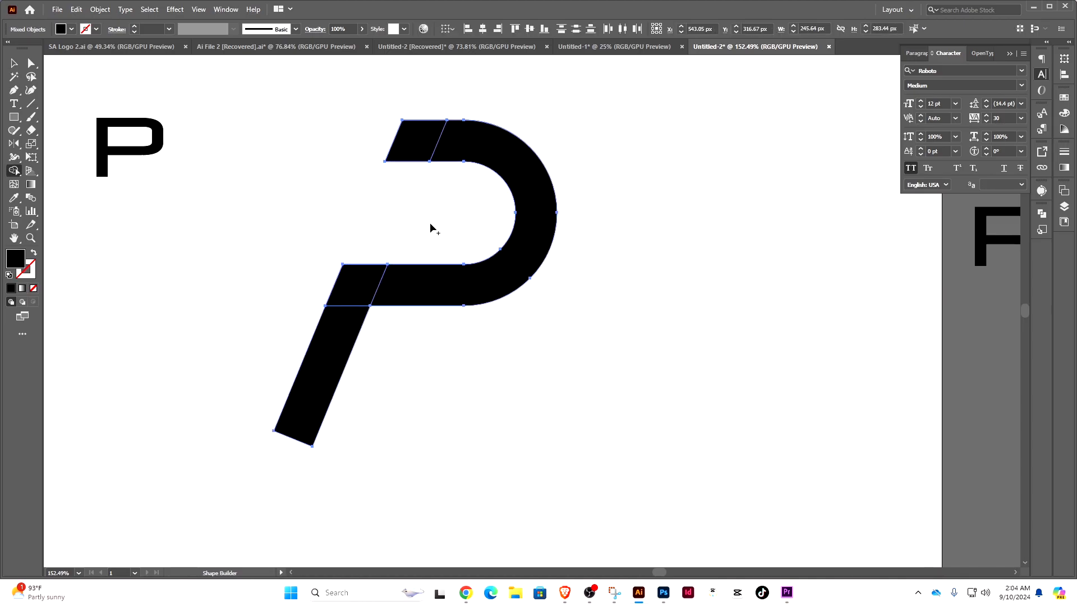
Erase the lower end of the P's slanted leg with a straight horizontal cut
left_click(31, 130)
mouse_move(225, 497)
left_mouse_down()
mouse_move(473, 403)
mouse_move(477, 391)
left_mouse_up()
left_click(14, 63)
left_click(562, 381)
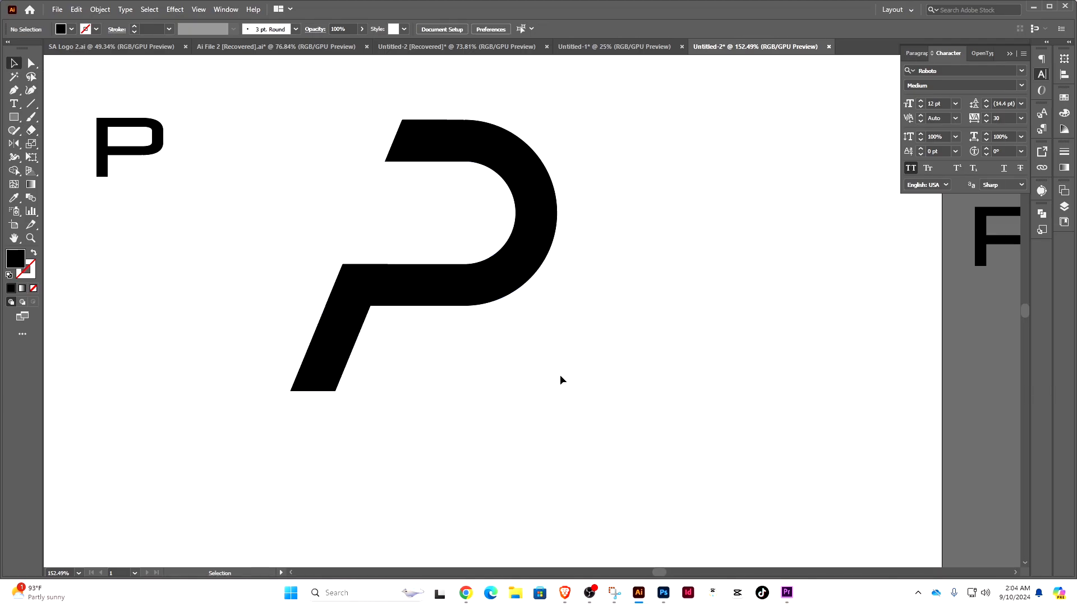
Extend the slanted end of the P's upper arm horizontally to the left, in line with the foot
left_click(30, 63)
left_click_drag(306, 106, 409, 212)
left_click_drag(386, 161, 291, 161)
Unite the pieces of the P icon into a single shape
scroll(638, 338, "down", 2)
left_click(14, 63)
left_click_drag(322, 124, 438, 297)
left_click(1042, 213)
left_click(911, 239)
left_click(729, 258)
Thicken the P icon by adding a stroke and increasing its weight
left_click(494, 191)
left_click(134, 27)
left_click(134, 26)
left_click(134, 26)
left_click(134, 27)
left_click(134, 27)
left_click(134, 27)
Expand the P icon's stroke and unite it with the fill into one shape
left_click(303, 122)
left_click(392, 190)
left_click(100, 9)
left_click(120, 142)
left_click(510, 358)
left_click(910, 239)
left_click(685, 292)
Try a thin pointed diagonal leg drawn with the Pen tool from the P icon's inner corner down to its baseline
left_click_drag(684, 293, 601, 298)
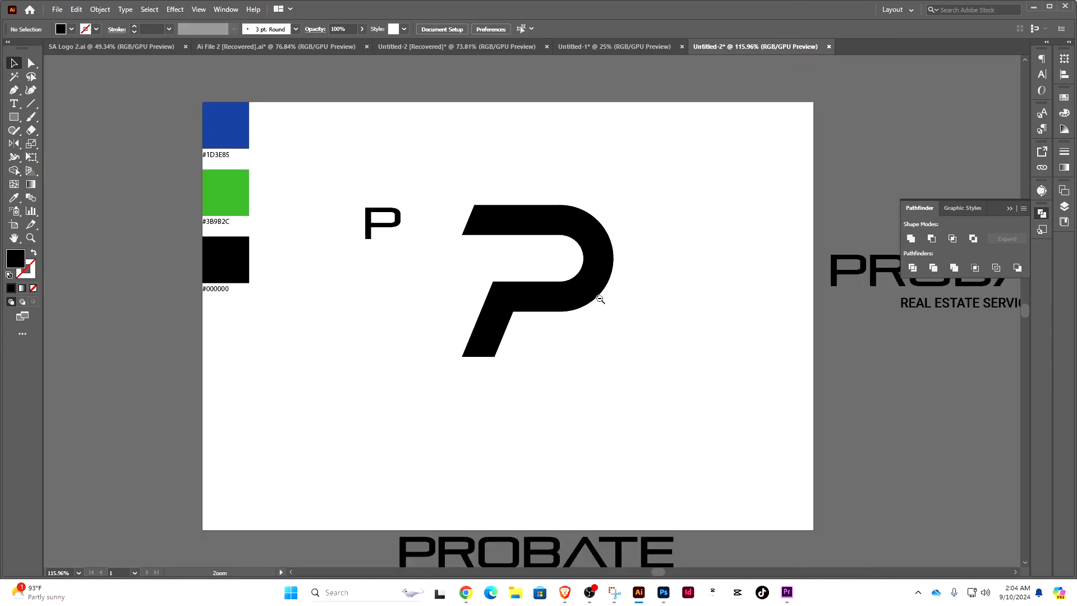
left_click_drag(677, 337, 607, 294)
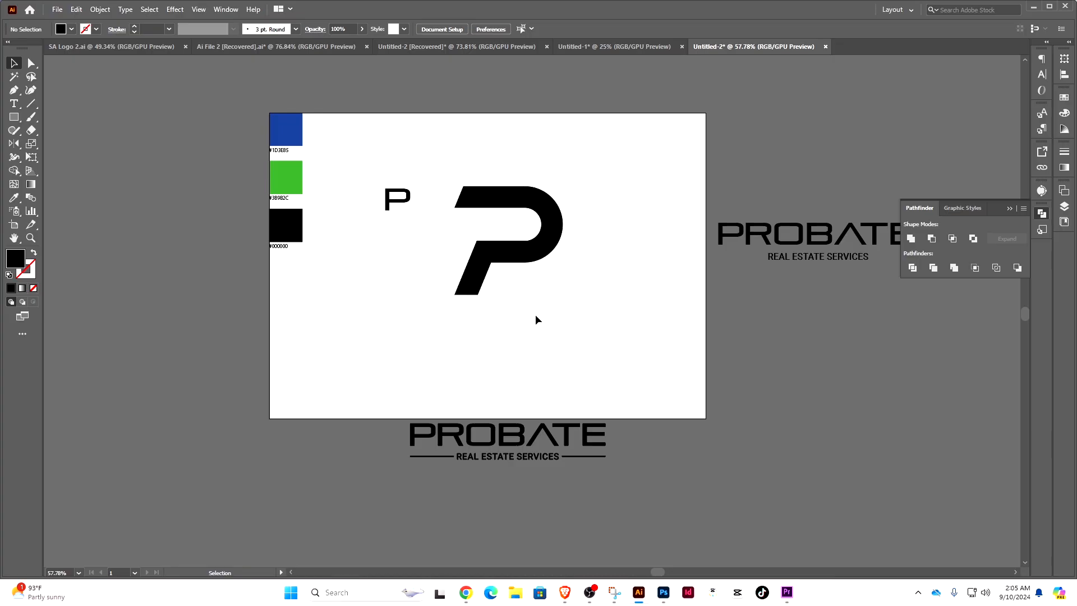
scroll(584, 322, "up", 3)
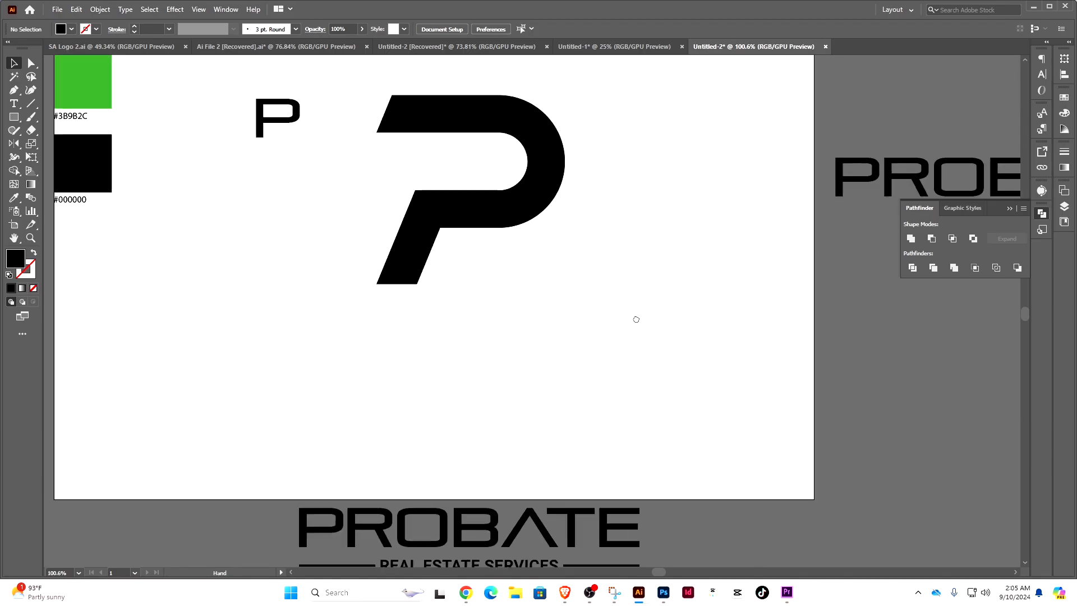
left_click_drag(635, 315, 419, 269)
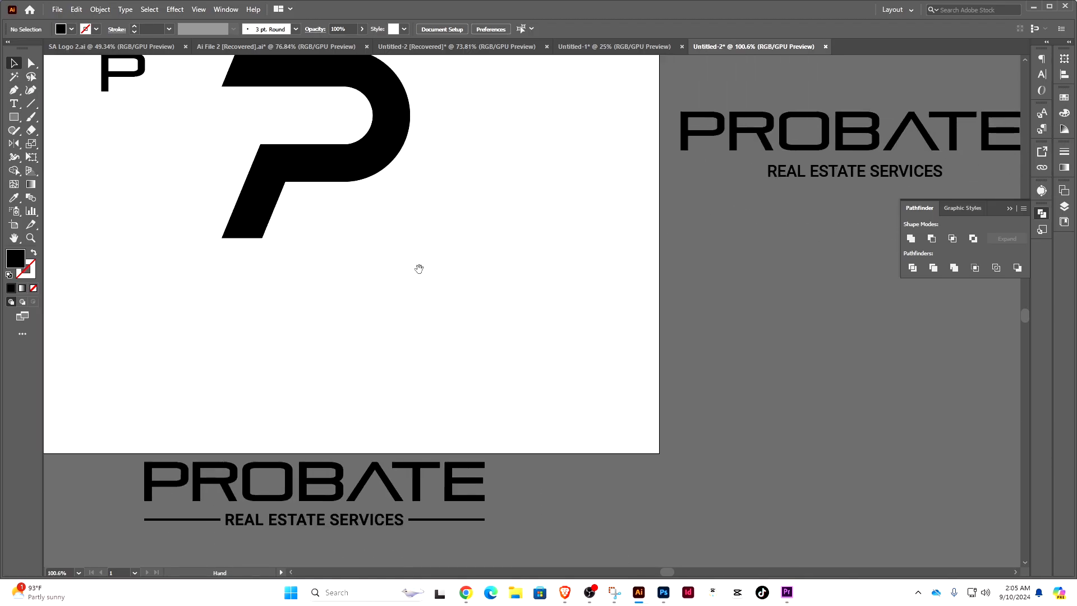
left_click(14, 91)
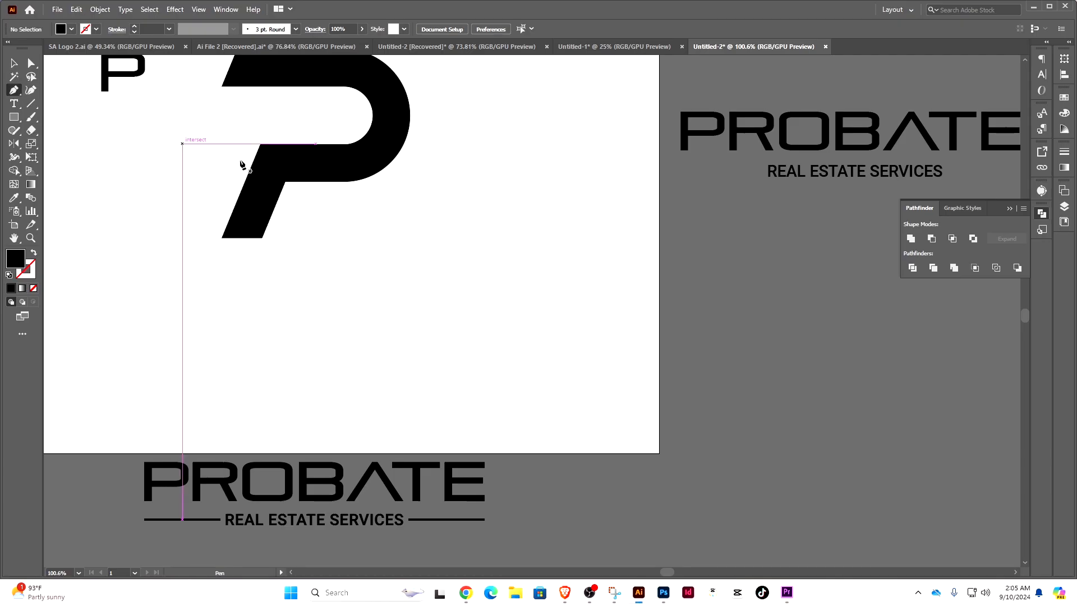
left_click(260, 144)
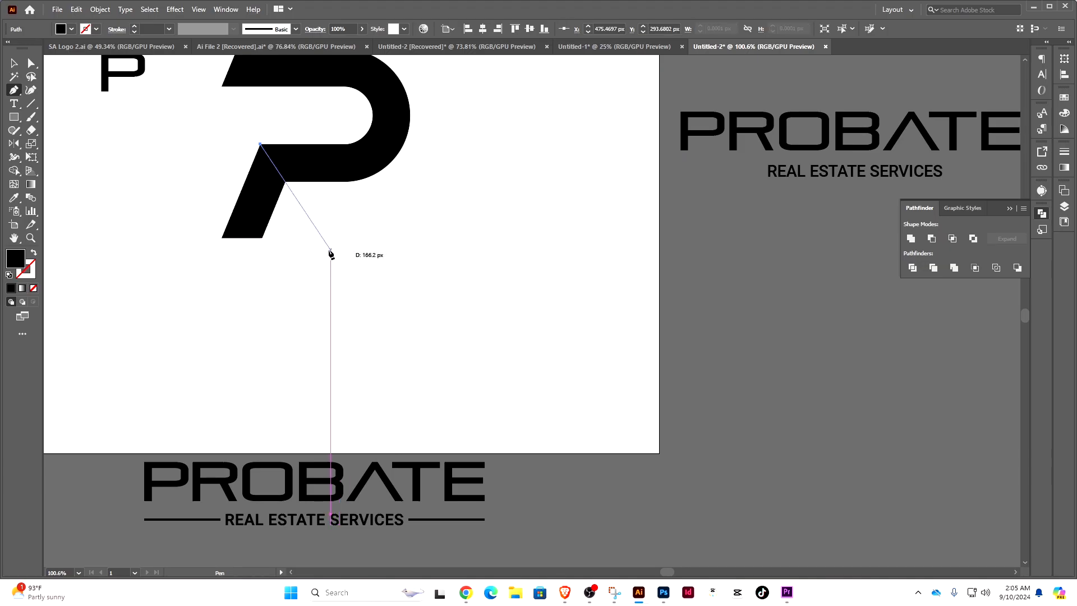
left_click(358, 238)
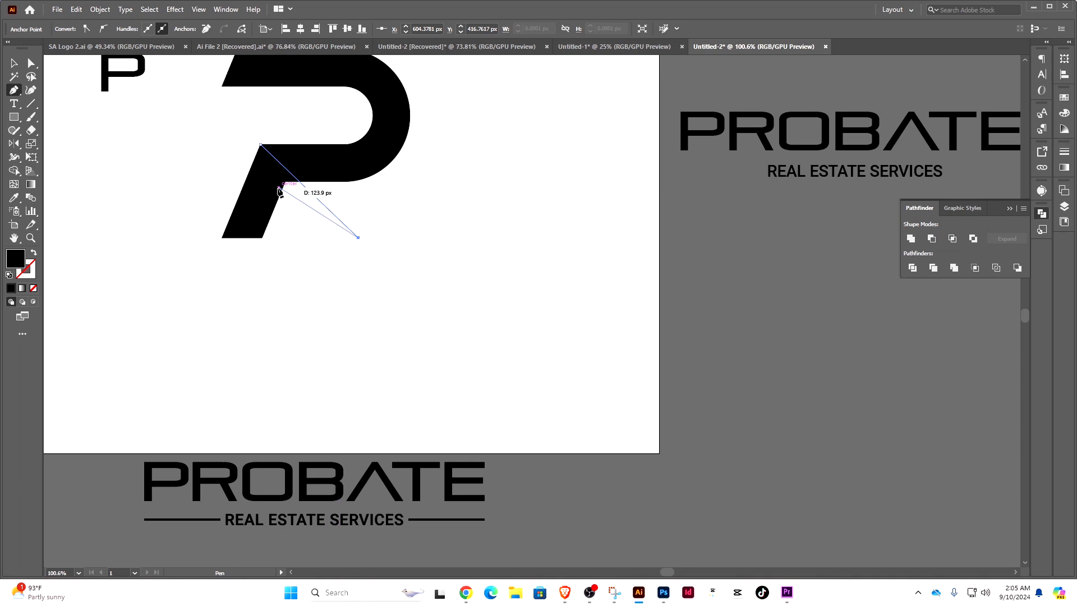
left_click(276, 188)
left_click(260, 145)
left_click(15, 63)
left_click(459, 304)
Move the pointed diagonal leg off the P icon and delete it
scroll(459, 304, "down", 3)
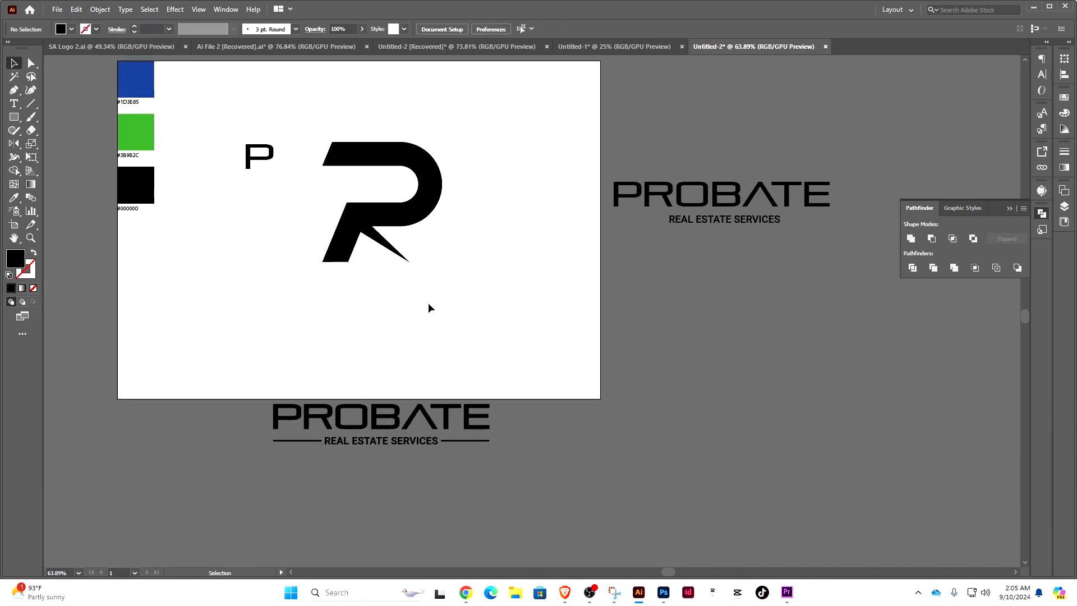
left_click_drag(379, 244, 379, 303)
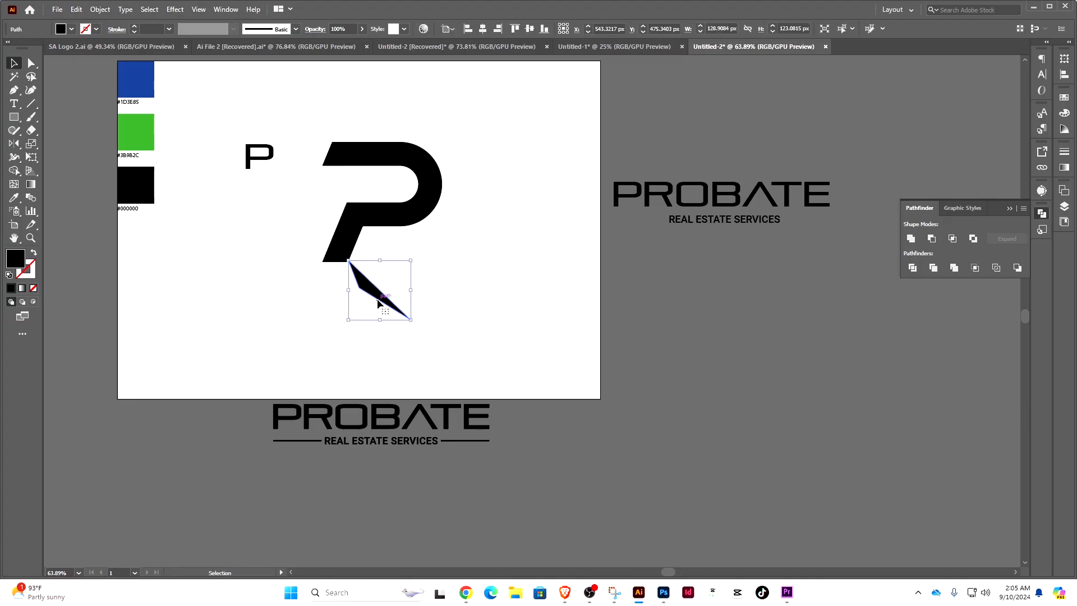
key("Delete")
Draw a diagonal line through the P icon's two leg corners and extend it past the baseline, about 207 × 309 px overall
scroll(412, 250, "up", 2)
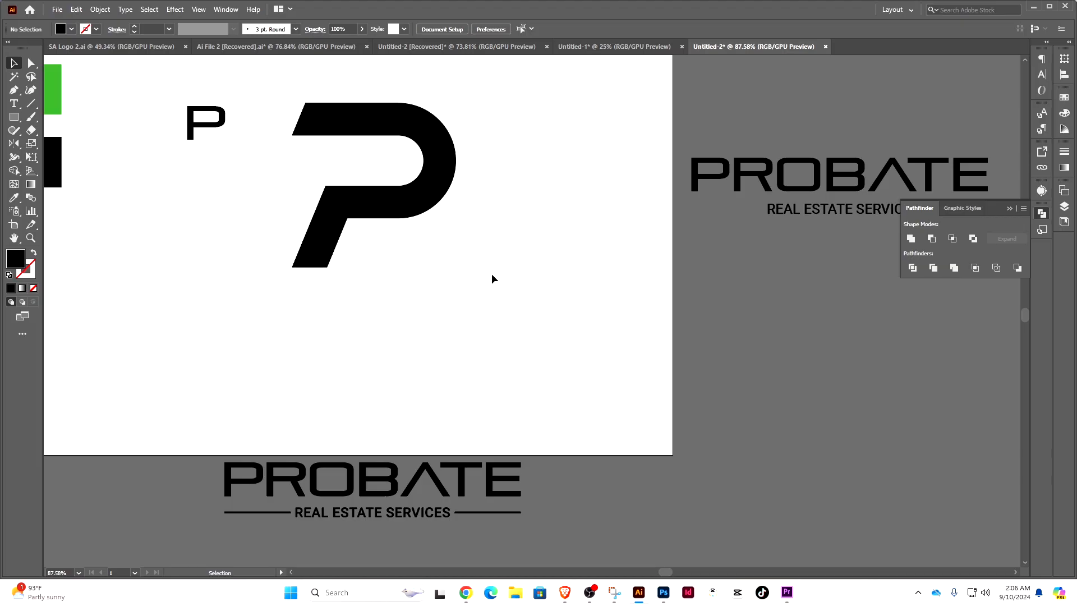
scroll(491, 274, "up", 3)
key("p")
left_click(325, 186)
left_click(319, 208)
key("v")
left_click_drag(319, 208, 692, 337)
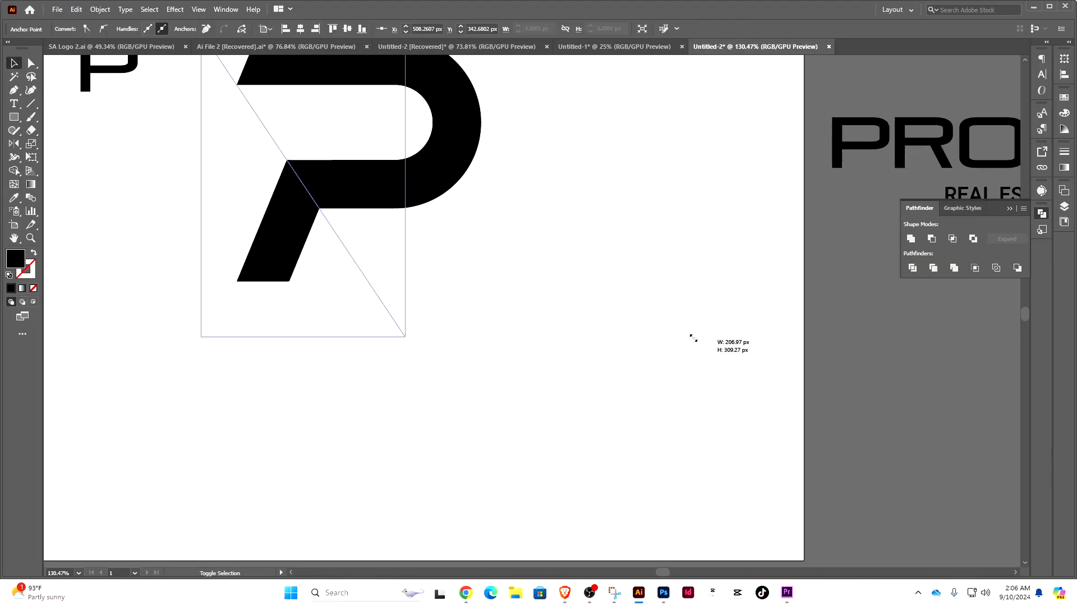
Draw a horizontal line from the leg's lower right corner to the right, crossing the diagonal line
key("p")
left_click(289, 281)
left_click(419, 281, "shift")
key("v")
Merge the area enclosed by the two lines into the P's leg with the Shape Builder, forming a solid triangular foot
left_click_drag(432, 315, 197, 140)
left_click(17, 168)
left_click_drag(307, 181, 320, 267)
key("v")
left_click(169, 238)
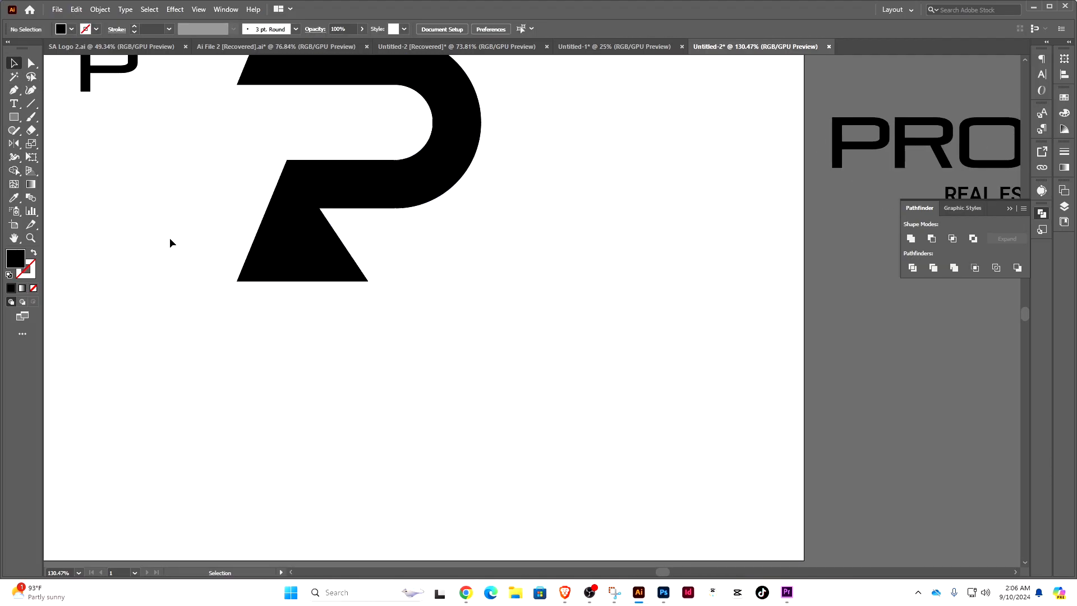
Delete the leftover guide line pieces around the P icon
left_click_drag(437, 359, 387, 303)
key("equal")
key("Delete")
left_click(11, 66)
Draw a square about 60 × 60 px beside the P's leg and give it a solid colour fill
scroll(457, 336, "down", 3)
scroll(257, 286, "up", 5)
key("m")
left_click_drag(166, 185, 238, 258)
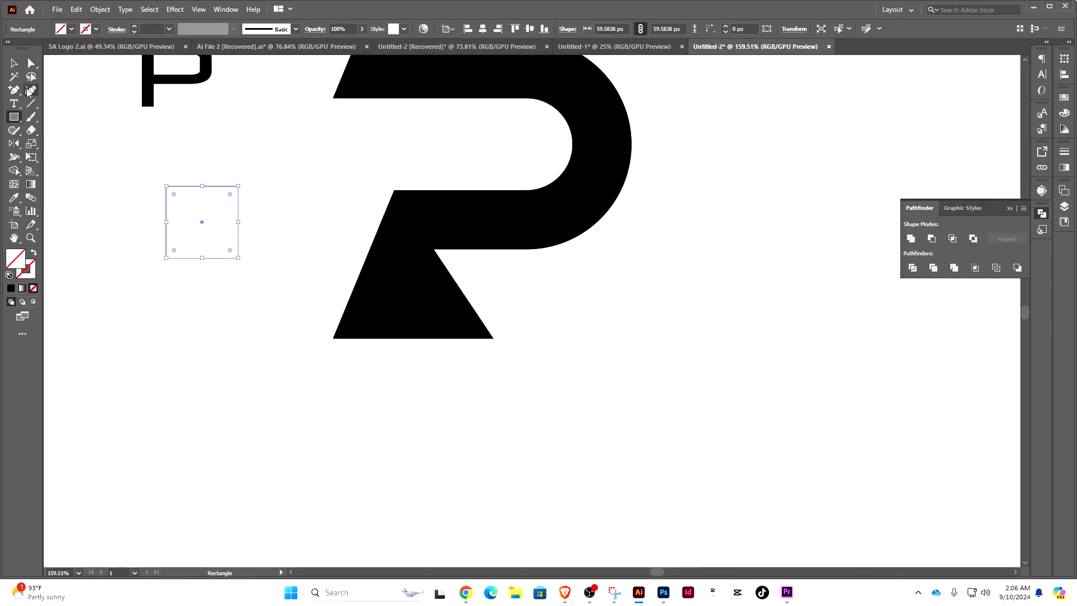
key("v")
left_click(10, 288)
Split the square into a grid of two rows and two columns with gutters between the panes
left_click(100, 10)
left_click(292, 411)
left_click(742, 177)
left_click(851, 178)
triple_click(741, 212)
triple_click(851, 212)
left_click(832, 280)
Combine the four panes into a window shape with rounded upper corners for the P's triangular foot
left_click_drag(137, 168, 438, 309)
key("v")
left_click(910, 239)
scroll(372, 275, "up", 4)
left_click_drag(479, 245, 458, 268)
Recolour the arched window white with the Eyedropper
left_click(14, 199)
left_click(112, 163)
left_click(16, 63)
left_click(720, 318)
Draw a white right triangle about 82 × 123 px with the Pen tool, from the P's inner corner down to the foot's baseline
scroll(719, 318, "down", 4)
right_click(14, 90)
left_click(56, 90)
left_click(498, 200)
left_click(600, 353)
left_click(498, 353)
left_click(498, 201)
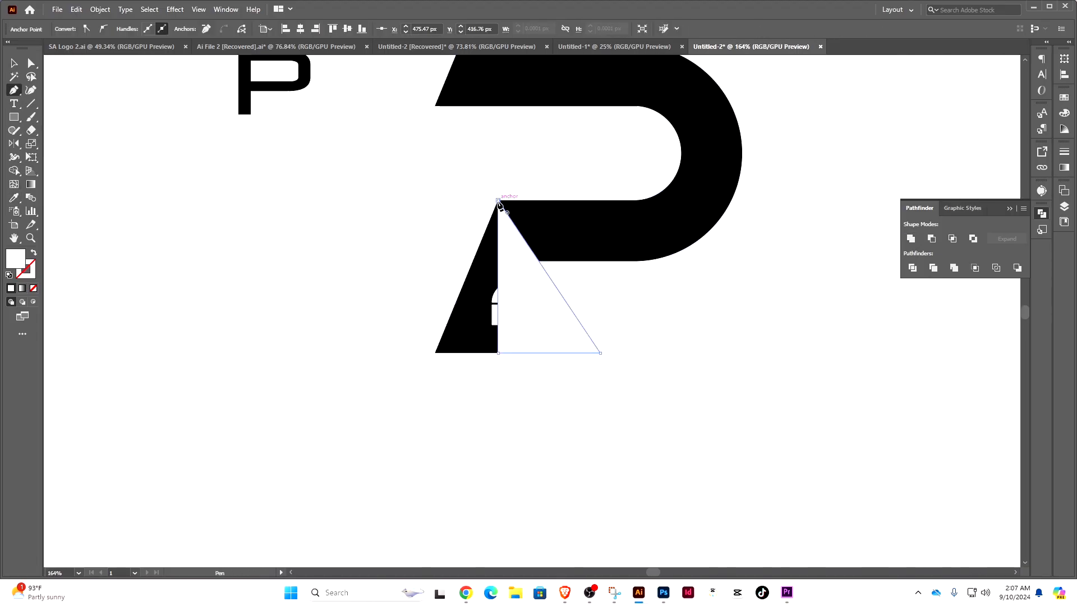
left_click(16, 64)
Reflect a copy of the white triangle across the vertical axis through its apex
scroll(572, 326, "up", 4)
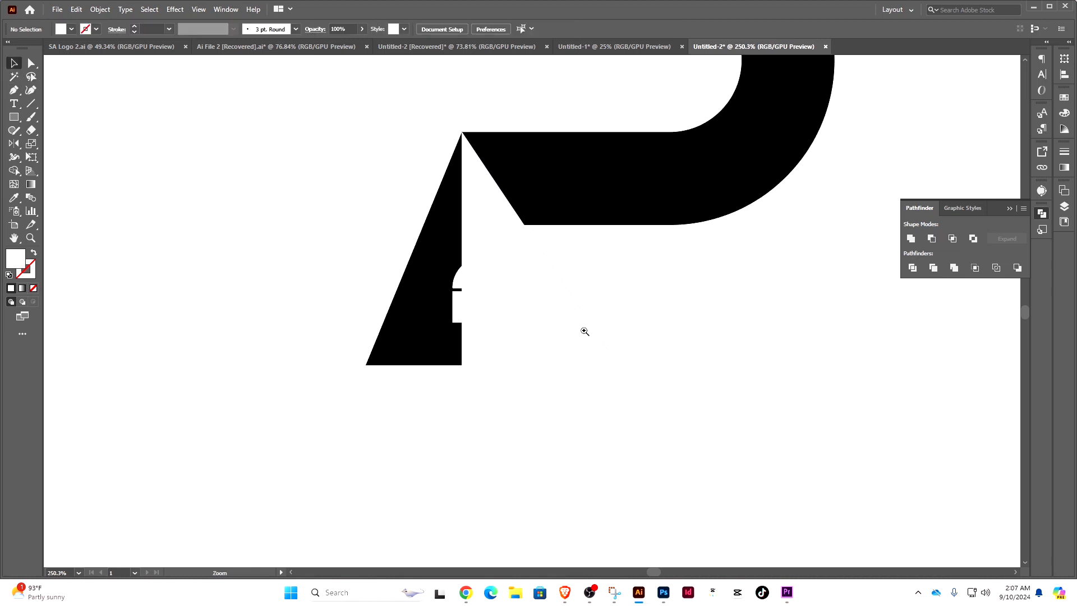
left_click(15, 145)
left_click(462, 133, "alt")
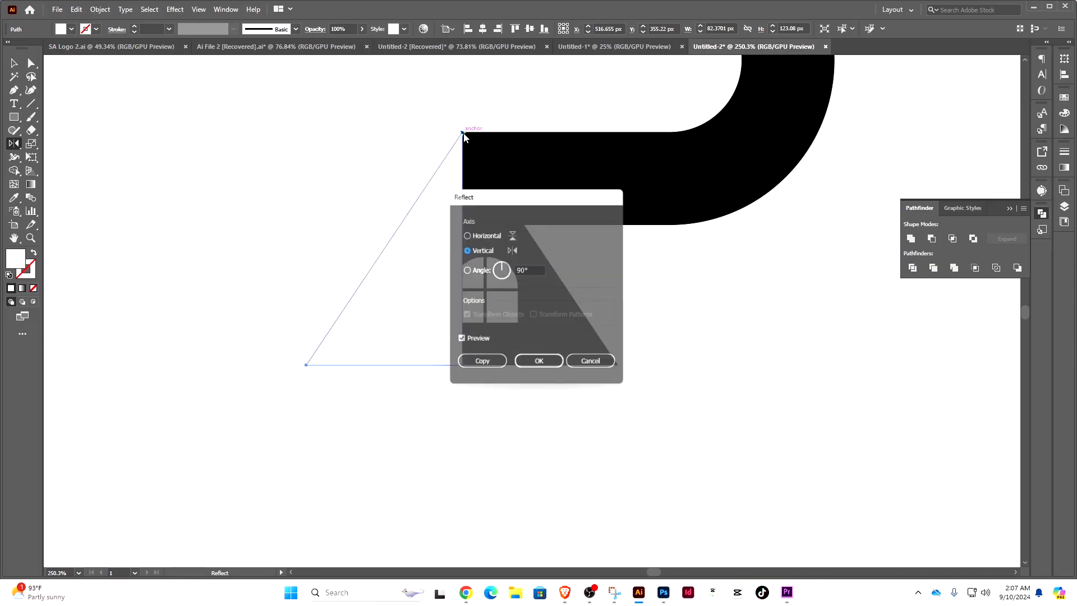
left_click(484, 367)
Fill both mirrored triangles with the P's black and select them together with the P icon
left_click(16, 63)
left_click(506, 270, "shift")
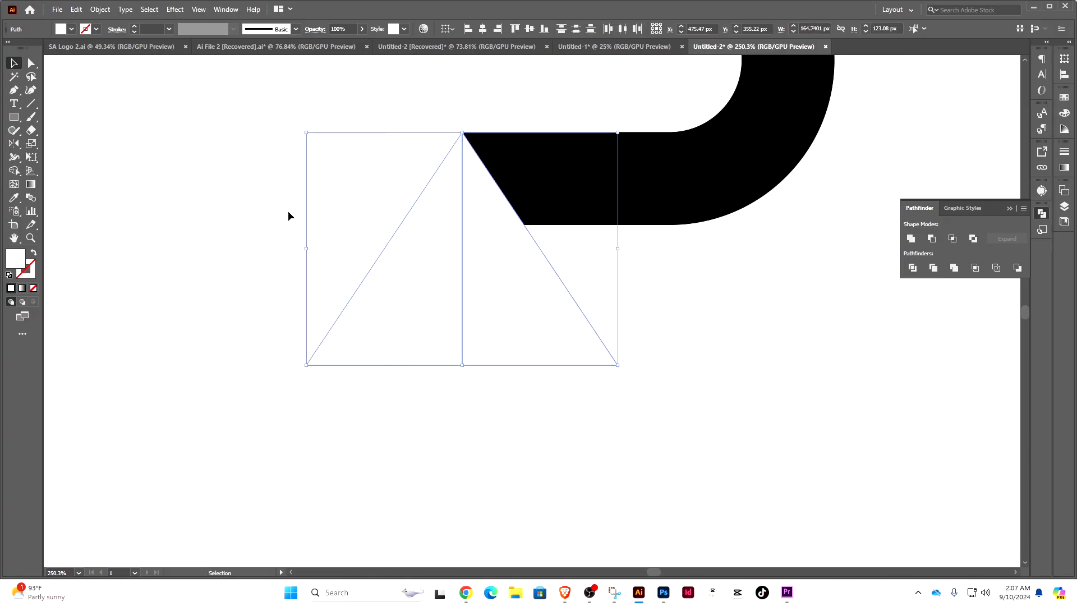
left_click(552, 209)
left_click(14, 63)
left_click_drag(412, 120, 513, 159)
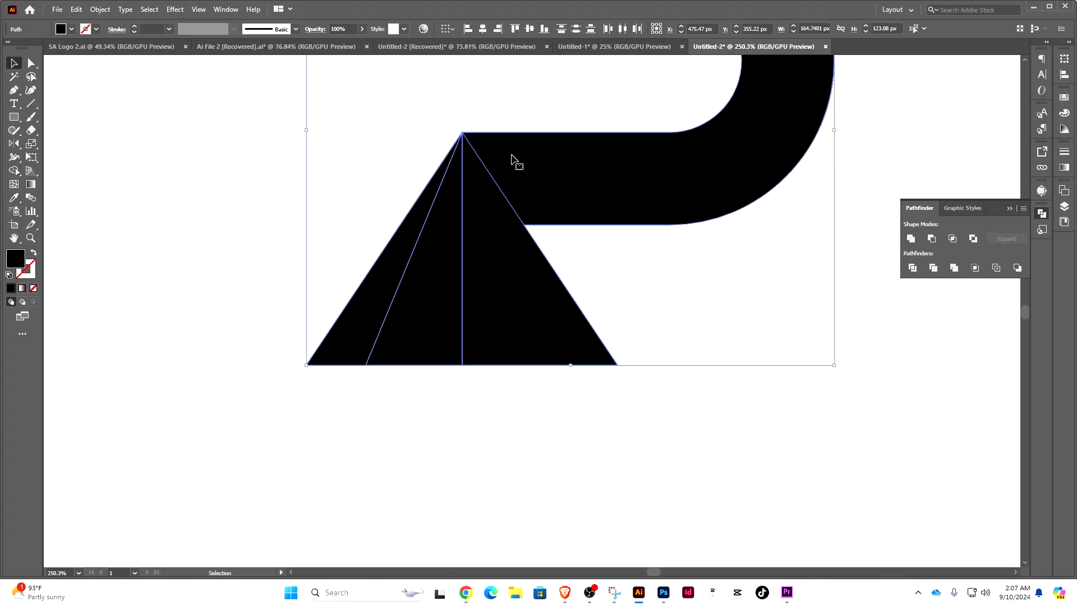
Unite the P icon and the two mirrored triangles into a single shape
left_click(911, 239)
left_click(754, 297)
left_click_drag(755, 297, 584, 295)
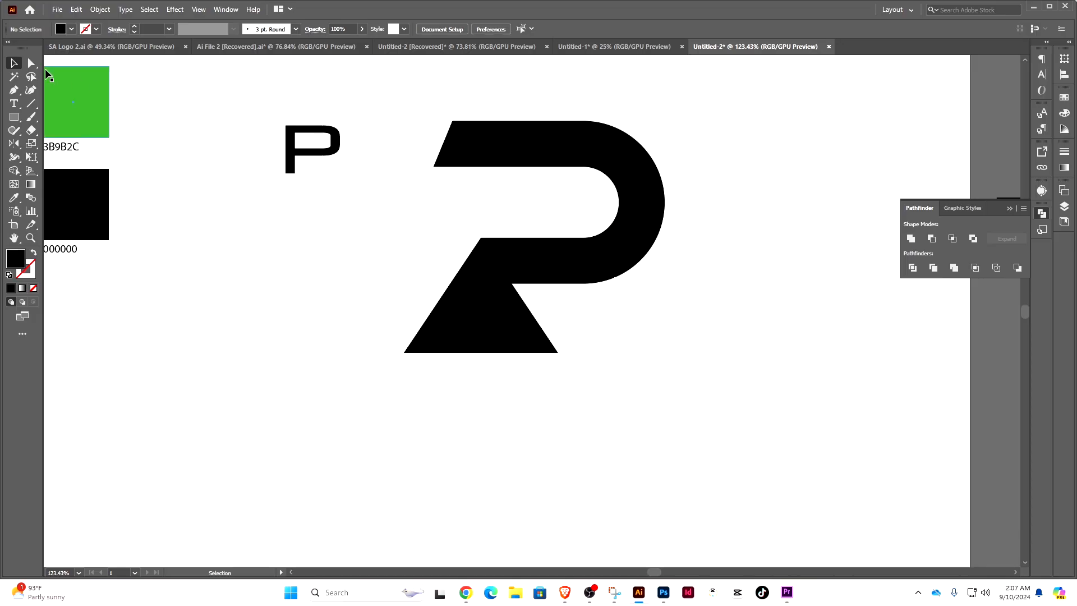
Shorten the P's horizontal arms by nudging the curved bowl's anchor points toward the foot
left_click_drag(694, 145, 550, 310)
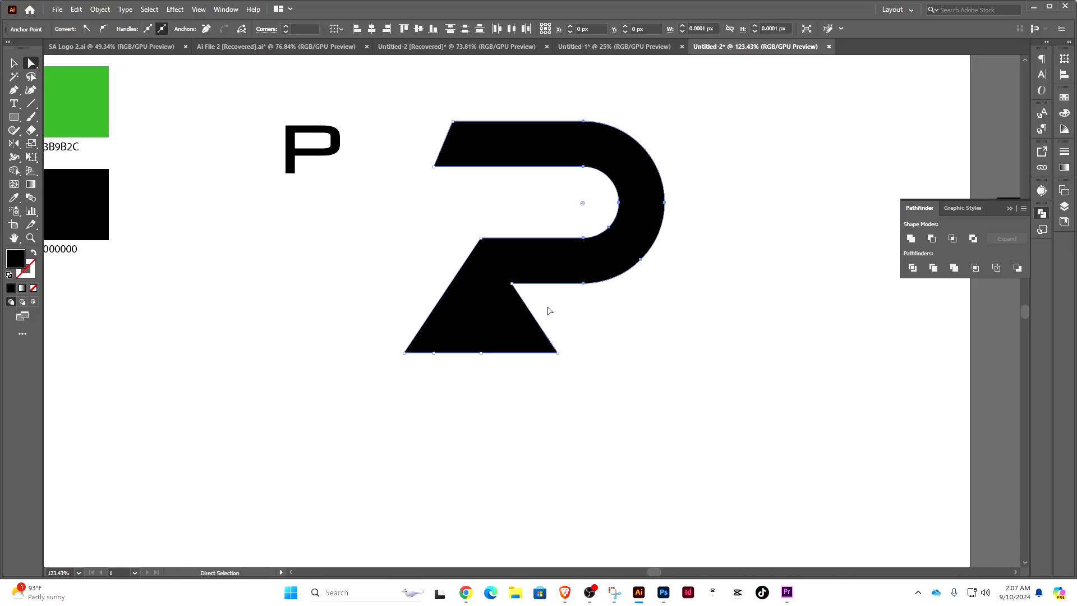
key("shift+Left")
key("shift+Left")
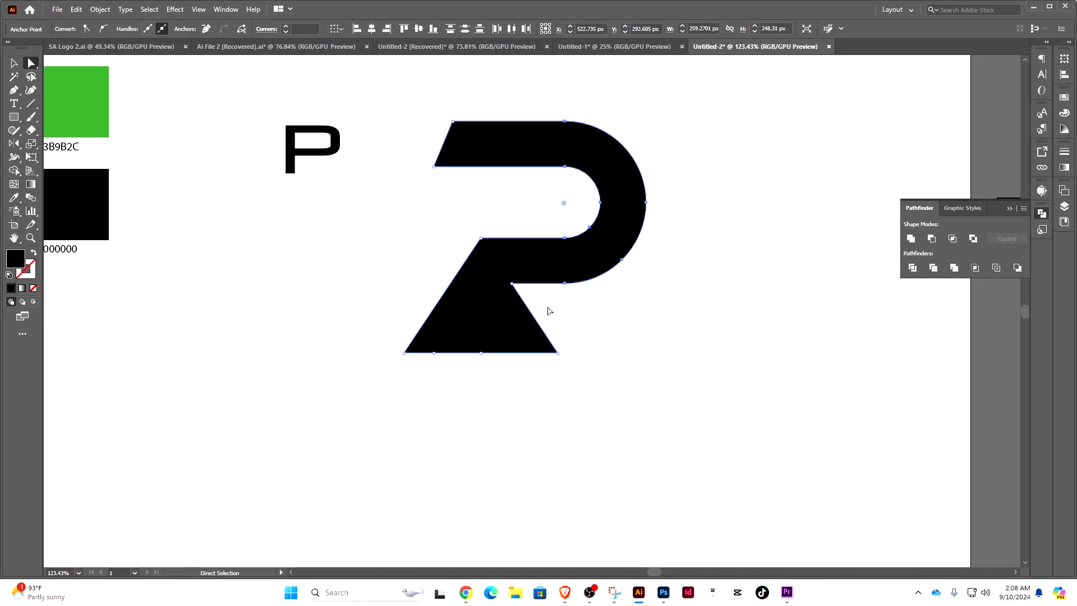
Duplicate the P icon vertically so the slanted side of one foot crosses the upper arm of the other
left_click(15, 62)
left_click_drag(461, 213, 435, 311)
left_click(429, 291)
left_click_drag(461, 376, 466, 243)
left_click_drag(382, 202, 478, 259)
key("ctrl+z")
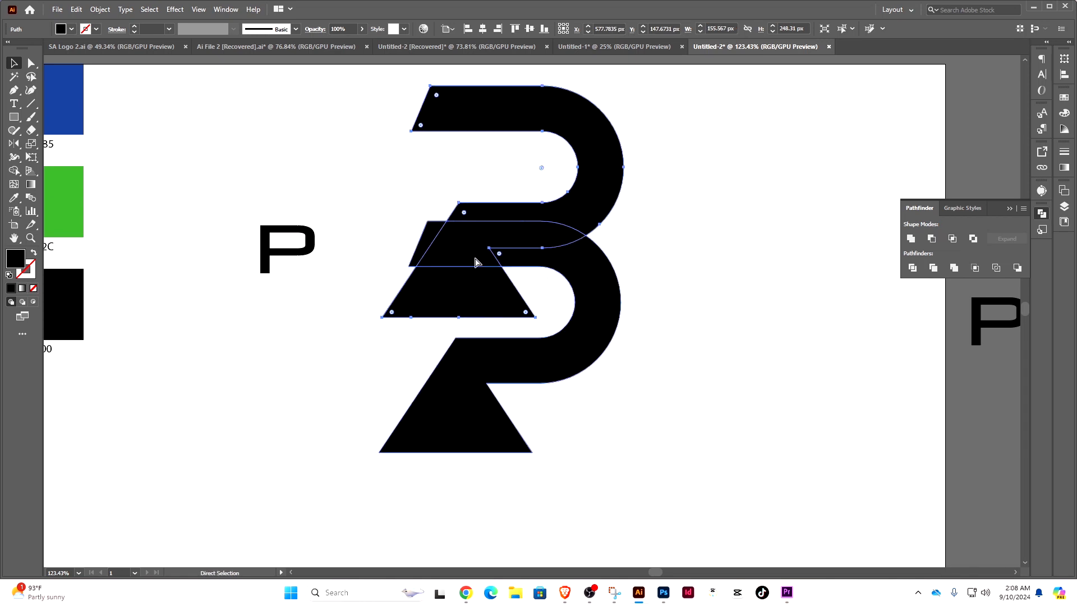
Trim the P's upper arm end parallel to the foot's slope with Shape Builder and delete the overlapping copy
left_click_drag(362, 202, 510, 288)
key("ctrl+space")
left_click_drag(466, 255, 543, 253)
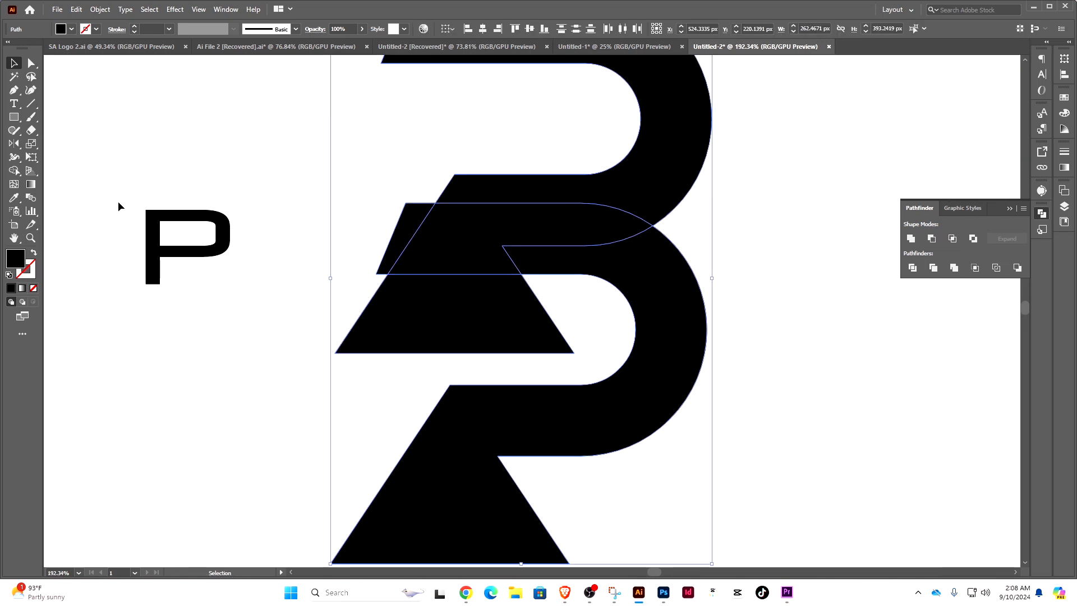
left_click(13, 171)
mouse_move(329, 179)
left_mouse_down()
mouse_move(409, 221)
mouse_move(386, 211)
left_mouse_up()
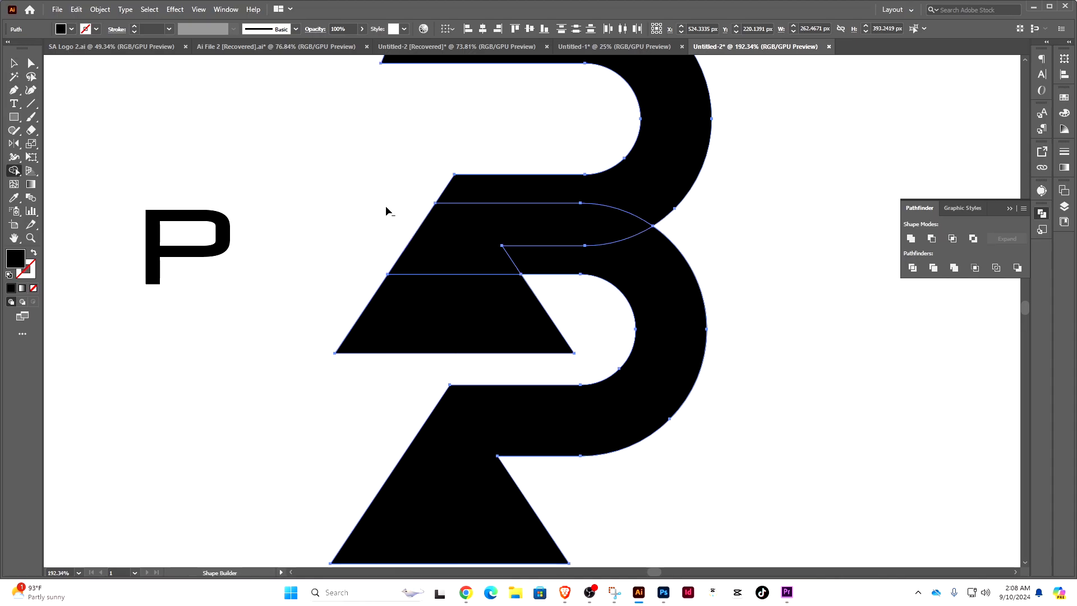
left_click(14, 63)
left_click(140, 74)
left_click_drag(634, 188, 578, 188)
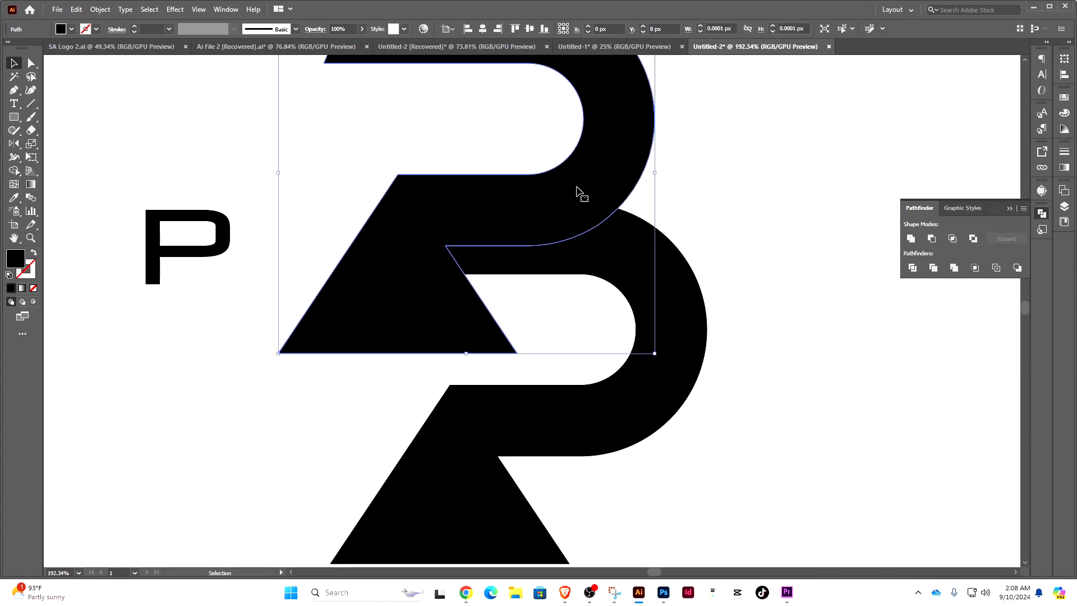
key("Delete")
Send the P icon to the back, behind the white arched window
left_click_drag(783, 281, 623, 280)
left_click_drag(654, 302, 579, 279)
left_click_drag(542, 294, 608, 302)
left_click_drag(641, 335, 594, 294)
left_click_drag(562, 355, 461, 383)
left_click(557, 388)
left_click(555, 370)
key("ctrl")
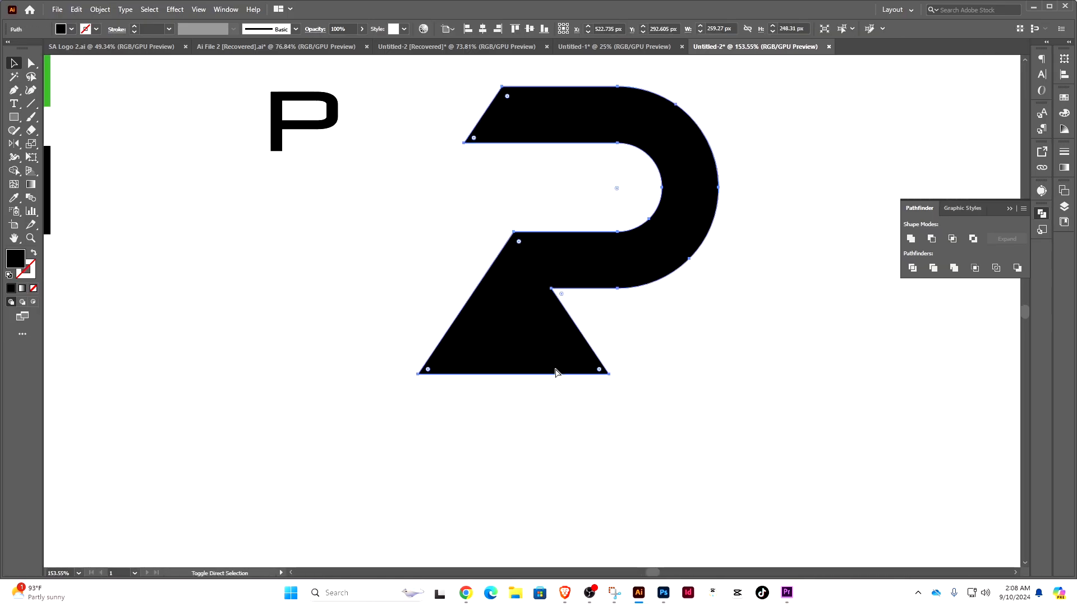
key("ctrl+shift+[")
left_click(553, 406)
left_click_drag(541, 324, 613, 324)
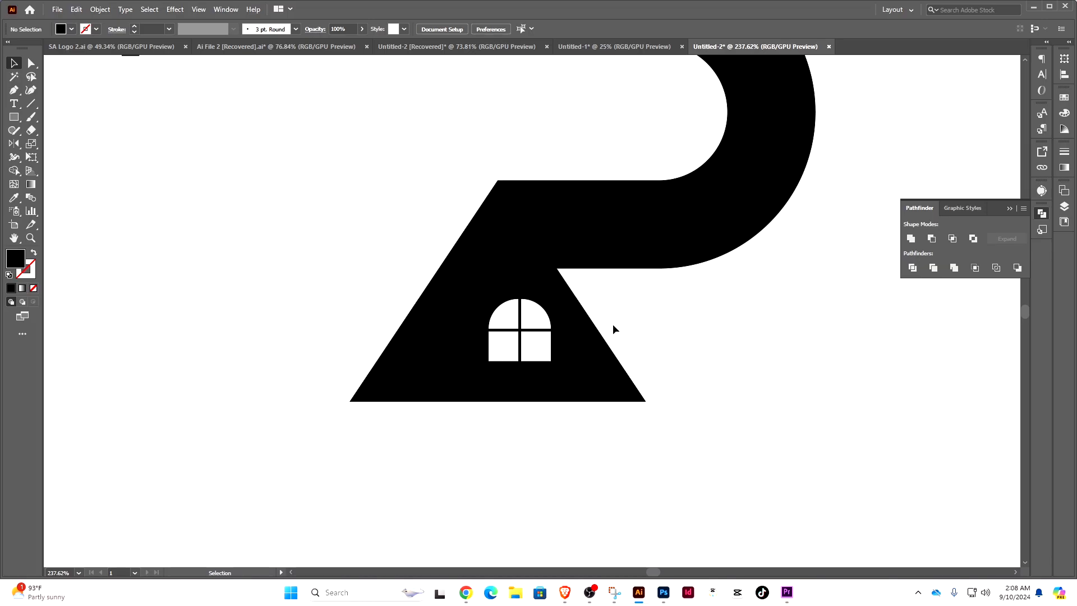
Draw a black triangle about 165 × 123 px over the P's foot with the Pen tool and select it
left_click(16, 91)
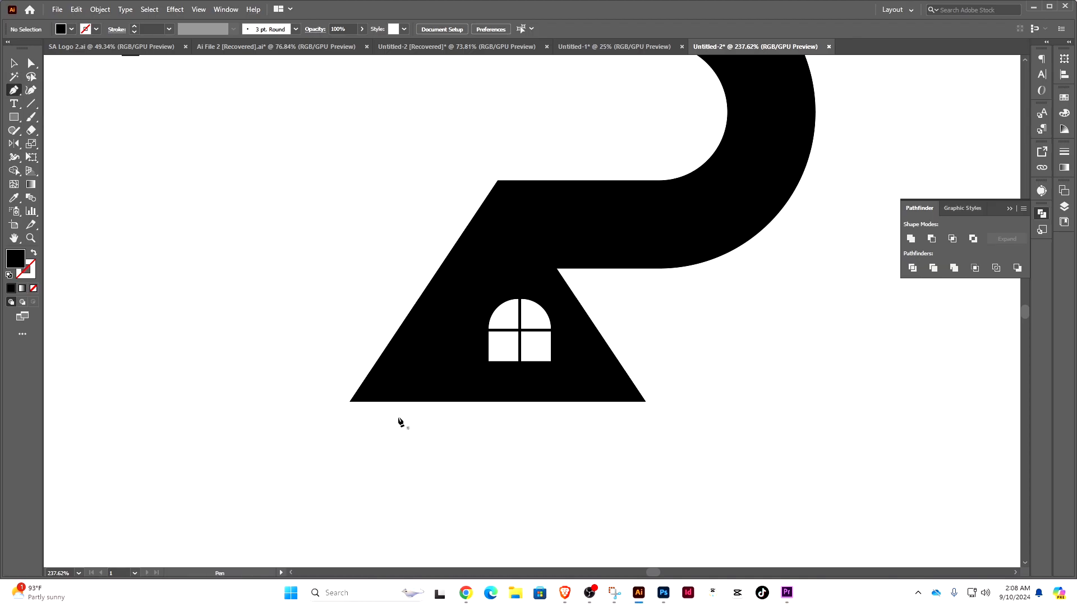
left_click(350, 401)
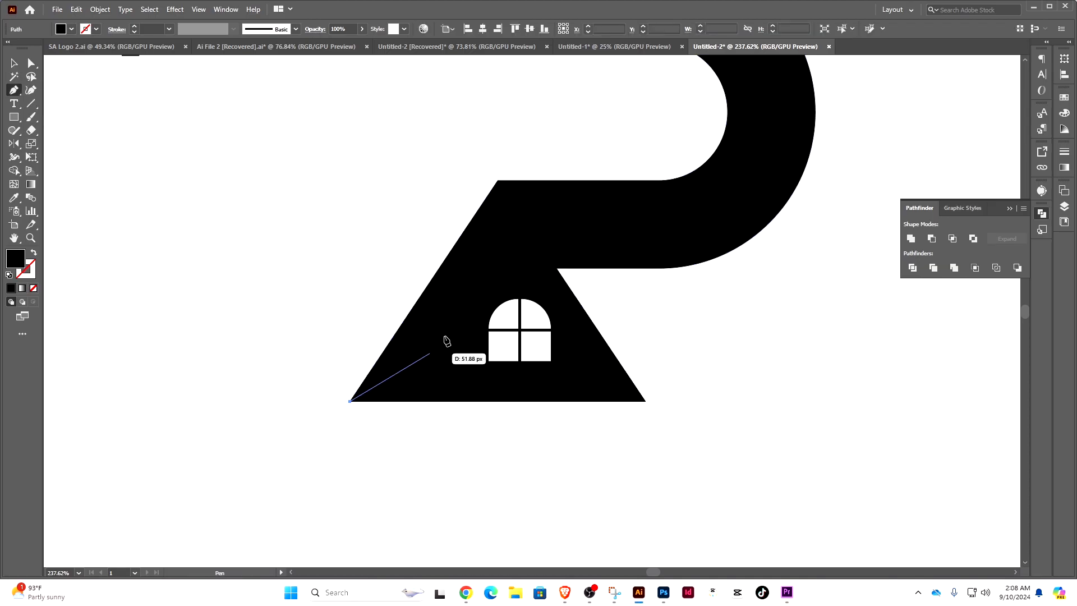
left_click(497, 180)
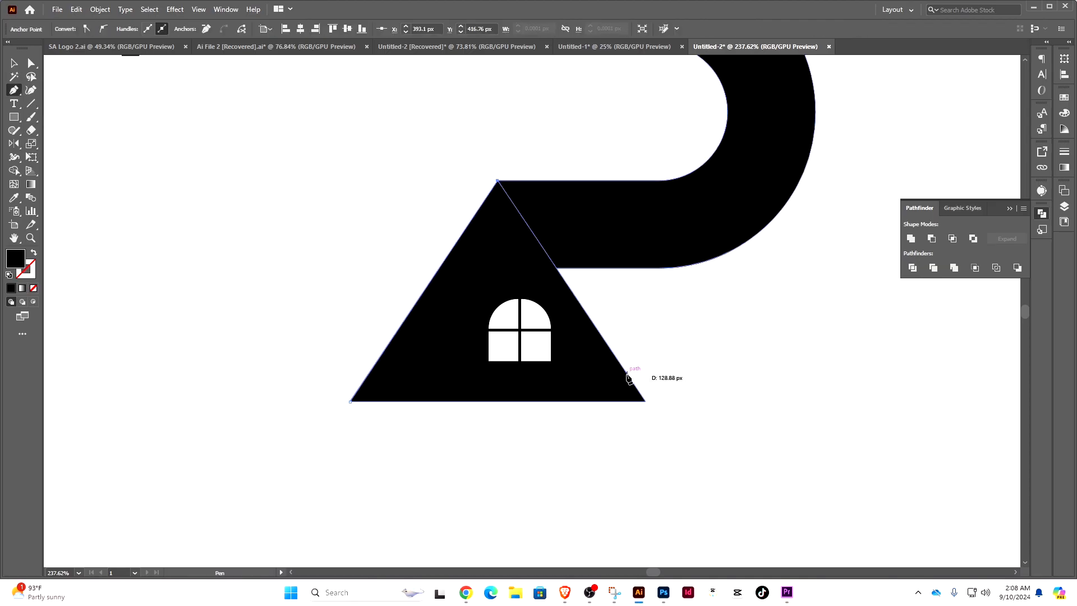
left_click(644, 402)
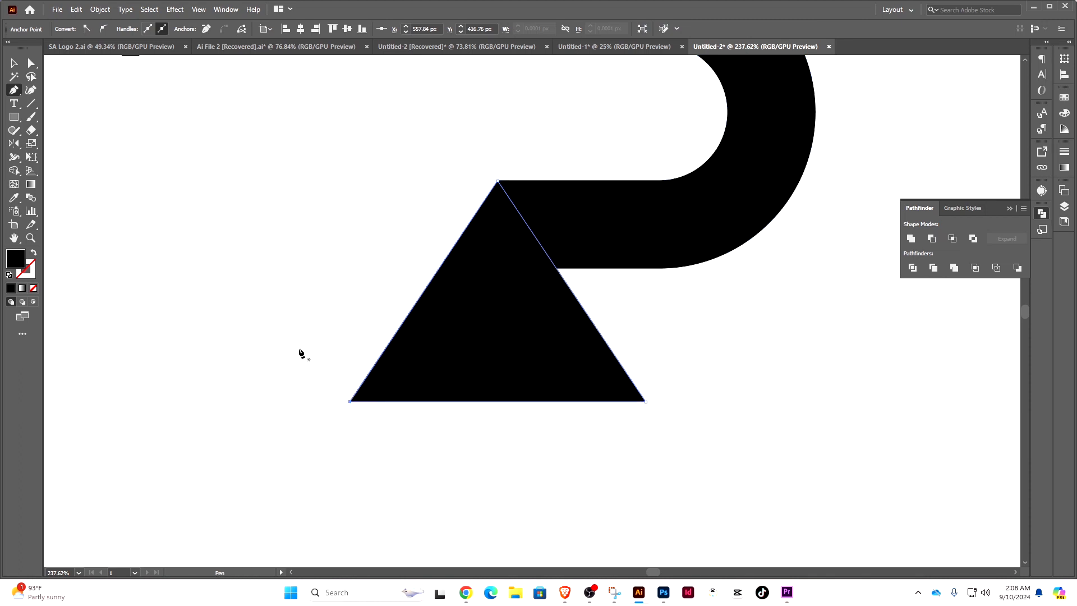
left_click(14, 63)
left_click(368, 255)
left_click(434, 301)
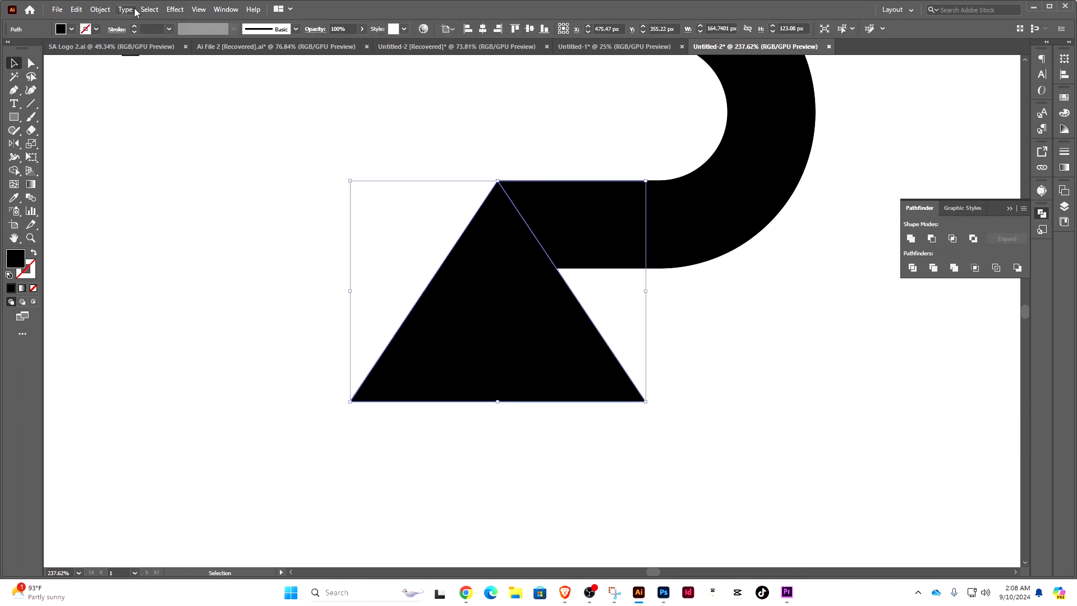
Offset the foot triangle's path by -8 px with miter joins
left_click(100, 10)
mouse_move(230, 282)
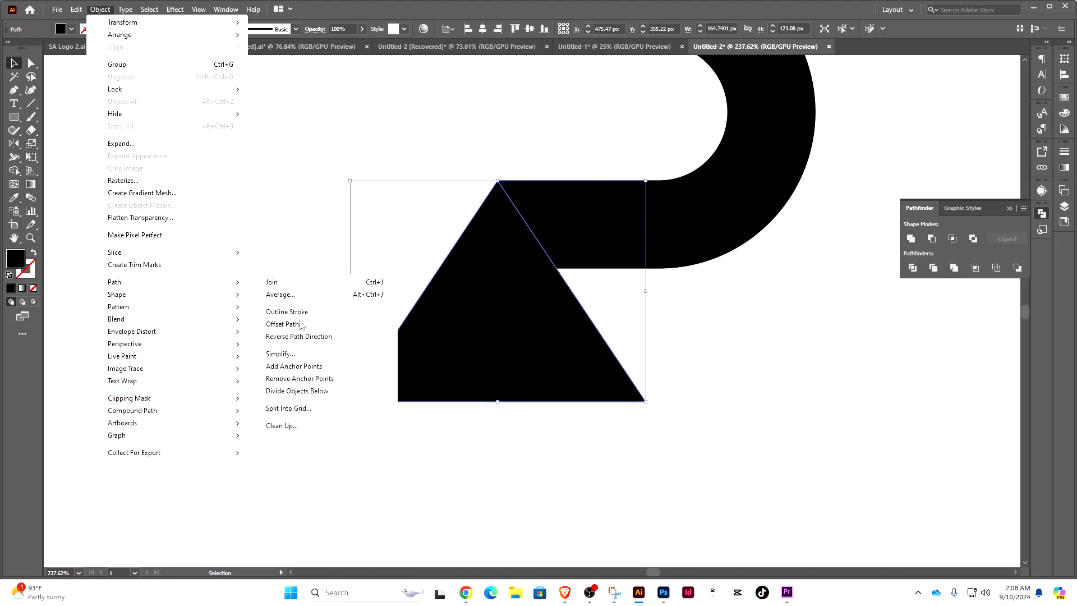
left_click(283, 324)
scroll(912, 314, "up", 20)
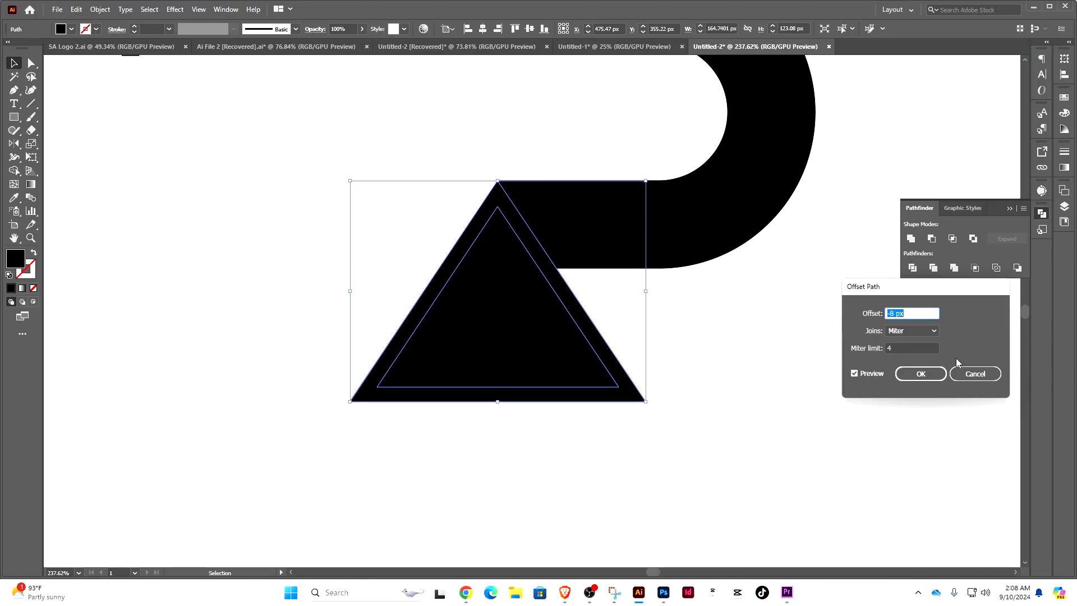
left_click(920, 374)
key("v")
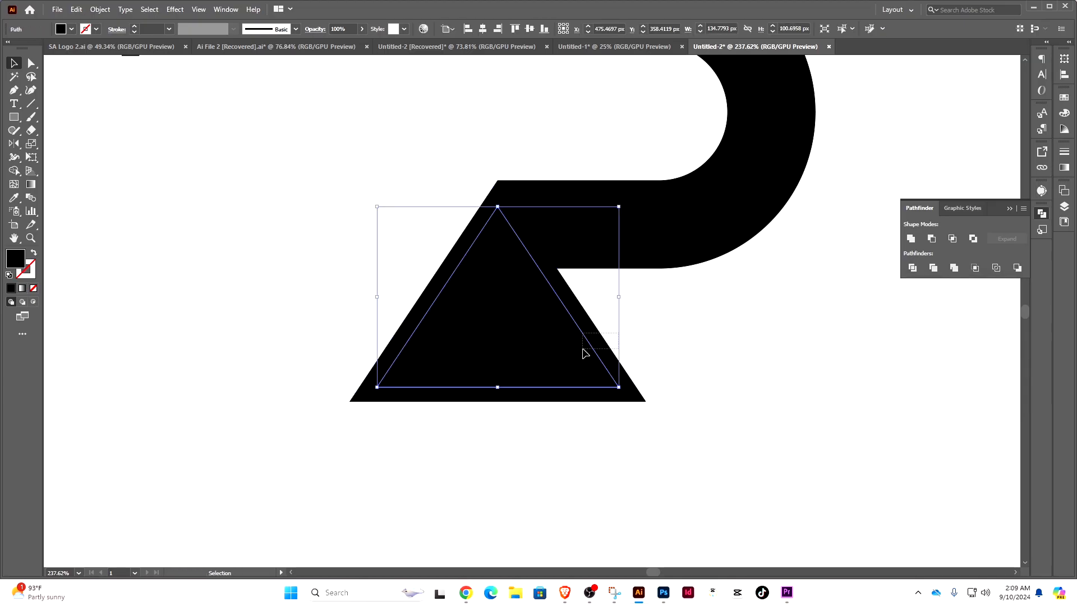
Cut the inner offset triangle out of the P's foot with Shape Builder
key("ctrl+a")
left_click(14, 170)
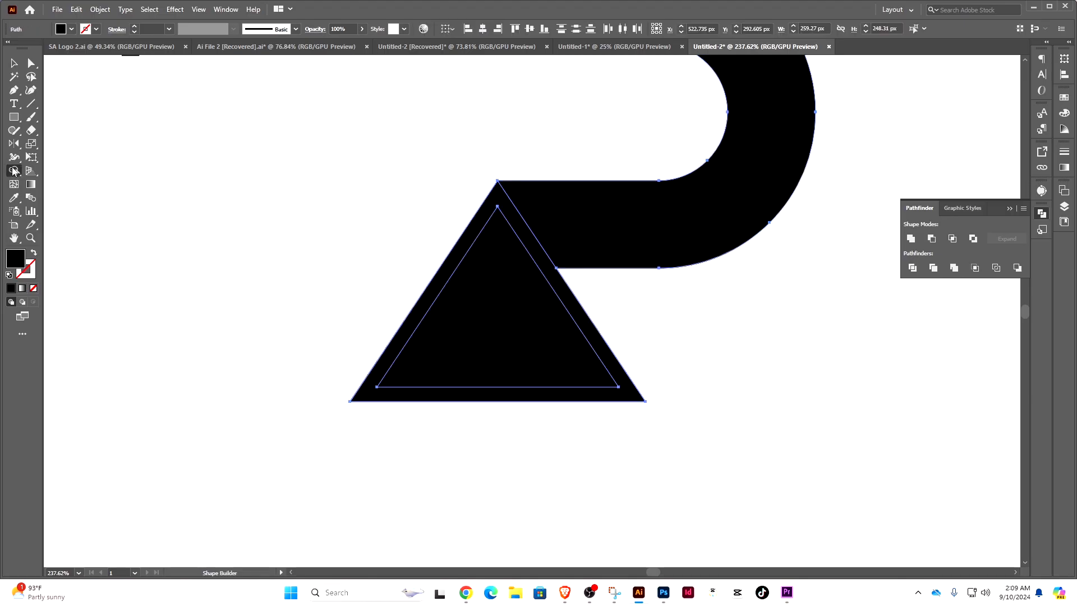
left_click(482, 315, "alt")
left_click(14, 63)
left_click(445, 327)
Centre the arched window inside the hollow triangle and recolour it black with the Eyedropper
key("ctrl+v")
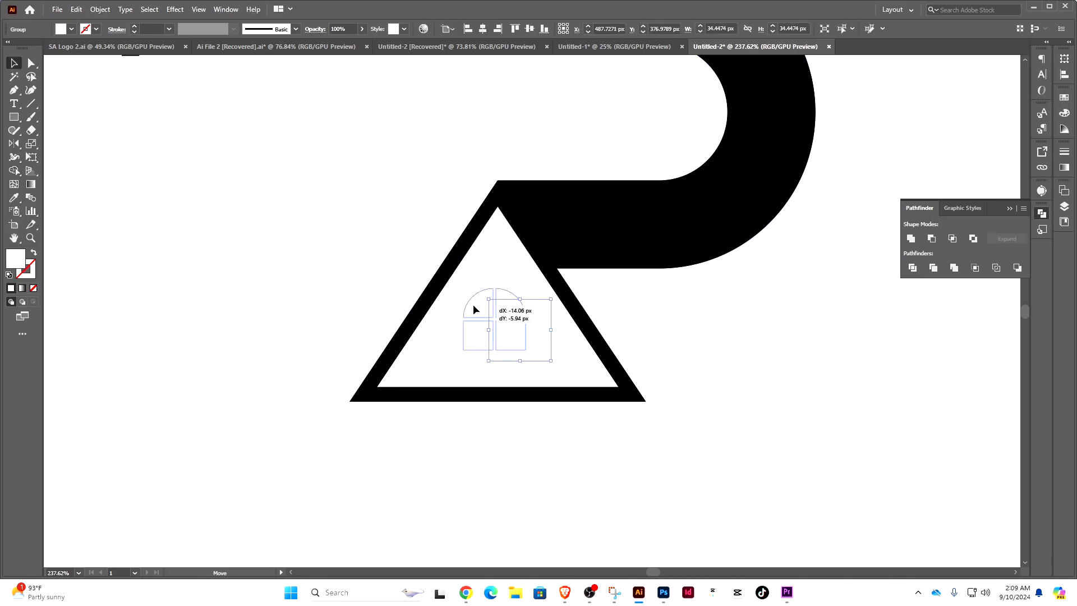
left_click_drag(472, 306, 473, 307)
key("i")
left_click(641, 212)
key("v")
left_click(681, 297)
left_click_drag(675, 255, 499, 364)
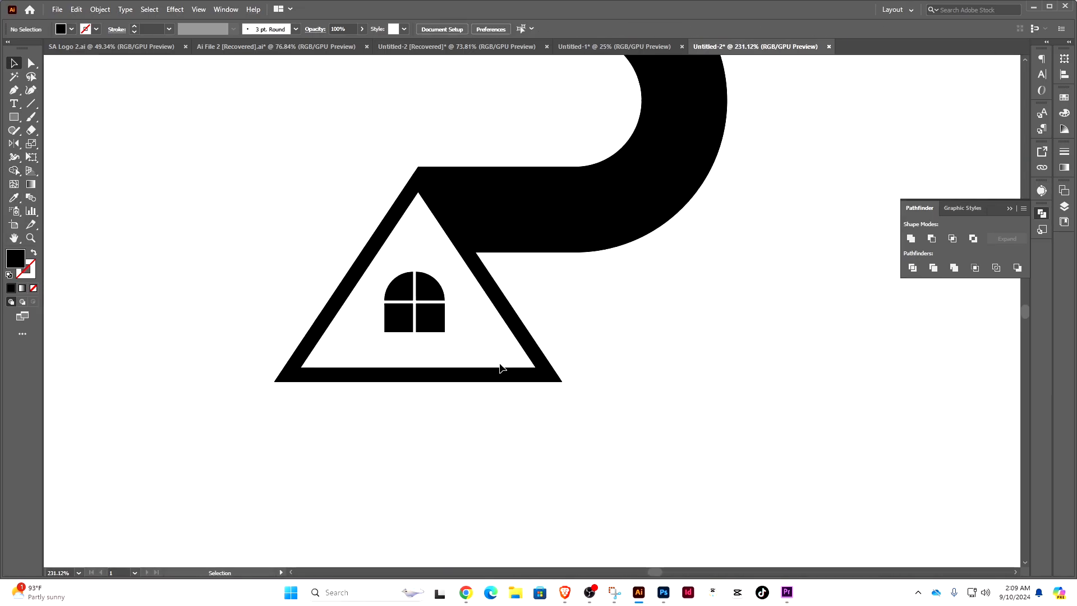
Draw a straight Pen line along the hollow triangle's left inner slope and extend it below the baseline
key("p")
left_click(301, 367)
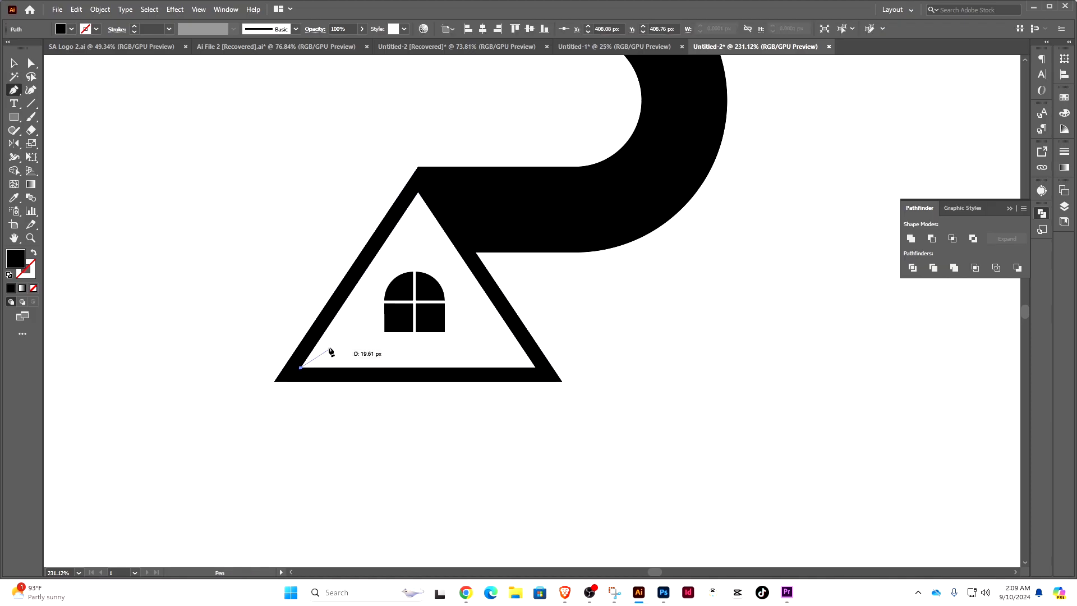
left_click(335, 317)
key("v")
left_click_drag(335, 317, 385, 240)
left_click(472, 445)
left_click_drag(501, 406, 543, 398)
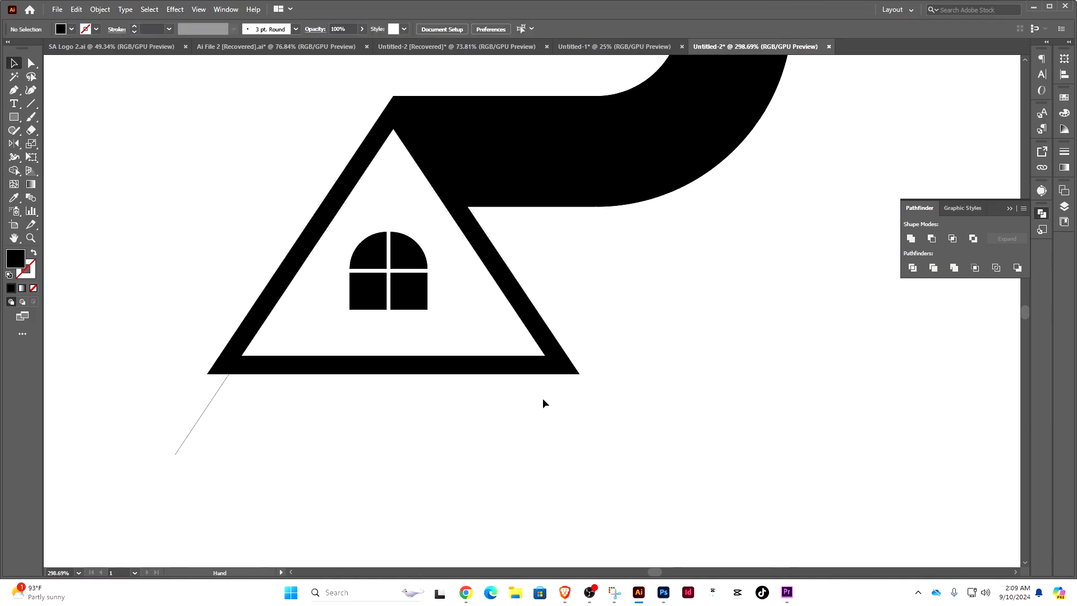
Extend the left slope line past the apex and shift it inside the hollow triangle
left_click_drag(440, 375, 317, 415)
left_click(304, 383)
left_click_drag(386, 258, 430, 194)
left_click(499, 309)
left_click_drag(497, 305, 613, 157)
Draw a matching straight line along the triangle's right inner slope and nudge it inward
left_click(14, 89)
left_click(506, 380)
left_click(464, 317)
left_click(14, 63)
key("shift+Left")
Give both slanted lines a 5 pt stroke and expand them into filled shapes
left_click_drag(196, 440, 240, 470)
left_click(136, 29)
left_click(136, 28)
left_click(99, 9)
left_click(121, 144)
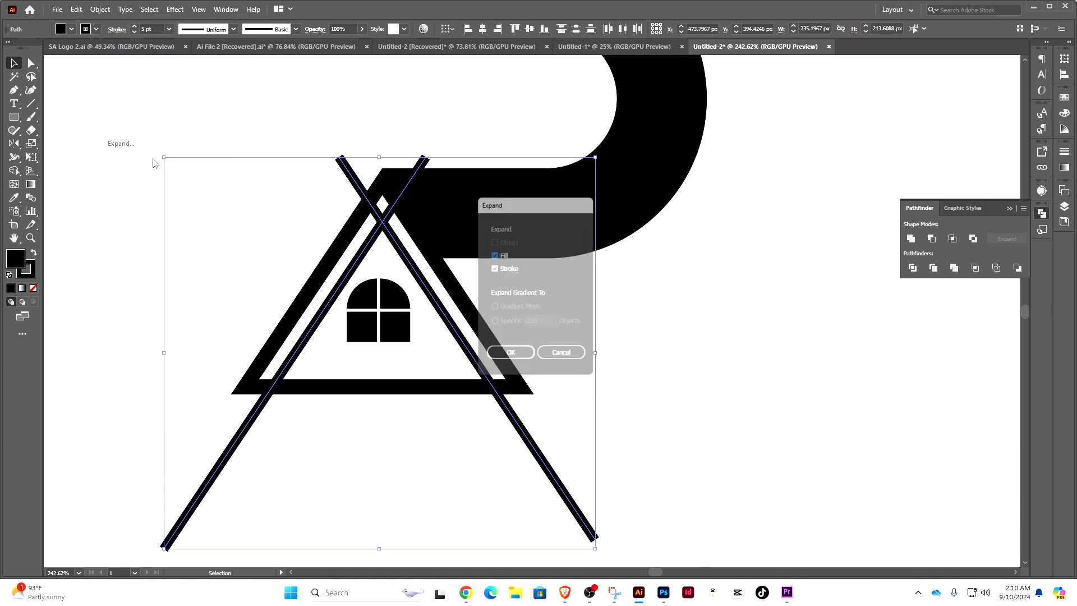
left_click(511, 359)
left_click(396, 454)
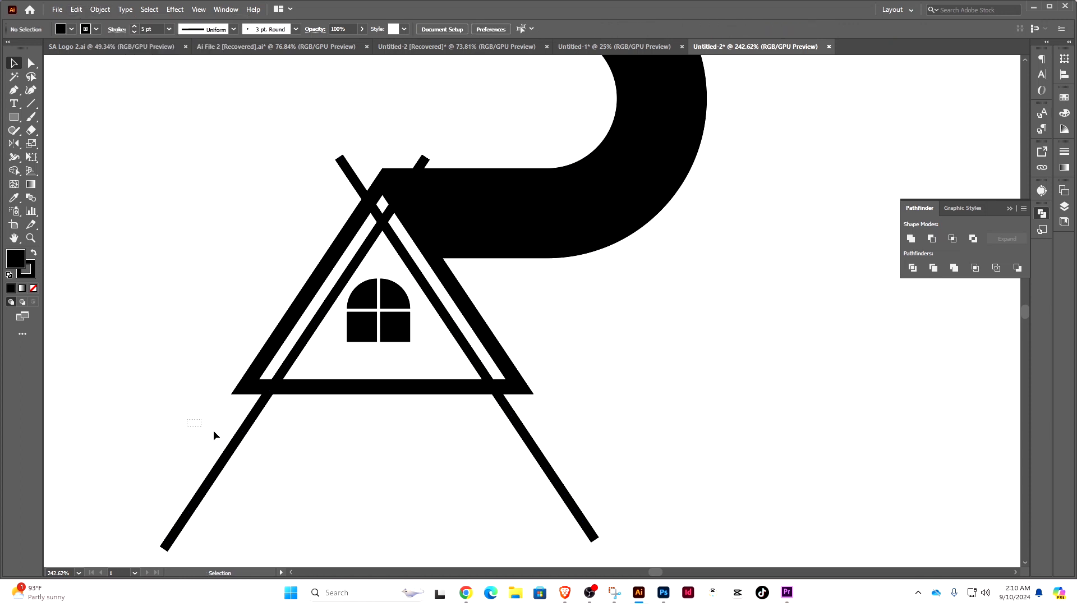
left_click_drag(213, 430, 226, 434)
left_click_drag(473, 490, 592, 437)
left_click_drag(470, 358, 531, 354)
key("ctrl+z")
Expand the crossed strips again, trim their overhanging tops with Shape Builder and unite them into one chevron
scroll(245, 420, "down", 7)
left_click_drag(245, 420, 589, 476)
left_click(100, 10)
left_click(124, 144)
key("Return")
left_click(14, 170)
left_click_drag(432, 245, 505, 241, "alt")
left_click(911, 238)
key("v")
Remove the chevron ends below the baseline and the base bar between its legs with Shape Builder
scroll(534, 394, "up", 4)
left_click_drag(679, 358, 505, 194)
left_click(15, 170)
mouse_move(153, 421)
left_mouse_down("alt")
mouse_move(332, 453)
mouse_move(690, 444)
left_mouse_up("alt")
left_click(410, 393, "alt")
left_click(14, 63)
left_click(318, 392)
left_click_drag(331, 389, 446, 381, "ctrl")
left_click_drag(446, 381, 335, 397, "ctrl")
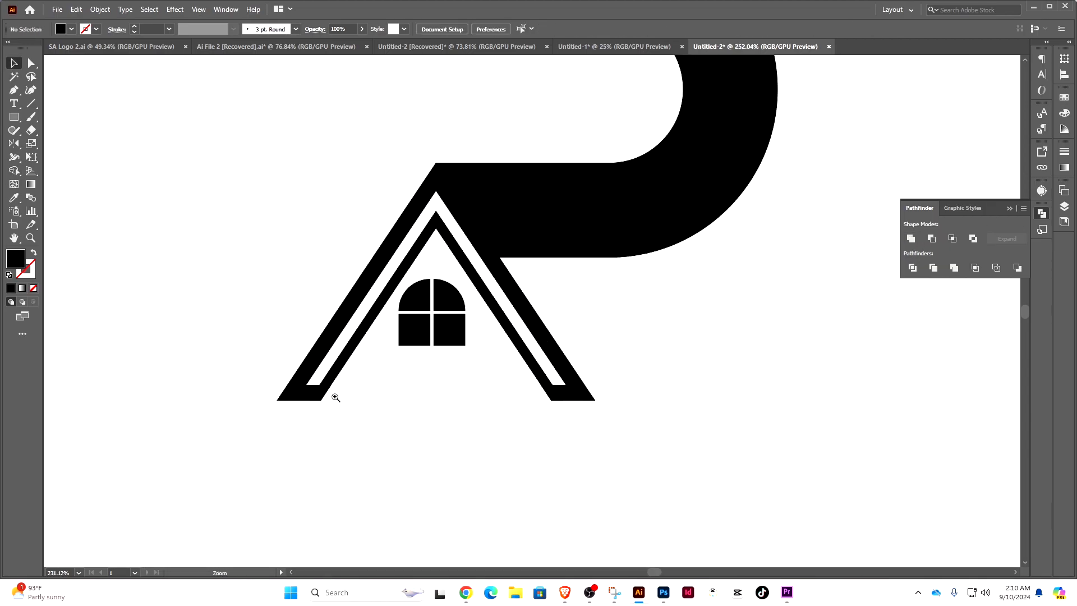
Remove the leftover base piece joining the outer roof to the chevron's right leg with Shape Builder
left_click_drag(596, 404, 729, 398, "ctrl")
left_click(30, 63)
left_click_drag(272, 377, 385, 349, "ctrl")
key("v")
left_click(14, 171)
left_click_drag(322, 286, 308, 331, "alt")
left_click(380, 346, "alt")
left_click_drag(857, 398, 548, 408, "ctrl")
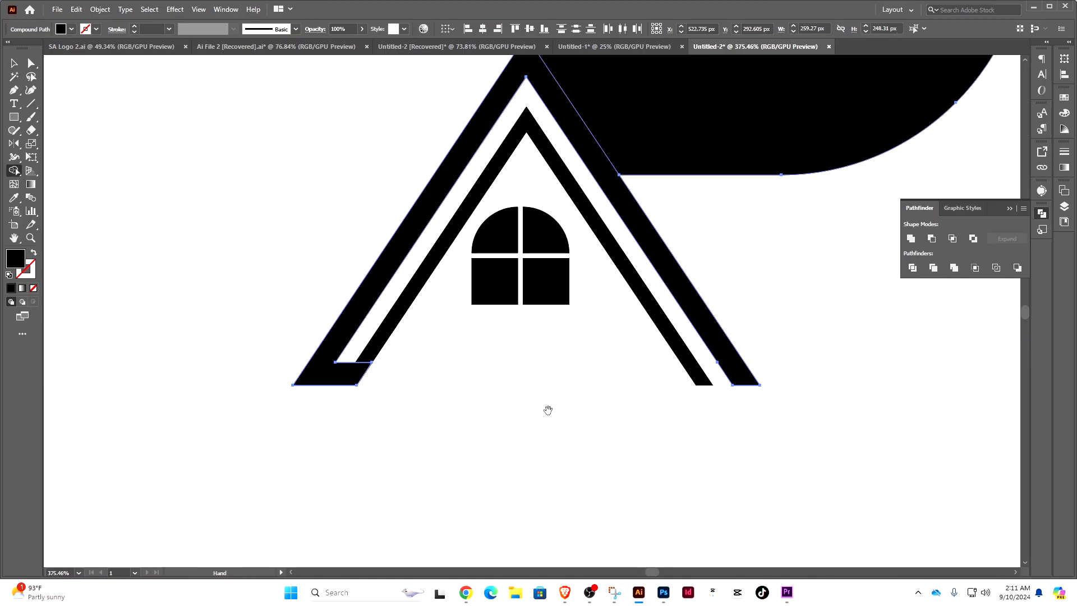
Remove the leftover base piece joining the outer roof to the chevron's left leg
left_click(31, 63)
left_click_drag(297, 383, 416, 377, "ctrl")
left_click(416, 415)
mouse_move(419, 317)
left_mouse_down()
mouse_move(379, 401)
mouse_move(358, 409)
mouse_move(498, 323)
left_mouse_up()
left_click(14, 63)
left_click(14, 171)
left_click_drag(314, 332, 186, 339, "ctrl")
key("v")
Try to taper the inner chevron's legs to points by deleting their inner anchor points
left_click(268, 397)
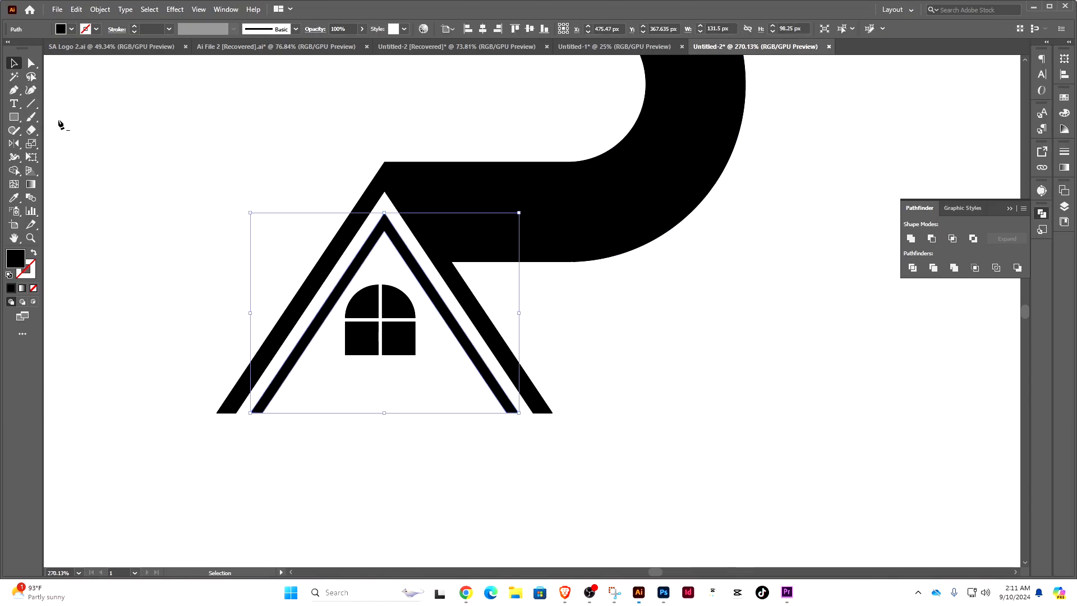
key("p")
left_click(507, 413)
left_click(496, 397)
left_click(508, 397)
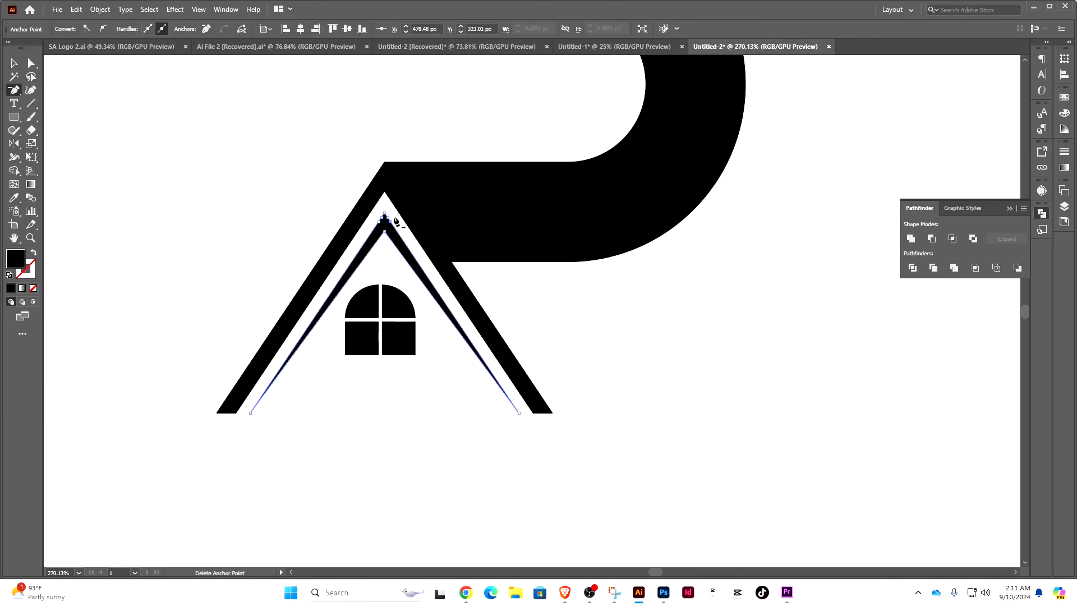
left_click(392, 222)
key("v")
left_click(304, 214)
scroll(384, 346, "down", 2)
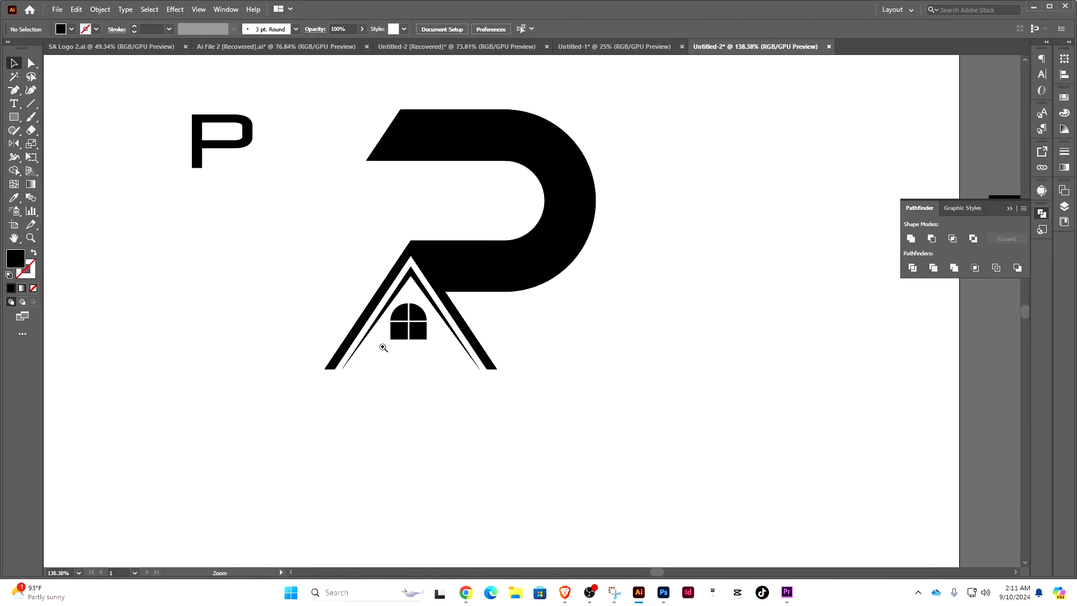
scroll(384, 349, "up", 1)
key("space")
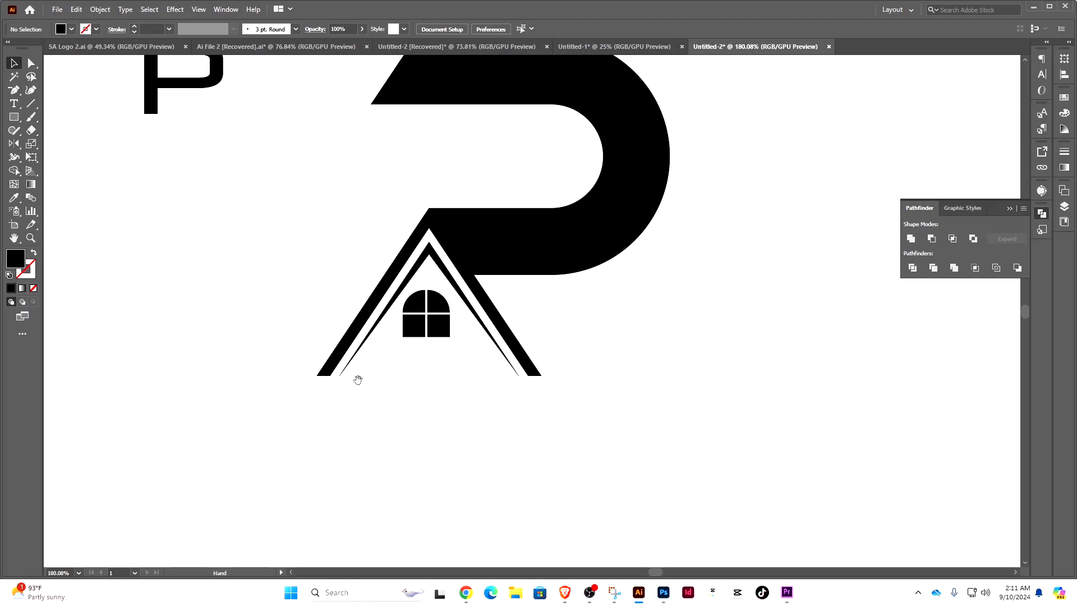
Undo the anchor point deletions on the inner chevron
left_click_drag(362, 384, 410, 378)
key("ctrl+z")
key("ctrl+z")
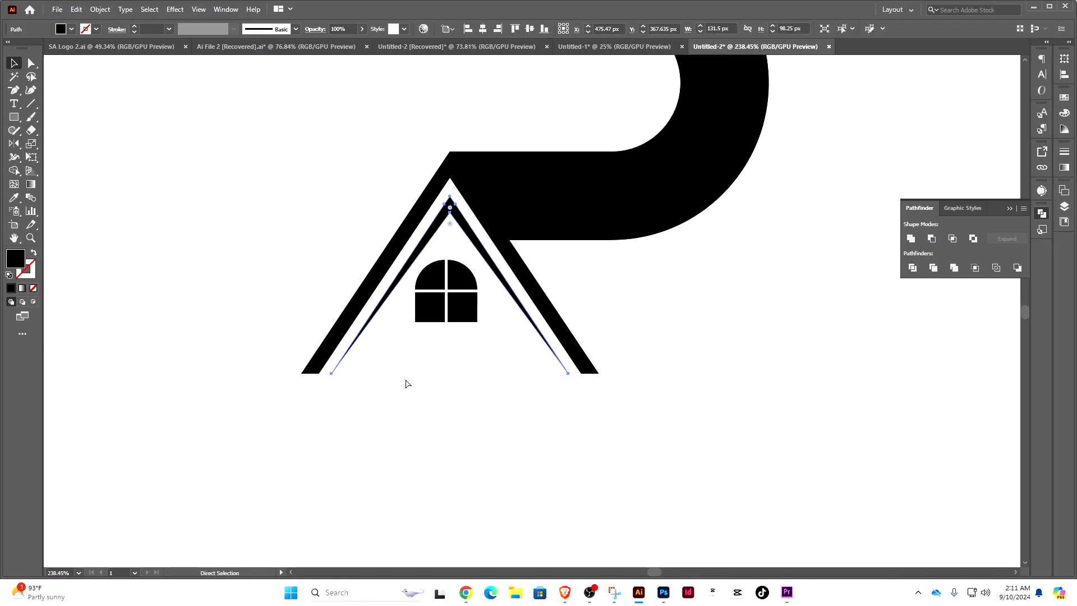
key("ctrl+z")
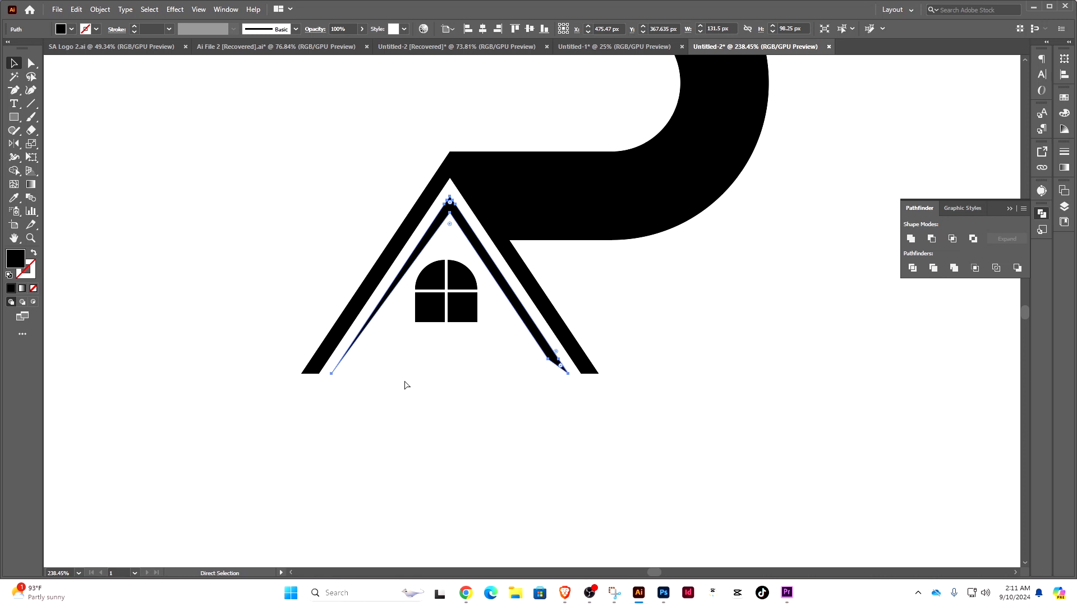
key("ctrl+z")
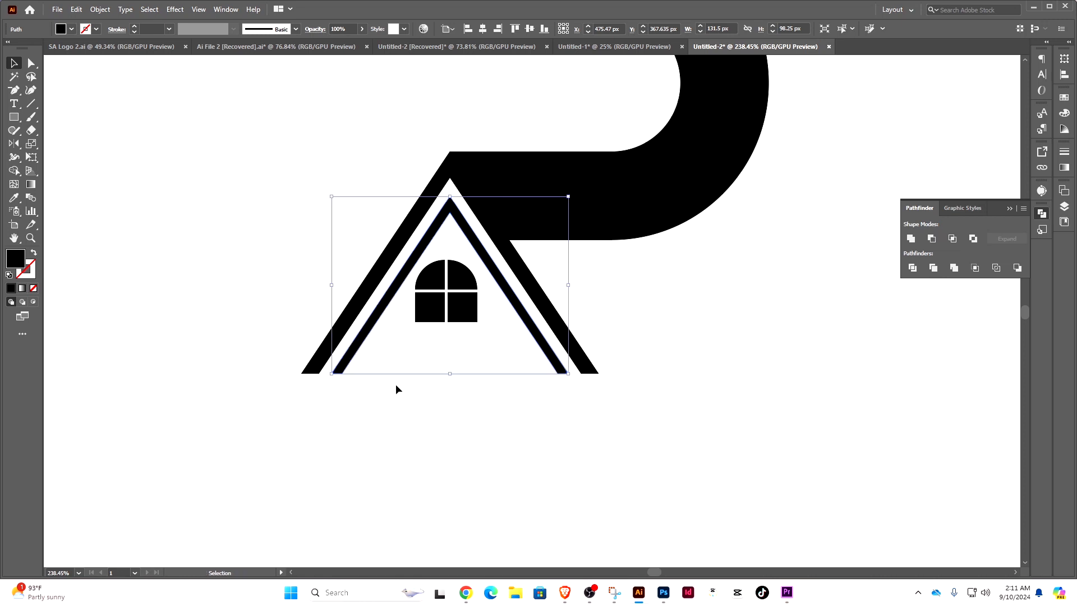
Draw a small black triangle over the lower end of the chevron's left leg with the Pen tool
left_click(396, 384)
scroll(377, 373, "up", 6)
right_click(14, 90)
left_click(55, 90)
scroll(336, 337, "up", 3)
left_click(235, 395)
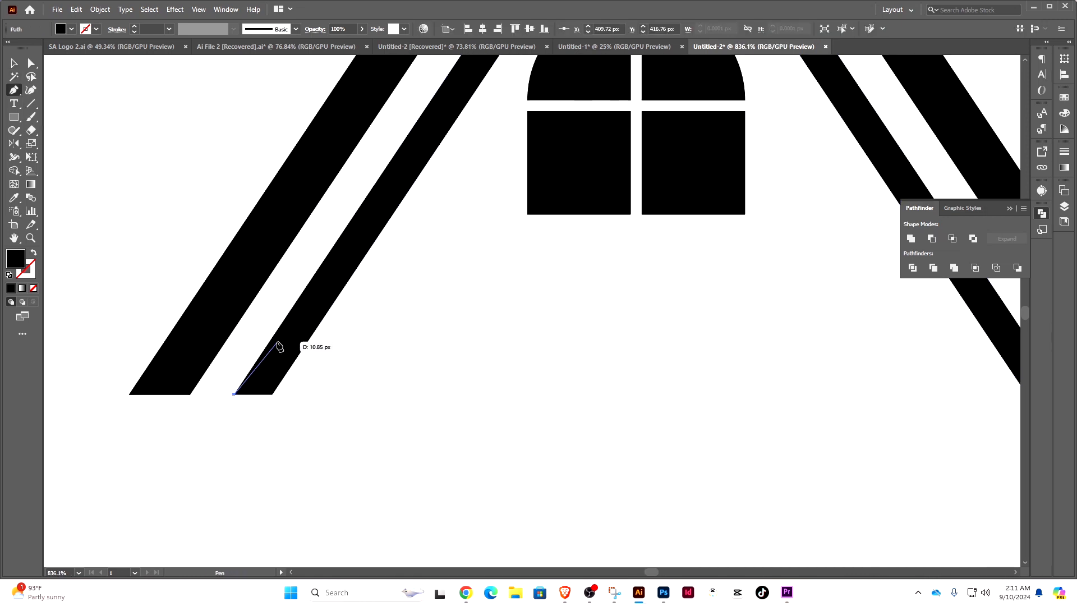
left_click(275, 335)
left_click(341, 393)
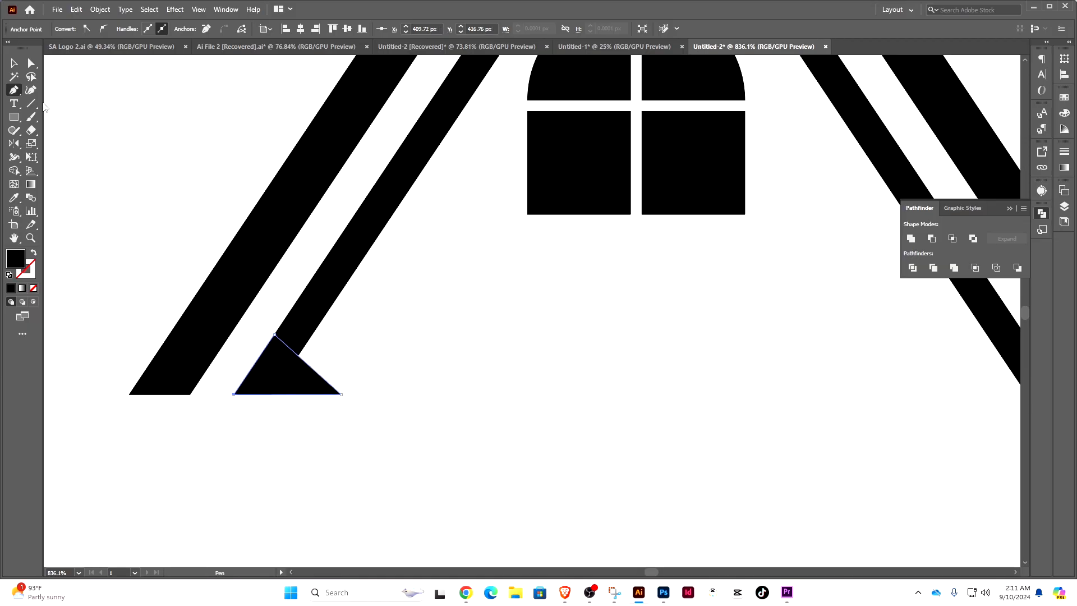
Reshape the small triangle at the chevron's left leg into a longer, flatter wedge by moving its anchor points
left_click(14, 63)
left_click(538, 384)
left_click_drag(551, 387, 406, 406)
left_click_drag(505, 433, 617, 399)
left_click(395, 337)
key("a")
left_click_drag(431, 349, 466, 349)
left_click_drag(385, 307, 378, 319)
left_click(14, 64)
left_click(477, 392)
left_click_drag(494, 390, 442, 387)
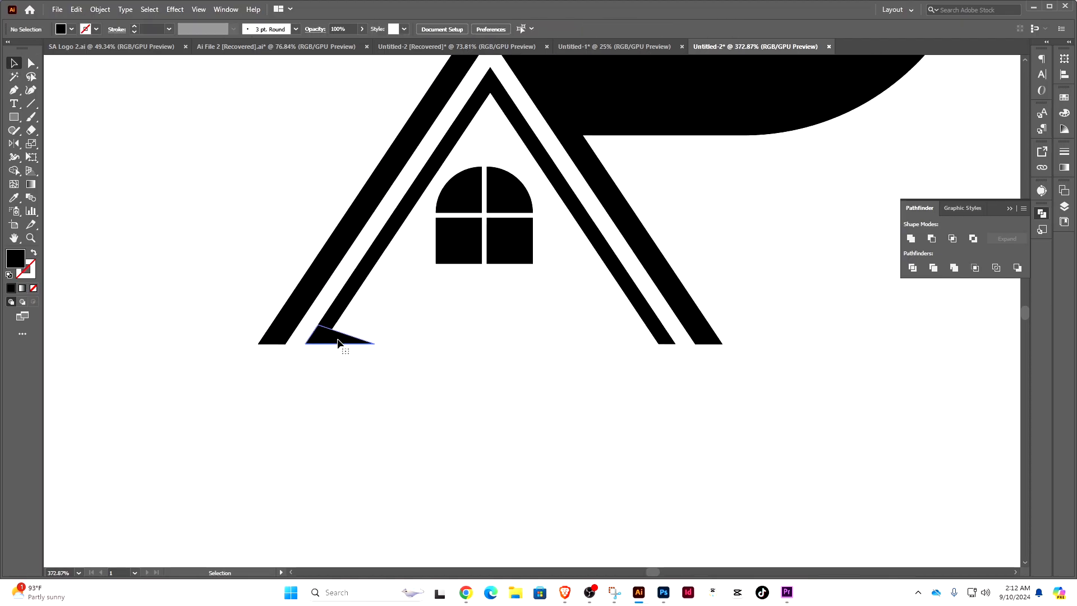
Copy the wedge, reflect the copy and align it with the lower outer corner of the chevron's right leg
left_click_drag(328, 340, 577, 343)
right_click(576, 343)
mouse_move(674, 274)
left_click(730, 318)
key("Return")
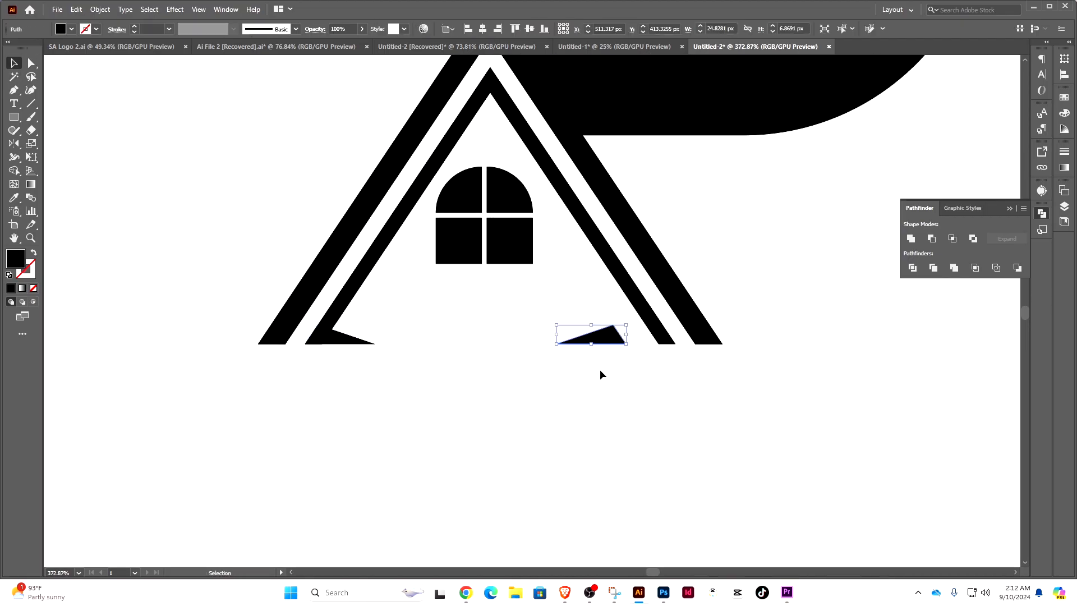
scroll(600, 369, "up", 10)
left_click_drag(197, 351, 667, 364)
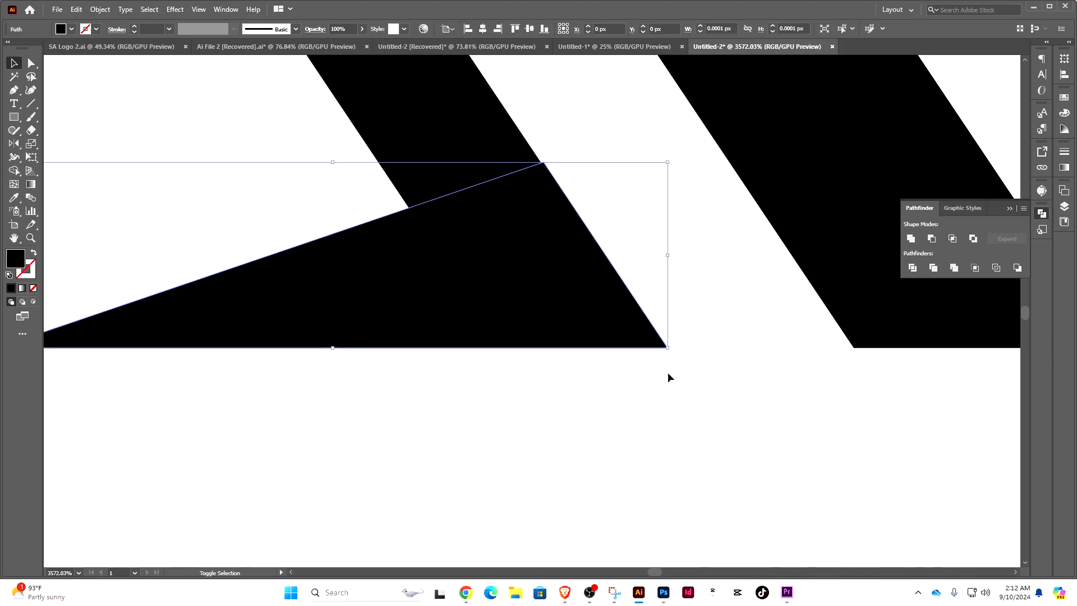
scroll(694, 358, "up", 3)
left_click(623, 383)
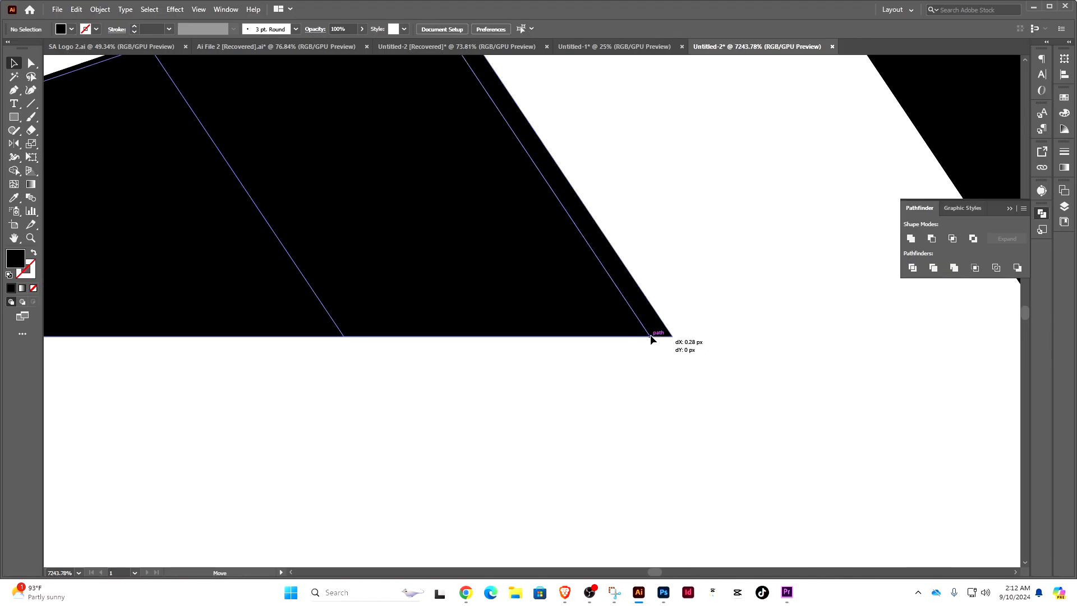
scroll(712, 361, "down", 15)
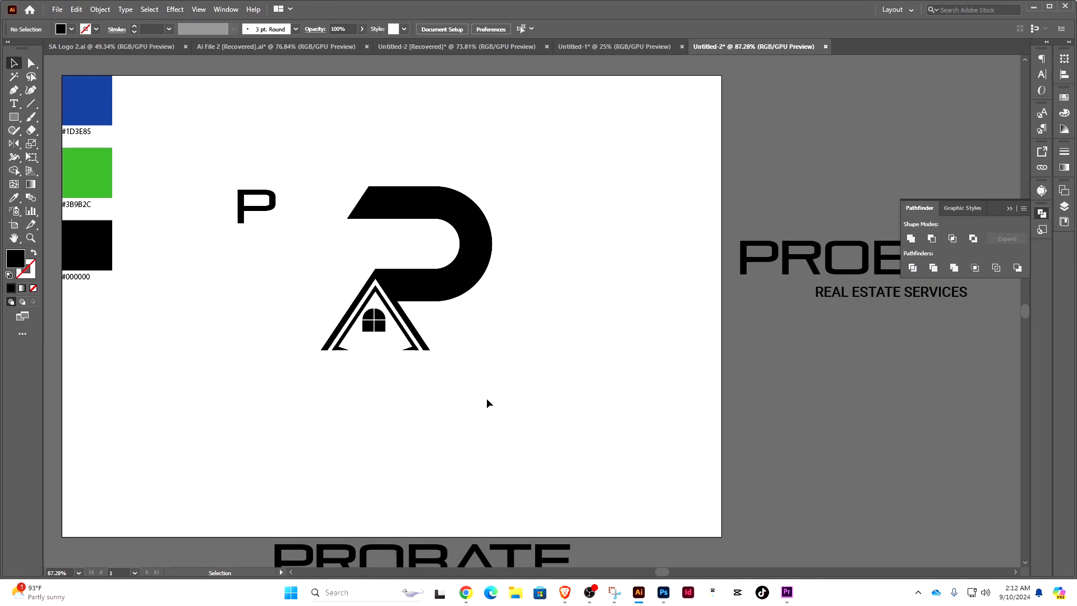
Unite the P bowl with the house's roof lines and corner wedges
left_click_drag(386, 312, 534, 361)
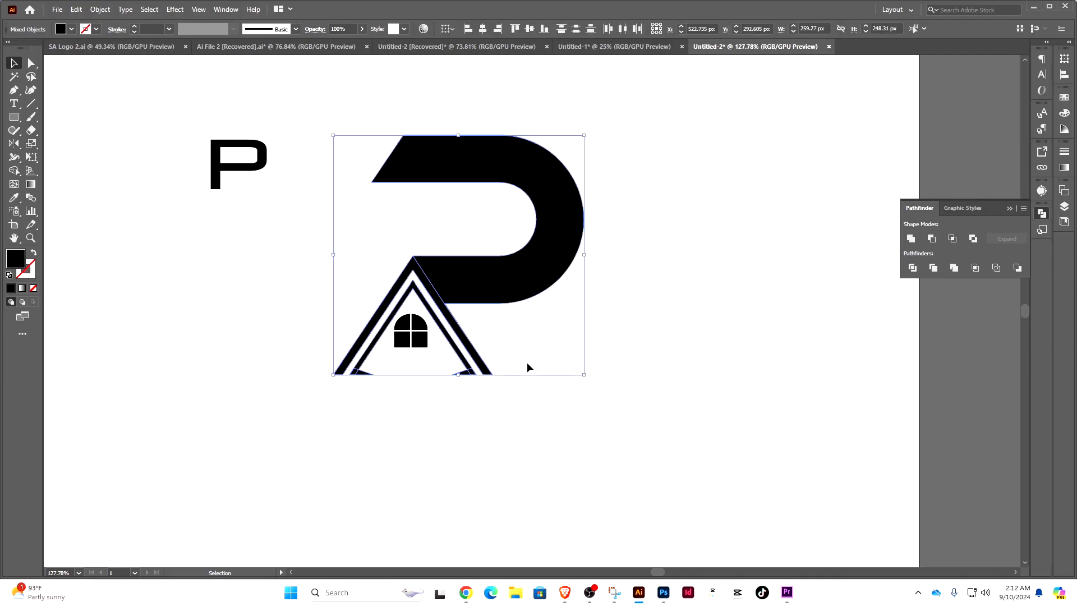
left_click(357, 399)
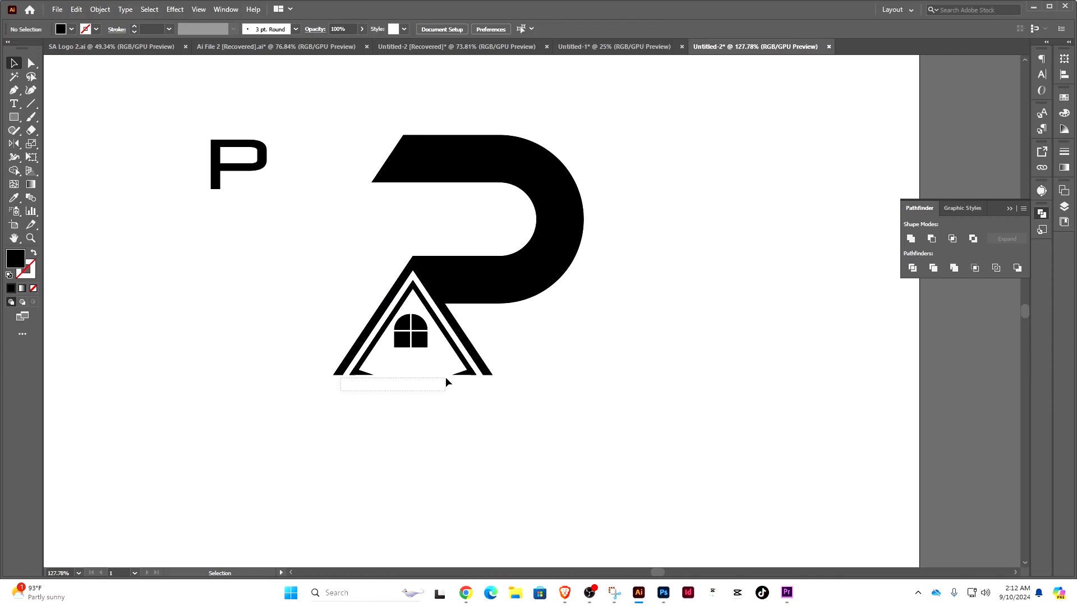
left_click_drag(470, 370, 514, 341)
left_click(912, 238)
left_click(559, 394)
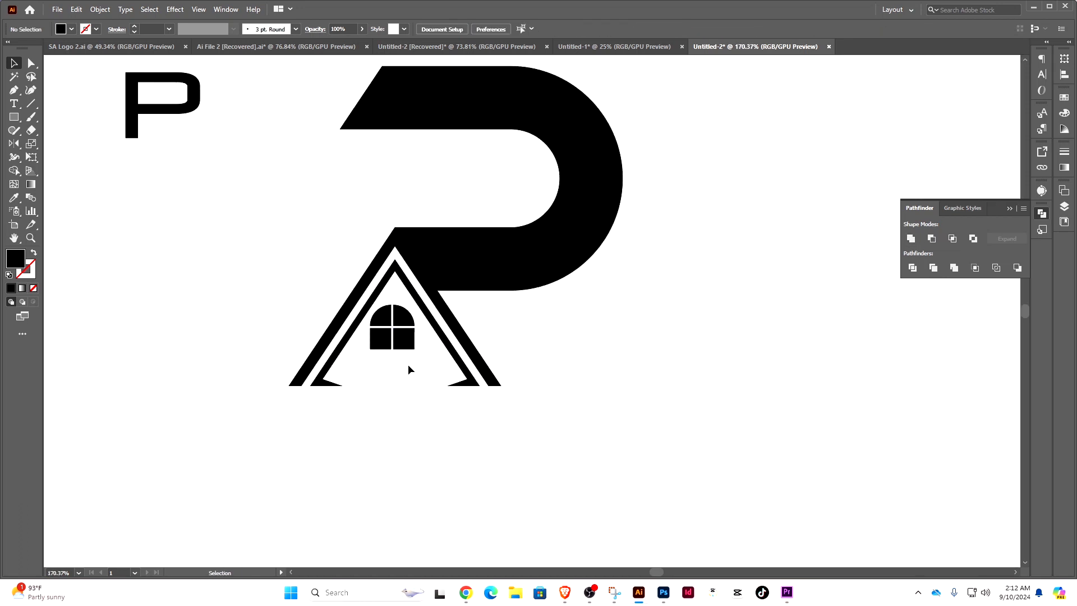
Scale the arched window down slightly and reposition it inside the house
scroll(408, 369, "up", 3)
left_click(405, 306)
left_click_drag(372, 229, 373, 244)
left_click_drag(374, 258, 384, 272)
left_click(412, 351)
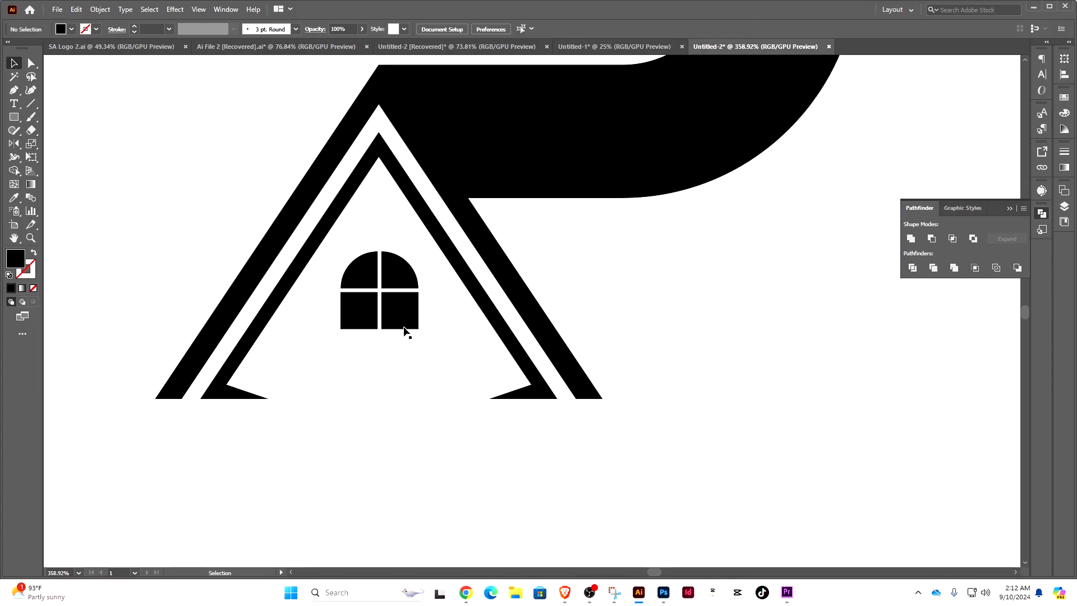
left_click_drag(395, 312, 394, 311)
left_click(425, 382)
Move the small reference letter P farther away from the icon, toward the color swatches
left_click_drag(752, 366, 617, 356)
left_click_drag(737, 349, 629, 365)
left_click_drag(729, 379, 575, 380)
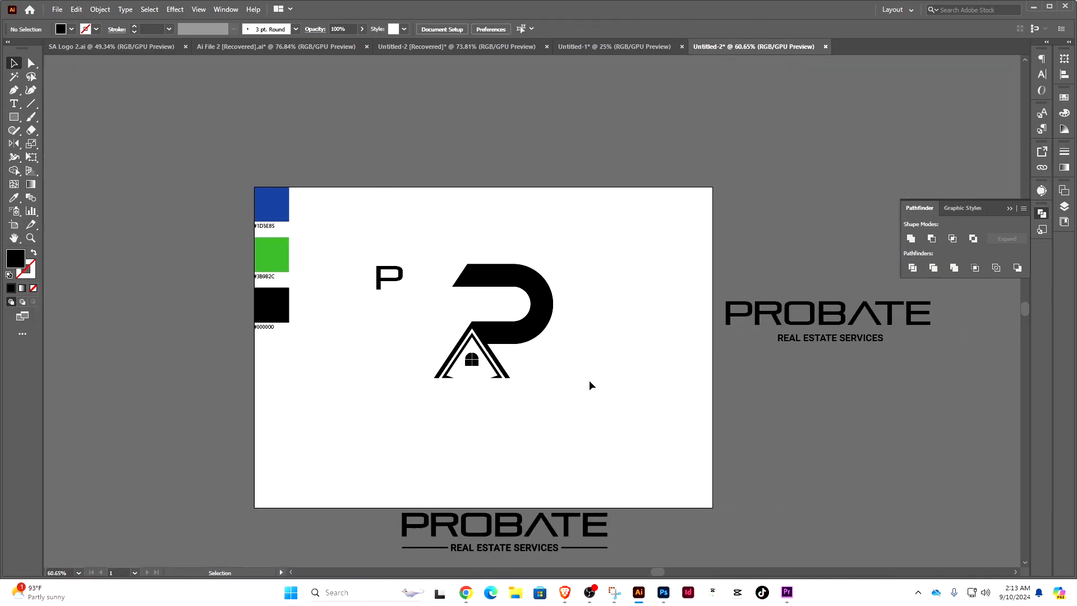
left_click_drag(511, 327, 633, 320)
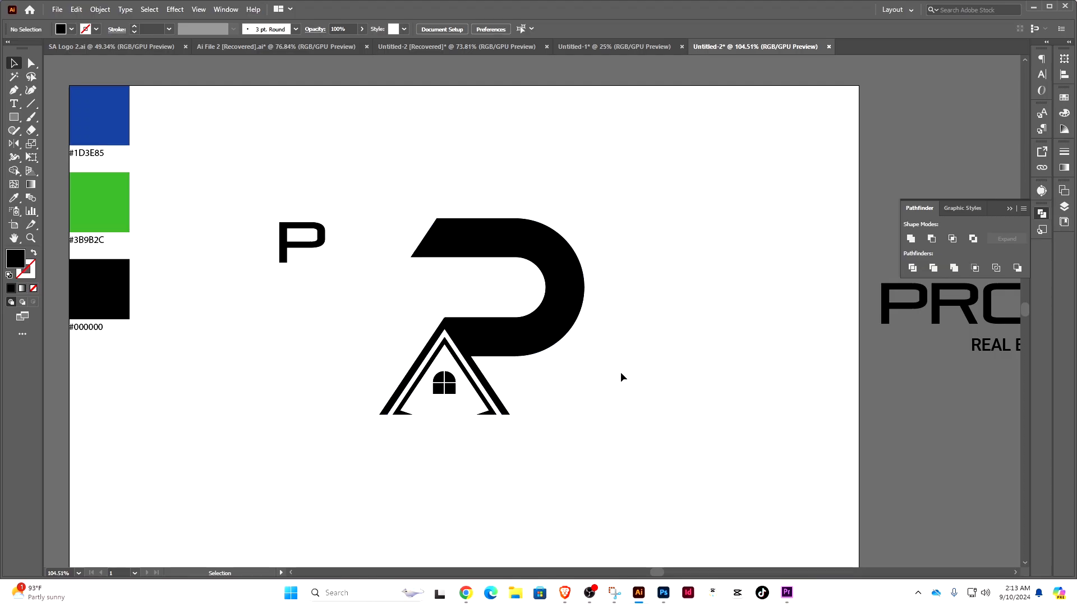
left_click_drag(320, 240, 271, 216)
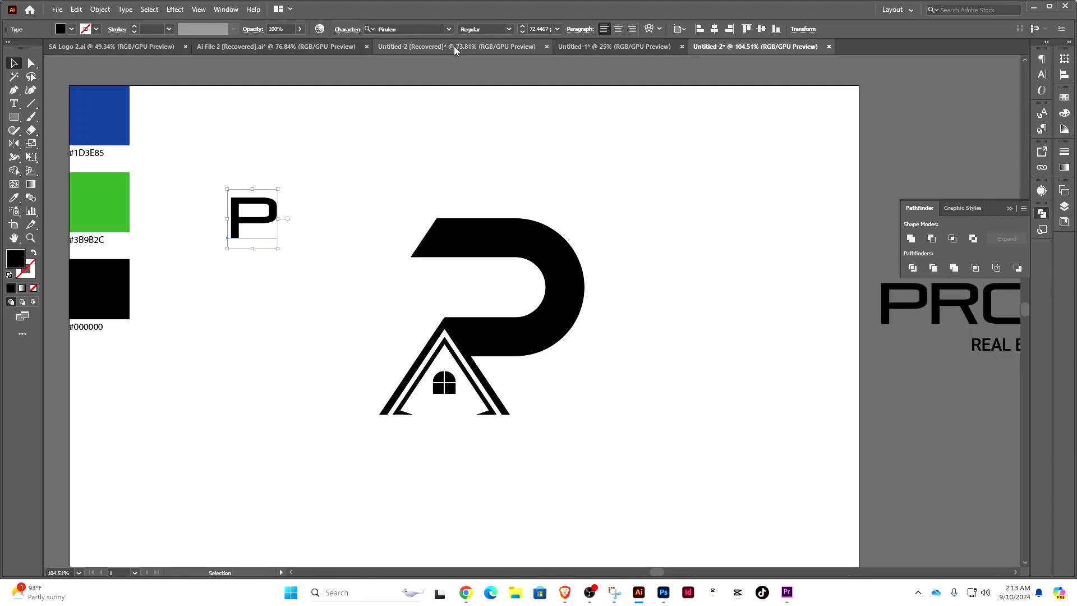
Try different fonts on the small reference letter P and set it to Nexa Heavy
left_click(404, 28)
key("Down")
key("Down")
key("Down")
key("Down")
key("Down")
key("Down")
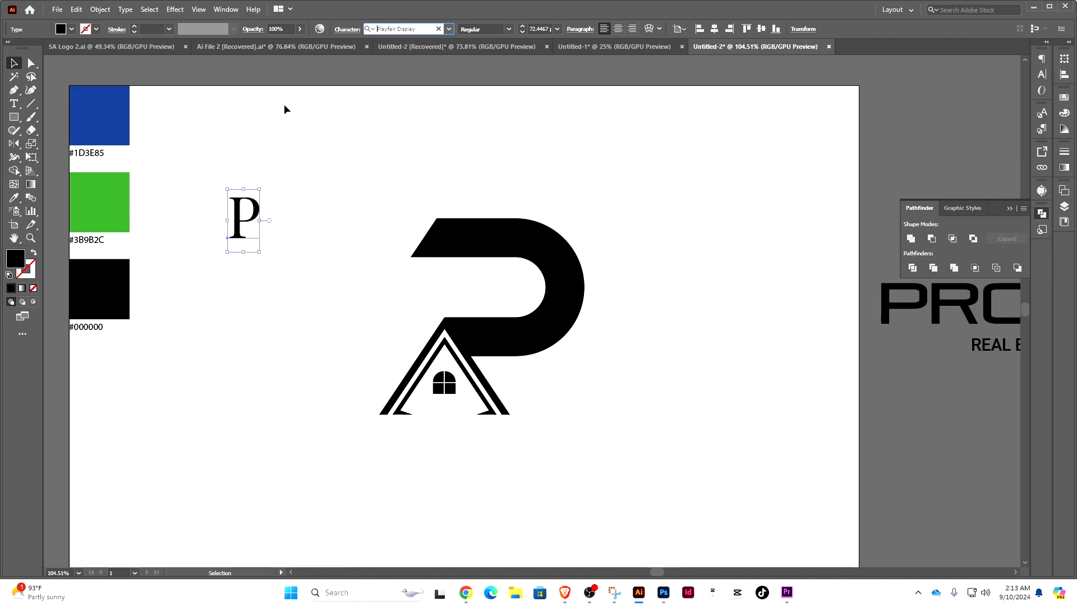
key("Down")
key("Down")
key("Down")
key("Down")
key("Down")
key("Down")
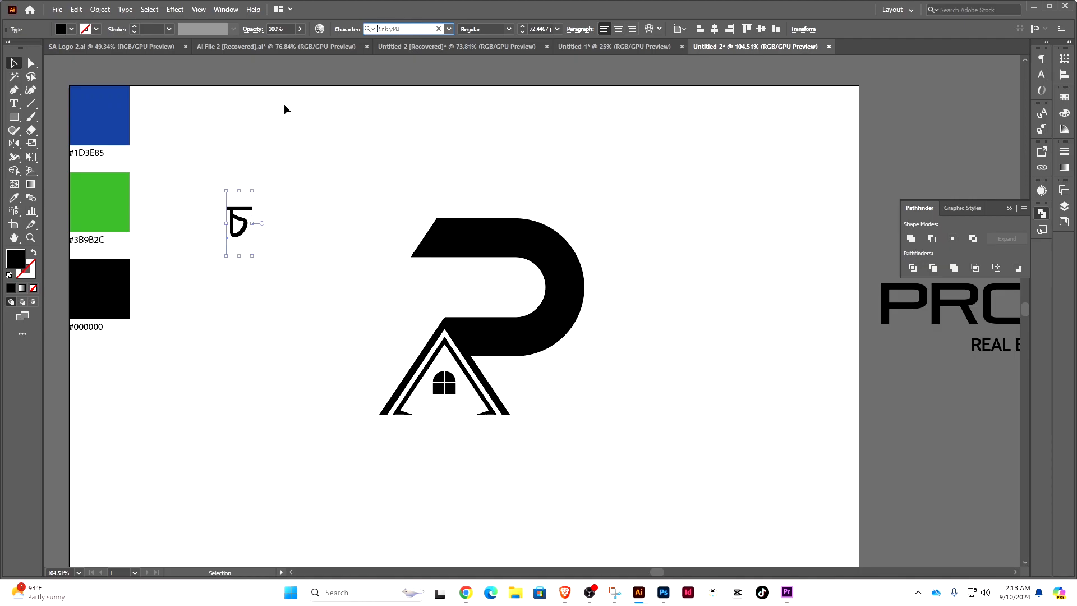
key("Up")
key("Up")
key("Up")
key("Up")
key("Up")
key("Up")
key("Up")
key("Up")
key("Up")
key("Up")
key("Up")
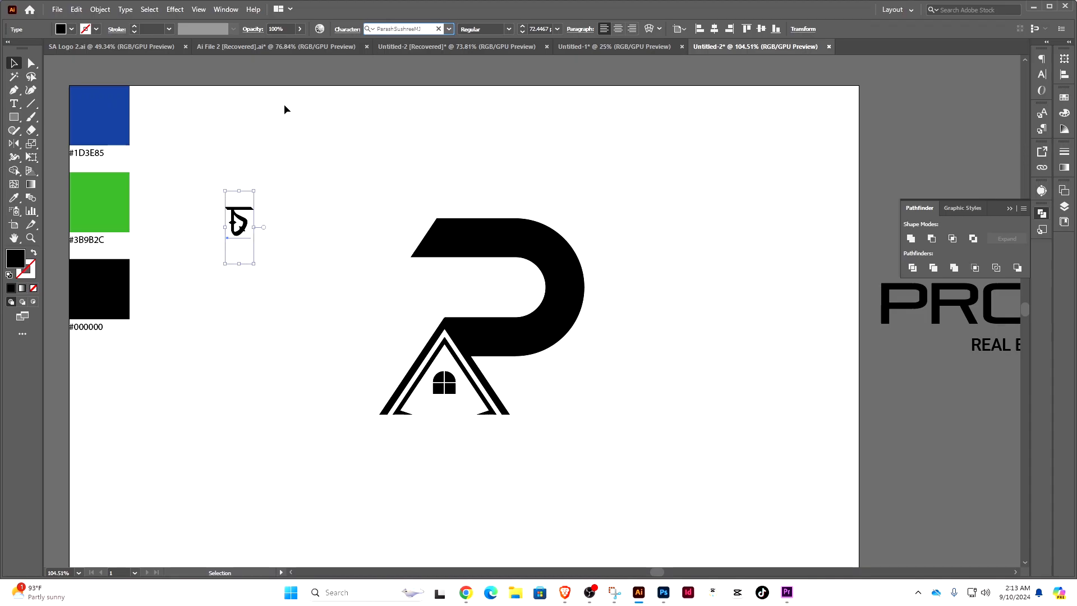
key("Up")
key("Up")
key("Up")
key("Up")
key("Up")
key("Up")
key("Up")
key("Up")
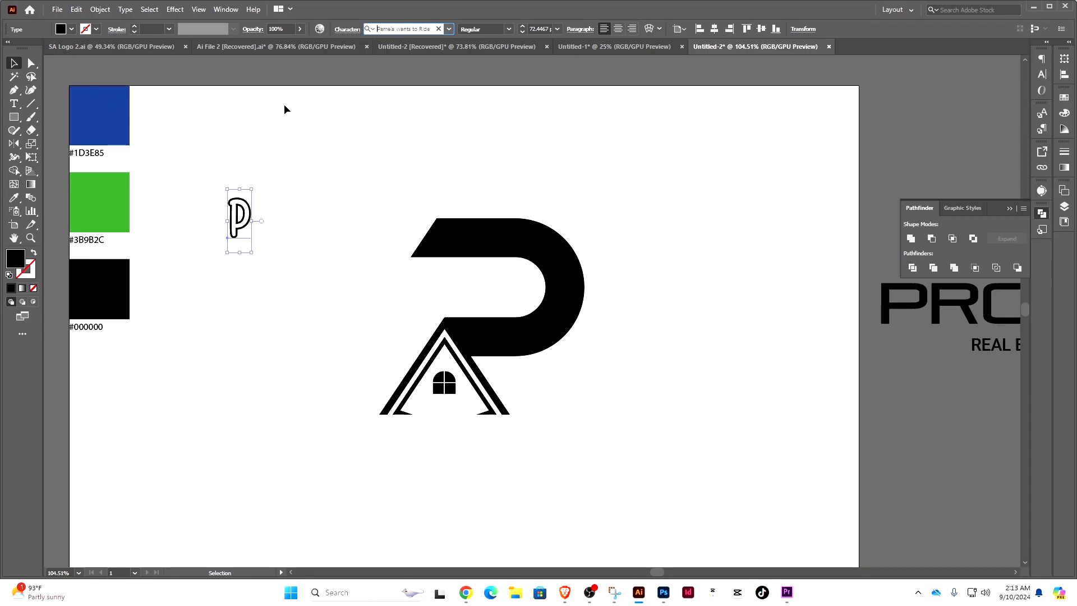
key("Up")
key("Up")
key("Up")
key("Up")
key("Up")
key("Up")
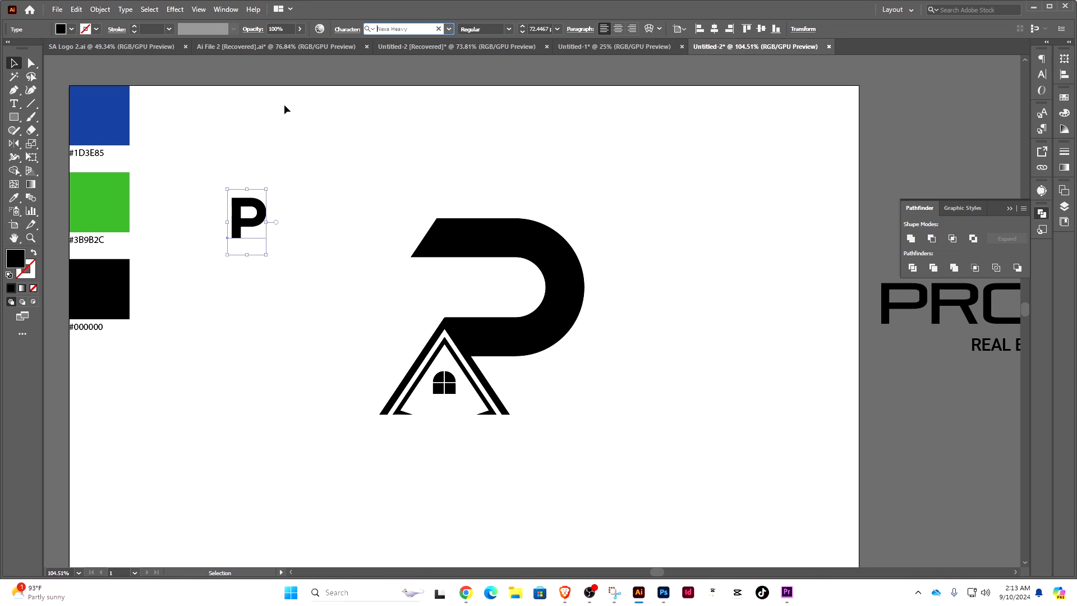
left_click(634, 421)
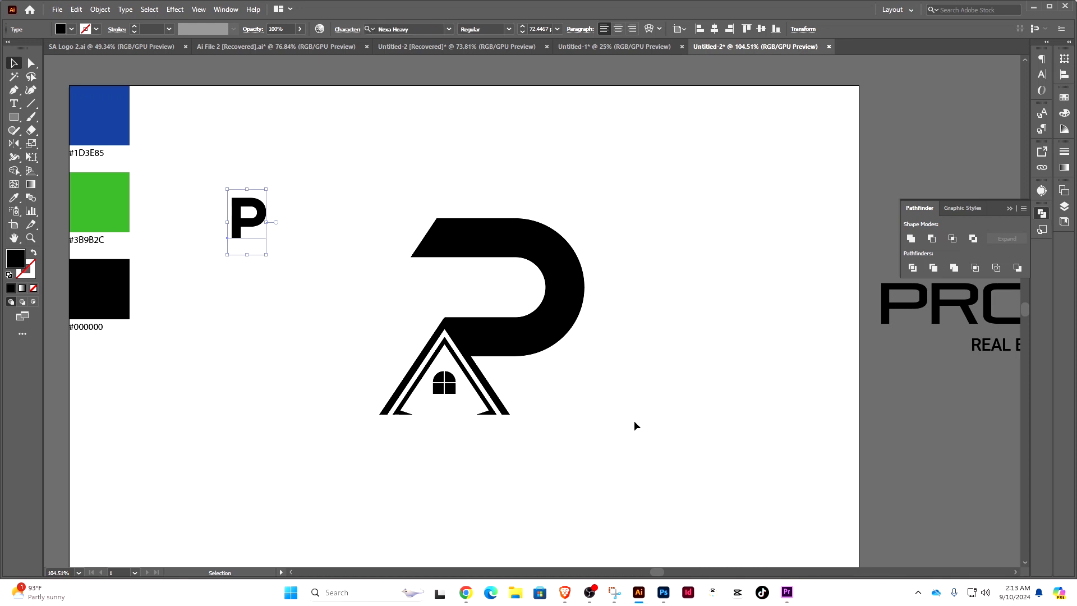
Release the compound path that joins the P bowl and the outer roof
left_click_drag(453, 342, 520, 309)
left_click_drag(570, 317, 525, 306)
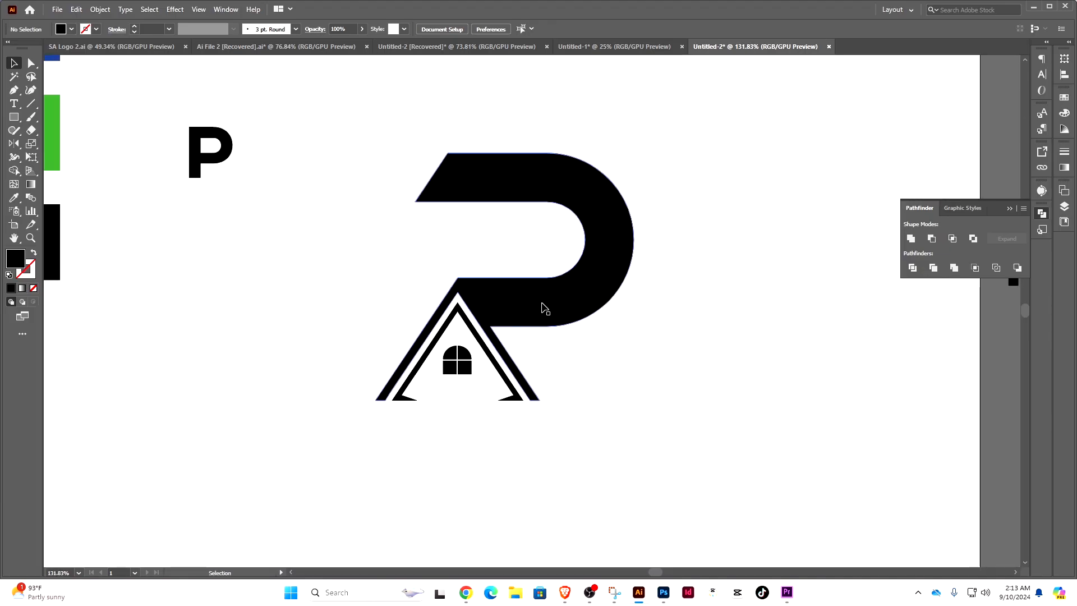
left_click(540, 301)
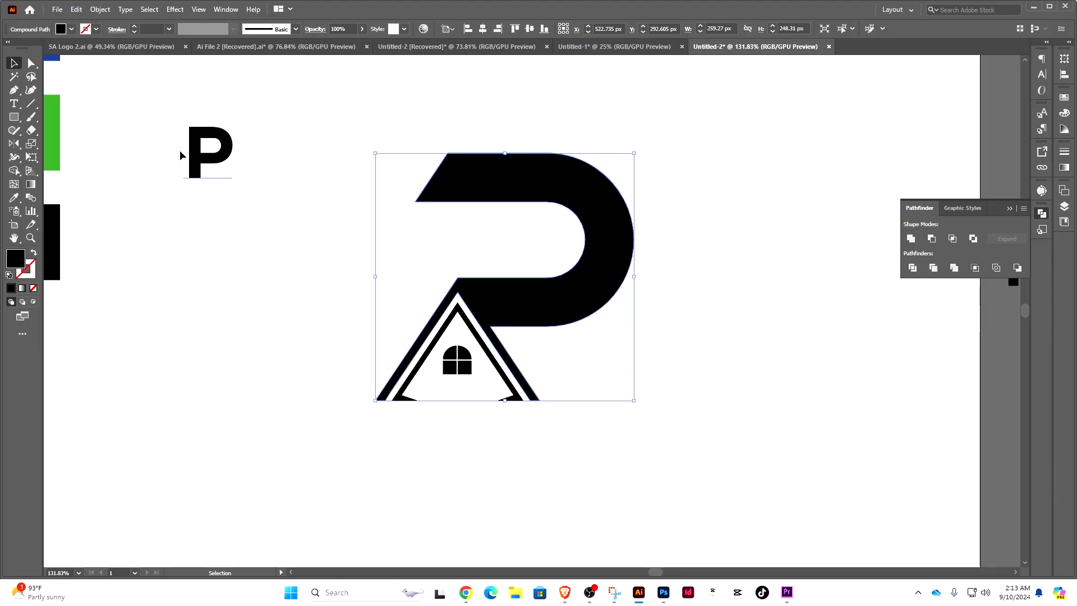
left_click_drag(355, 354, 581, 436)
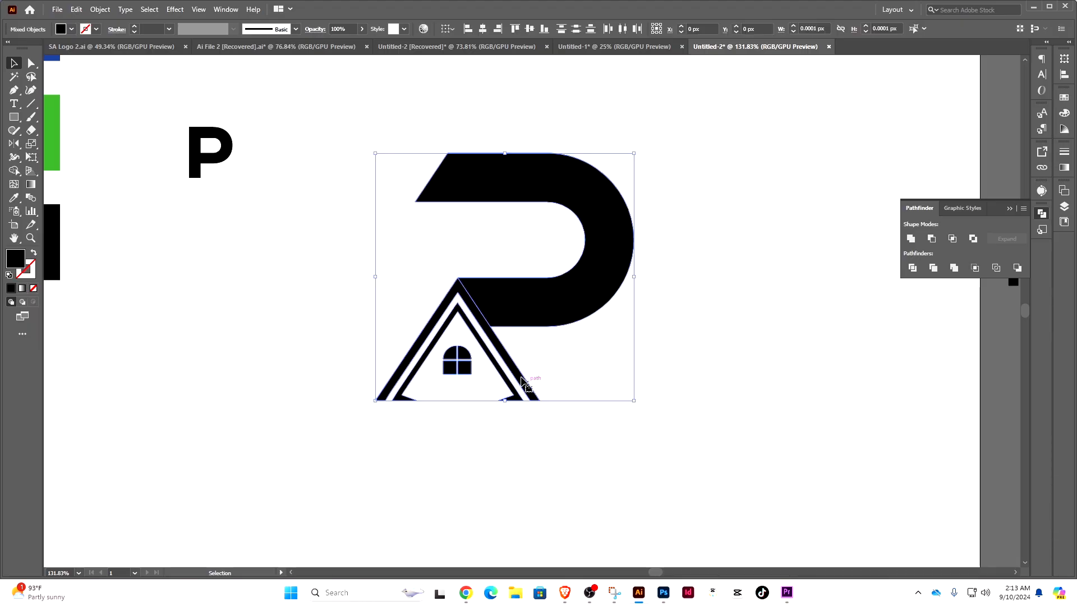
key("ctrl+4")
left_click(550, 351)
left_click(548, 312)
right_click(548, 311)
left_click(602, 395)
left_click(589, 373)
left_click(547, 304)
right_click(546, 302)
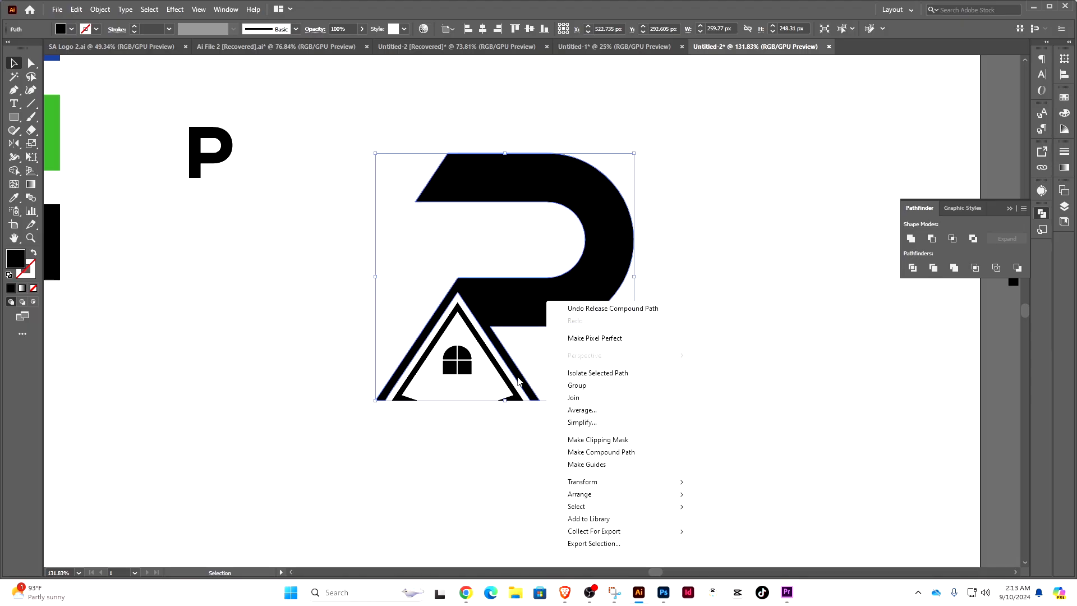
left_click(340, 437)
Separate the P bowl from the roof as its own shape with the Shape Builder
left_click_drag(628, 376, 628, 377)
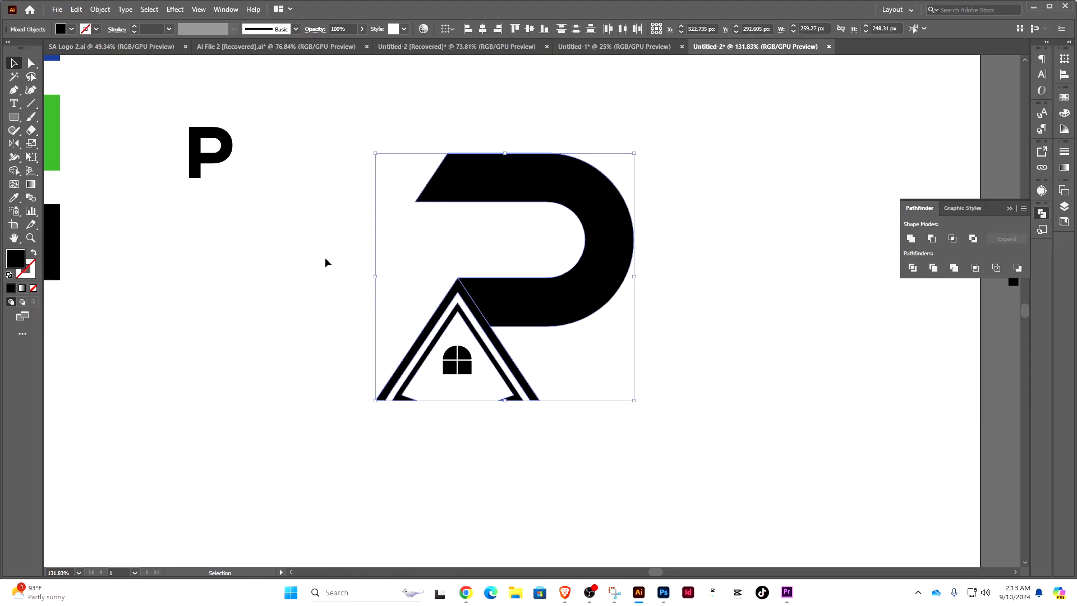
left_click(20, 171)
left_click(596, 295)
Group the house's roof lines, corner wedges and window without the P bowl
left_click(19, 66)
left_click_drag(344, 356, 593, 407)
left_click(563, 453)
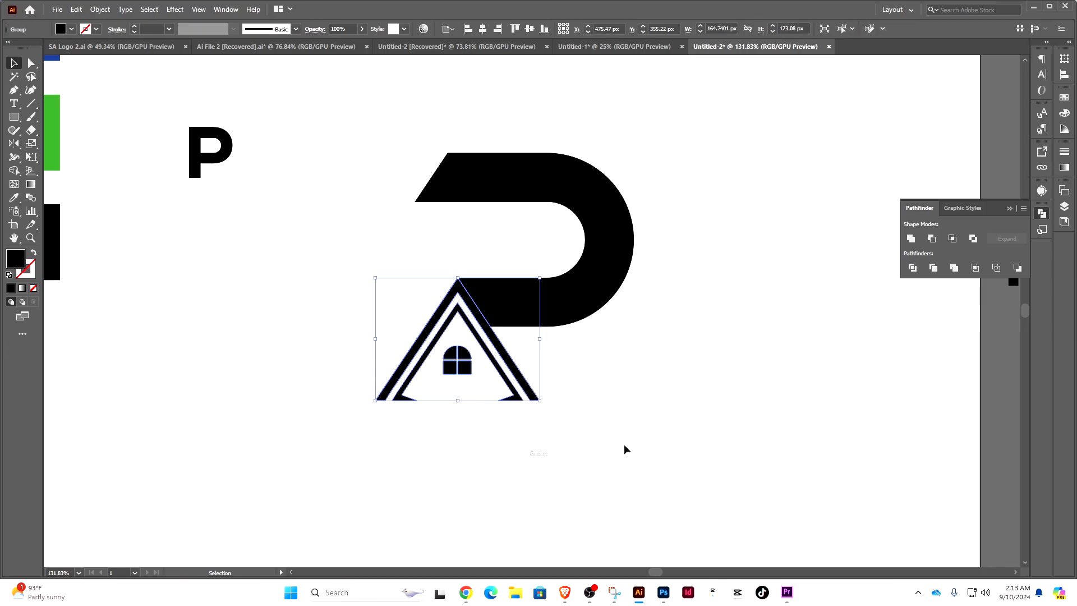
left_click(720, 400)
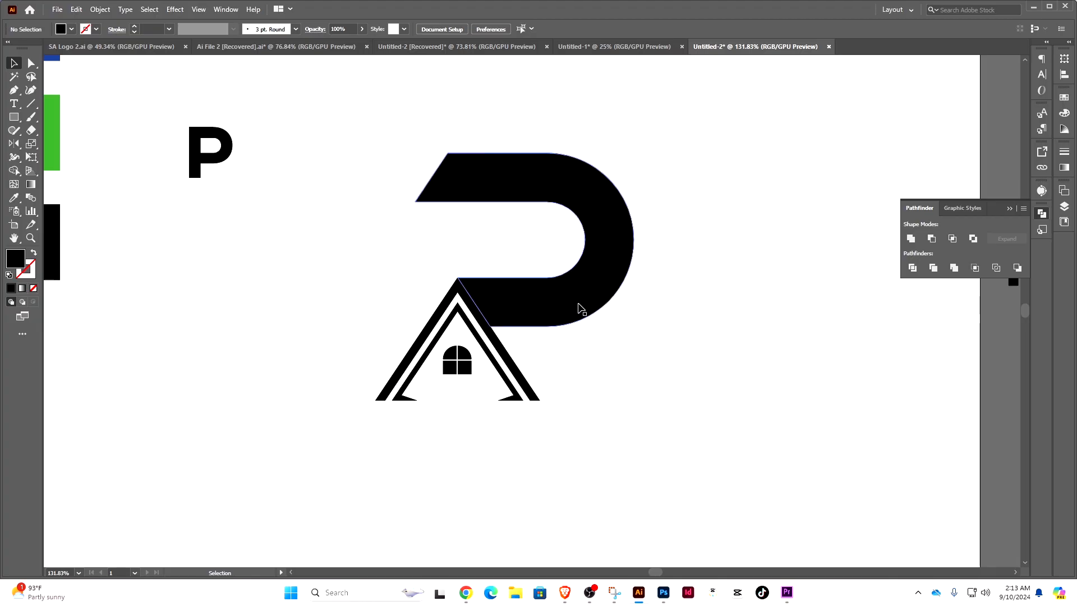
left_click(566, 295)
left_click(205, 212)
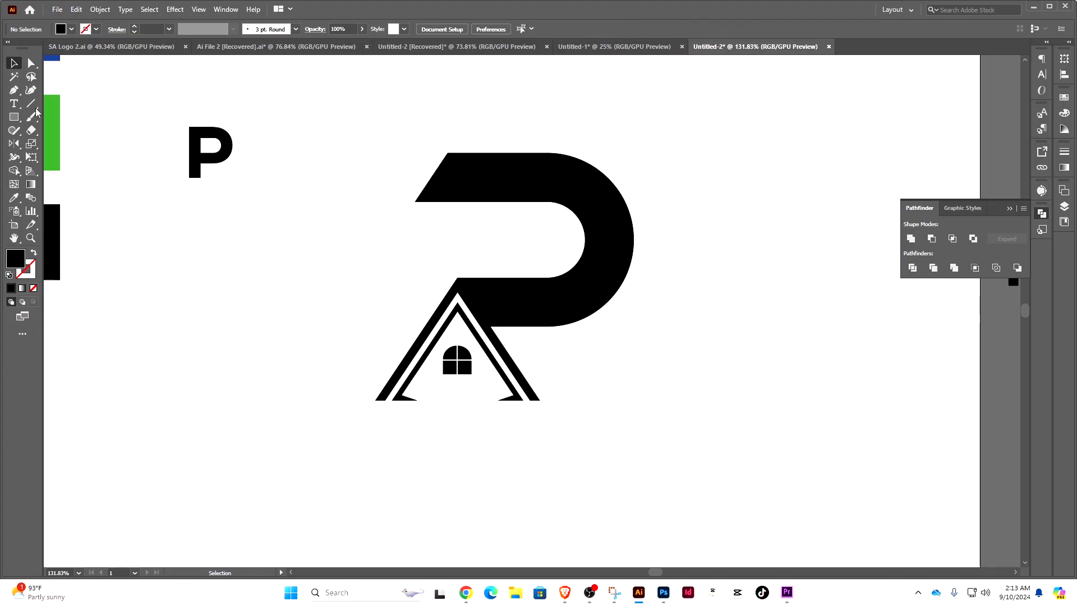
Draw a thick diagonal bar matching the slant of the P's upper end and position it over the house's left roof leg
left_click(44, 117)
mouse_move(418, 202)
left_mouse_down()
mouse_move(503, 201)
mouse_move(540, 154)
mouse_move(499, 112)
left_mouse_up()
key("v")
left_click_drag(499, 170, 398, 301)
left_click_drag(357, 297, 419, 338)
scroll(417, 333, "up", 3)
left_click_drag(448, 223, 522, 148)
scroll(493, 269, "down", 3)
left_click_drag(611, 263, 577, 263)
Trim the diagonal bar along a horizontal Pen path with the Shape Builder and delete the leftover piece
scroll(430, 402, "up", 4)
left_click(14, 90)
left_click(428, 281)
left_click(243, 281, "shift")
left_click(281, 331, "shift")
key("shift+m")
left_click(314, 325, "alt")
key("v")
left_click_drag(196, 231, 258, 309)
key("Delete")
Undo the last change, draw a closed four-sided Pen shape across the bar and roof peak, and select it with the bowl
scroll(264, 311, "down", 3)
left_click_drag(604, 298, 601, 313)
key("ctrl+z")
key("p")
left_click(553, 359)
left_click(464, 225)
left_click(354, 320)
left_click(526, 395)
left_click(553, 359)
key("v")
left_click(526, 284, "shift")
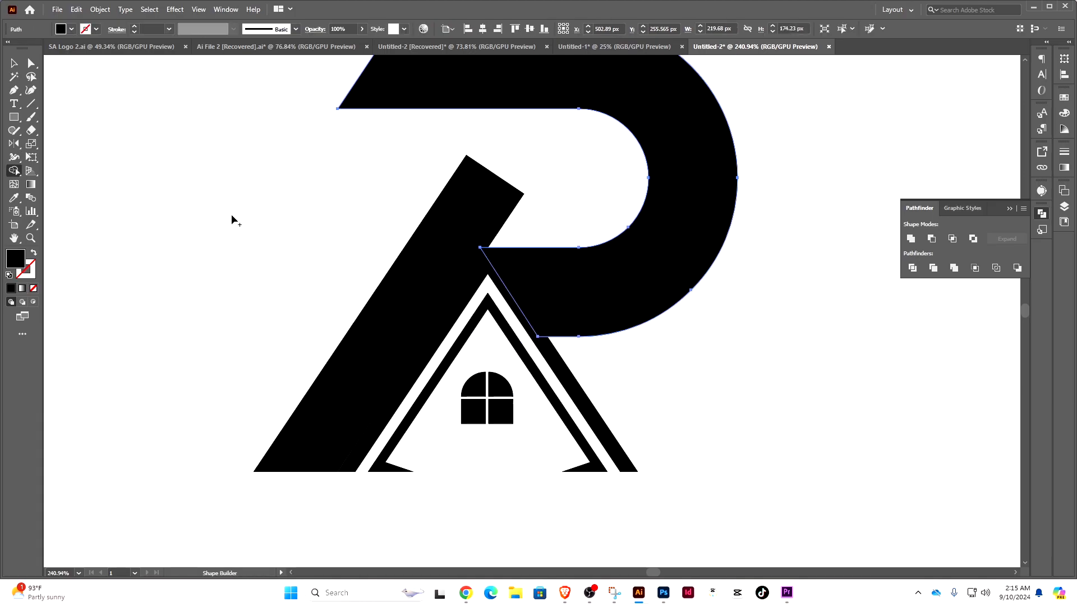
Trim the diagonal bar's top level with the upper edge of the bowl's lower arm and delete the leftover piece
left_click(504, 248)
left_click(306, 248, "shift")
left_click(393, 337, "shift")
key("shift+m")
left_click_drag(341, 183, 515, 207)
left_click_drag(241, 210, 320, 266)
key("Delete")
scroll(759, 383, "down", 4)
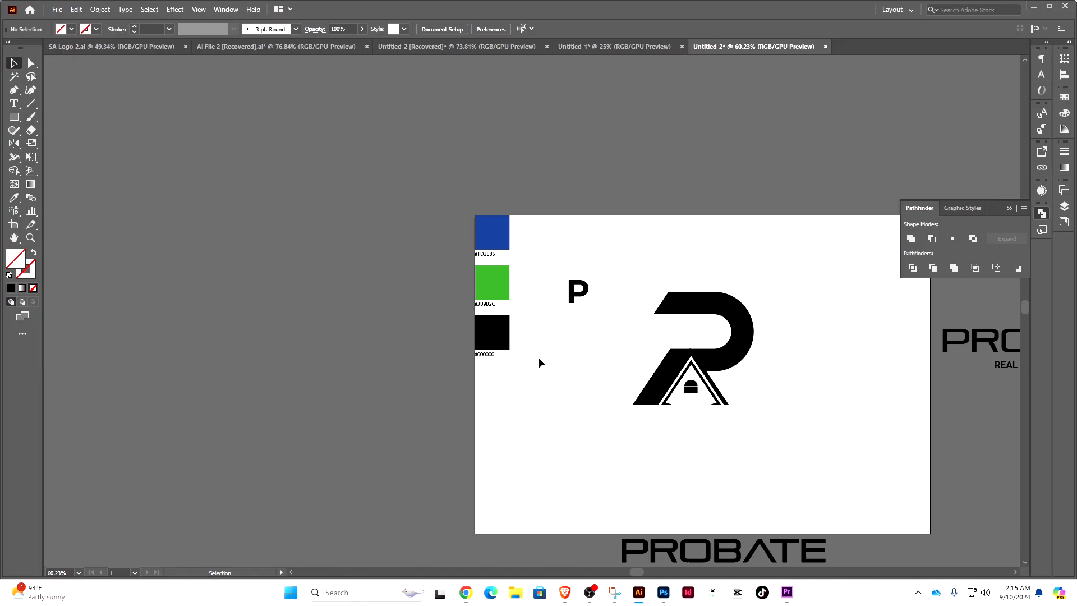
Erase the lower part of the slanted piece on the P's upper arm so it ends in a flat horizontal edge
scroll(706, 326, "up", 4)
mouse_move(636, 296)
left_mouse_down()
mouse_move(613, 281)
mouse_move(654, 243)
mouse_move(635, 266)
left_mouse_up()
scroll(607, 252, "up", 5)
scroll(616, 236, "down", 6)
left_click(31, 130)
left_click_drag(330, 306, 471, 387)
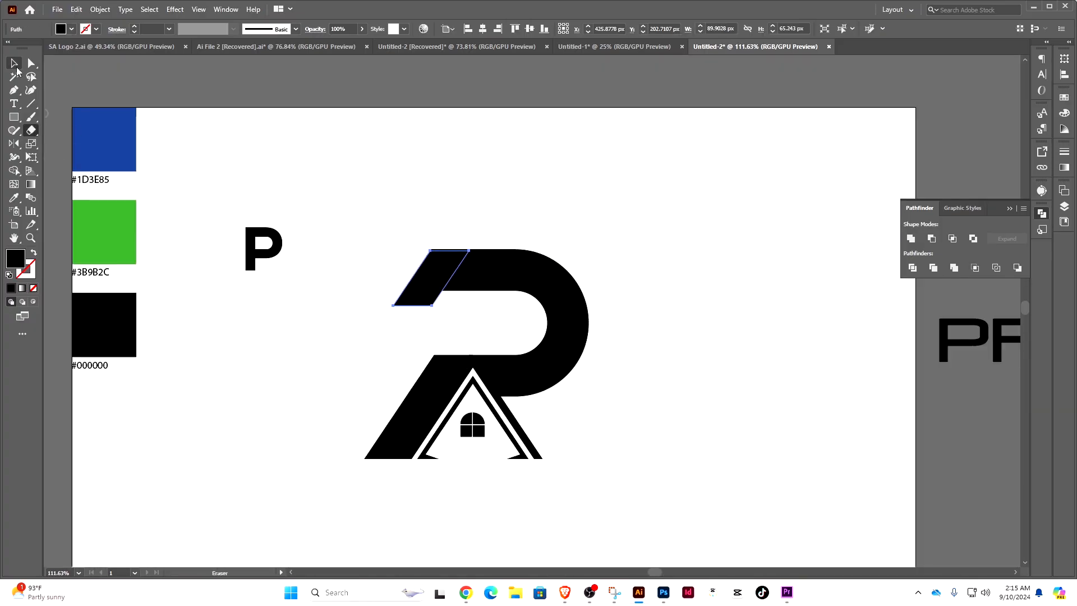
Delete the inner lower anchor point on the P's upper arm so its slanted end tapers to a point
left_click(14, 63)
left_click(643, 356)
scroll(640, 362, "down", 1)
scroll(455, 330, "up", 5)
left_click(487, 241)
key("minus")
left_click(500, 283)
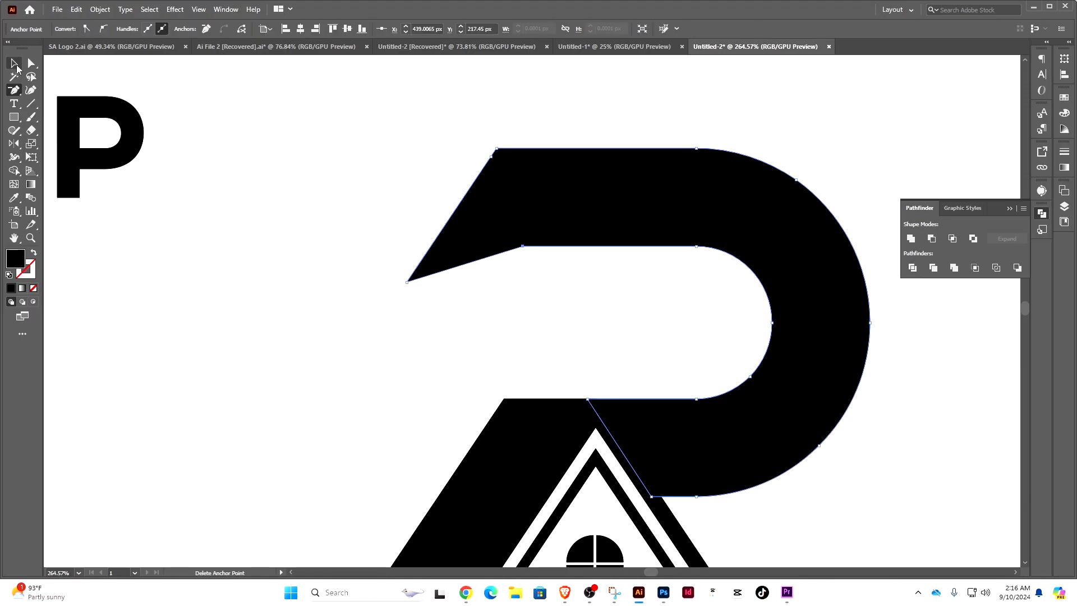
Try to shift the P's bowl slightly to the right to open a narrow gap along the roof
left_click(14, 64)
left_click(402, 285)
scroll(653, 375, "down", 6)
scroll(629, 424, "up", 3)
left_click(426, 367)
left_click_drag(343, 443, 586, 367)
left_click_drag(477, 397, 469, 424)
scroll(580, 343, "up", 3)
left_click(515, 300)
left_click_drag(516, 299, 525, 299)
left_click_drag(708, 355, 364, 415)
left_click_drag(431, 461, 430, 426)
left_click(697, 382)
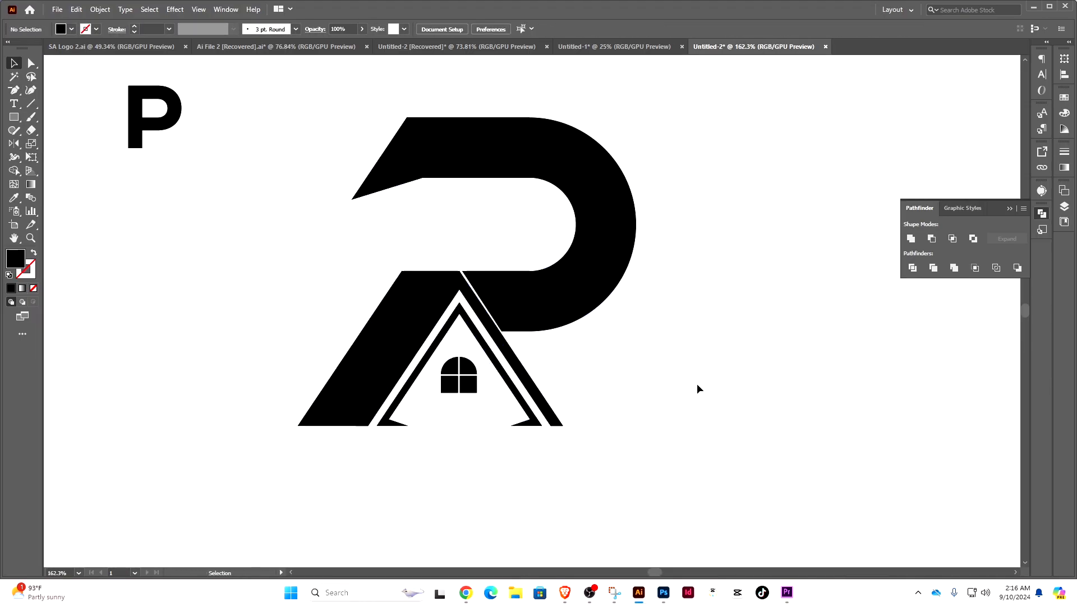
Move the bowl back to the left so its slanted cut meets the roof edge
left_click(513, 296)
scroll(486, 281, "up", 5)
left_click_drag(444, 246, 433, 246)
scroll(700, 314, "down", 12)
left_click(819, 368)
Select the anchor points at the upper arm's slanted end and nudge them left to lengthen the arm
left_click(31, 64)
left_click_drag(519, 149, 657, 273)
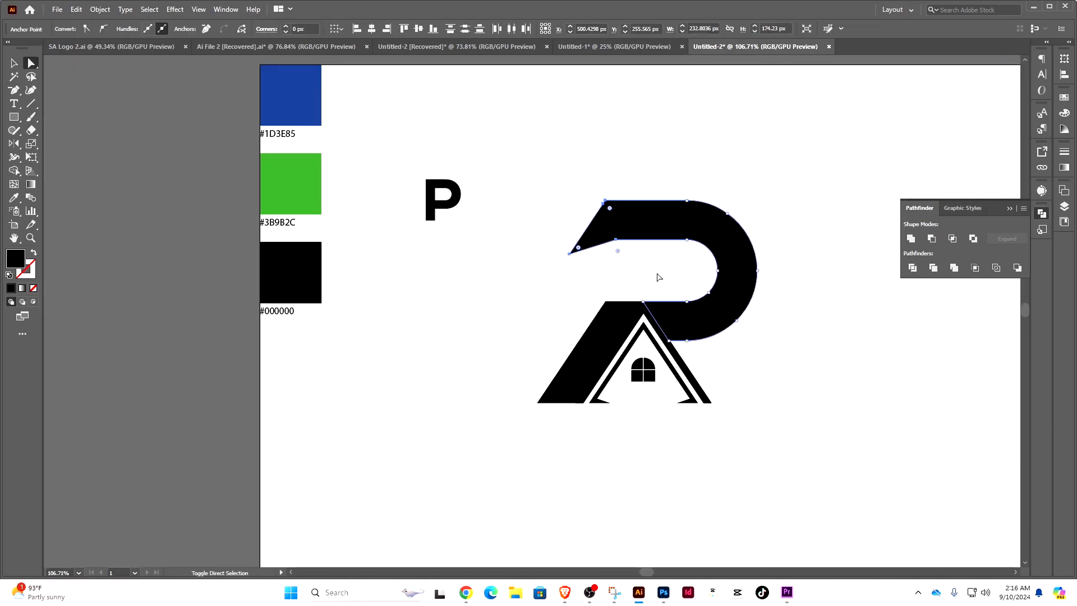
key("shift+Left")
key("shift+Left")
key("shift+Left")
key("shift+Left")
key("Right")
key("Right")
key("Right")
key("Right")
key("Right")
key("Right")
key("Right")
key("Right")
key("Right")
Move the upper arm's pointed tip down and left to line up with the leg's outer lower corner
left_click(545, 254)
left_click_drag(546, 254, 537, 266)
left_click(499, 314)
scroll(617, 333, "down", 3)
left_click(14, 64)
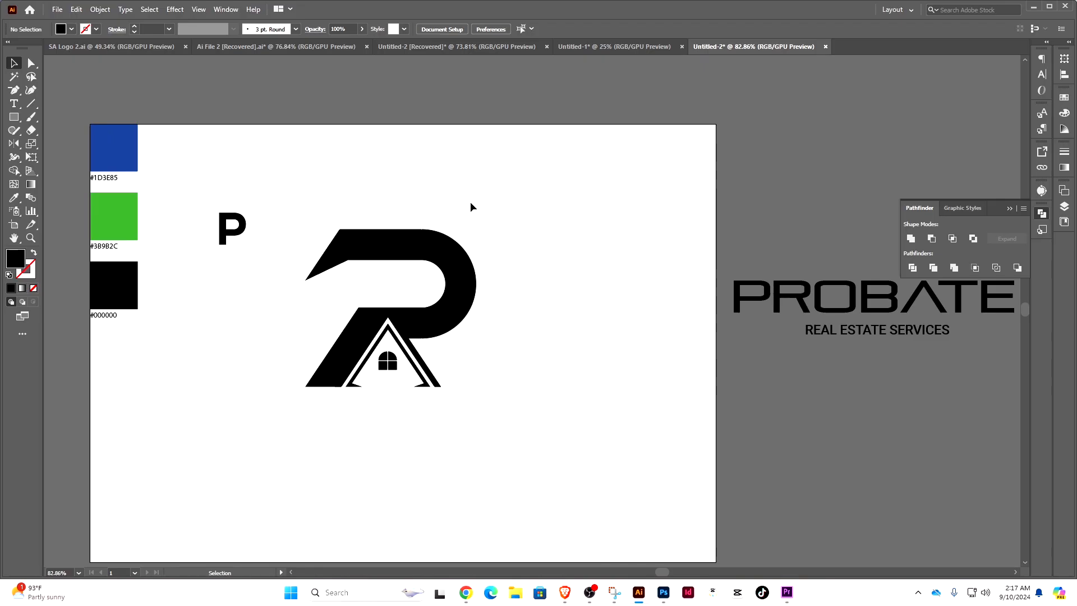
Select the P's bowl and its slanted leg and group them
left_click_drag(458, 347, 499, 337)
left_click_drag(506, 328, 654, 306)
left_click_drag(610, 245, 609, 247)
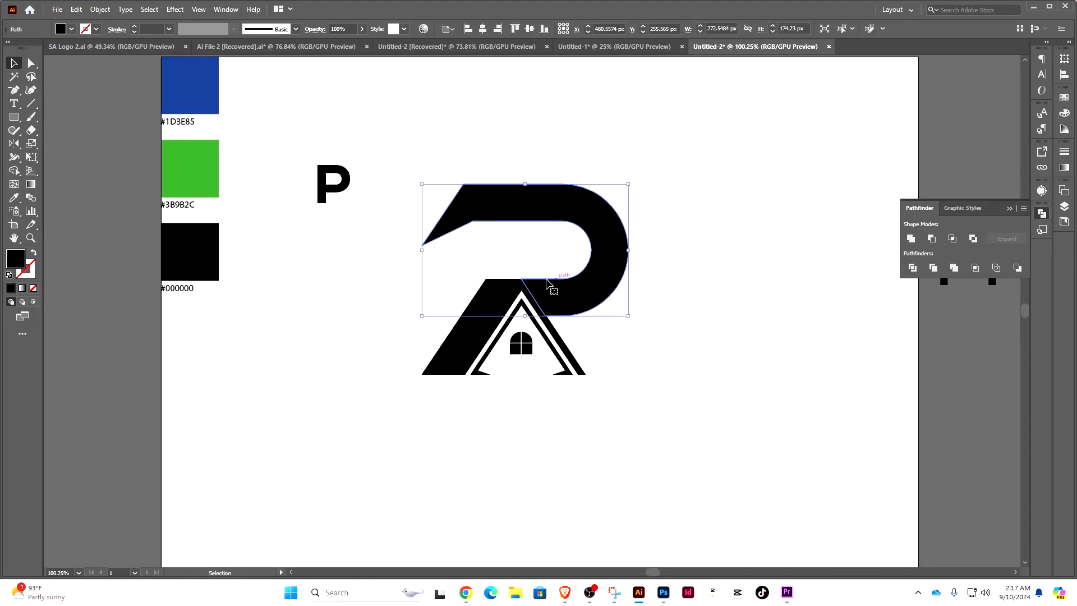
right_click(501, 288)
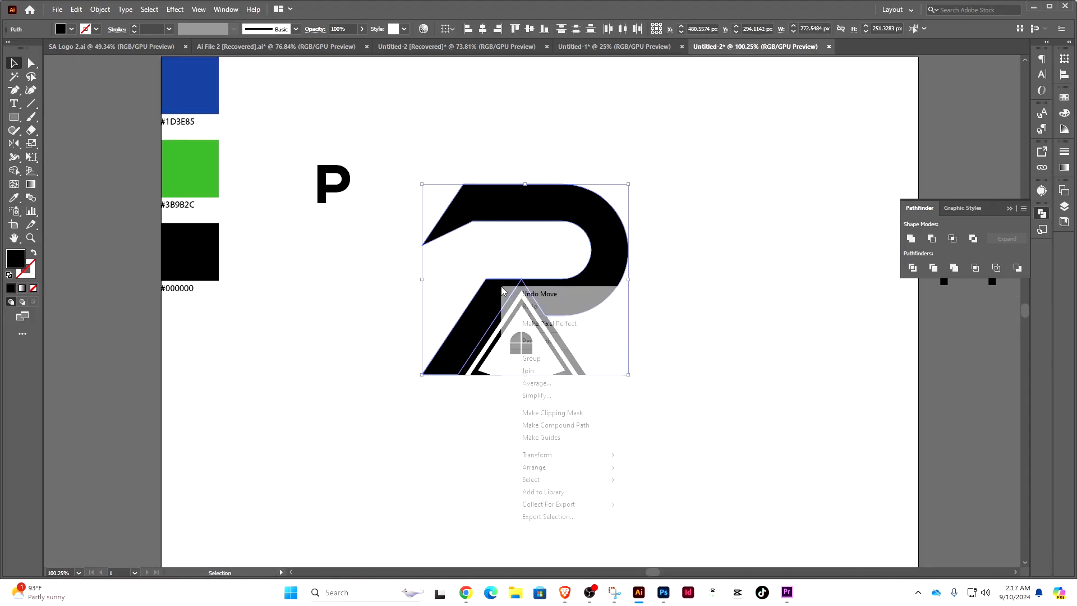
left_click(531, 358)
left_click(645, 356)
Fill the grouped P shape with the blue #1D3E85 sampled from the colour swatch
scroll(575, 339, "up", 3)
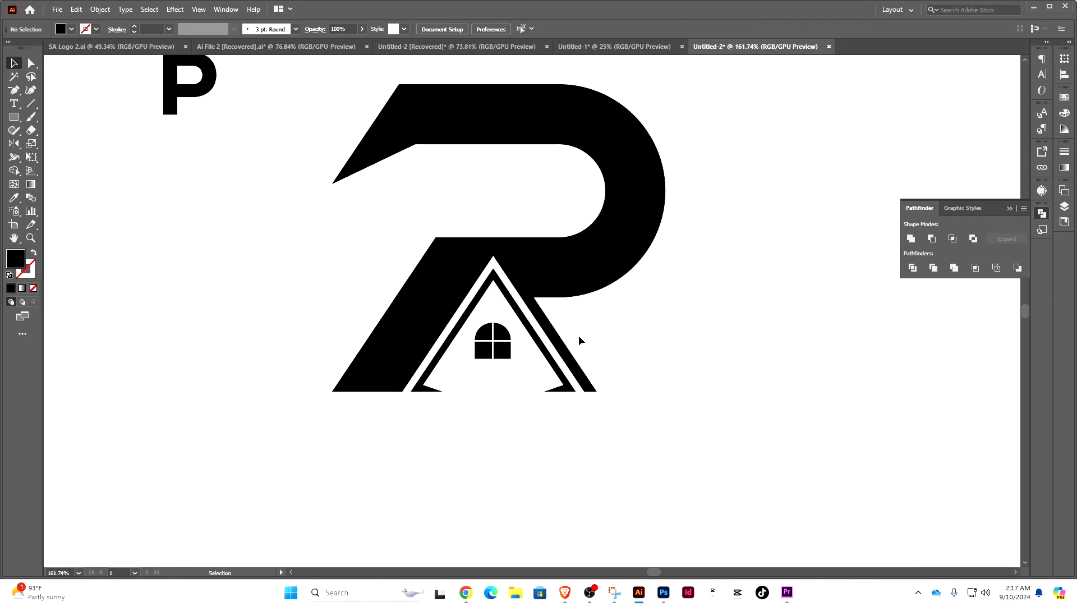
left_click(513, 261)
left_click_drag(417, 226, 155, 184)
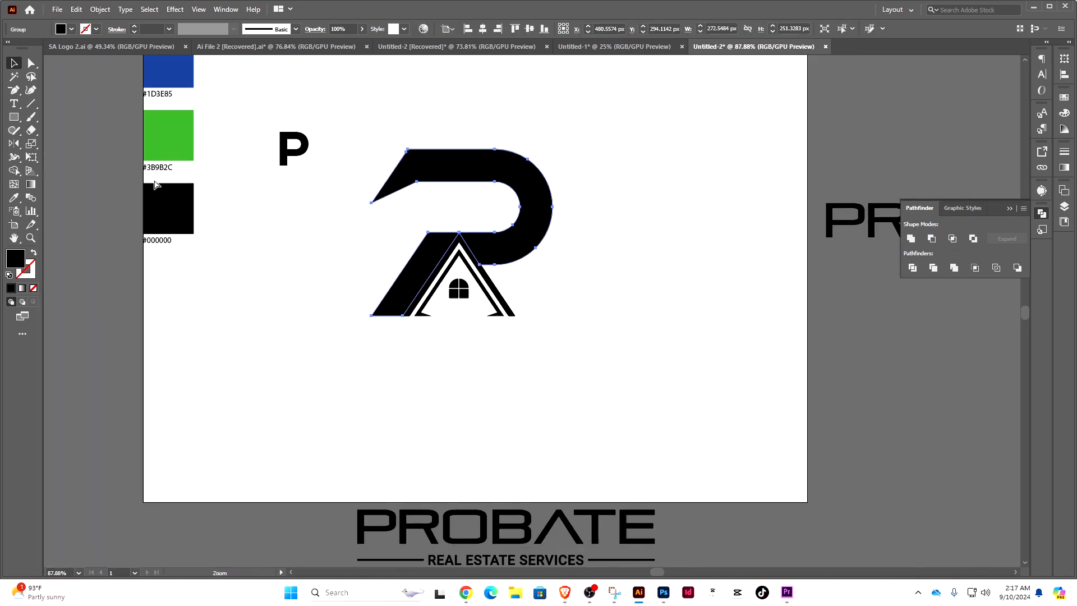
left_click(15, 197)
left_click(177, 73)
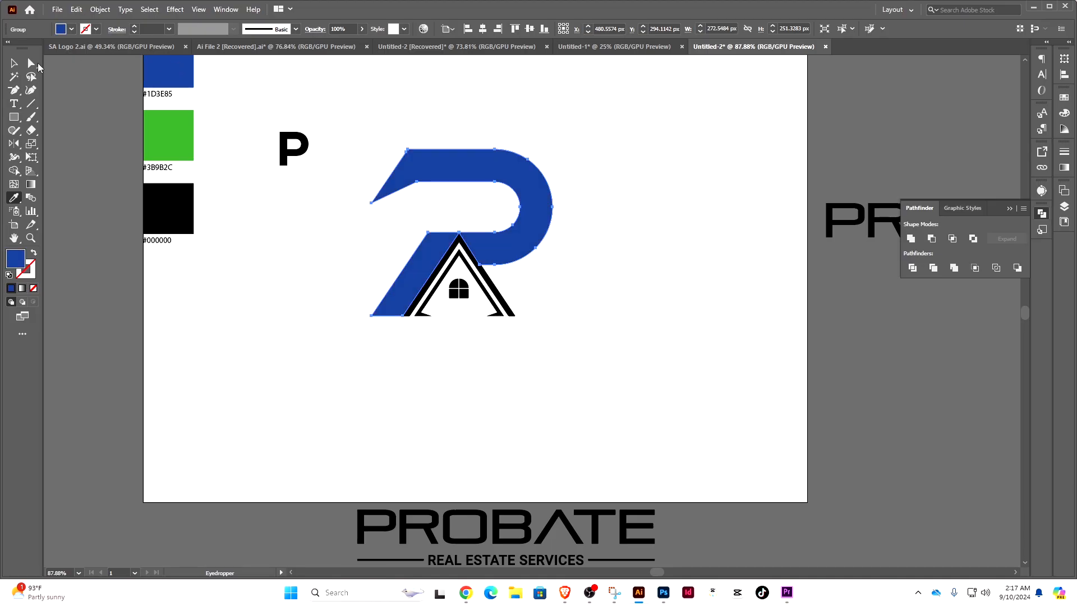
Fill the house group with the green #3B9B2C sampled from the colour swatch
left_click(21, 65)
left_click_drag(487, 286, 420, 273)
left_click(497, 285)
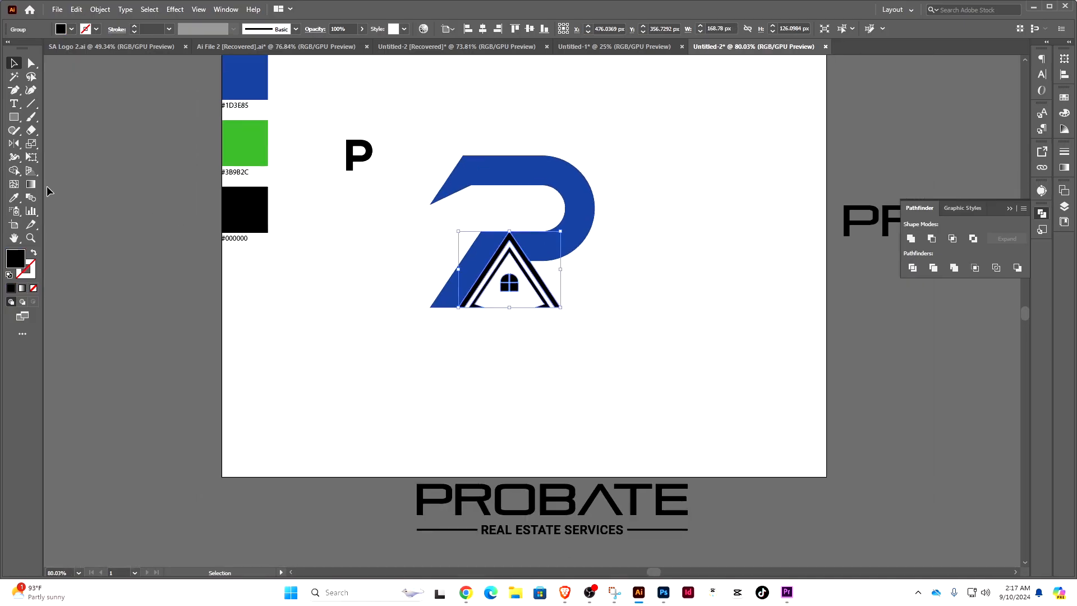
left_click(16, 198)
left_click(250, 136)
left_click(14, 63)
left_click(325, 239)
Select only the P's slanted leg and fill it with the green sampled from the roof
left_click_drag(471, 251, 613, 248)
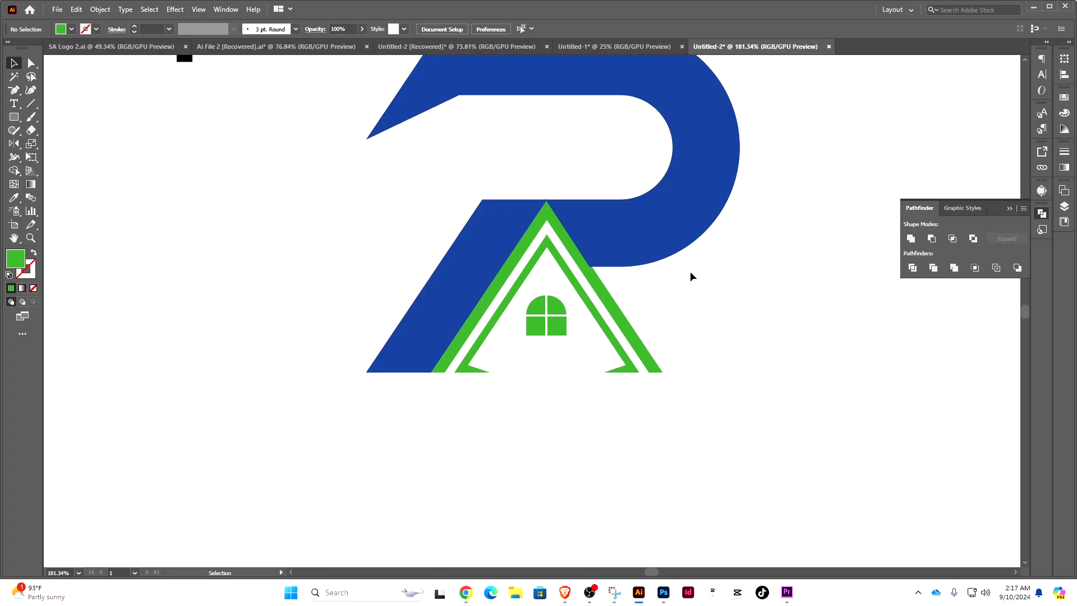
scroll(521, 227, "up", 3)
left_click(537, 202)
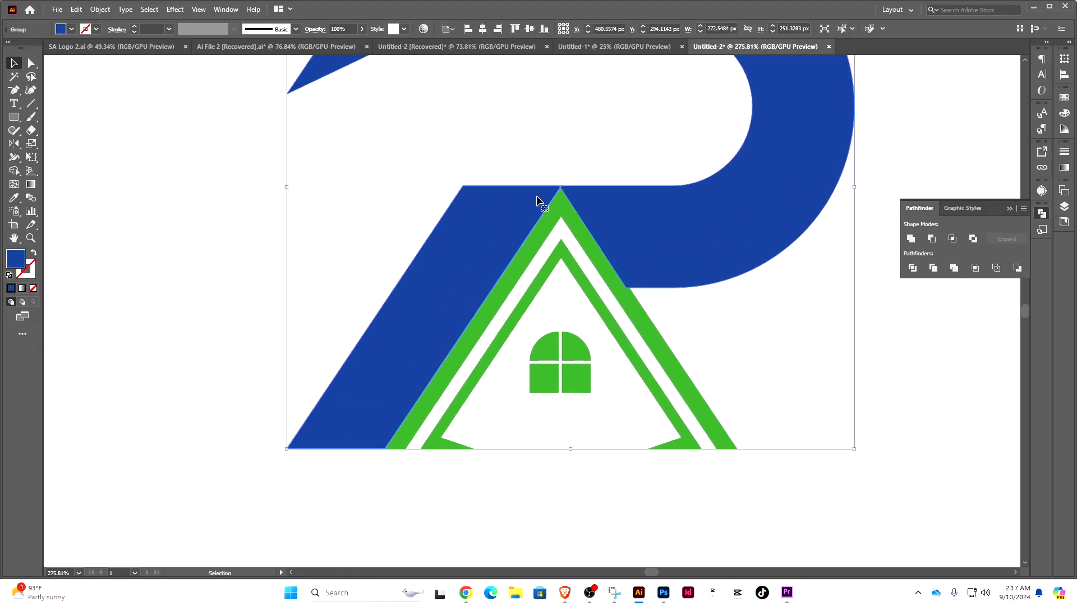
left_click(361, 191)
left_click(30, 67)
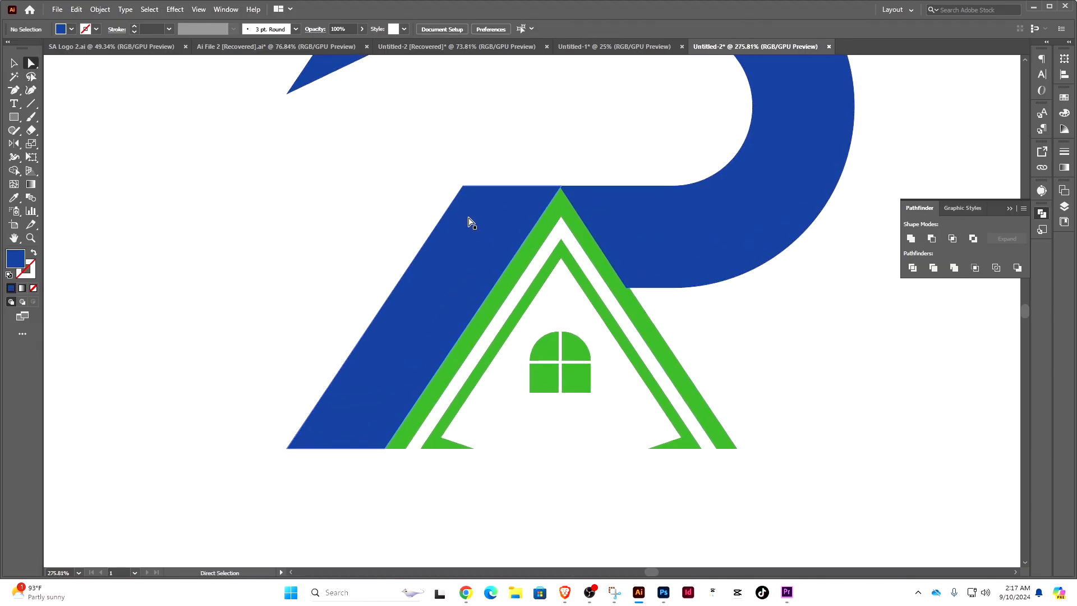
left_click(479, 220)
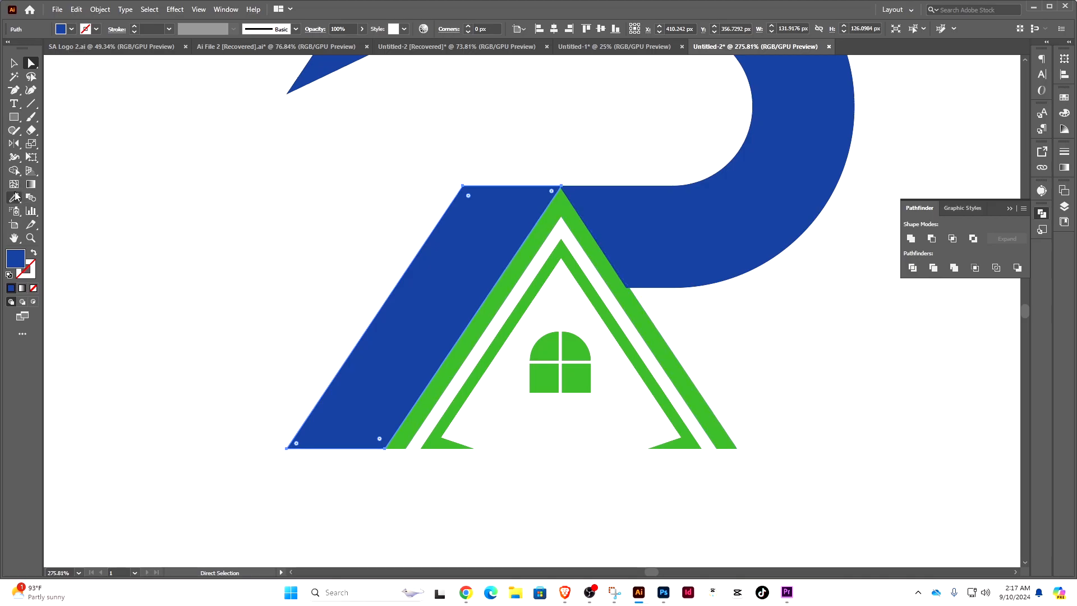
left_click(15, 197)
left_click(525, 252)
left_click(16, 68)
left_click(205, 159)
Offset the path of the house's outer roof outline by 2 px with miter joins
left_click_drag(637, 276, 468, 256)
left_click_drag(581, 269, 377, 271)
left_click_drag(452, 276, 580, 283)
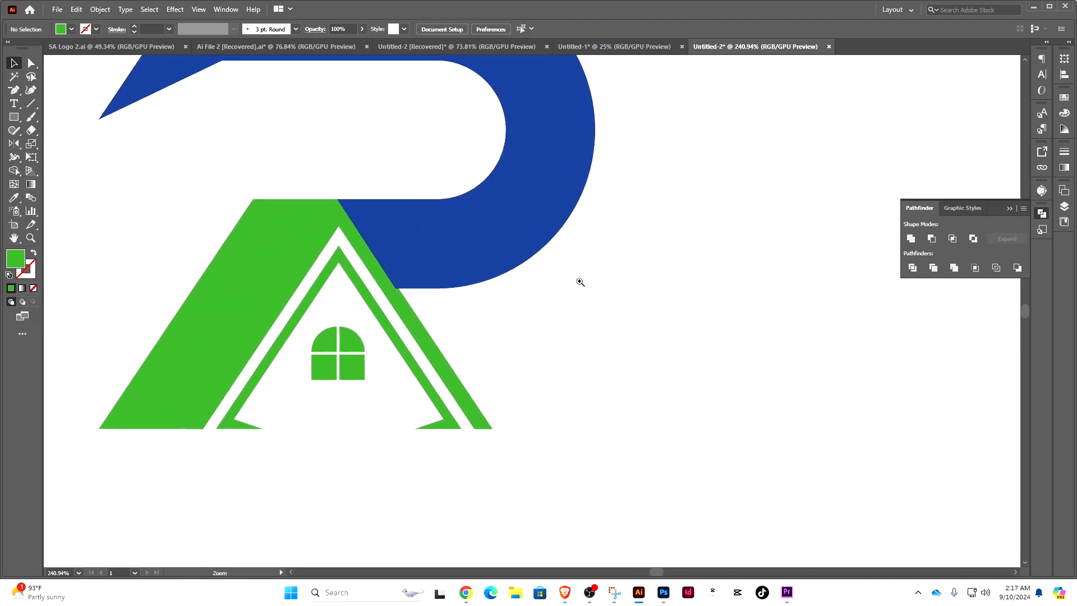
left_click(400, 304)
key("ctrl")
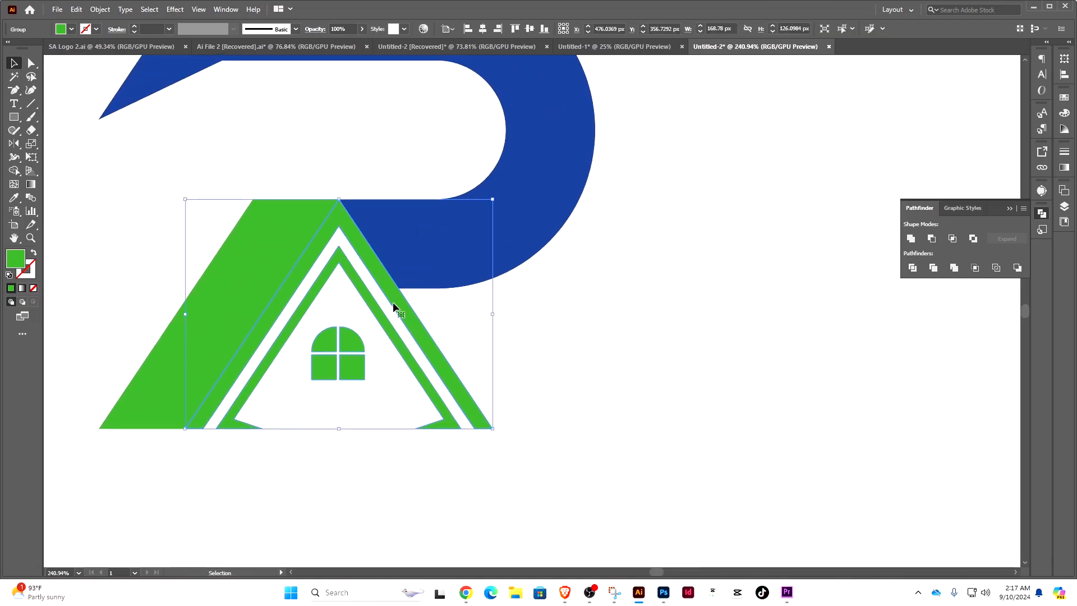
left_click(603, 362)
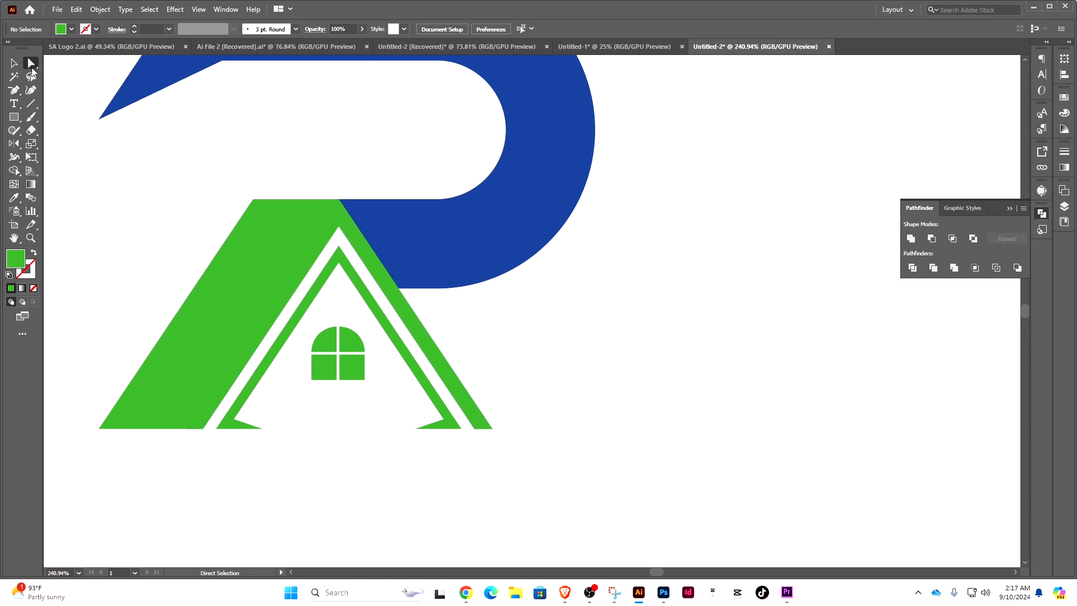
left_click(360, 292)
left_click(383, 260)
left_click(100, 9)
mouse_move(205, 287)
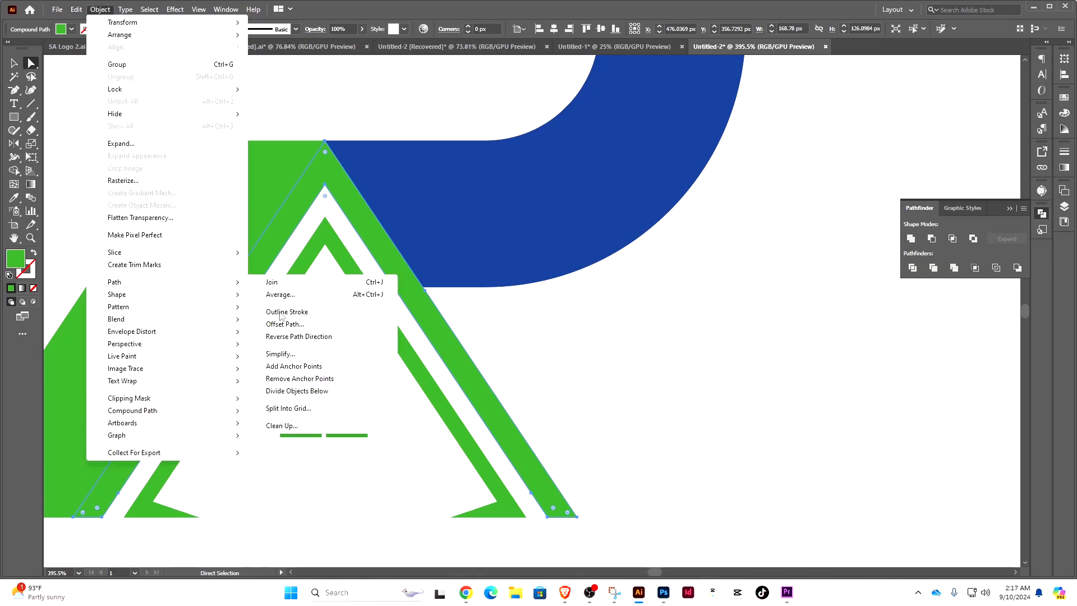
left_click(278, 320)
scroll(917, 313, "up", 12)
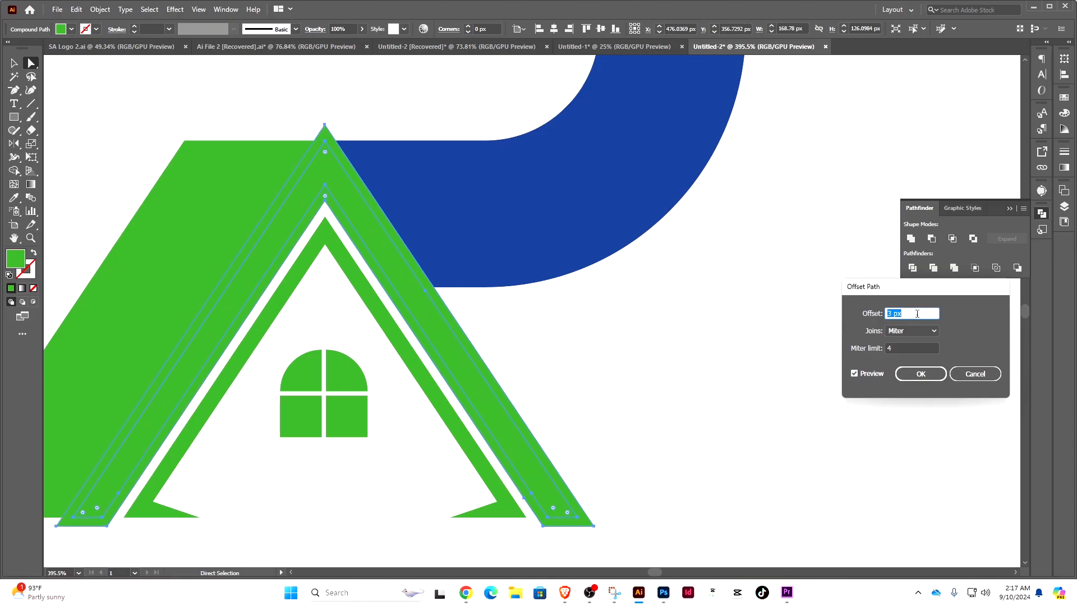
scroll(917, 314, "down", 2)
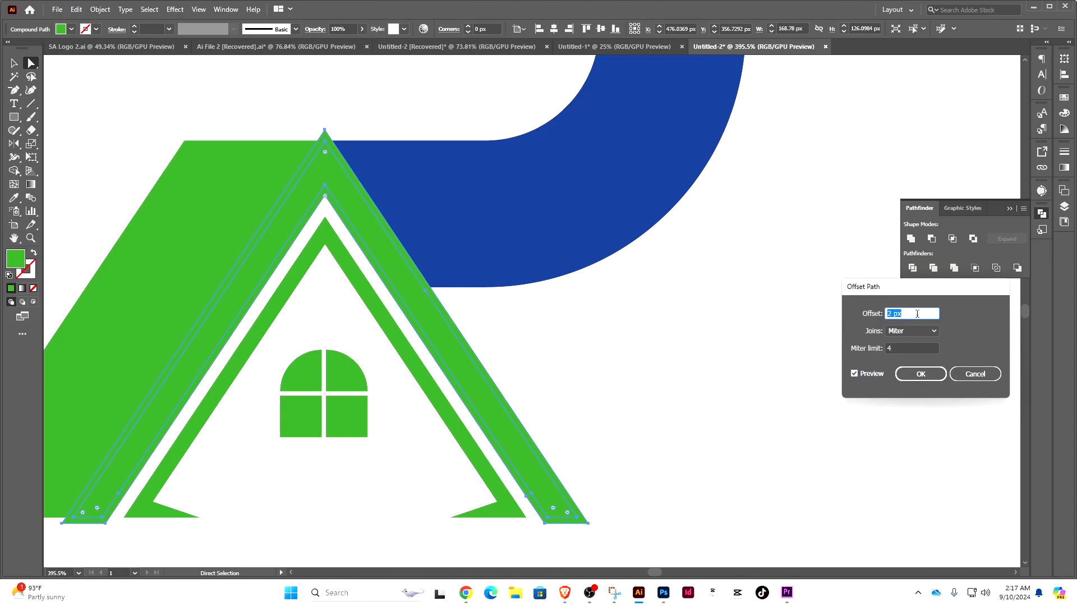
left_click(920, 373)
Cut the offset roof shape out of the P with the Shape Builder, leaving a thin gap beside the leg and bowl
left_click(702, 328, "ctrl")
key("ctrl+f")
left_click(397, 190, "shift")
left_click_drag(311, 145, 547, 144)
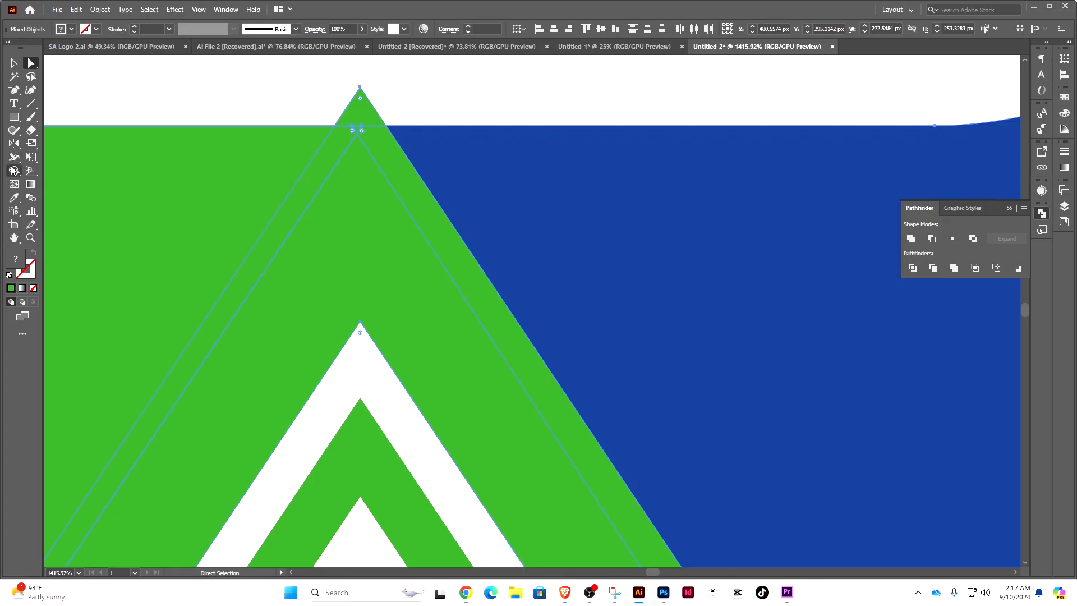
left_click(14, 170)
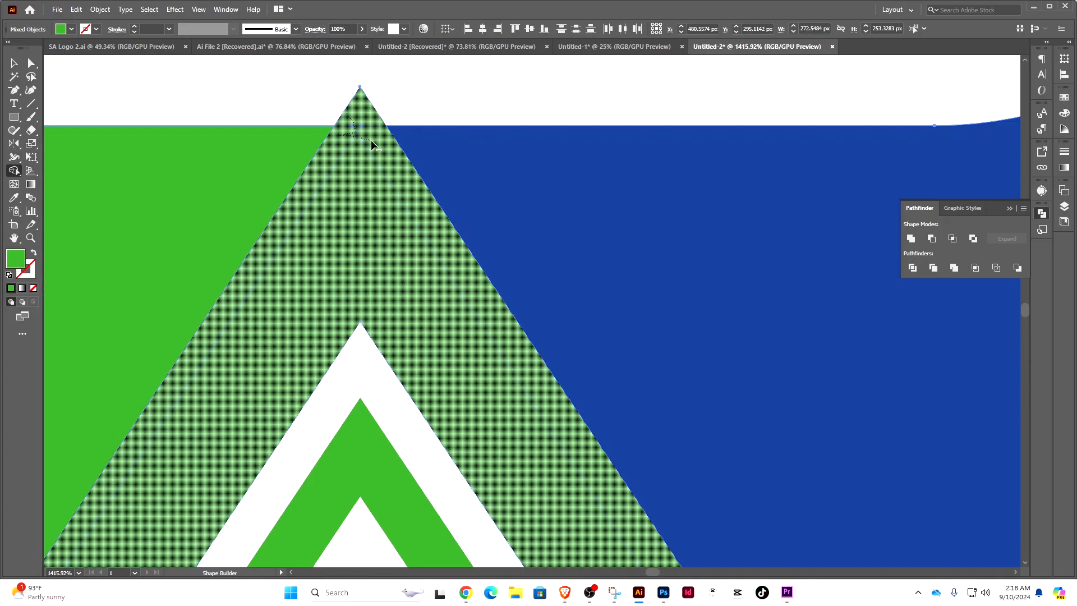
left_click_drag(371, 141, 372, 142)
left_click(14, 63)
left_click_drag(615, 215, 238, 180)
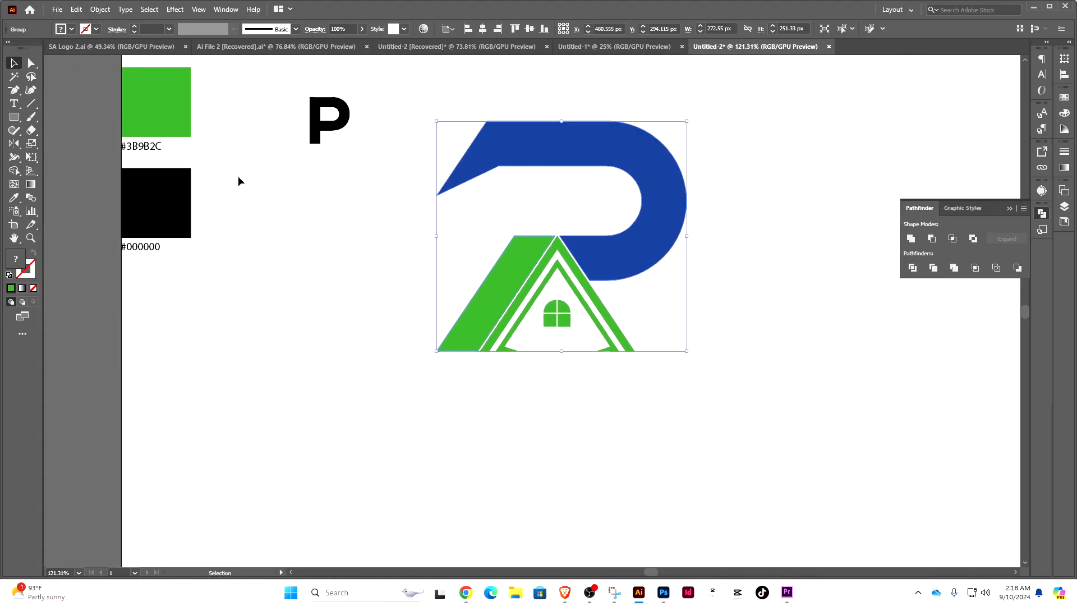
left_click(94, 117)
Select the house's inner roof outline and fill it with the blue sampled from the bowl
left_click_drag(657, 353, 524, 353)
left_click_drag(469, 309, 536, 303)
left_click(31, 63)
left_click(396, 231)
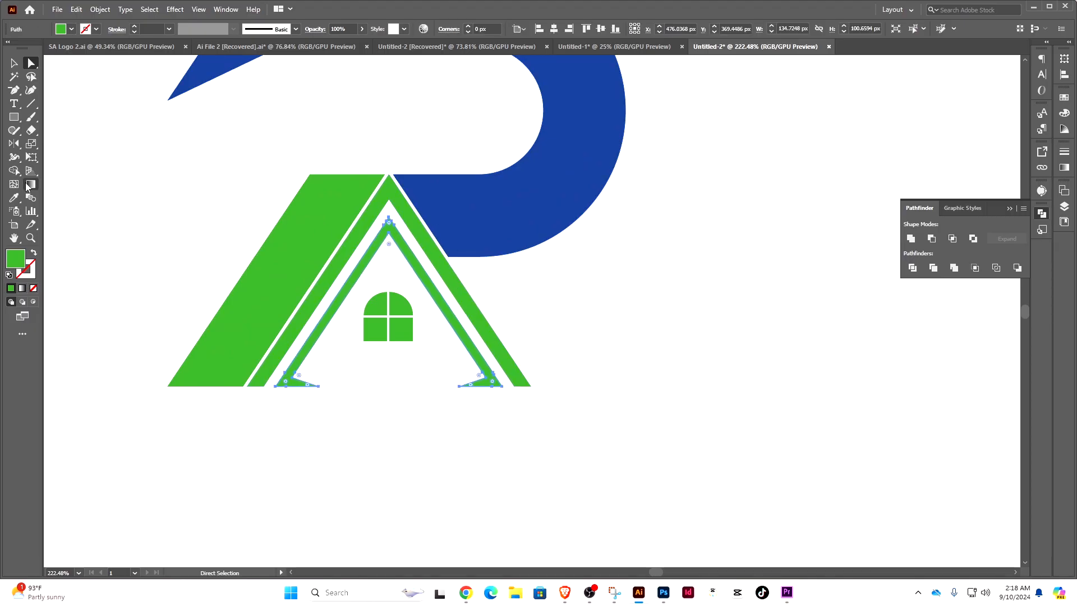
left_click(14, 198)
left_click(457, 180)
left_click(32, 66)
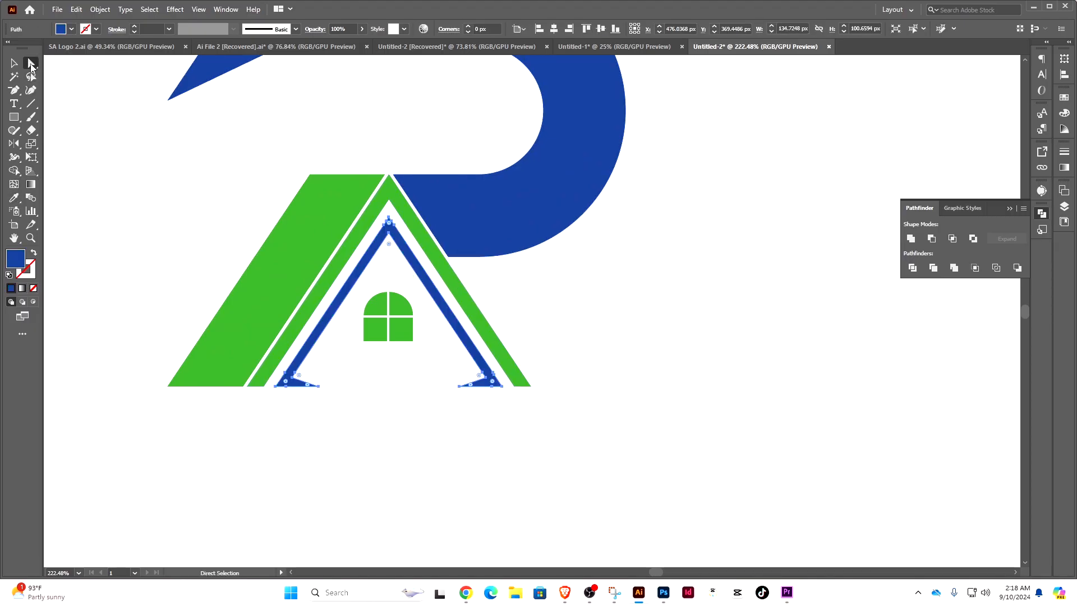
Select all panes of the house's arched window and fill them with the bowl's blue
left_click_drag(342, 359, 375, 336)
left_click_drag(411, 302, 399, 347)
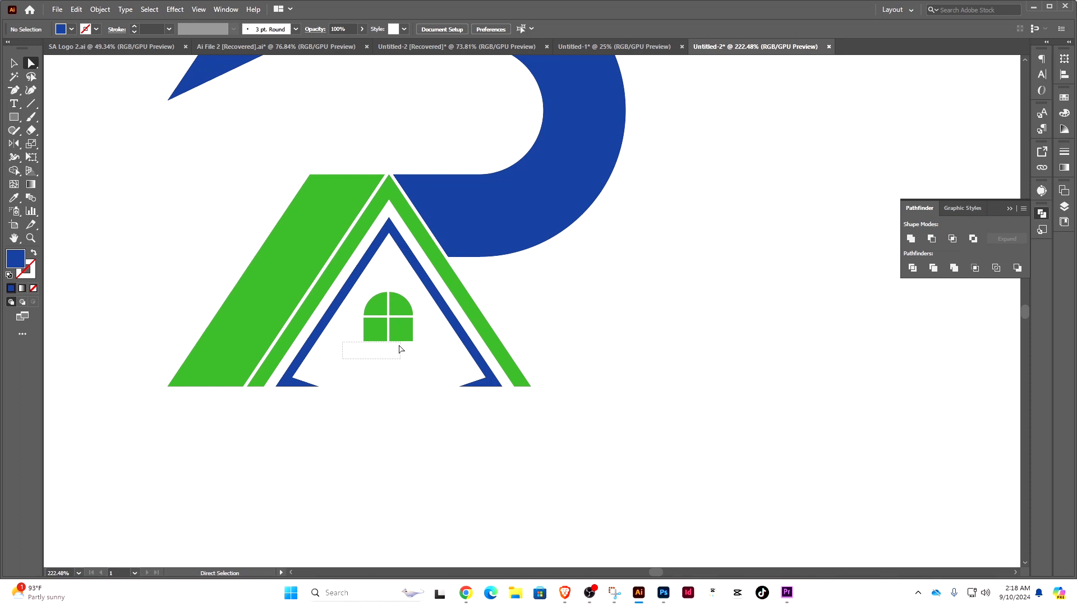
left_click_drag(419, 302, 419, 300)
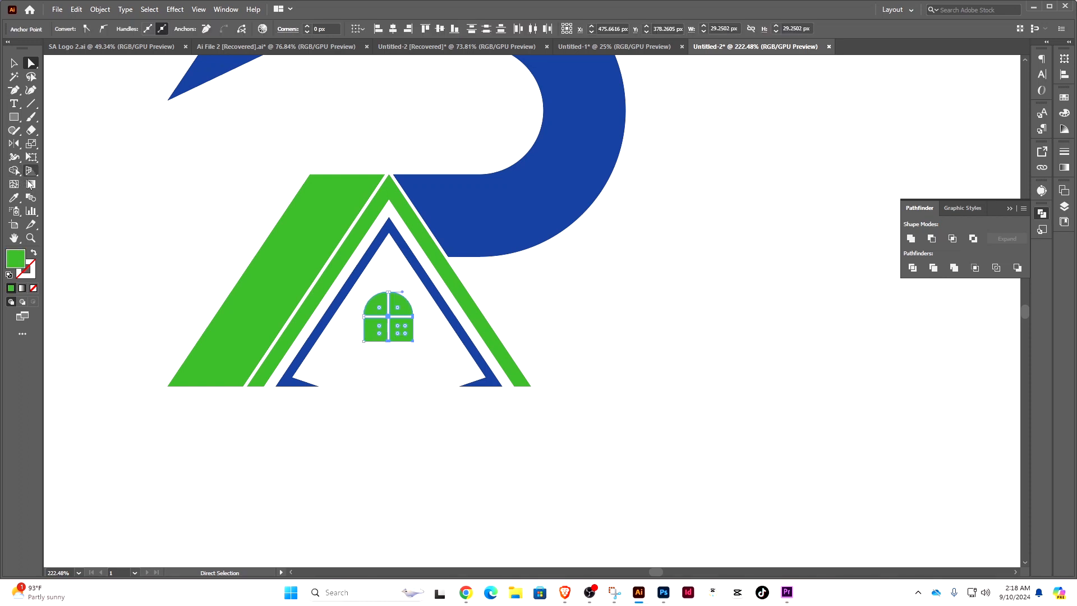
left_click(15, 196)
left_click(433, 197)
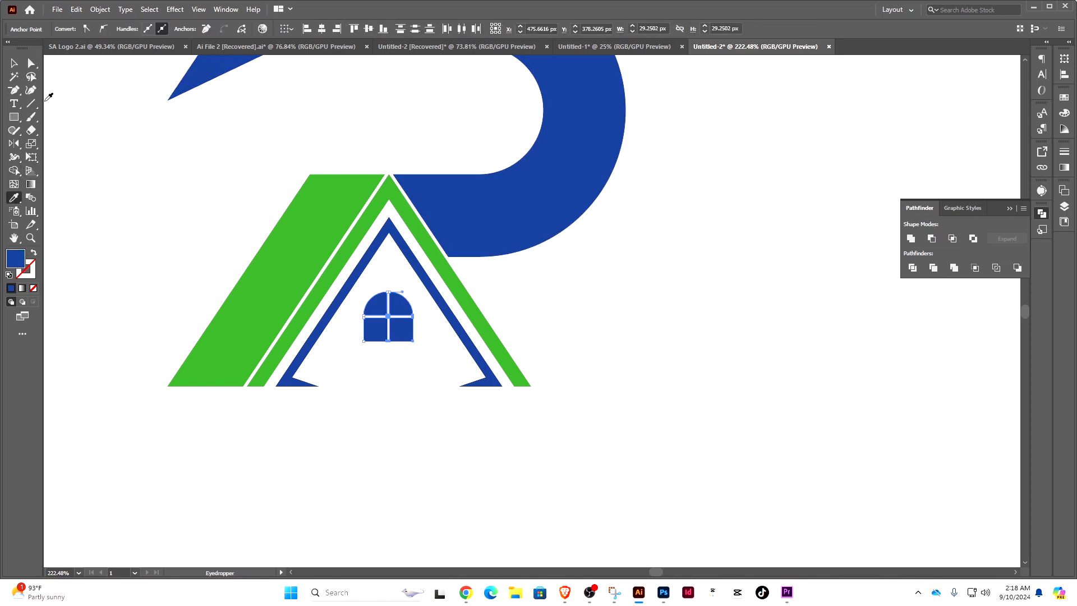
left_click(12, 64)
left_click(116, 111)
Delete the anchor points of the inward spur at the inner roof outline's right foot so it ends in a plain slanted bar
left_click_drag(618, 305, 427, 305)
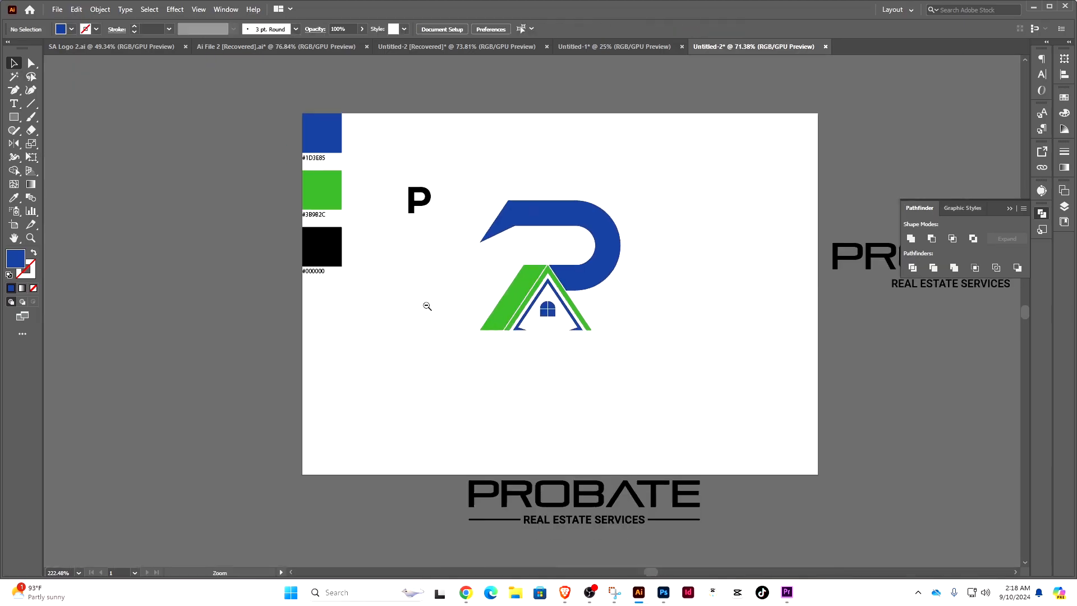
scroll(483, 345, "down", 2)
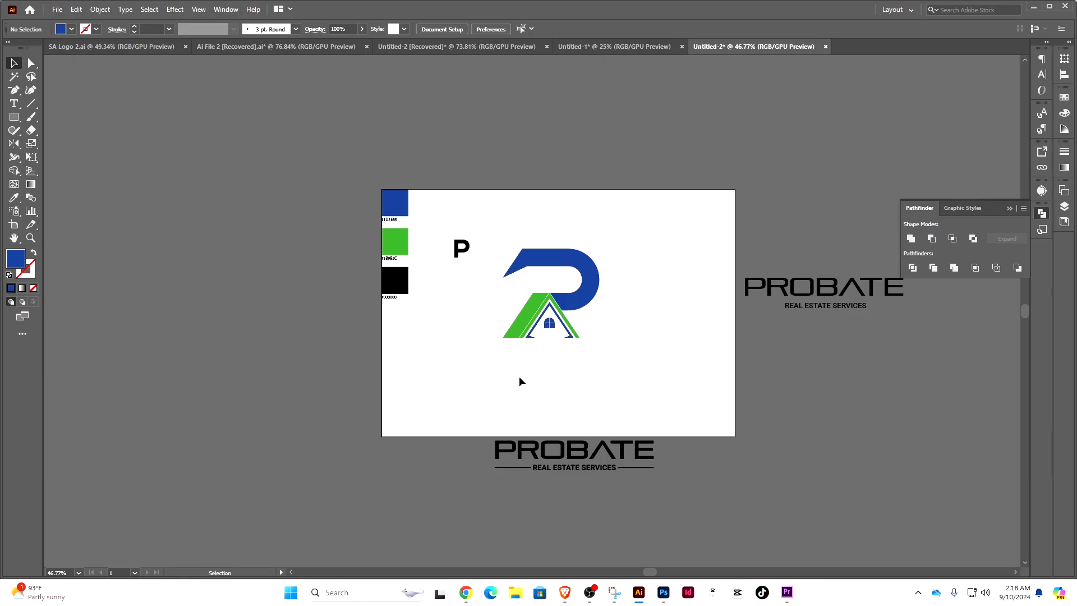
scroll(584, 379, "up", 1)
left_click_drag(598, 319, 678, 305)
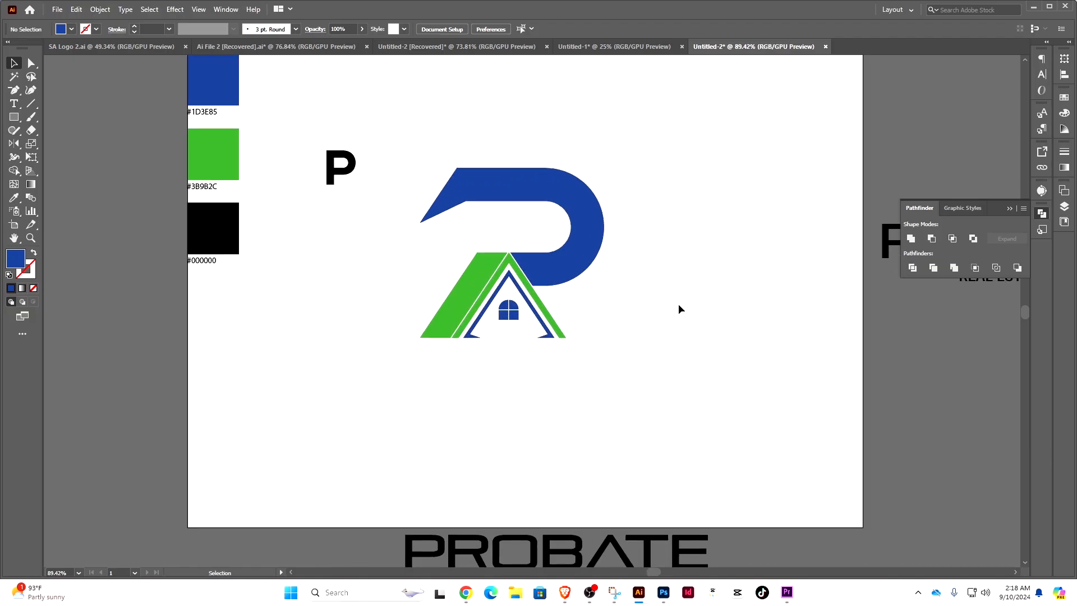
left_click_drag(561, 335, 672, 325)
left_click_drag(477, 350, 515, 347)
left_click_drag(397, 337, 320, 332)
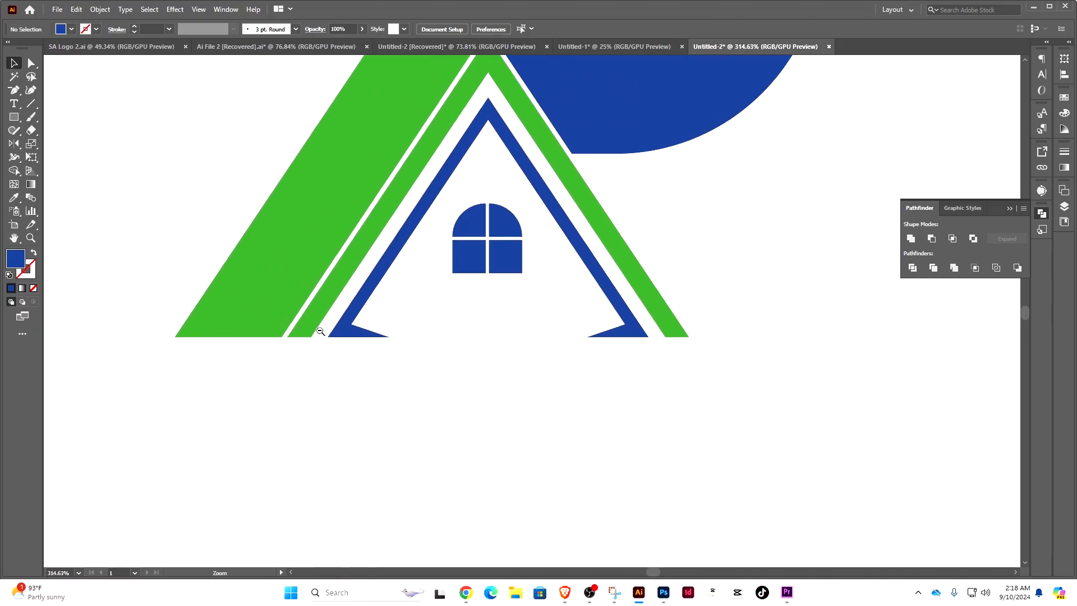
left_click(325, 338)
left_click(317, 281)
left_click(221, 231)
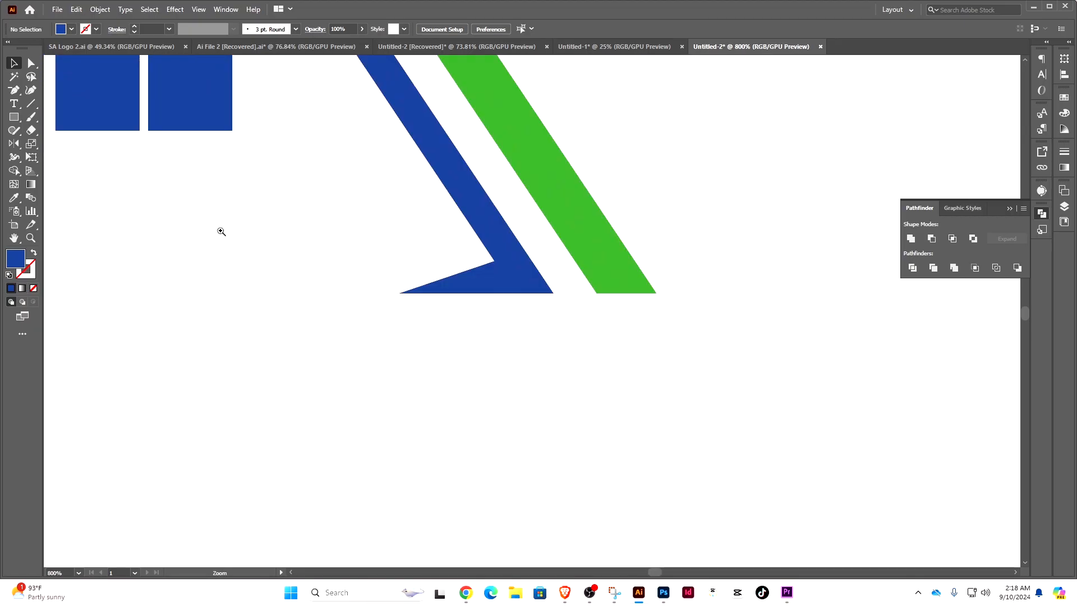
left_click_drag(22, 92, 50, 89)
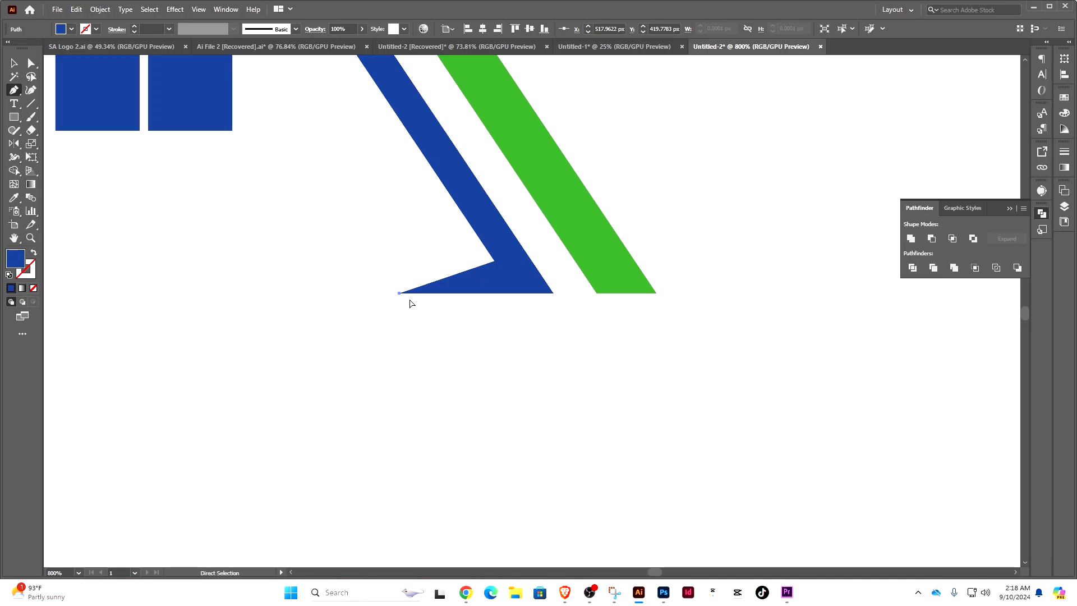
left_click_drag(19, 96, 62, 117)
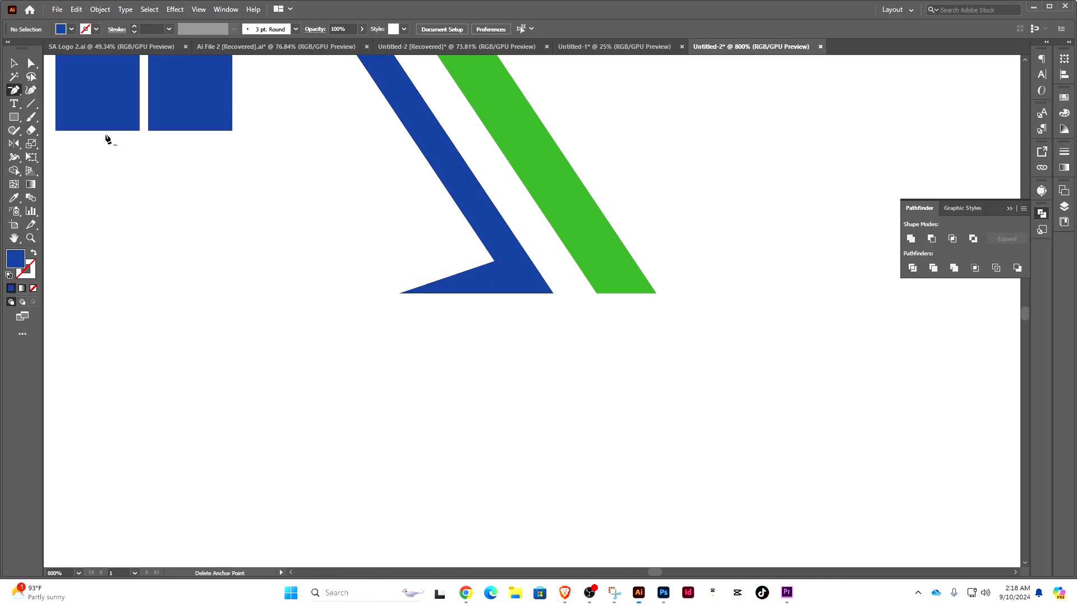
left_click(400, 293)
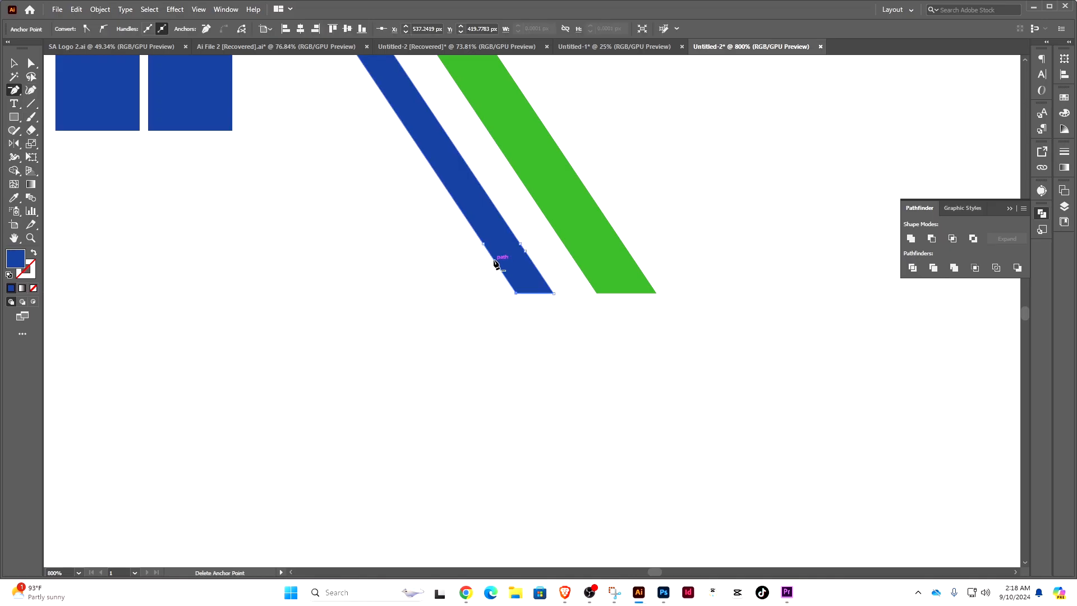
Delete the lower-left anchor point of the inner roof outline's right foot so the bar tapers to a sharp point
left_click(515, 296)
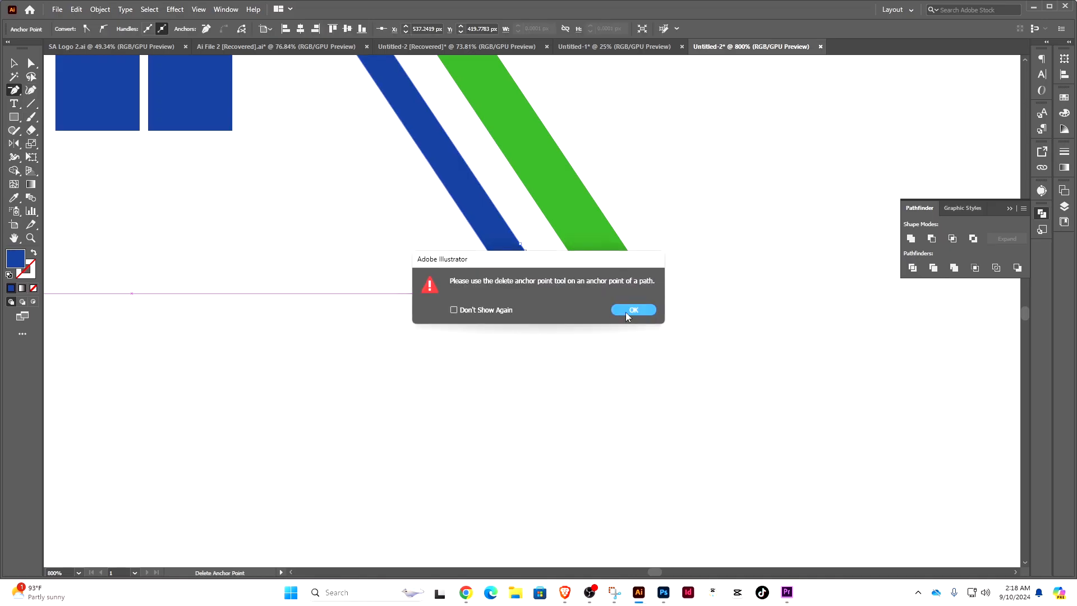
left_click(628, 308)
left_click(515, 294)
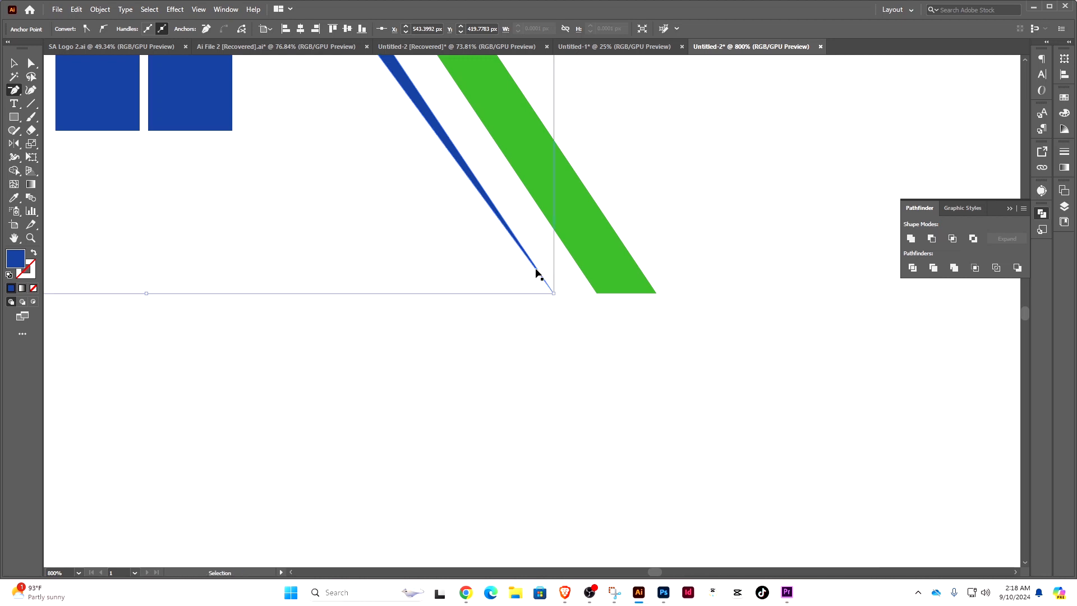
scroll(517, 272, "down", 6)
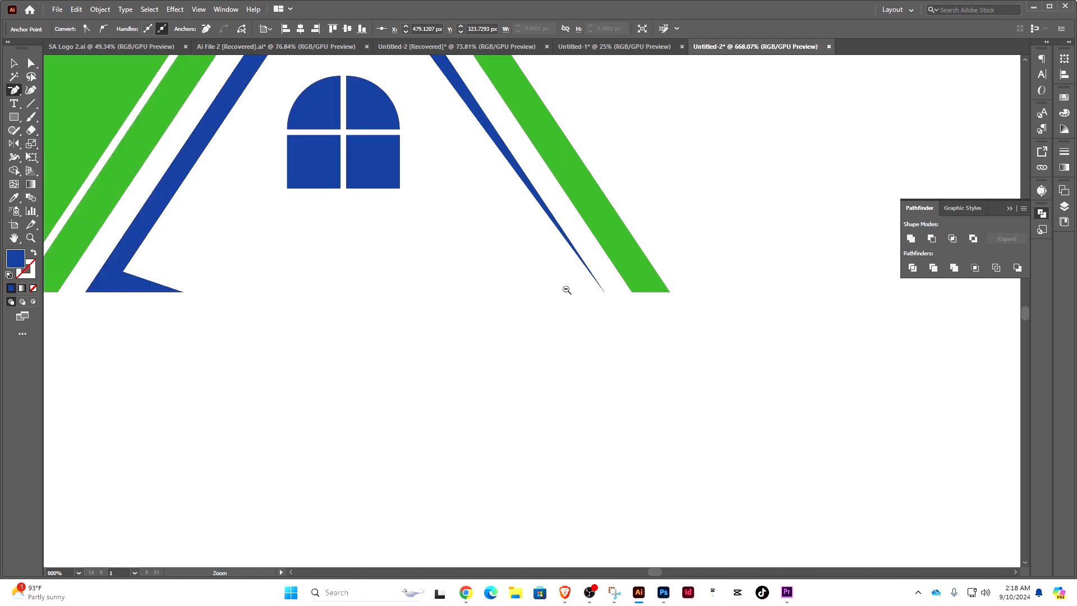
left_click(31, 62)
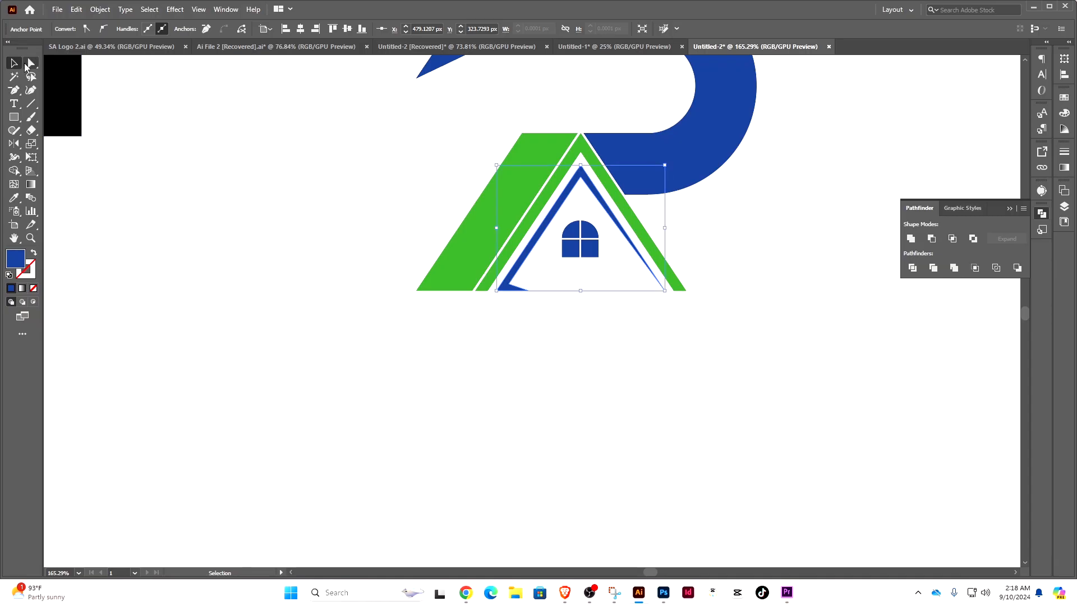
Group all parts of the P and house icon and scale the group down proportionally
scroll(497, 278, "up", 4)
left_click_drag(590, 315, 624, 314)
scroll(683, 331, "down", 1)
scroll(594, 344, "down", 4)
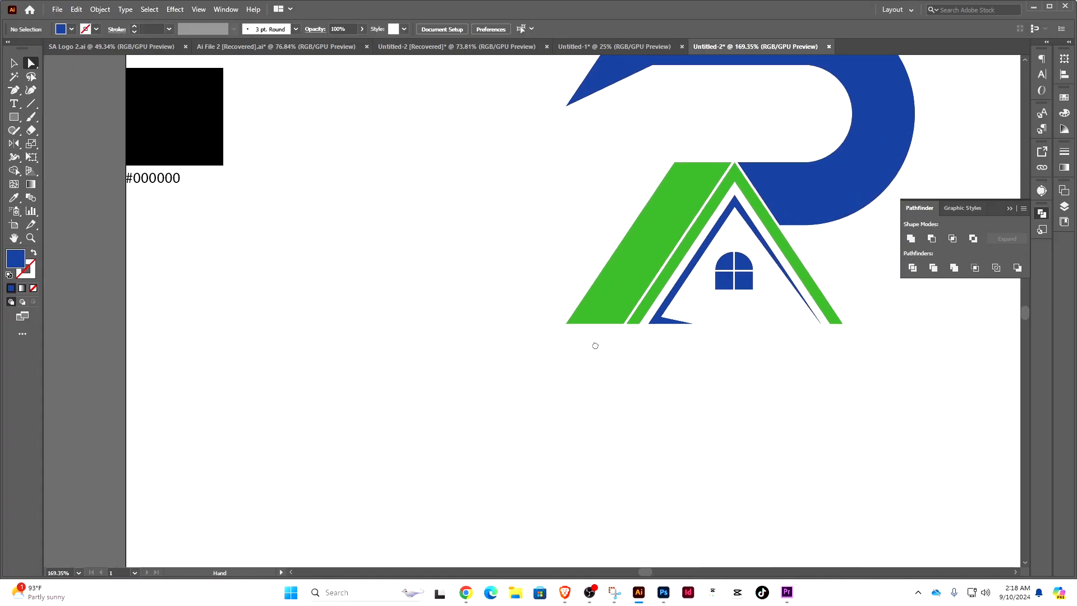
scroll(561, 344, "right", 2)
scroll(668, 371, "down", 2)
left_click_drag(664, 371, 509, 356)
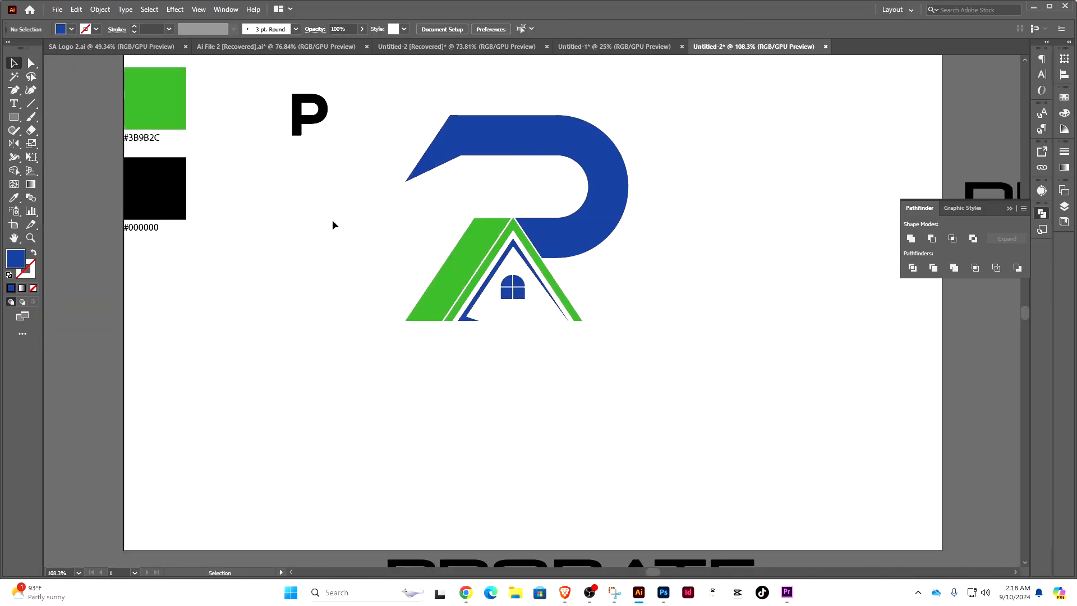
scroll(606, 267, "down", 2)
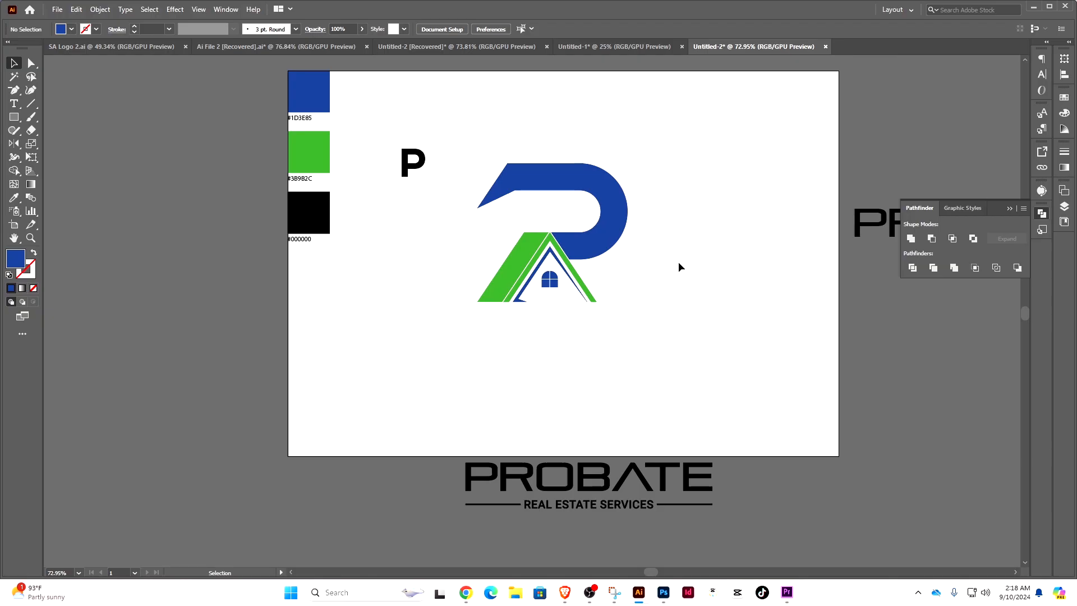
left_click_drag(502, 345, 628, 162)
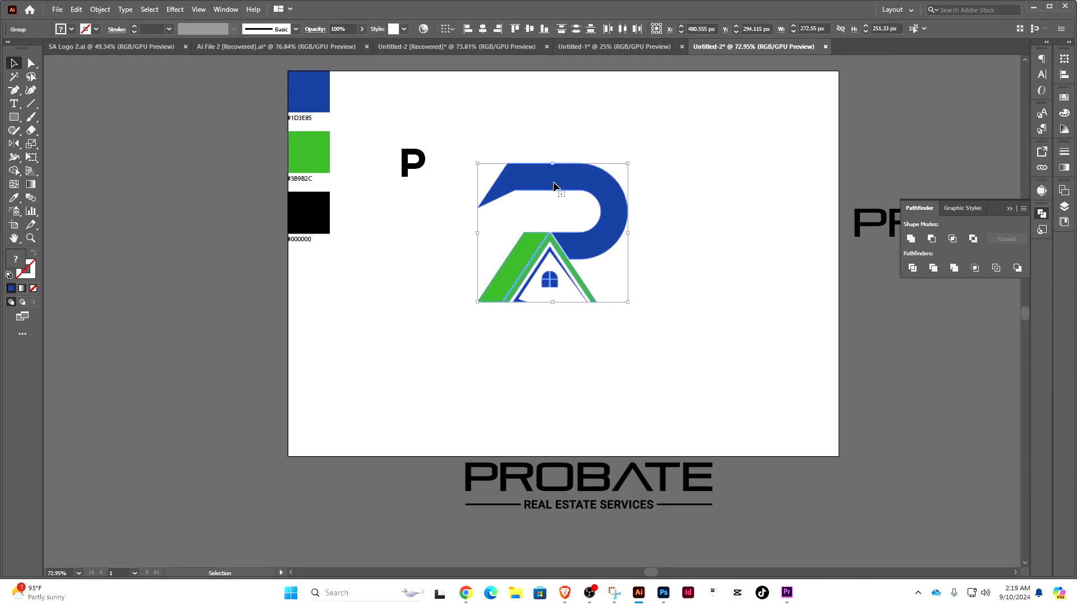
right_click(548, 203)
left_click(591, 280)
left_click_drag(628, 165, 587, 206)
left_click(662, 277)
Move the PROBATE wordmark and tagline onto the artboard and place them centred beneath the icon
key("ctrl+space")
mouse_move(604, 285)
left_mouse_down()
mouse_move(650, 286)
mouse_move(604, 273)
left_mouse_up()
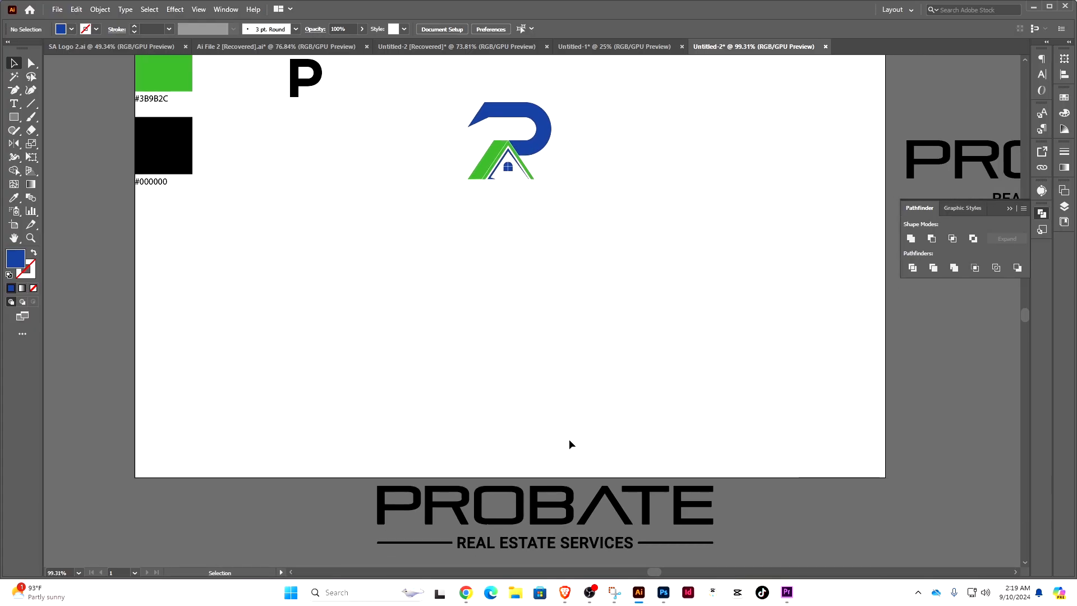
left_click_drag(650, 511, 608, 216)
left_click_drag(507, 260, 505, 228)
left_click(563, 264)
left_click_drag(560, 258, 573, 354)
left_click_drag(527, 304, 606, 270)
scroll(612, 280, "up", 3)
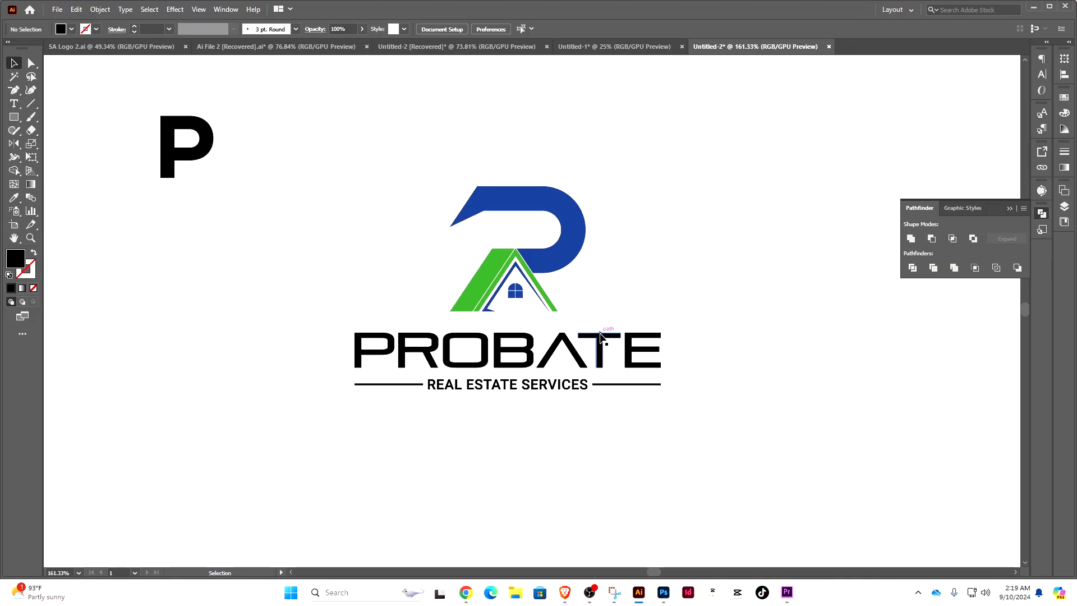
Fill the PROBATE wordmark and the tagline with the blue sampled from the icon's bowl
left_click(579, 242)
mouse_move(571, 232)
left_mouse_down()
mouse_move(606, 228)
mouse_move(562, 238)
left_mouse_up()
left_click(513, 351)
left_click(14, 198)
left_click(502, 204)
left_click(14, 63)
left_click_drag(678, 424, 565, 386)
left_click(14, 197)
left_click(512, 206)
left_click(14, 63)
Move the tagline and its side lines slightly closer beneath the PROBATE wordmark
left_click_drag(513, 426, 477, 347)
left_click_drag(498, 386, 500, 374)
left_click_drag(691, 442, 527, 446)
left_click_drag(527, 446, 691, 390)
left_click_drag(723, 421, 619, 304)
left_click(638, 325)
left_click(533, 271)
scroll(477, 261, "up", 5)
scroll(677, 339, "down", 5)
left_click_drag(670, 365, 404, 341)
Replace the blue PROBATE wordmark with a scaled-down copy of the black PROBATE text from beside the artboard
left_click(432, 308)
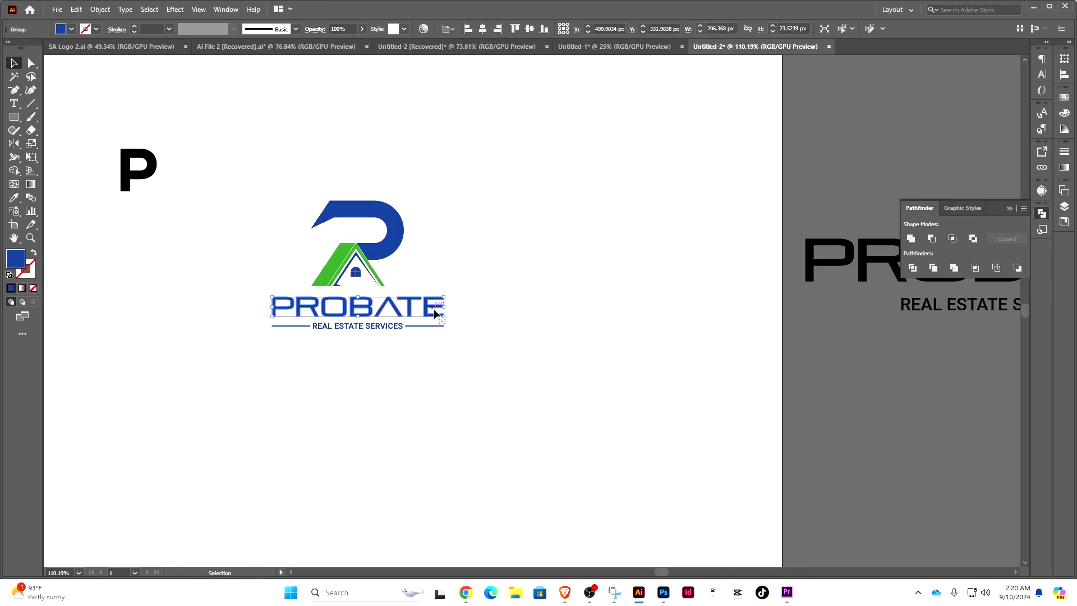
key("Delete")
left_click_drag(847, 260, 318, 316)
left_click_drag(655, 315, 417, 315)
left_click_drag(387, 318, 366, 307)
Set the tracking of the new PROBATE text to 200
scroll(366, 307, "up", 5)
left_click(1042, 75)
left_click(975, 118)
type("200")
key("Return")
left_click(529, 297)
Set the PROBATE text's tracking to 100 and convert the text to outlines
left_click_drag(509, 307, 482, 286)
left_click(974, 118)
type("100")
key("Return")
key("ctrl+shift+o")
left_click(527, 292)
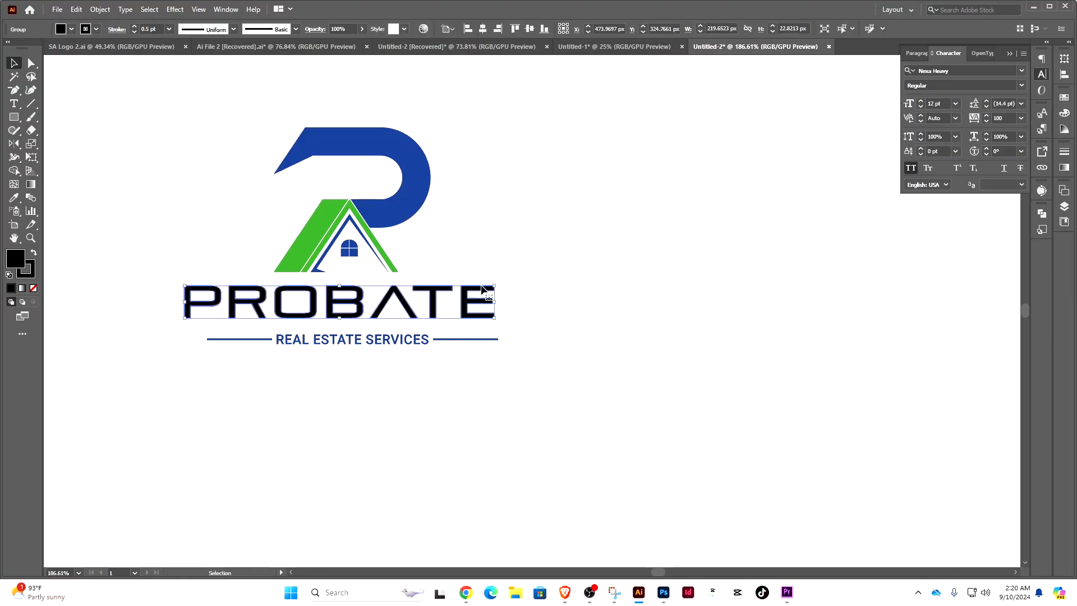
Scale the icon down to about 93 px wide and tidy its position above the wordmark
left_click(412, 168)
left_click_drag(352, 127, 361, 153)
left_click(499, 247)
left_click_drag(502, 281, 507, 250)
scroll(507, 247, "up", 1)
left_click(469, 275)
left_click_drag(327, 292, 328, 287)
Expand the outlined PROBATE wordmark into plain shapes
left_click(171, 207)
left_click(184, 270)
left_click(100, 9)
left_click(121, 142)
left_click(511, 378)
Fit the PROBATE wordmark to the tagline's width and position it evenly between the icon and the tagline
left_click_drag(459, 315, 459, 302)
left_click_drag(502, 303, 474, 302)
left_click(459, 396)
left_click_drag(449, 406, 348, 406)
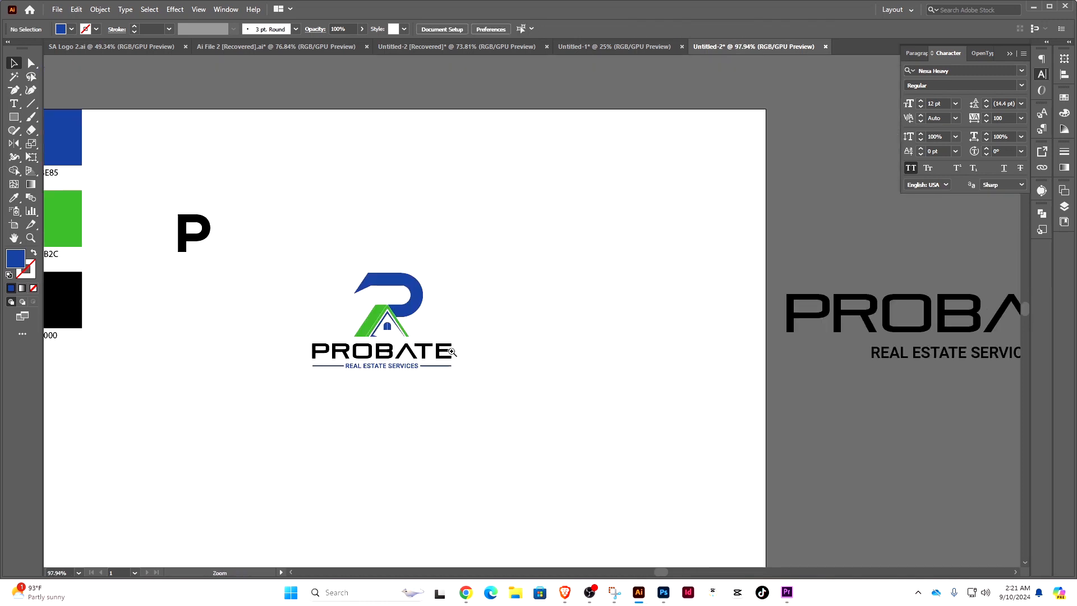
left_click_drag(451, 351, 525, 328)
left_click_drag(371, 309, 456, 320)
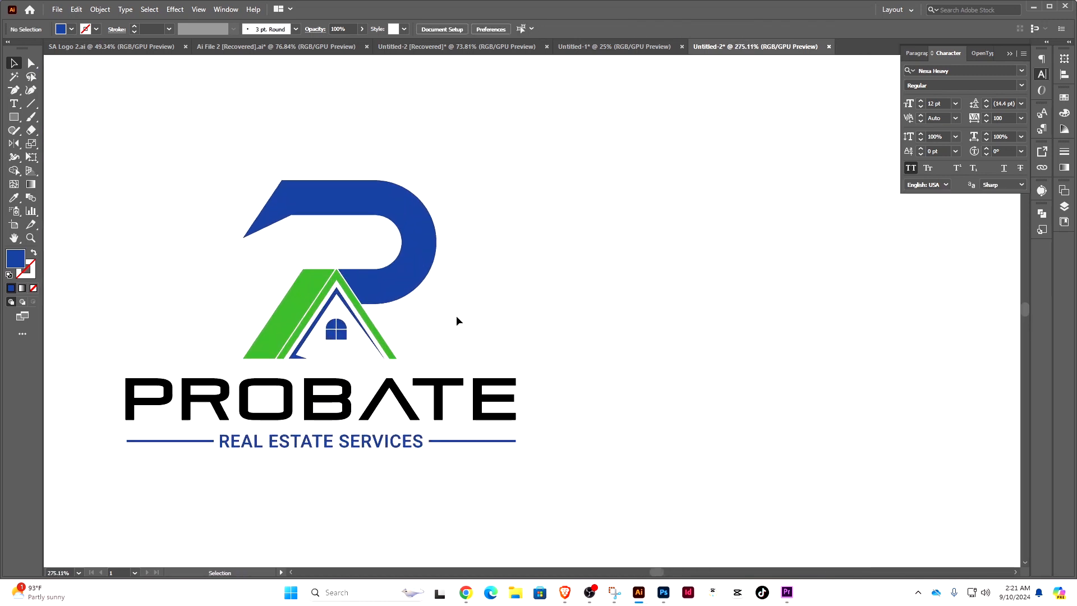
Ungroup the icon, including its nested group, so the bowl and house parts can be edited separately
left_click(404, 285)
right_click(395, 277)
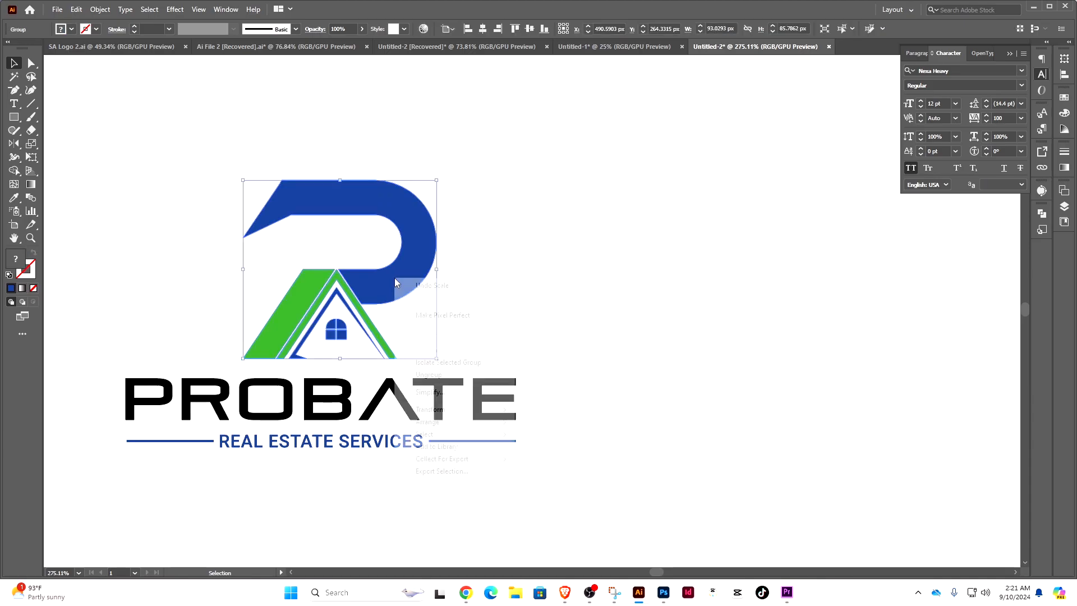
left_click(451, 375)
left_click(467, 312)
left_click(406, 287)
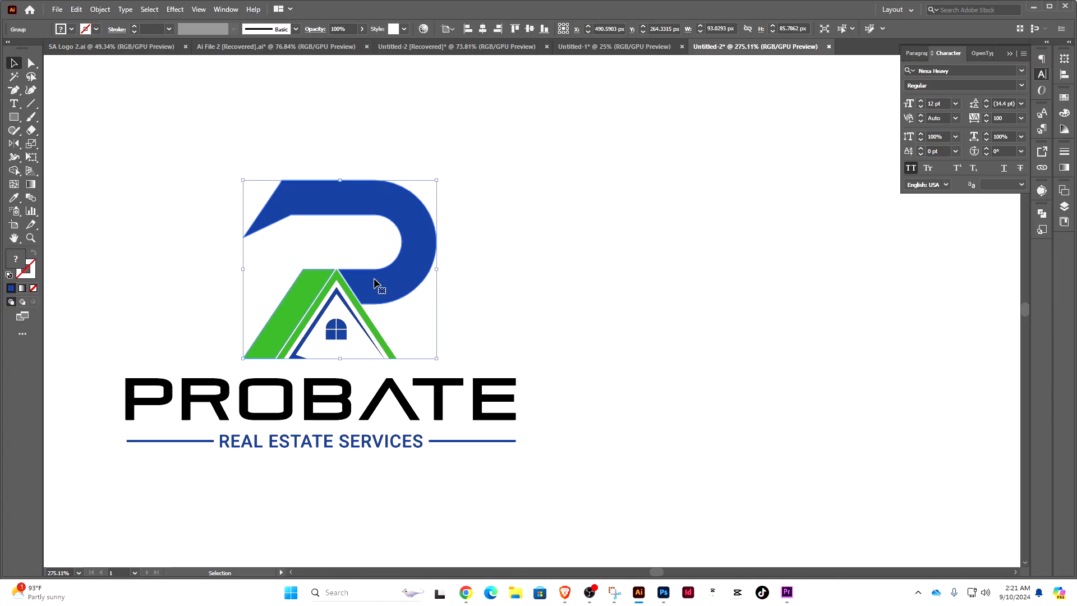
right_click(375, 284)
left_click(408, 376)
Move the blue bowl slightly down and to the right so its lower end meets the house roof
left_click_drag(374, 287, 388, 306)
left_click_drag(384, 308, 427, 283)
left_click(485, 302)
left_click(486, 298)
Fill the house's outer roof outline with the blue sampled from the bowl
key("a")
scroll(340, 292, "up", 3)
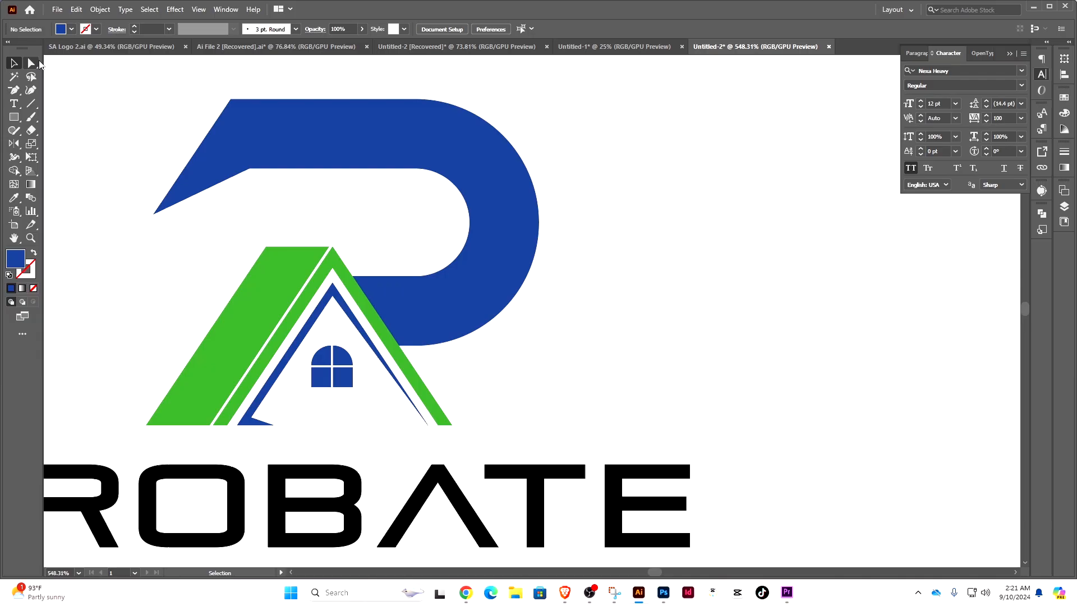
left_click(338, 261)
key("i")
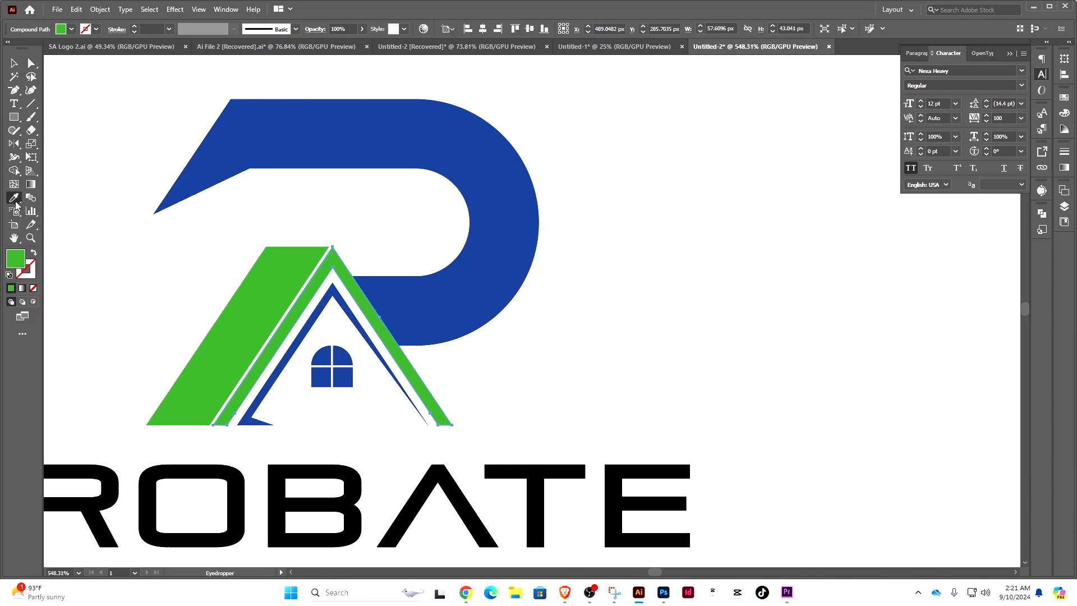
left_click(442, 324)
Fill the house's inner roof outline with the green sampled from the P's leg
key("a")
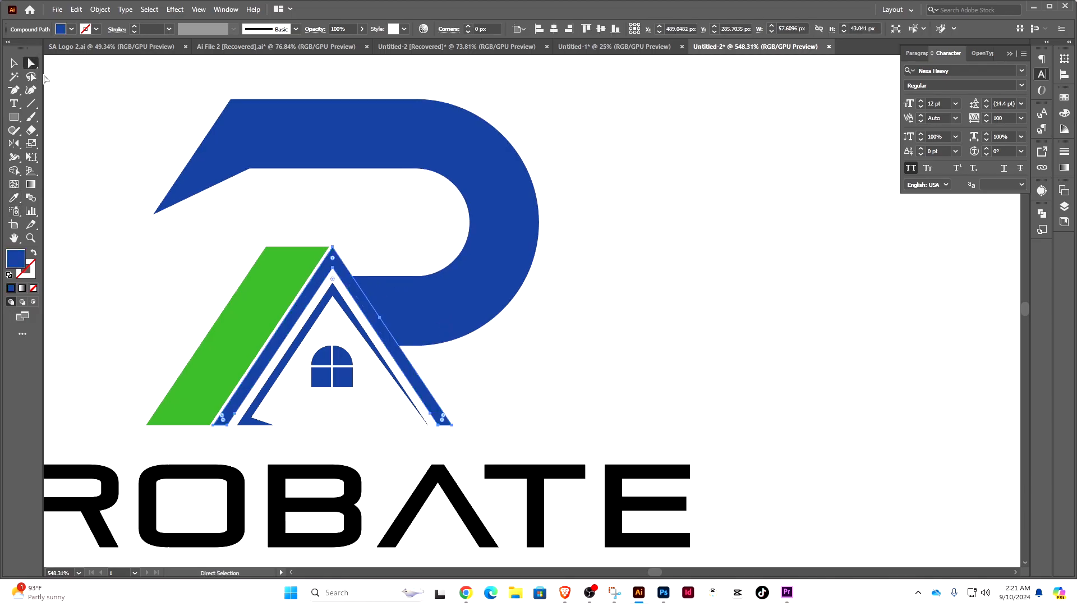
left_click(332, 289)
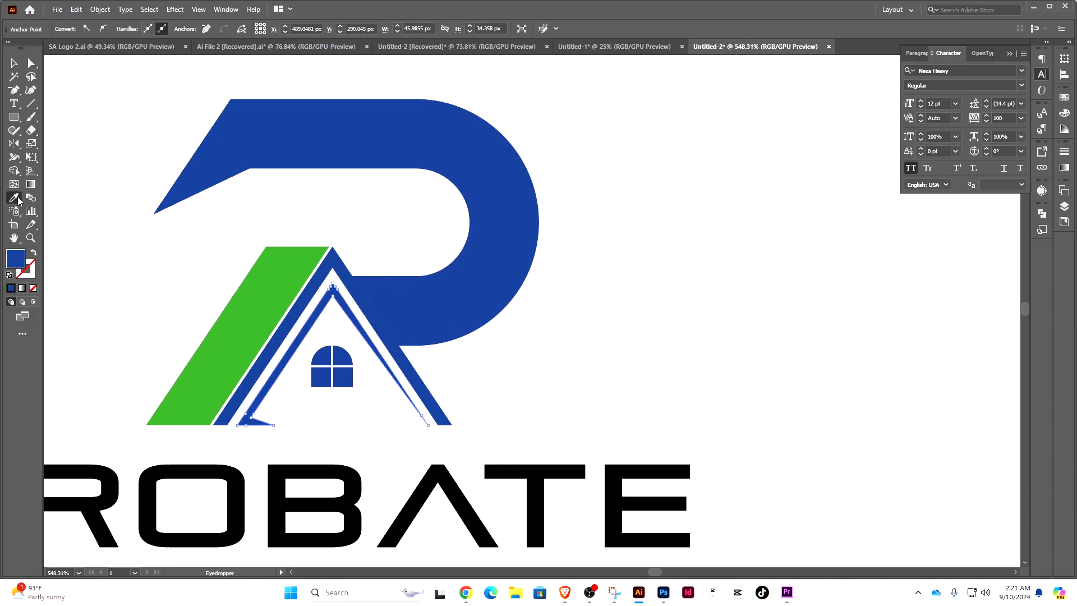
left_click(242, 294)
key("v")
left_click(225, 283)
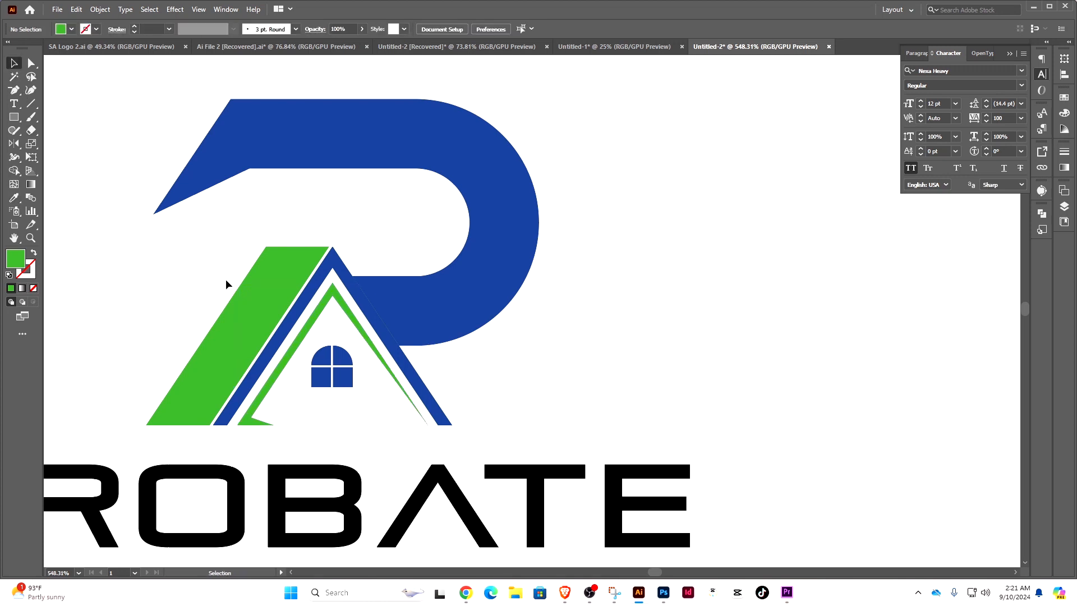
Raise the anchor point at the bowl's pointed left tip slightly
scroll(577, 349, "down", 6)
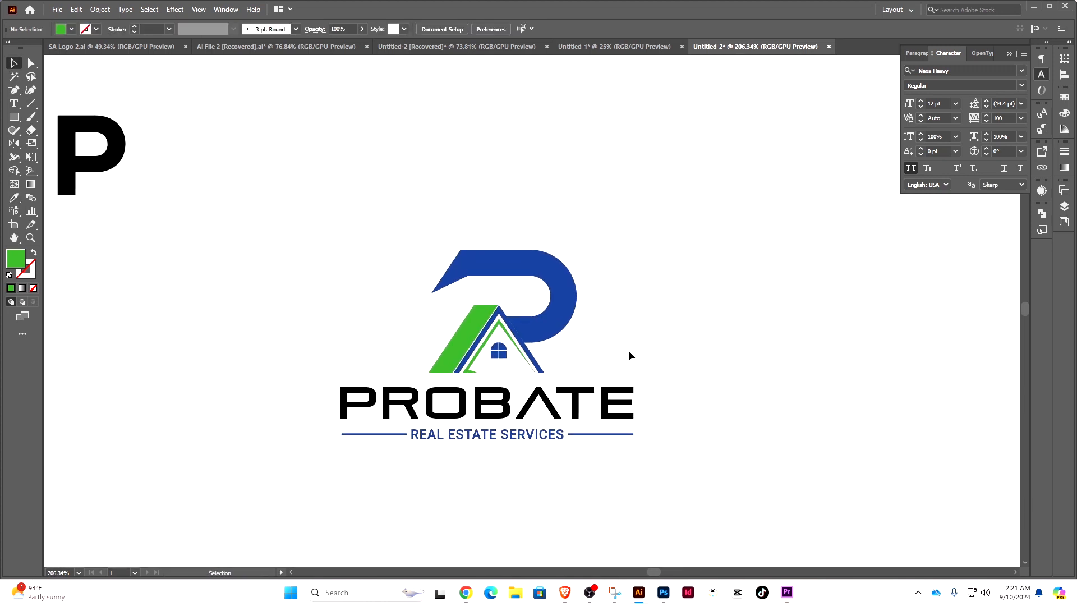
scroll(617, 325, "up", 2)
key("a")
left_click_drag(391, 284, 392, 279)
key("v")
left_click(215, 162)
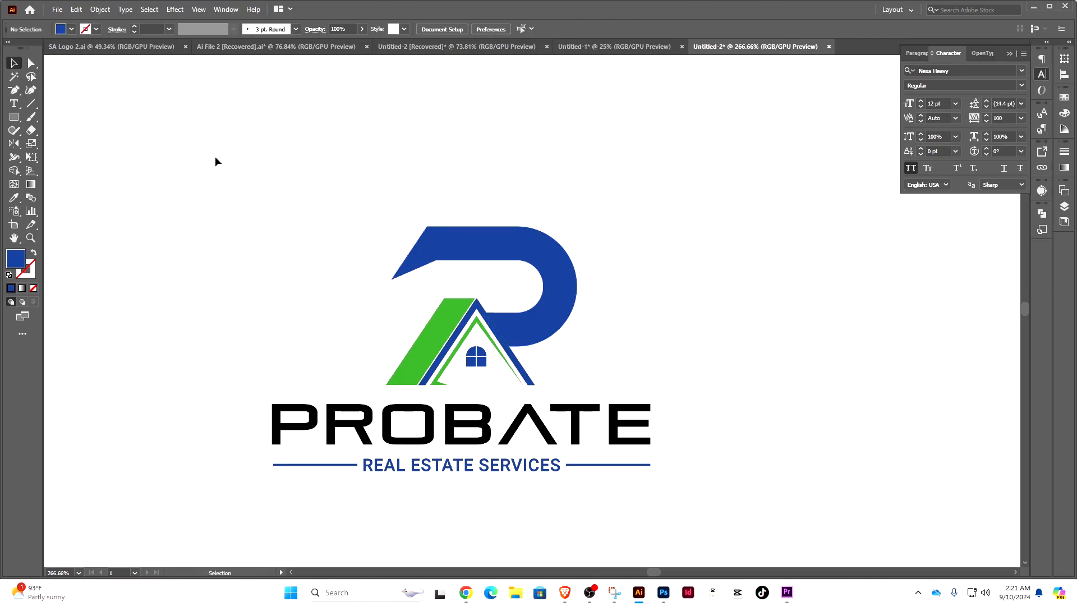
Draw a closed triangle with the Pen tool over the bowl's pointed left end, from top corner to inner bend to tip
scroll(449, 283, "up", 2)
right_click(16, 94)
left_click(59, 91)
left_click_drag(422, 200, 430, 222)
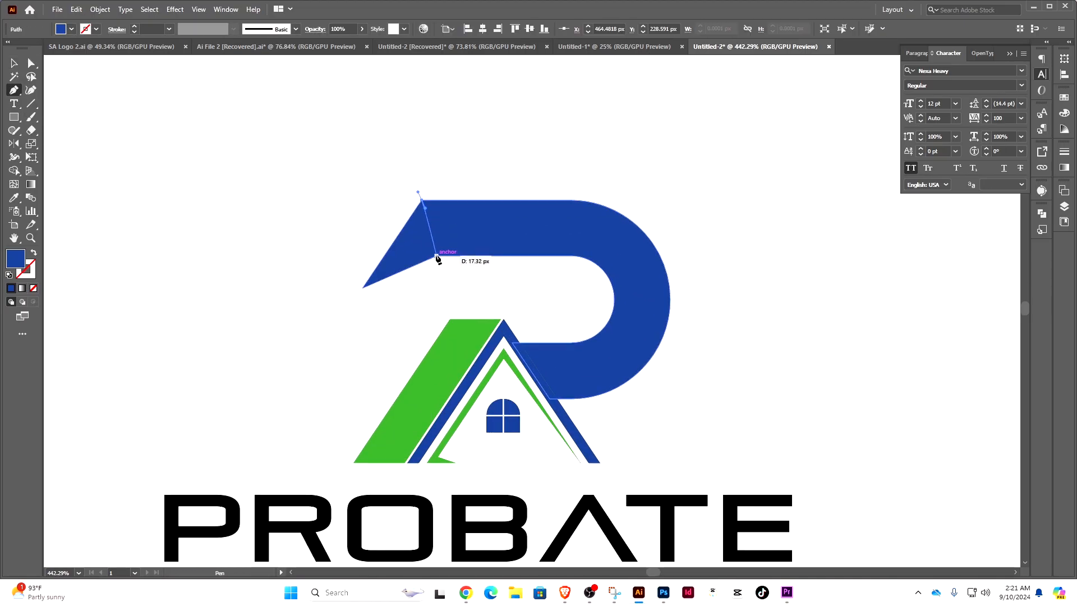
key("ctrl+z")
left_click(421, 200)
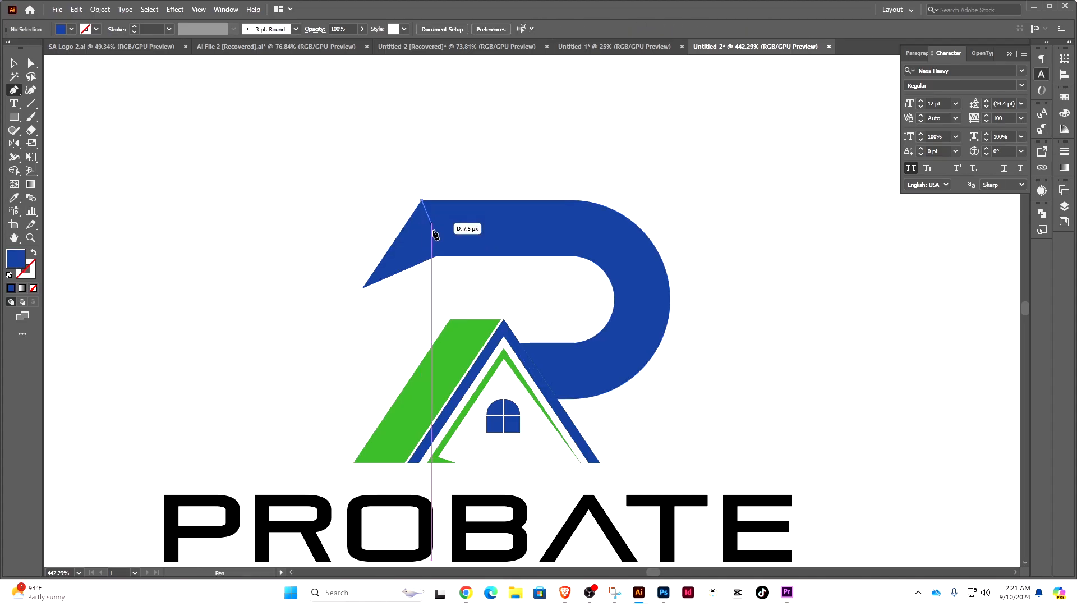
left_click(437, 256)
left_click(362, 288)
left_click(421, 200)
Fill the new triangle with the green sampled from the P's leg
key("i")
left_click(443, 344)
key("a")
left_click_drag(345, 271, 381, 280)
left_click(368, 321)
scroll(387, 324, "down", 1)
Use the Shape Builder to cut the blue tip off the bowl beneath the green triangle
left_click(14, 63)
scroll(417, 238, "up", 10)
left_click_drag(365, 185, 518, 267)
scroll(480, 128, "up", 4)
key("shift+m")
mouse_move(354, 203)
left_mouse_down()
mouse_move(431, 292)
mouse_move(502, 300)
left_mouse_up()
scroll(318, 261, "down", 10)
left_click(14, 62)
left_click(117, 97)
left_click(395, 295)
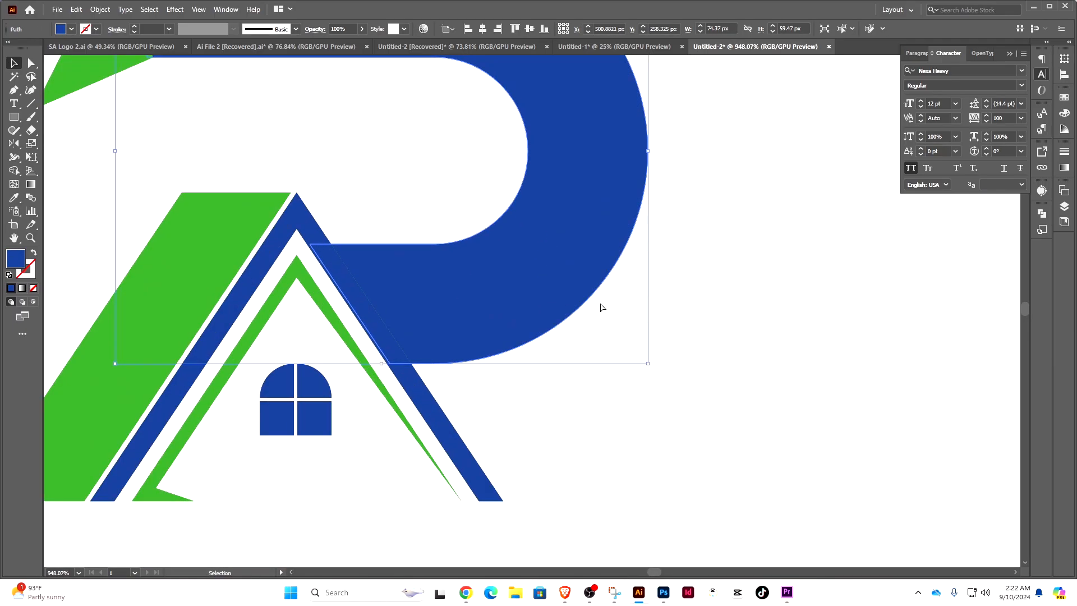
left_click(653, 342)
Adjust the anchor points where the blue bar meets the green tip, extending the bar to the left and narrowing the tip
key("a")
left_click_drag(653, 343, 603, 336)
left_click_drag(460, 163, 583, 168)
left_click_drag(190, 224, 217, 252)
left_click(133, 209)
left_click(229, 258)
left_click(216, 231)
left_click(263, 218)
left_click_drag(526, 294, 404, 339)
left_click_drag(415, 248, 527, 350)
left_click_drag(471, 343, 314, 326)
Replace the narrow green tip at the blue bar's pointed end with a copy of the P's slanted green leg
left_click(14, 63)
left_click(185, 146)
scroll(409, 270, "down", 5)
left_click_drag(184, 182, 573, 355)
left_click(513, 336)
left_click_drag(375, 312, 429, 314)
key("a")
left_click_drag(246, 202, 299, 254)
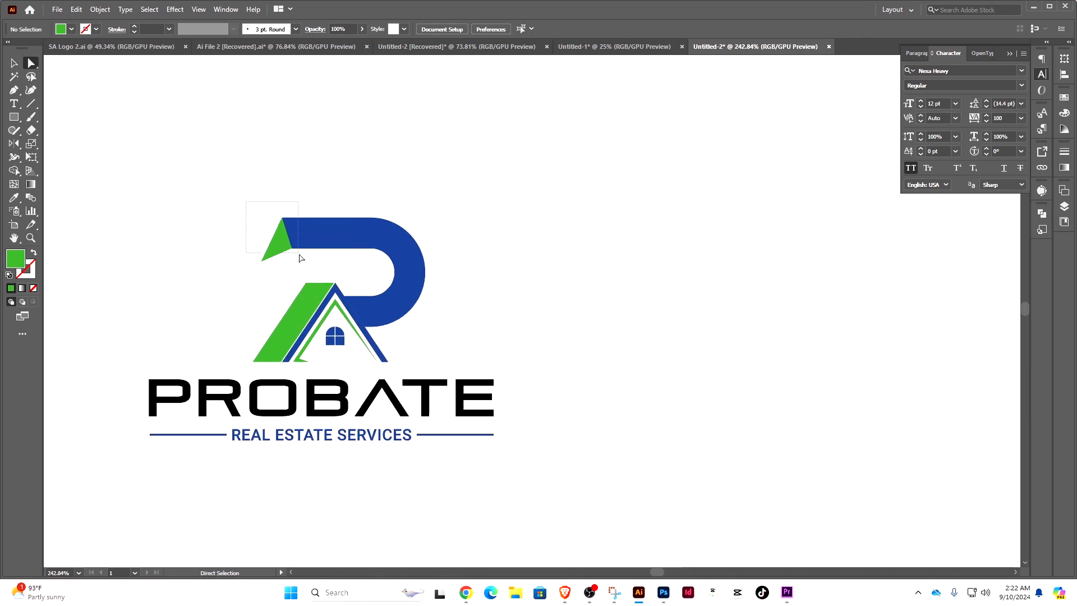
scroll(320, 267, "up", 2)
left_click_drag(312, 299, 292, 192)
Use the Shape Builder on the P icon to cut away the excess where the green copy overlaps the blue bar
key("v")
left_click_drag(167, 128, 364, 337)
scroll(268, 202, "up", 4)
key("shift+m")
left_click(342, 147, "alt")
scroll(275, 264, "up", 1)
left_click_drag(211, 343, 305, 261)
scroll(315, 265, "down", 6)
scroll(342, 294, "up", 2)
Adjust the anchor points along the slanted seam where the upper green stroke meets the blue bar
key("a")
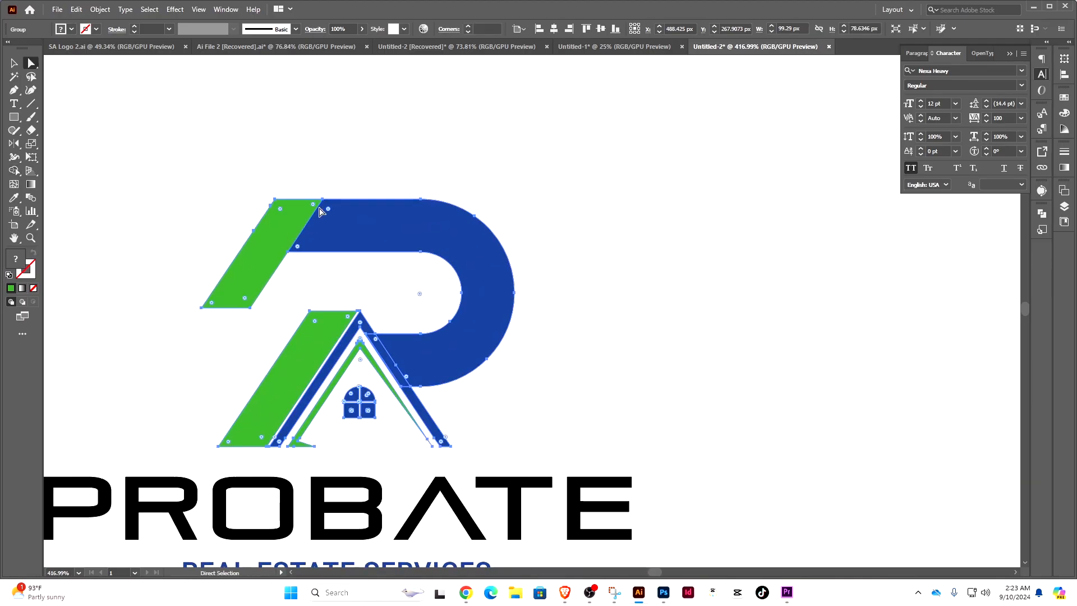
left_click(322, 199)
left_click(250, 307, "shift")
left_click(288, 252, "shift")
left_click(57, 84)
key("v")
scroll(424, 273, "down", 5)
scroll(381, 297, "up", 2)
left_click(387, 295)
left_click(519, 281)
scroll(428, 256, "up", 3)
Use the Shape Builder to clean up the small sliver in the upper part of the P icon
key("a")
left_click_drag(124, 115, 387, 275)
key("shift+m")
scroll(341, 224, "up", 3)
left_click_drag(334, 230, 350, 231)
scroll(413, 252, "down", 4)
Widen the upper green stroke slightly by shifting its lower anchor point to the right
left_click(31, 63)
left_click(326, 283)
left_click_drag(291, 314, 305, 314)
left_click(14, 63)
left_click(73, 95)
scroll(449, 273, "down", 3)
scroll(448, 272, "down", 2)
scroll(513, 293, "up", 3)
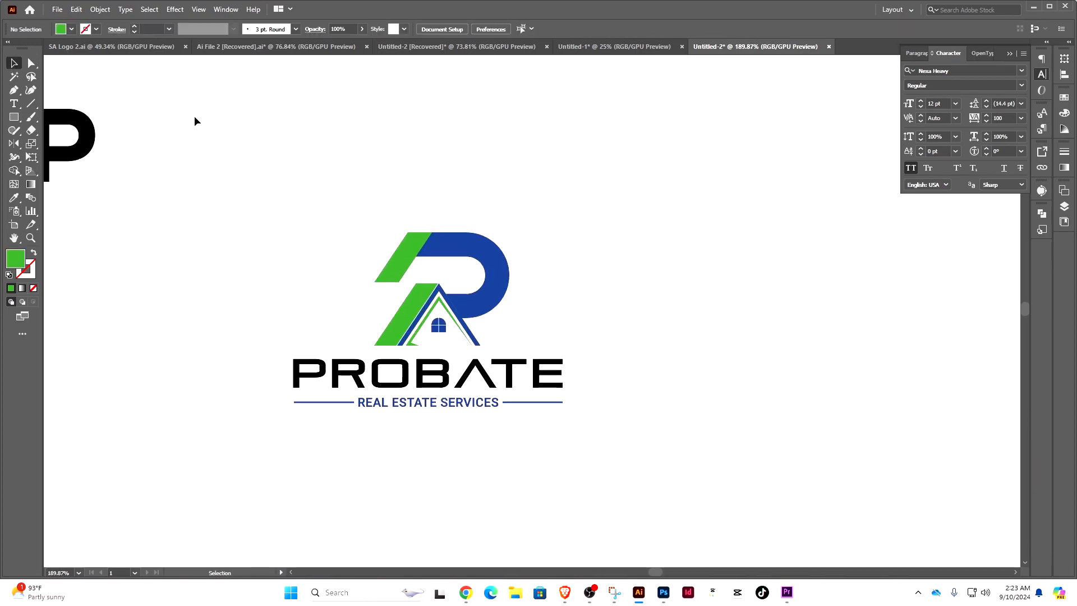
Scale the P-and-house icon down slightly and center it horizontally above the wordmark and tagline
left_click(449, 247)
left_click(440, 239, "shift")
left_click(441, 240, "shift")
left_click_drag(442, 232, 442, 237)
left_click_drag(442, 237, 445, 248)
scroll(563, 539, "up", 3)
left_click_drag(608, 421, 225, 129)
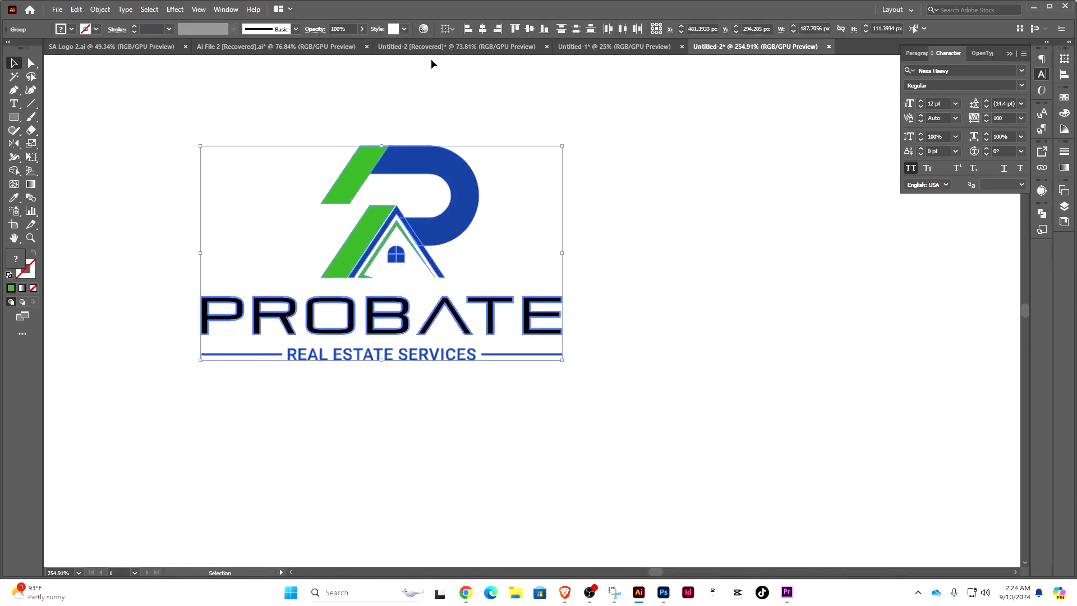
left_click(483, 28)
Fill the PROBATE wordmark with the blue sampled from the icon and unite its shapes with Pathfinder
left_click(263, 317)
left_click(14, 197)
left_click(398, 160)
left_click(14, 63)
left_click(1041, 213)
left_click(912, 239)
Fill the tagline and its side lines with the green of the P's leg and nudge them up toward the wordmark
scroll(476, 392, "up", 2)
left_click(449, 346)
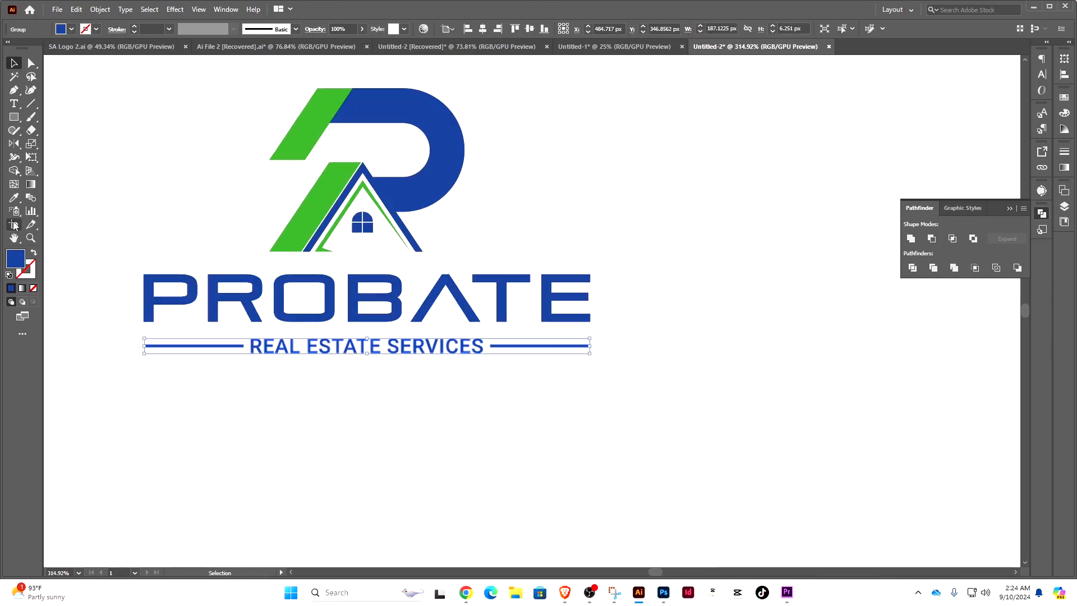
key("i")
left_click(315, 225)
key("v")
key("Up")
key("Up")
Scale the wordmark and tagline down together around their center beneath the icon
left_click_drag(416, 503, 535, 291)
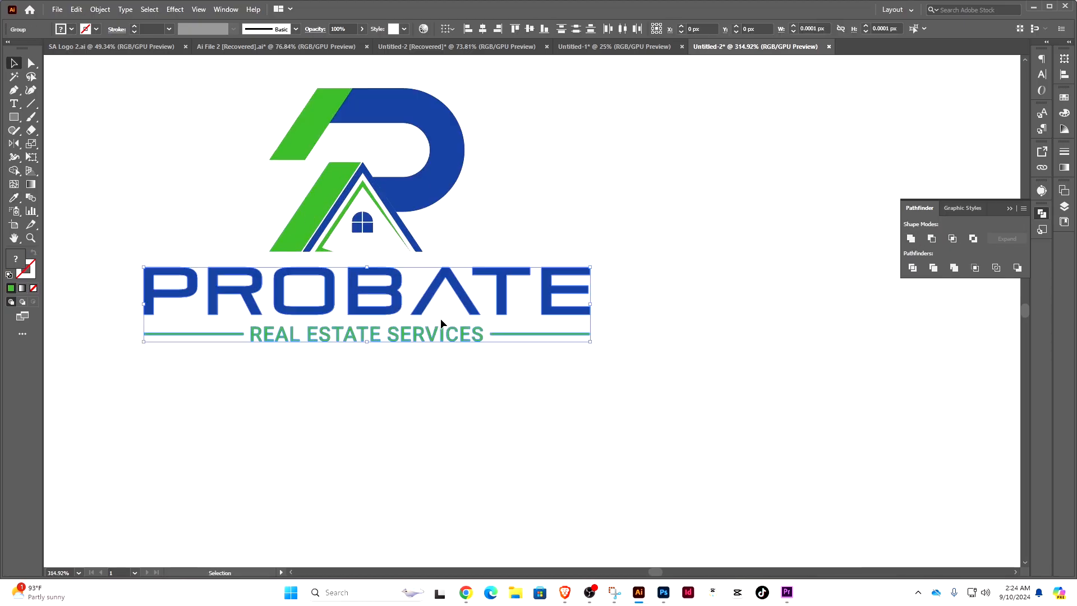
left_click_drag(367, 344, 374, 307)
left_click(451, 374)
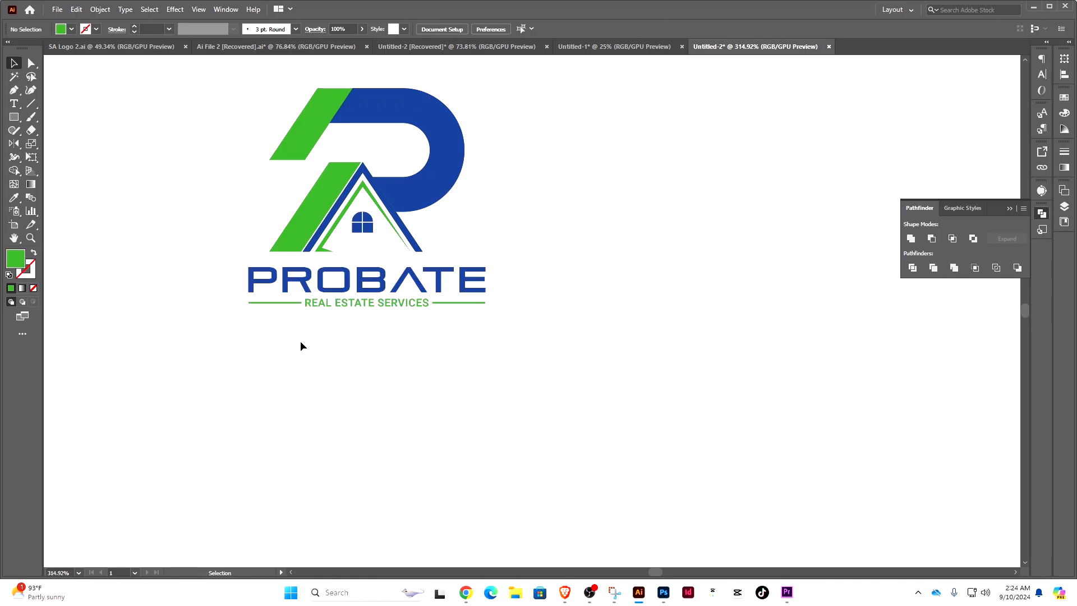
Scale the P-and-house icon down to suit the reduced wordmark and tagline
left_click_drag(347, 226, 378, 254)
left_click(468, 28)
left_click(570, 235)
left_click_drag(567, 240, 444, 289)
left_click(550, 289)
left_click_drag(585, 299, 511, 298)
left_click_drag(523, 216, 558, 251)
left_click_drag(459, 231, 460, 262)
left_click(562, 234)
left_click(429, 224)
left_click_drag(414, 193, 415, 206)
Position the reduced icon above the wordmark and fine-tune the vertical gap between them
left_click_drag(590, 204, 212, 417)
left_click_drag(487, 224, 383, 277)
key("Down")
key("Down")
key("Up")
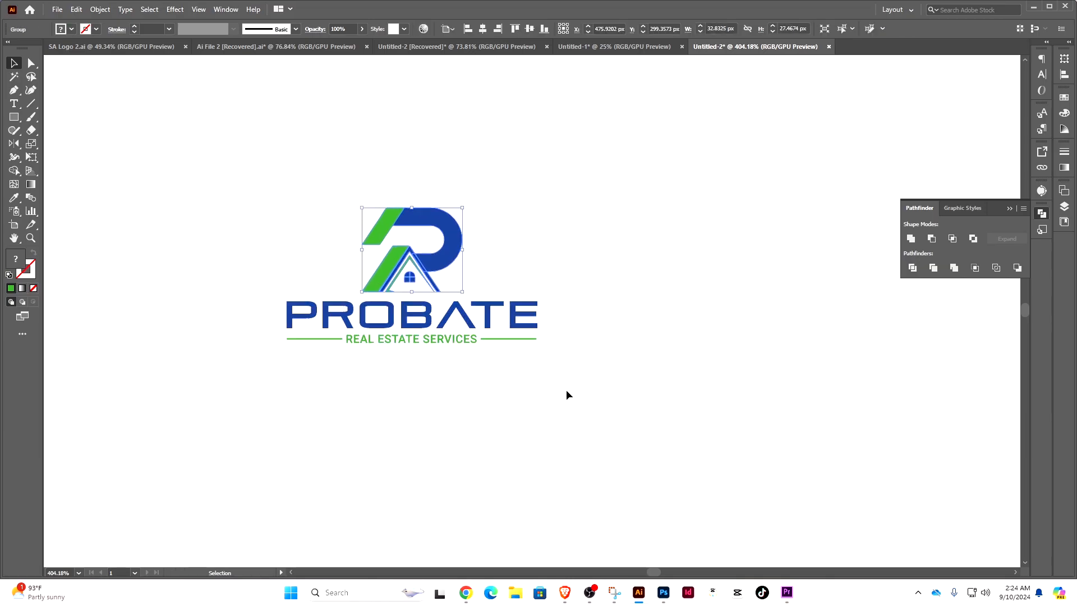
Center the icon, wordmark and tagline horizontally on each other and group them as one logo
left_click_drag(600, 229, 244, 399)
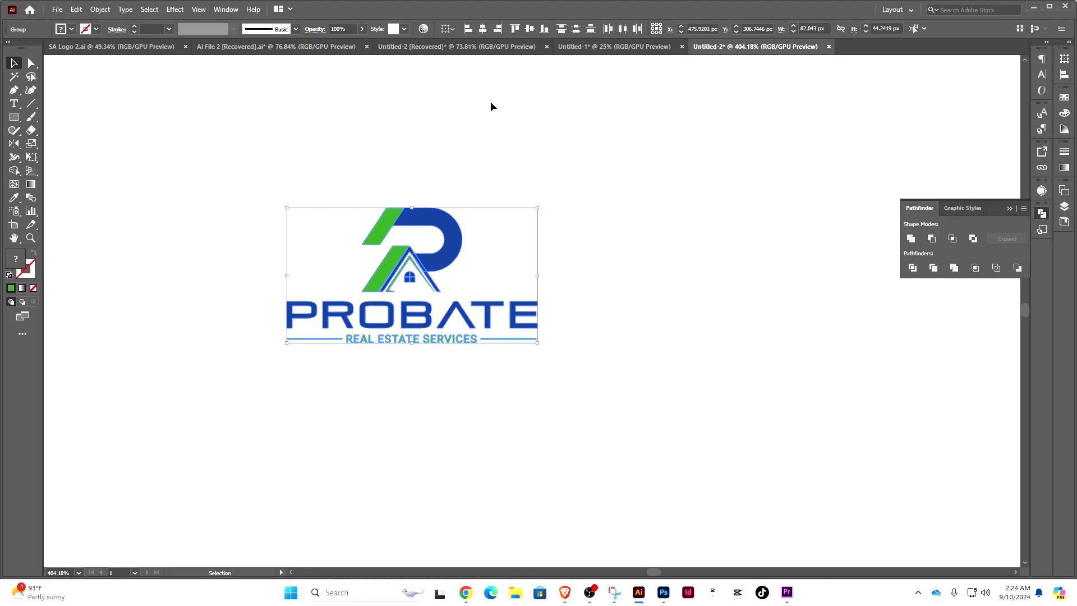
left_click(484, 32)
right_click(498, 216)
left_click(542, 303)
Move the leftover draft artwork off the artboard, leaving only the finished logo on it
left_click_drag(667, 329, 467, 350)
left_click(696, 351)
left_click_drag(700, 349, 522, 364)
left_click_drag(654, 406, 514, 301)
left_click_drag(513, 301, 449, 159)
left_click_drag(452, 239, 249, 252)
scroll(488, 250, "up", 5)
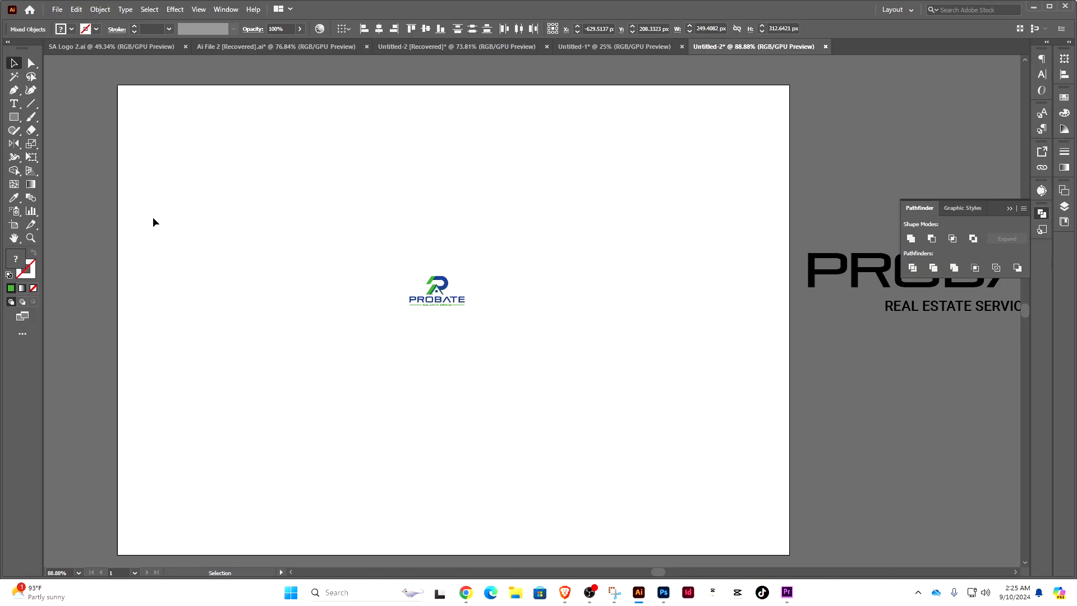
Enlarge the finished logo to about four times its size and move it to the left half of the artboard
left_click(14, 117)
key("v")
left_click_drag(271, 192, 503, 342)
left_click_drag(464, 274, 548, 231)
left_click_drag(477, 255, 485, 193)
left_click(663, 269)
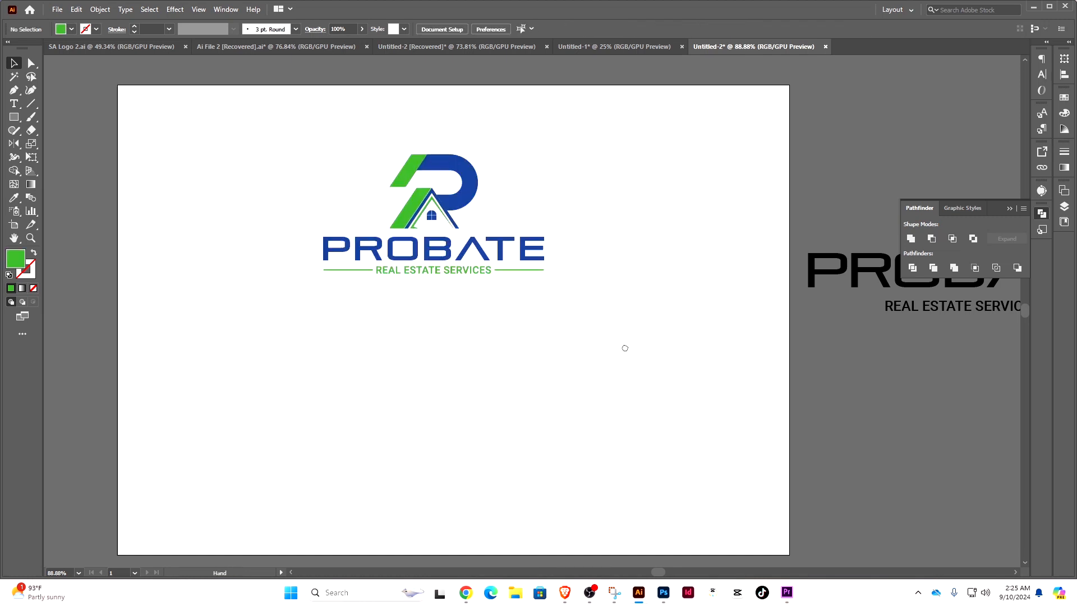
scroll(624, 348, "down", 1)
left_click_drag(466, 181, 351, 272)
left_click(396, 278)
Draw a green rectangle about 500 by 704 px covering the right half of the artboard
left_click_drag(14, 117, 50, 117)
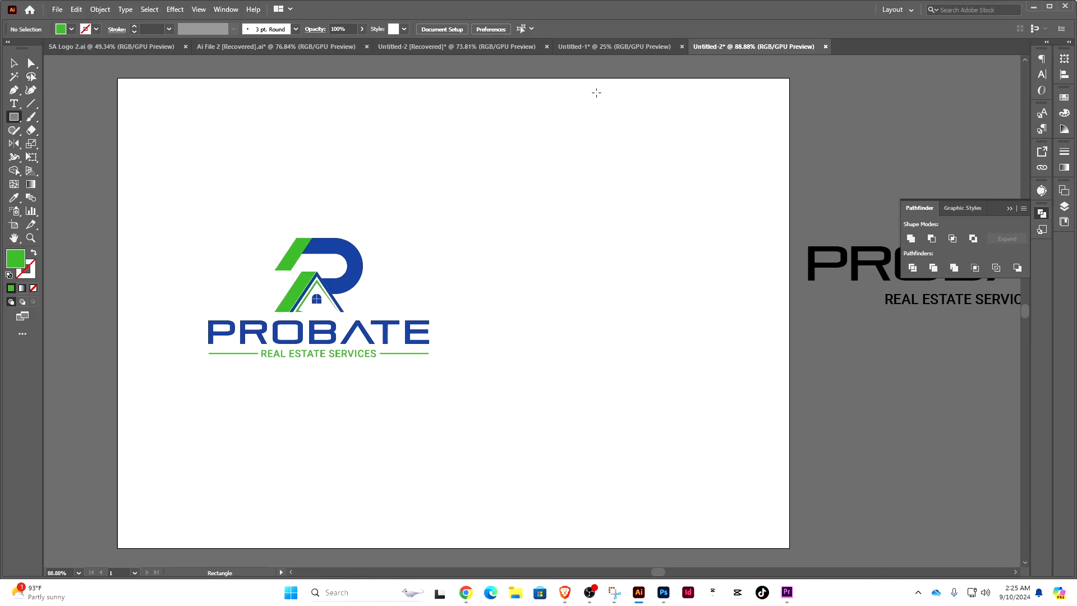
left_click_drag(788, 79, 453, 551)
key("v")
Scale the logo down slightly and center it in the white left half of the artboard
left_click(248, 232)
left_click_drag(352, 284, 329, 283)
left_click_drag(405, 299, 383, 299)
left_click_drag(314, 283, 325, 284)
left_click(352, 205)
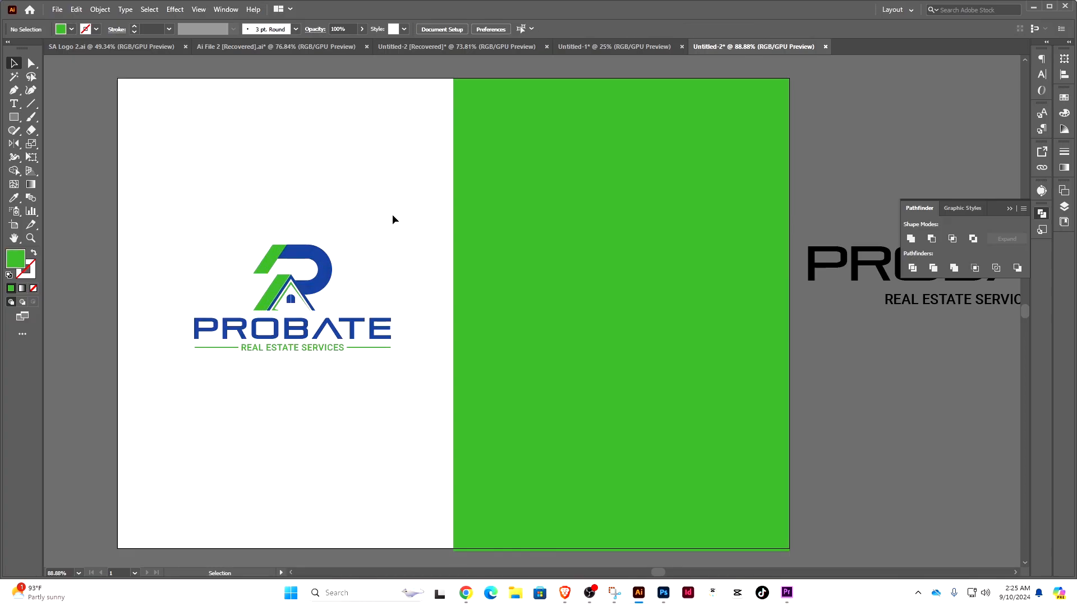
Split the green rectangle into a grid of two rows and one column with a 0 px gutter
left_click(549, 274)
left_click(99, 9)
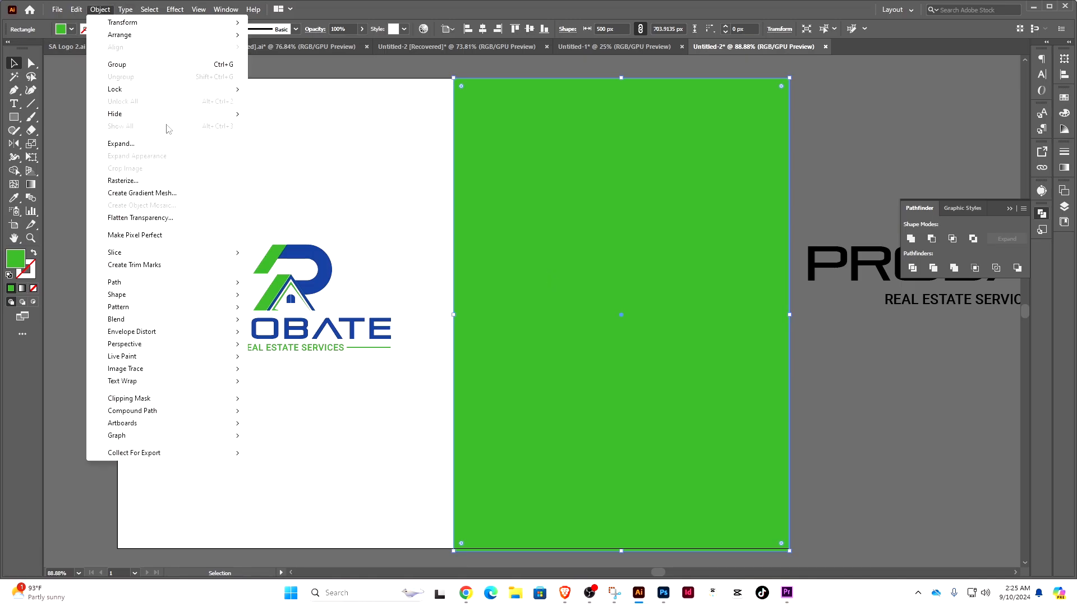
mouse_move(227, 286)
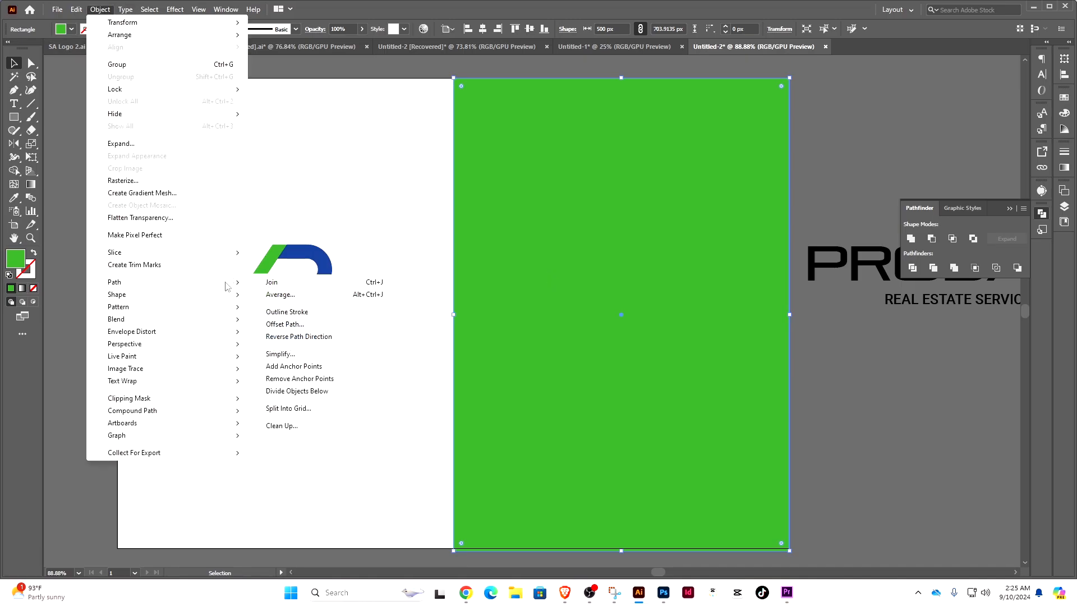
left_click(323, 409)
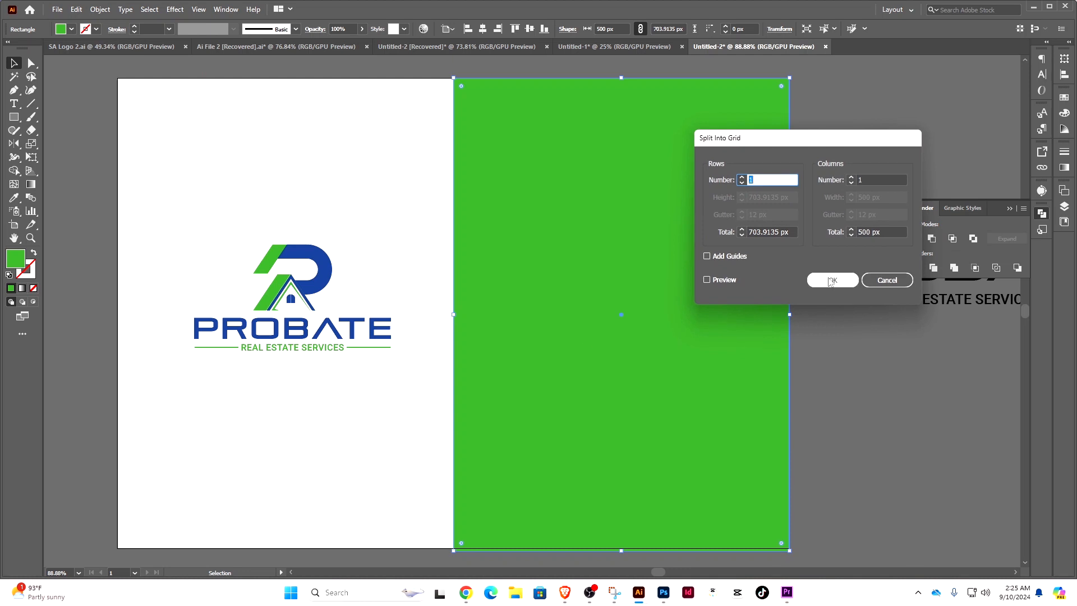
left_click(708, 280)
left_click(850, 178)
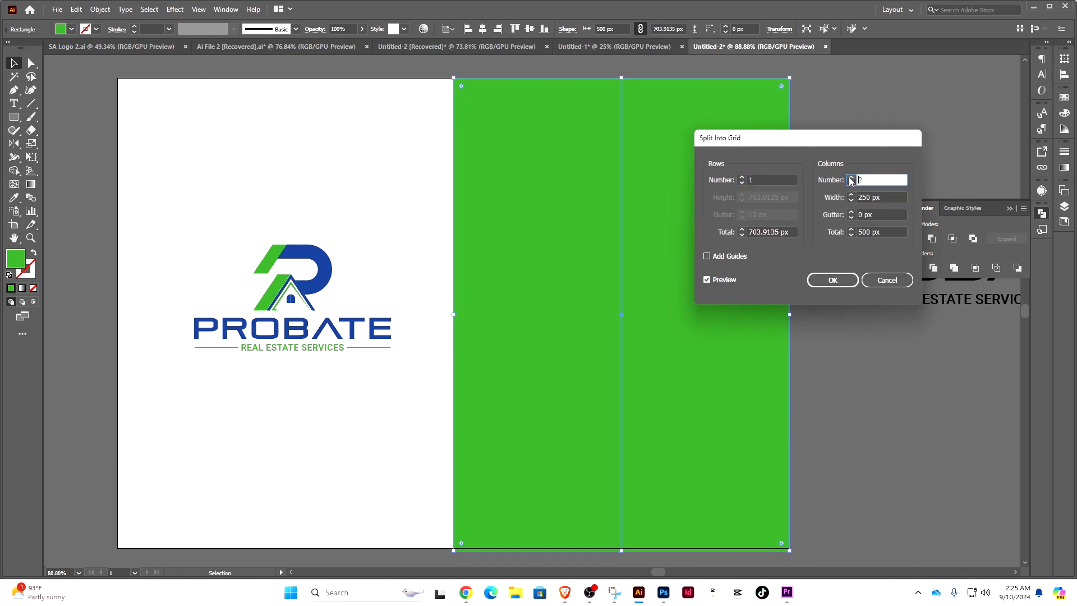
left_click(851, 183)
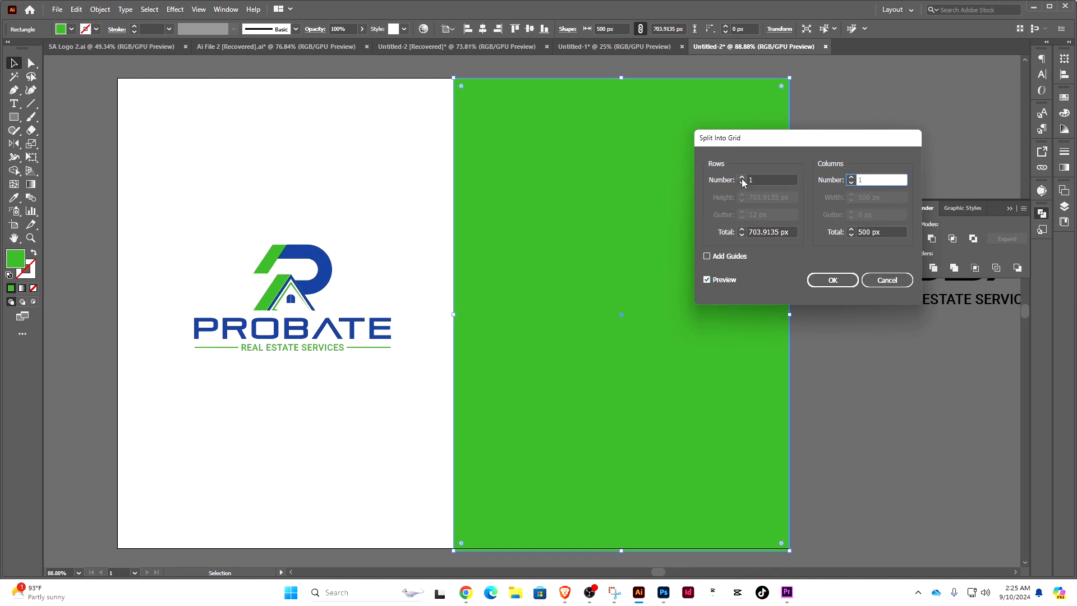
left_click(741, 178)
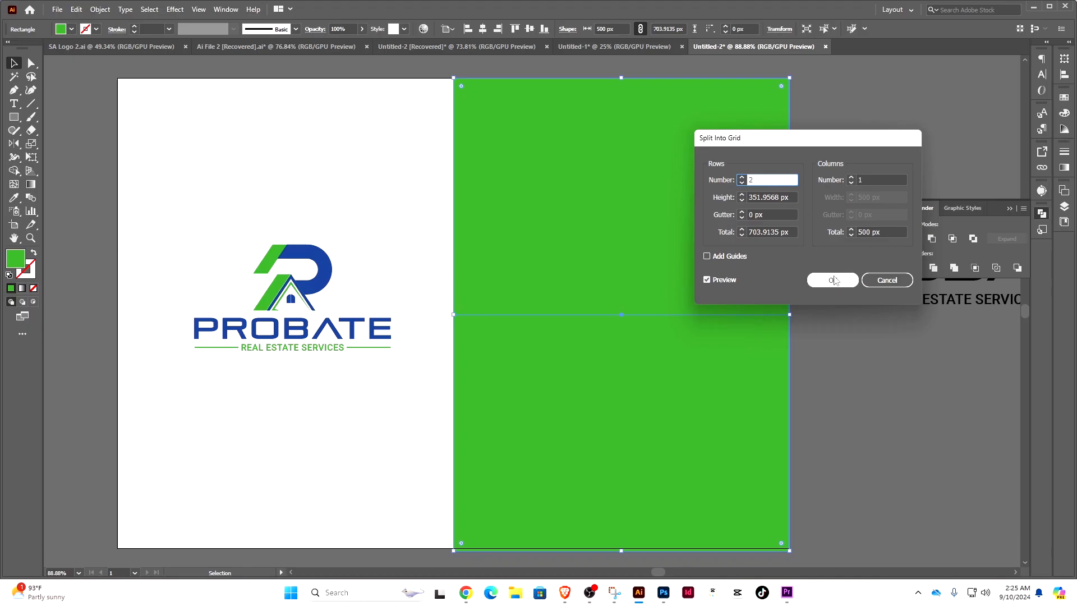
left_click(833, 280)
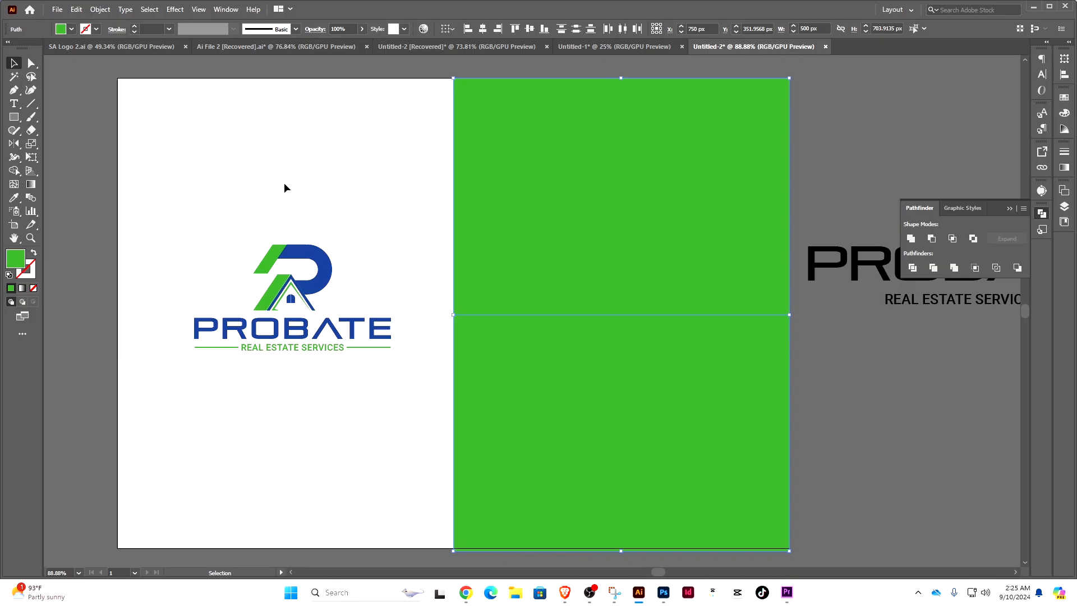
Place a copy of the logo in the upper green panel, scaled to about 257 by 138 px
left_click_drag(284, 186, 350, 350)
left_click_drag(326, 287, 650, 184)
left_click_drag(719, 141, 707, 148)
Fill the logo copy on the green panel with white sampled from the artboard
key("i")
left_click(221, 173)
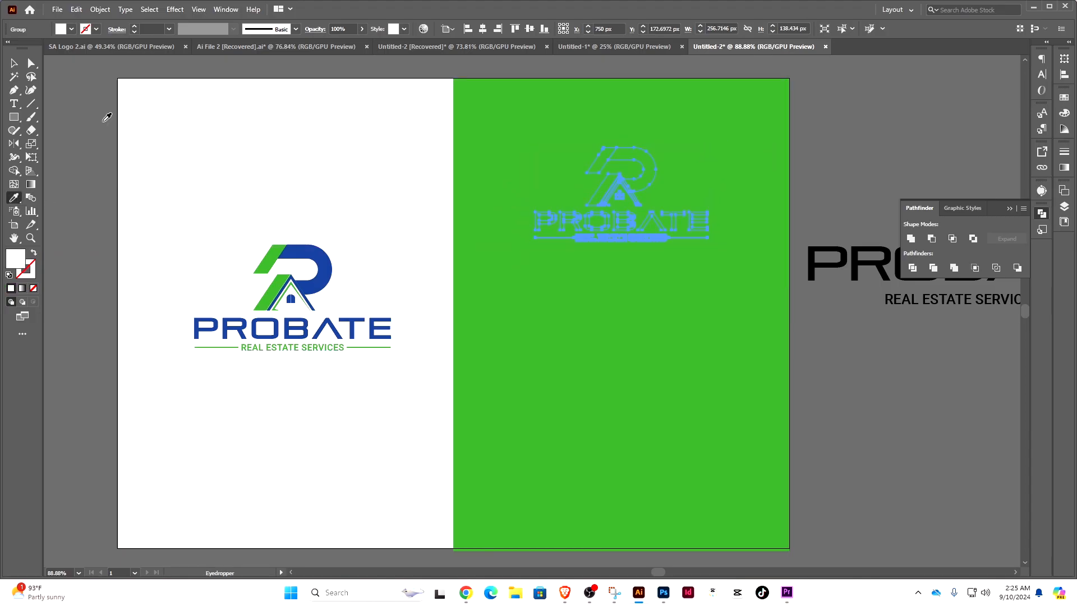
left_click(15, 64)
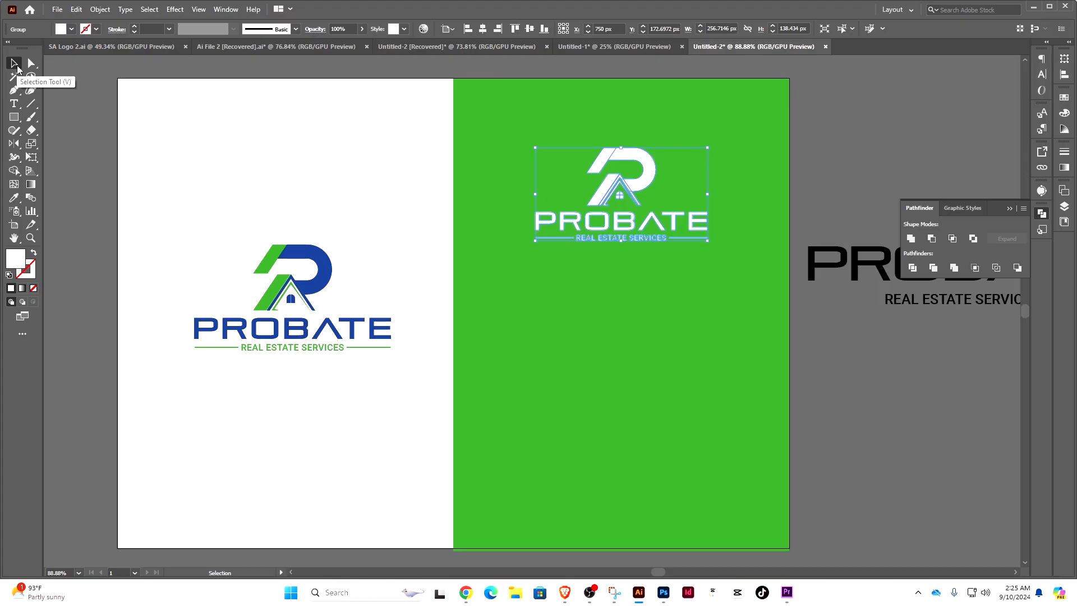
Fill the lower right panel with the blue sampled from the logo icon
left_click(560, 351)
left_click(14, 198)
left_click(312, 250)
left_click(14, 62)
left_click(199, 117)
Copy the white logo straight down onto the center of the blue panel
left_click_drag(655, 235, 656, 419)
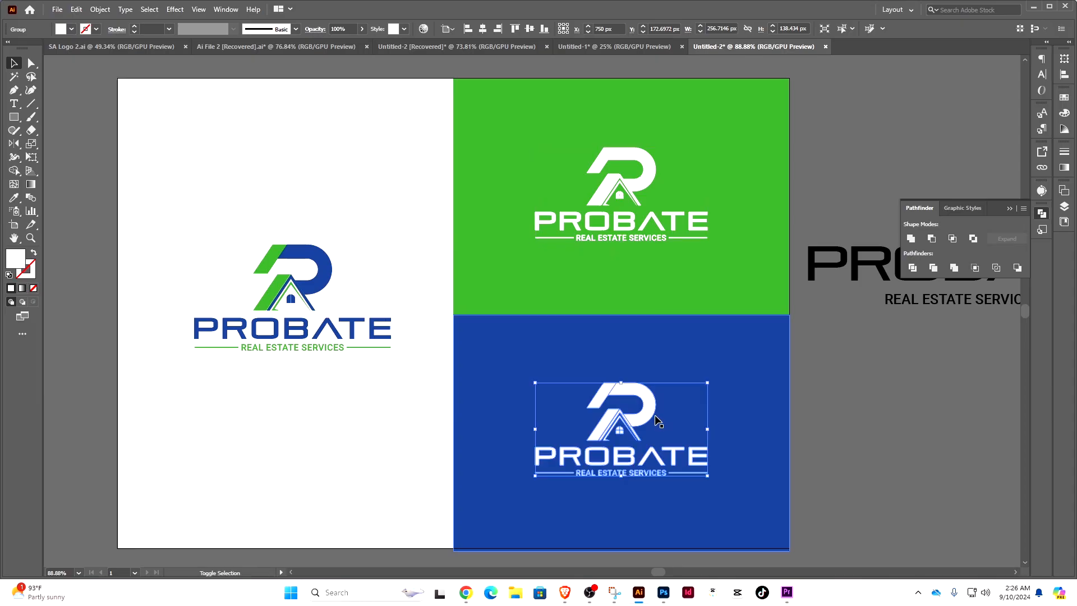
left_click(375, 259)
scroll(753, 378, "down", 3)
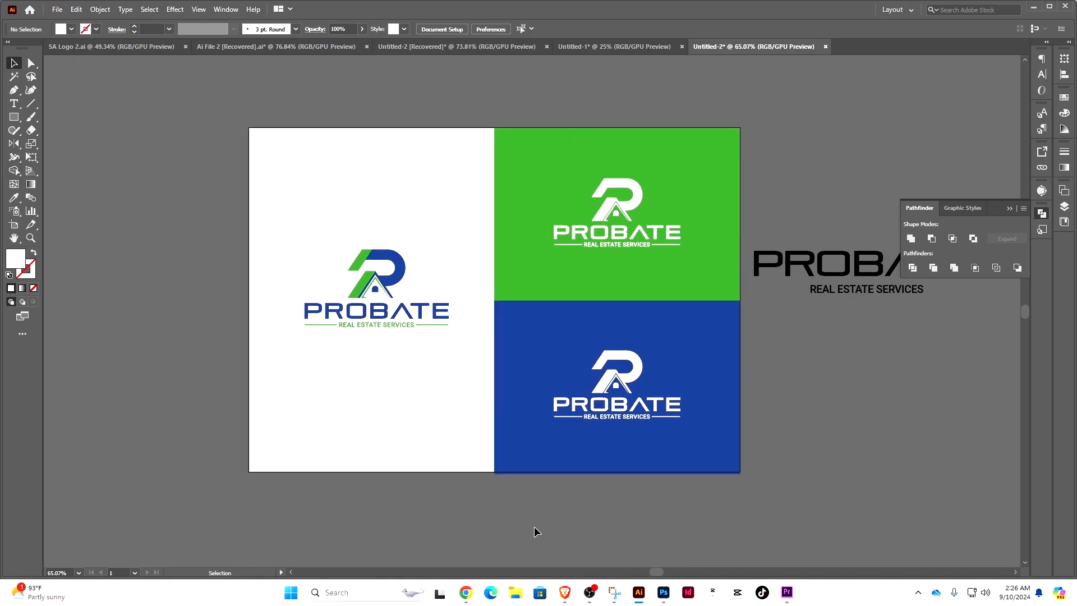
Switch to Photoshop and open the contents of the mockup's Your Logo smart object
left_click(663, 593)
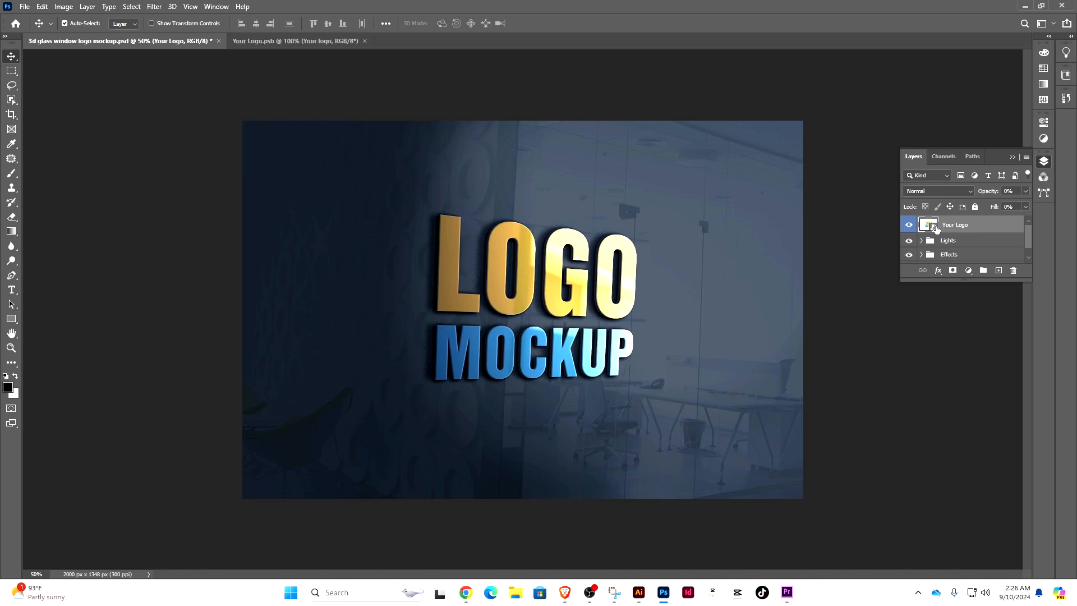
double_click(934, 226)
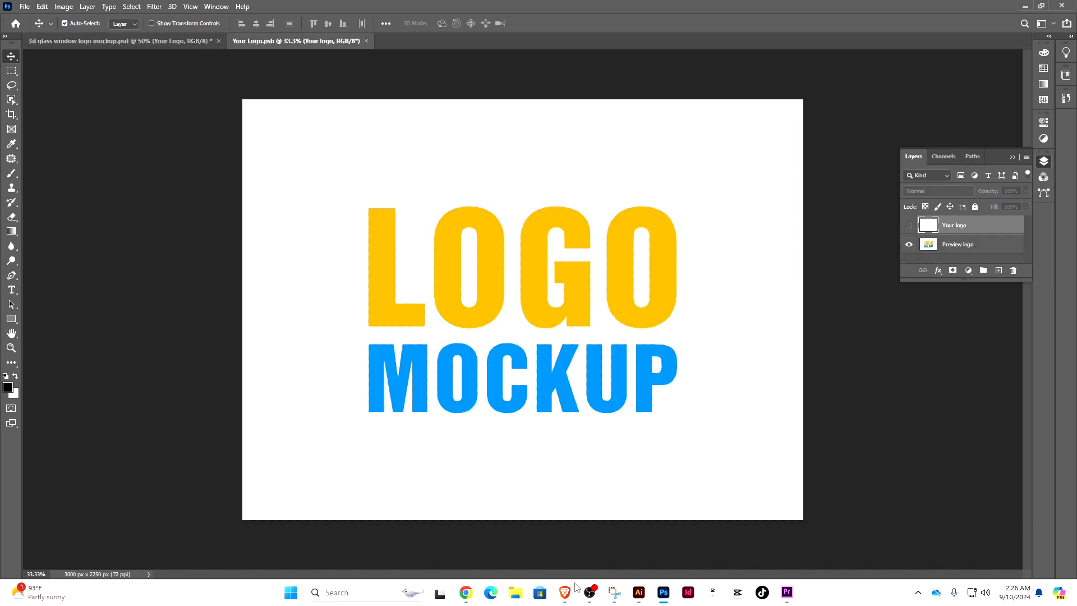
Bring the full-color logo from Illustrator into Your Logo.psb, enlarge it over the placeholder text, and commit the placement
left_click(638, 593)
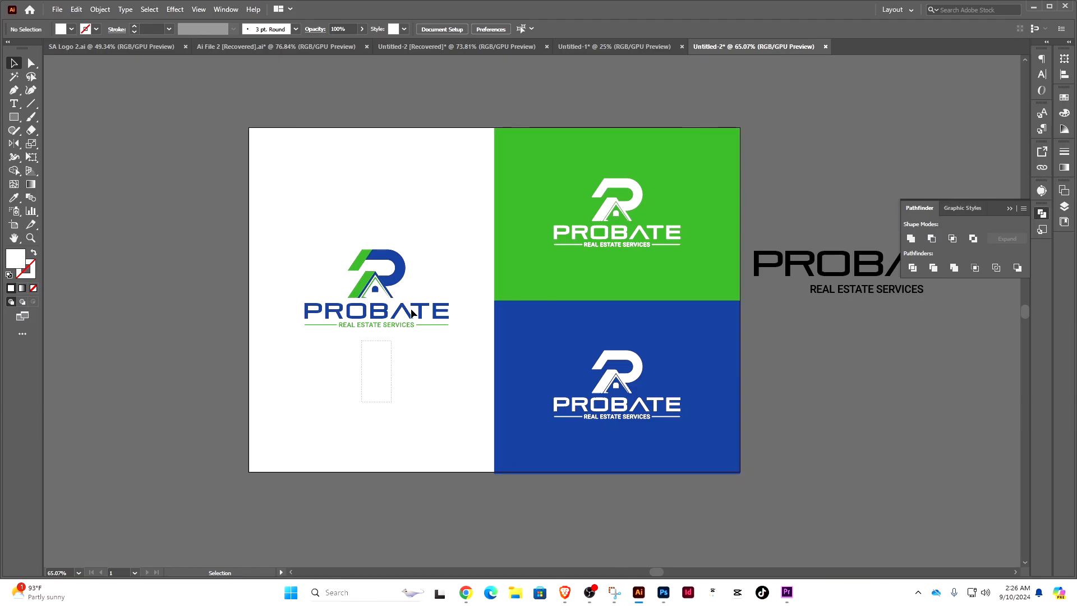
left_click_drag(399, 323, 665, 557)
left_click_drag(525, 298, 708, 188)
left_click_drag(566, 251, 566, 274)
left_click_drag(709, 208, 711, 212)
key("Return")
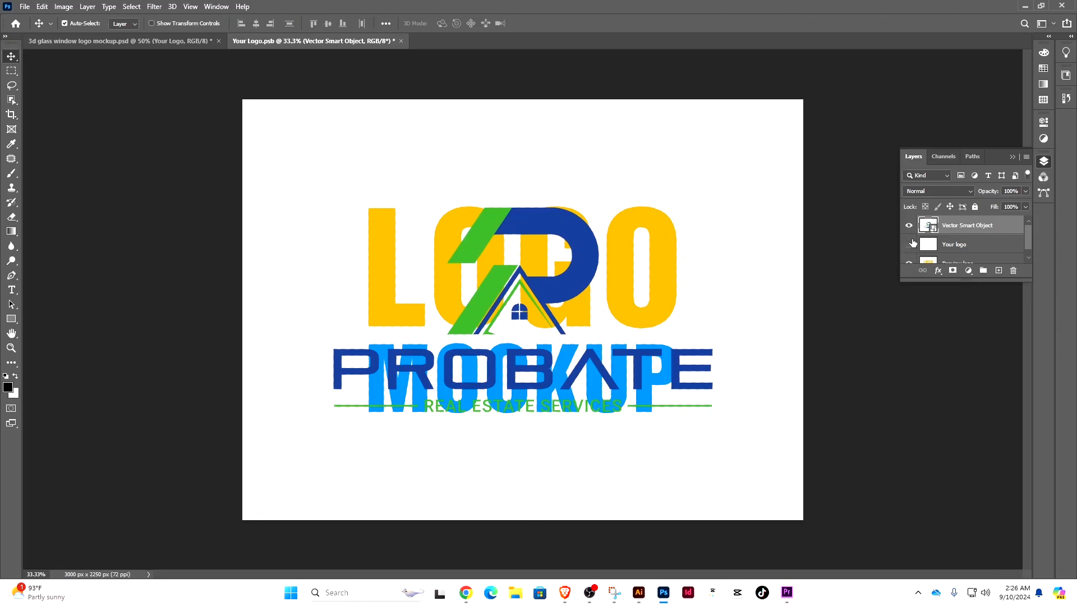
Hide the Preview logo layer, save the smart object, and return to the 3d glass window logo mockup document
scroll(914, 243, "down", 1)
left_click(906, 255)
key("ctrl+s")
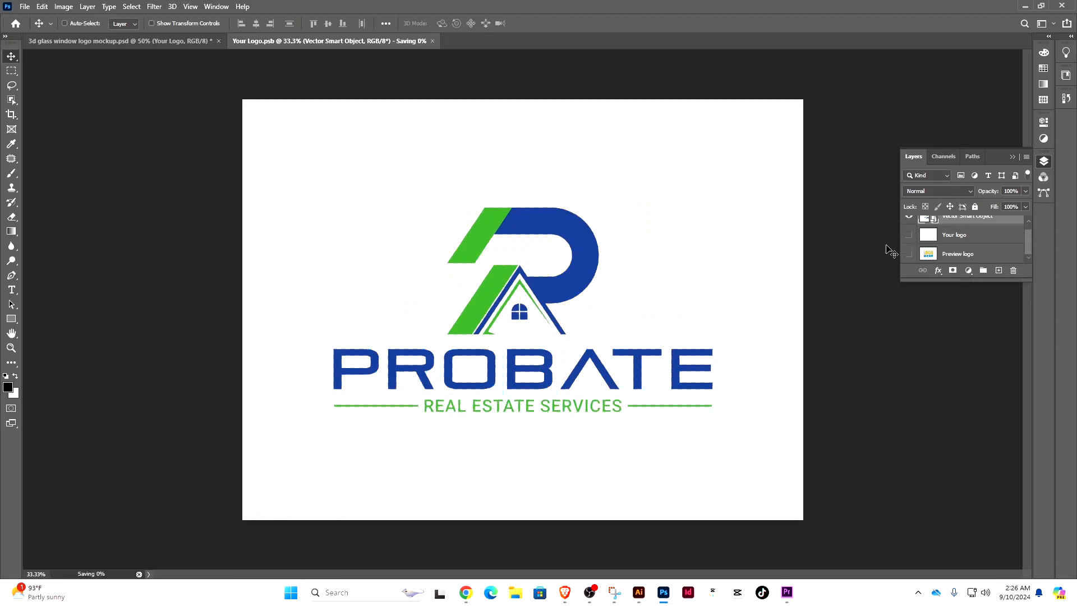
left_click(127, 42)
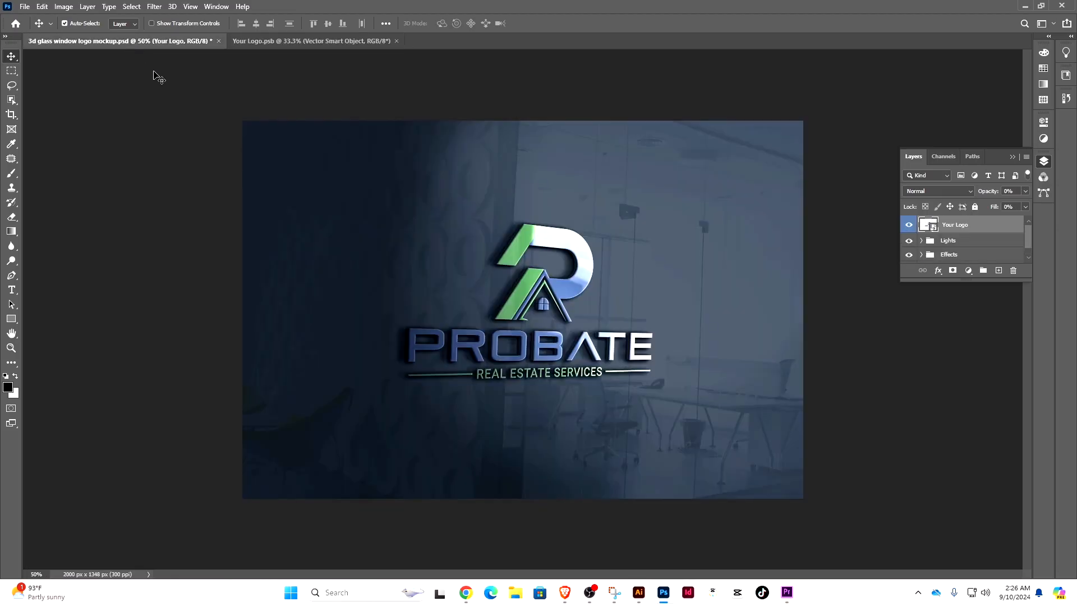
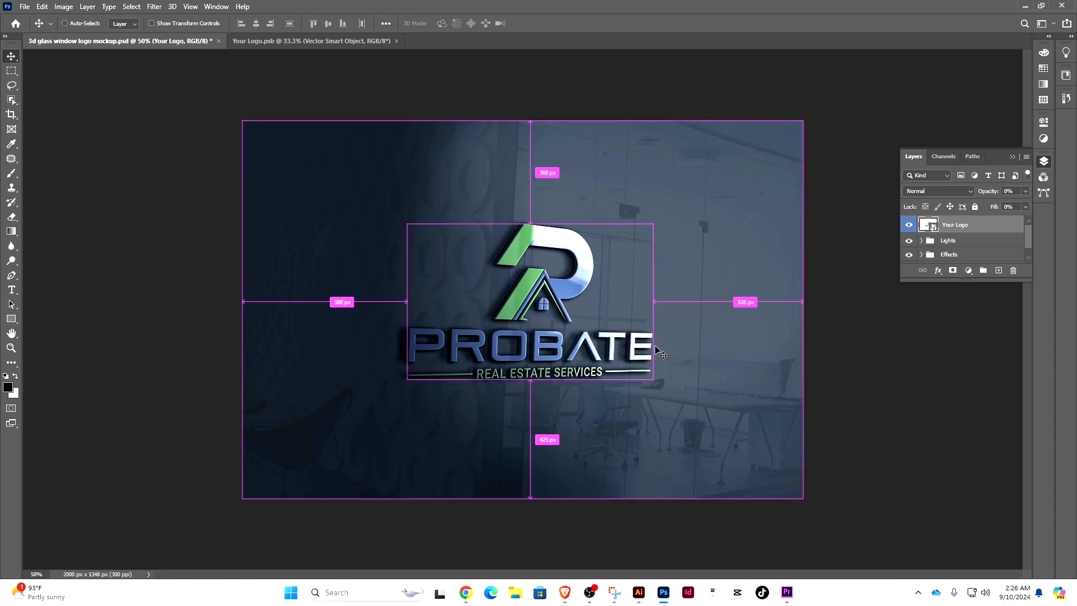
Save a copy of the glass window mockup to the Desktop as a JPEG named Logo JPG File
key("ctrl+alt+s")
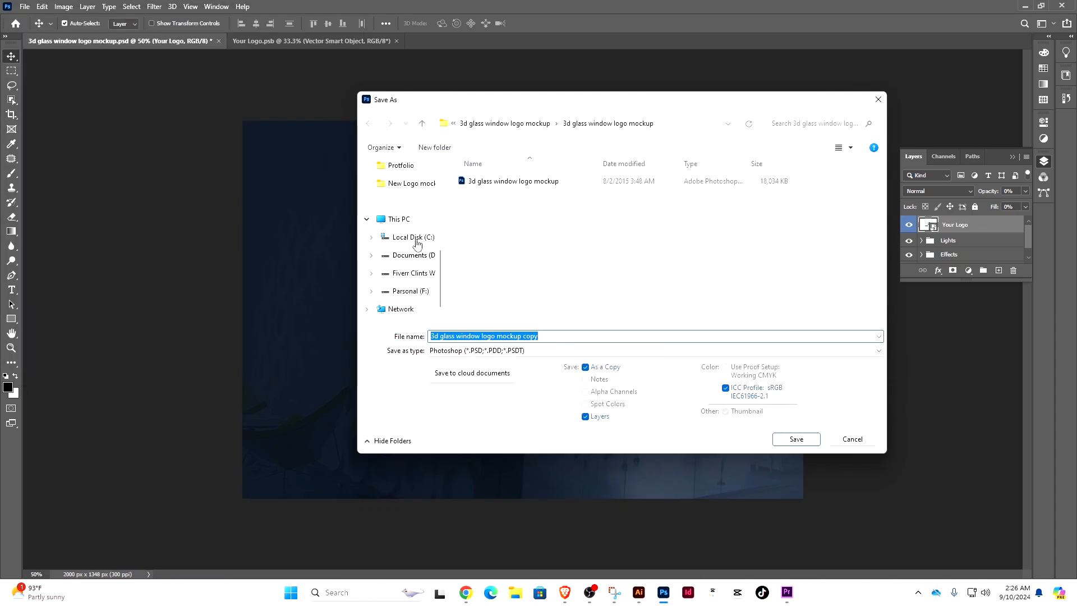
scroll(414, 240, "up", 3)
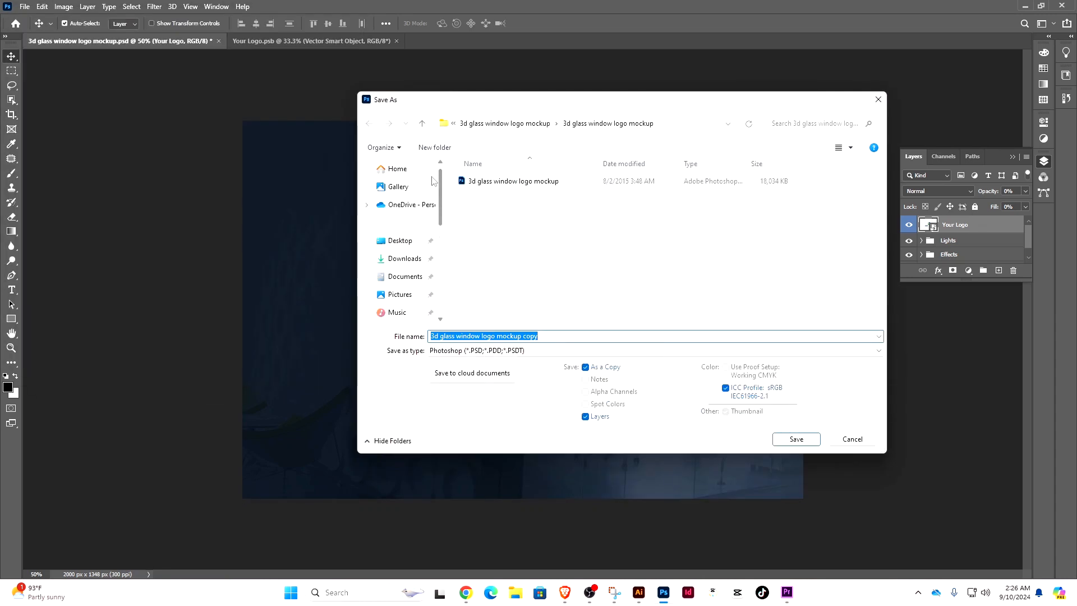
left_click(413, 240)
left_click(472, 350)
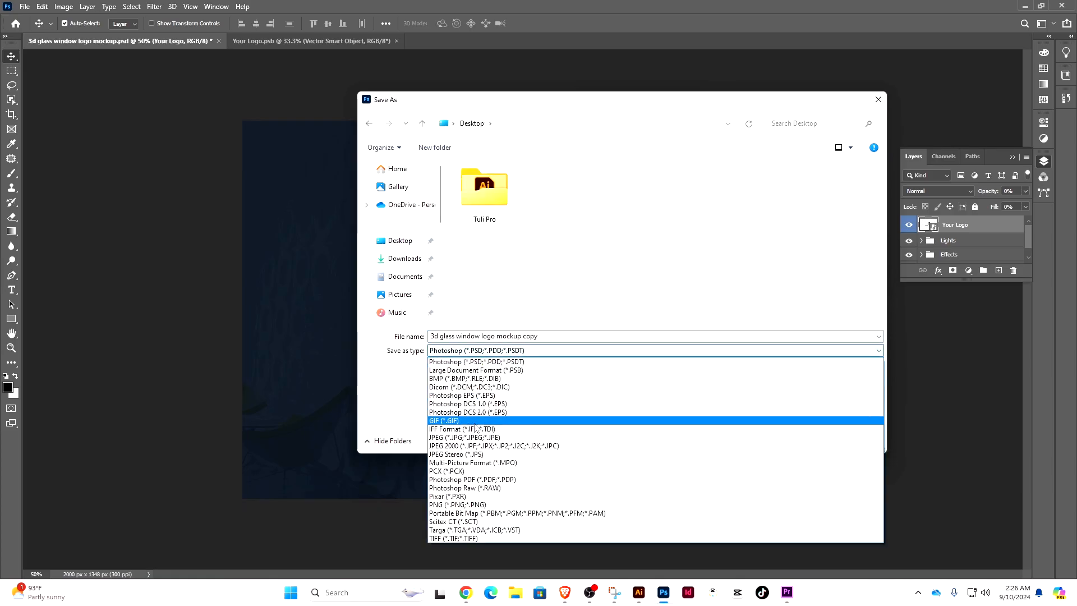
left_click(471, 437)
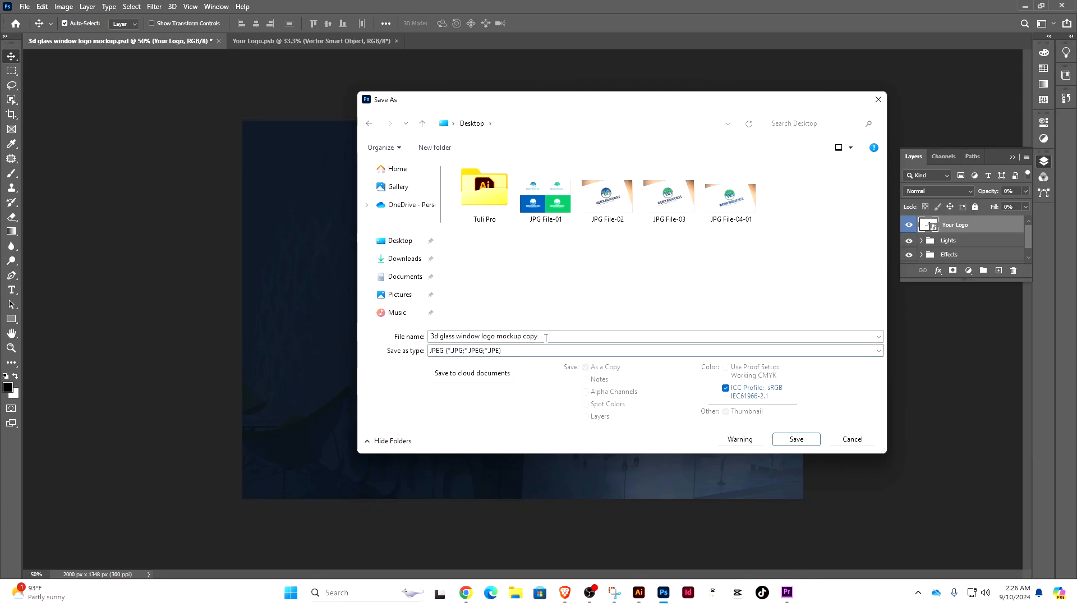
left_click(747, 337)
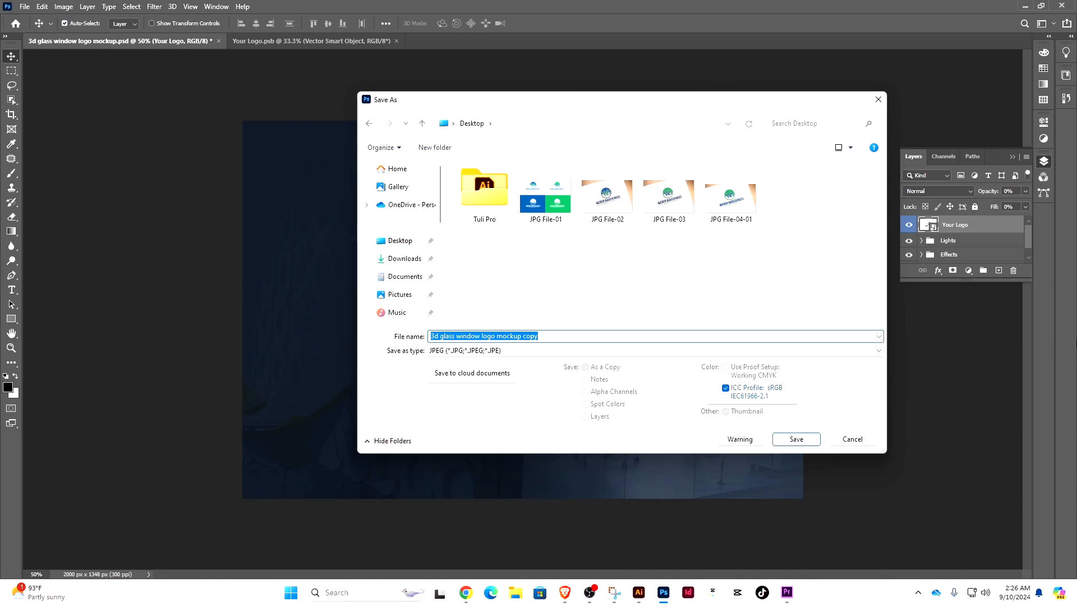
type("Logo JPG File")
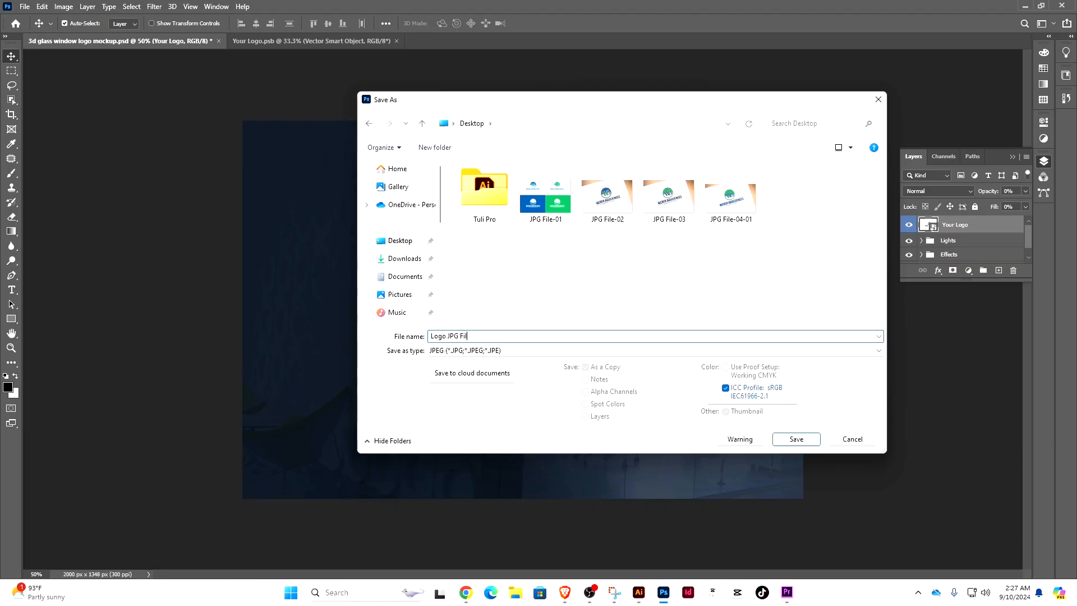
left_click(814, 435)
left_click(595, 149)
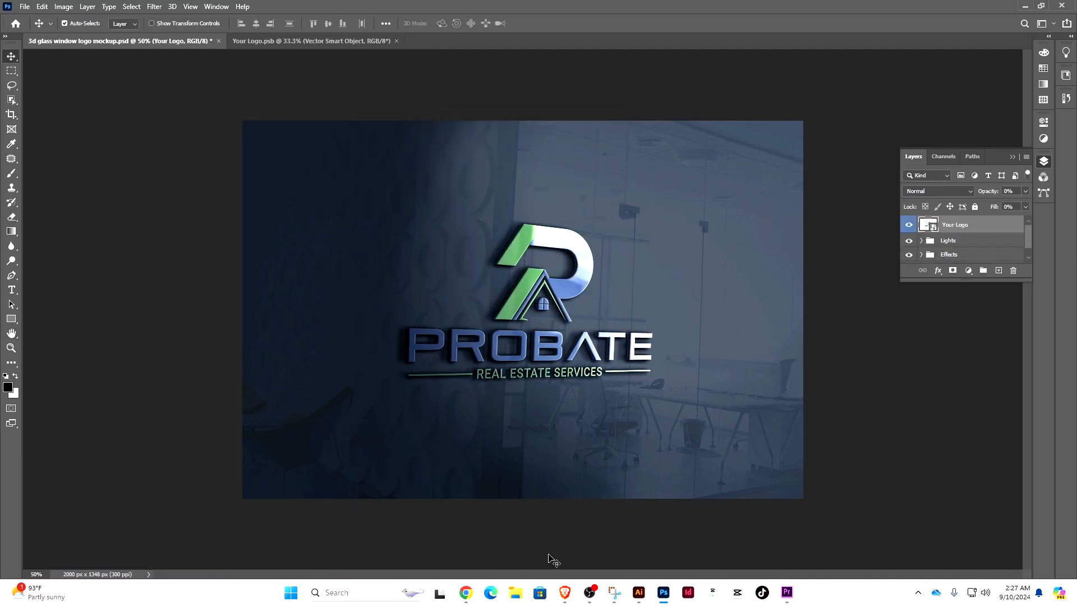
Switch to Chrome and search Google Images for real estate in a new tab
left_click(639, 592)
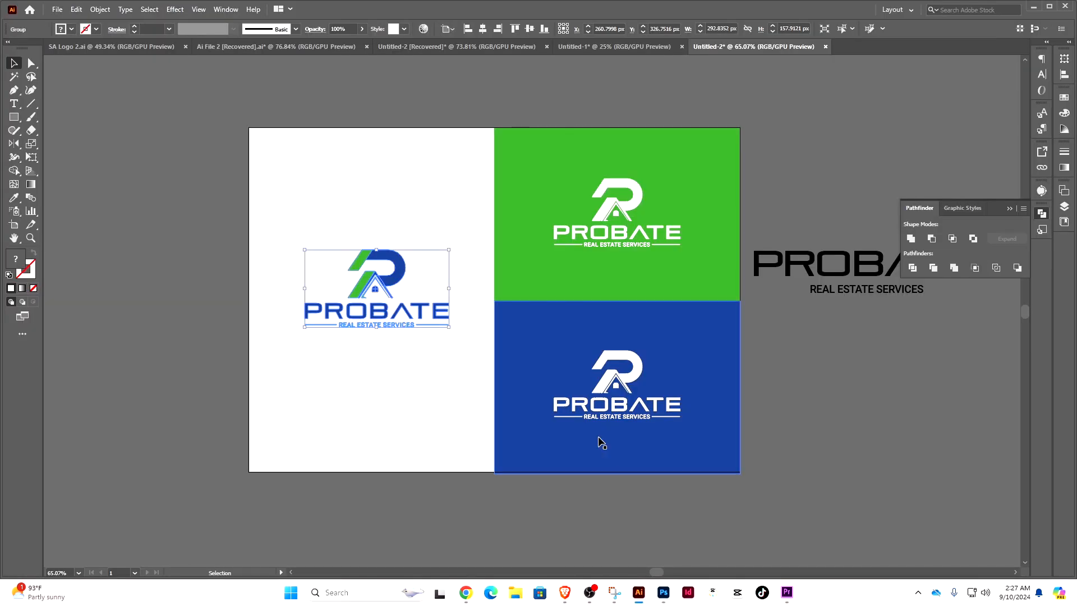
mouse_move(476, 594)
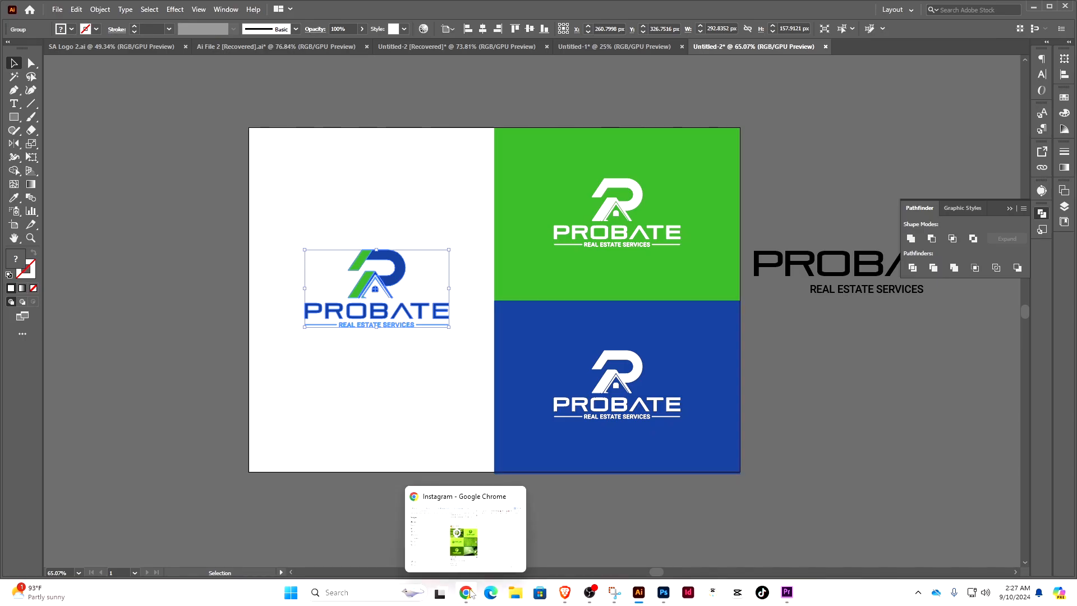
left_click(471, 593)
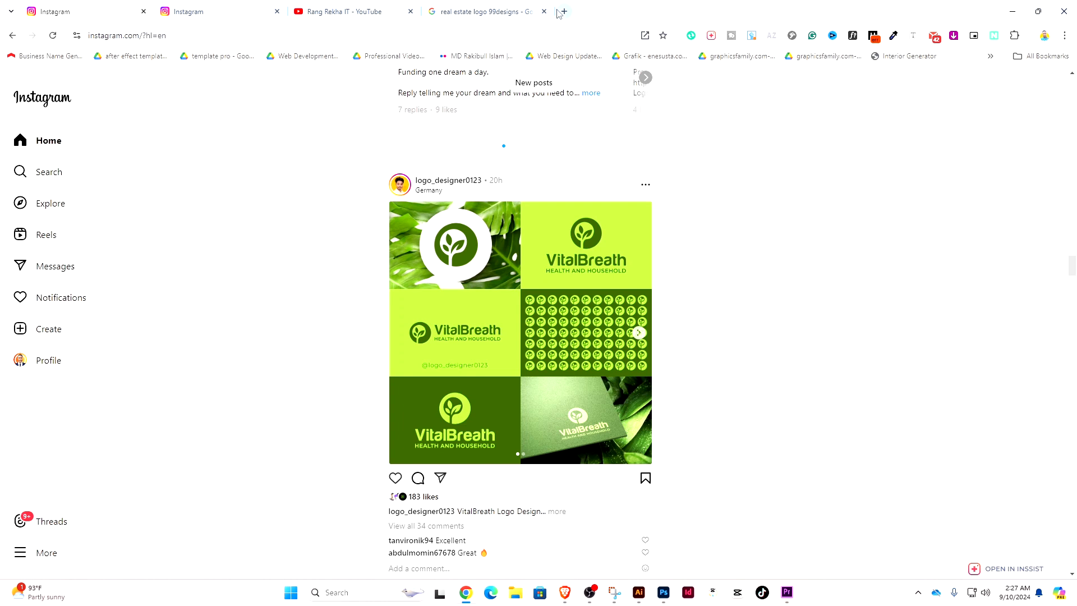
left_click(564, 11)
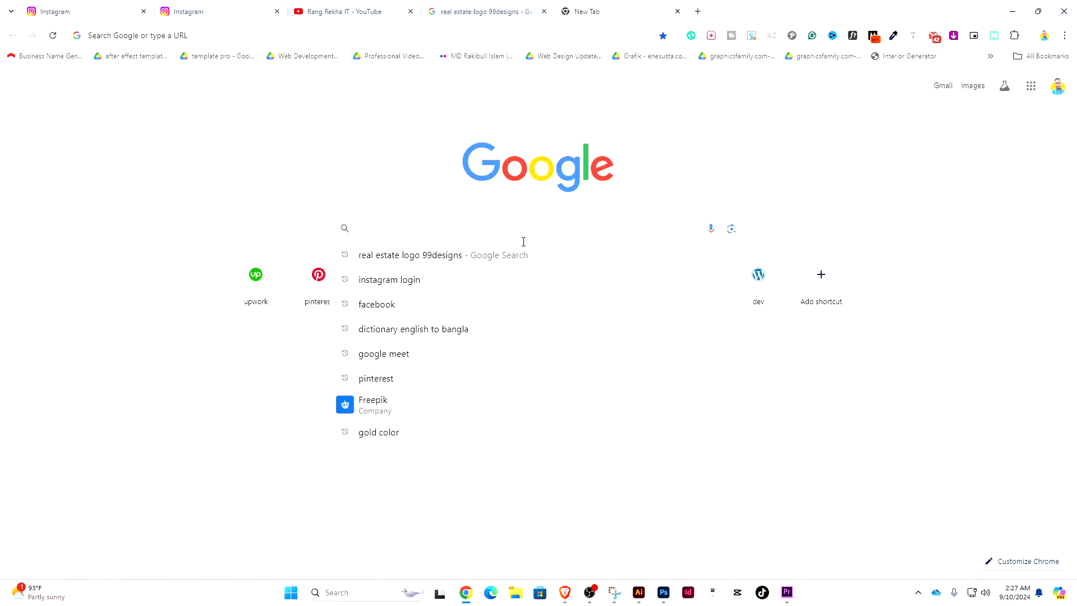
type("Real")
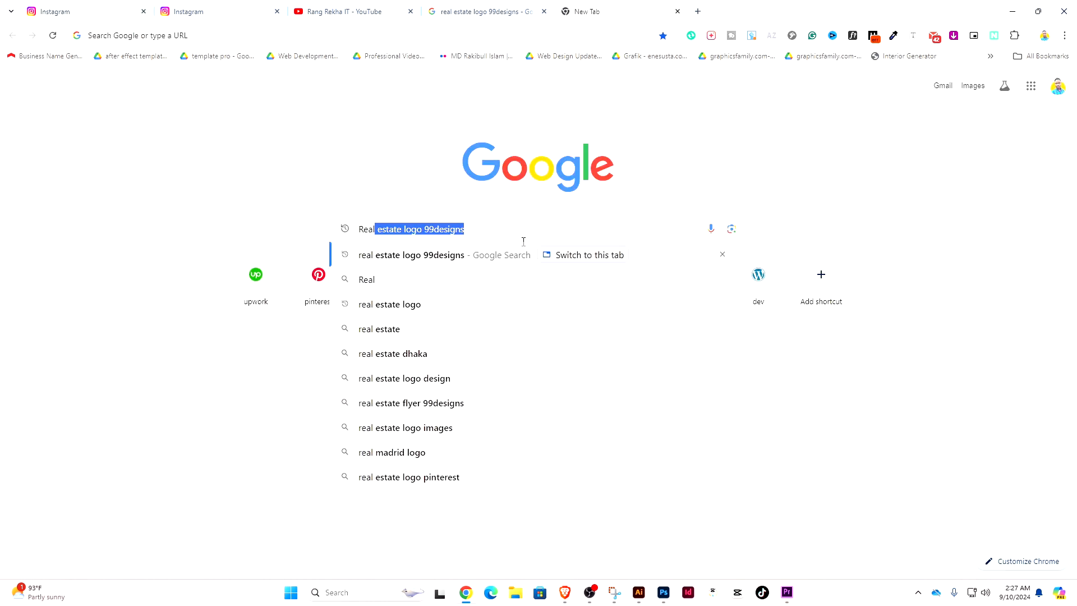
left_click(393, 329)
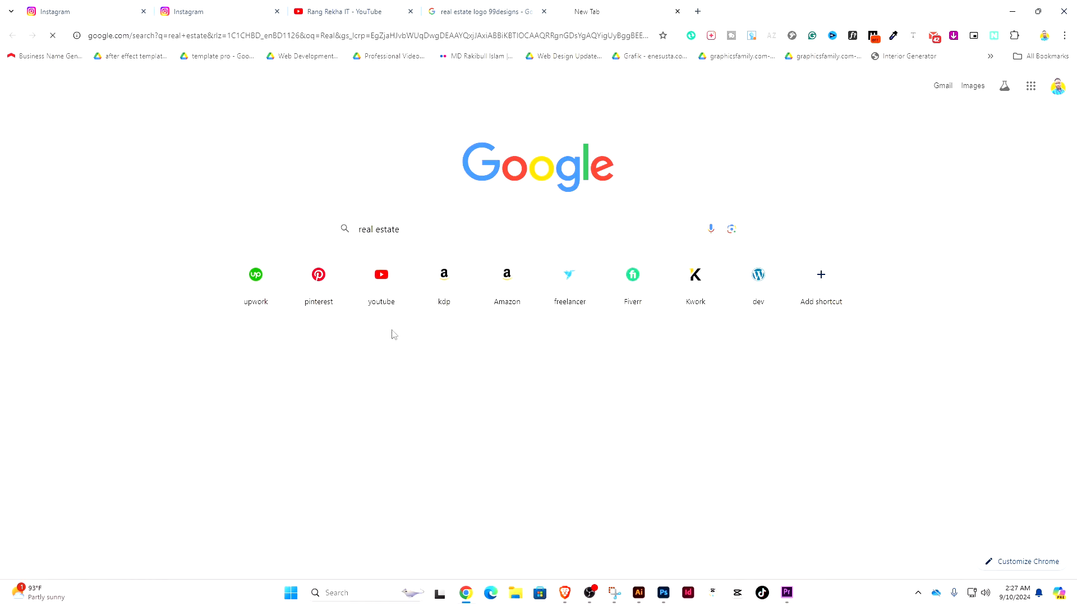
left_click(171, 132)
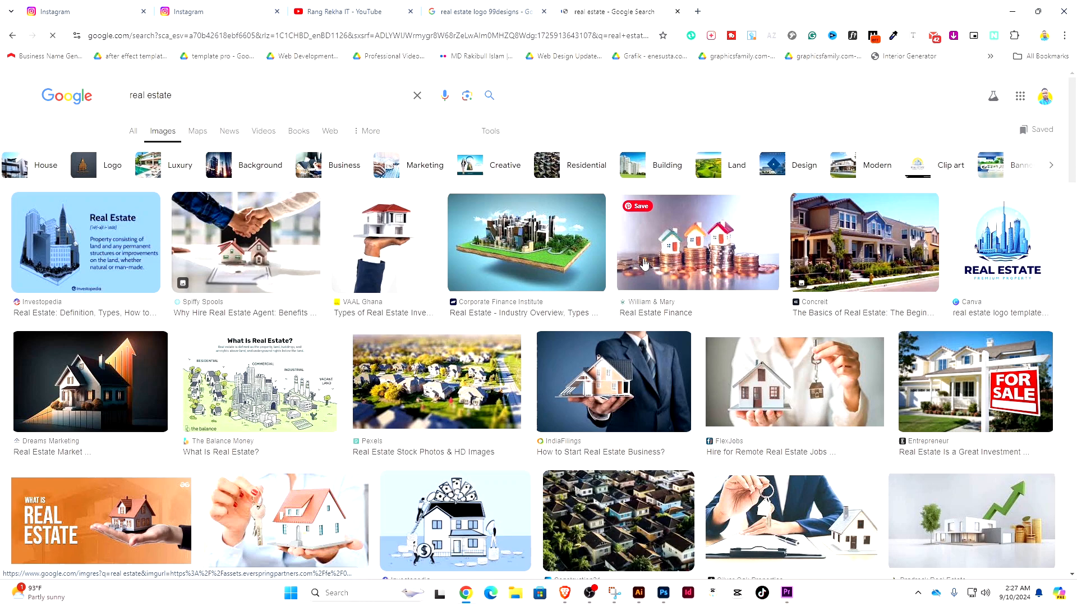
Copy the floating city image from Corporate Finance Institute and paste it into the Illustrator logo presentation
left_click(555, 262)
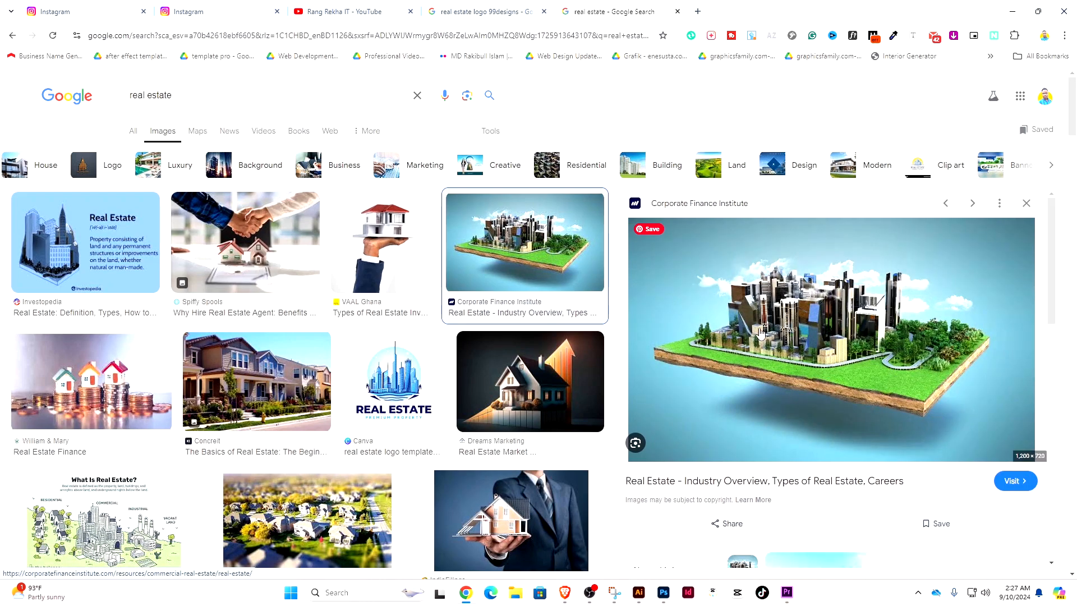
right_click(763, 331)
left_click(833, 206)
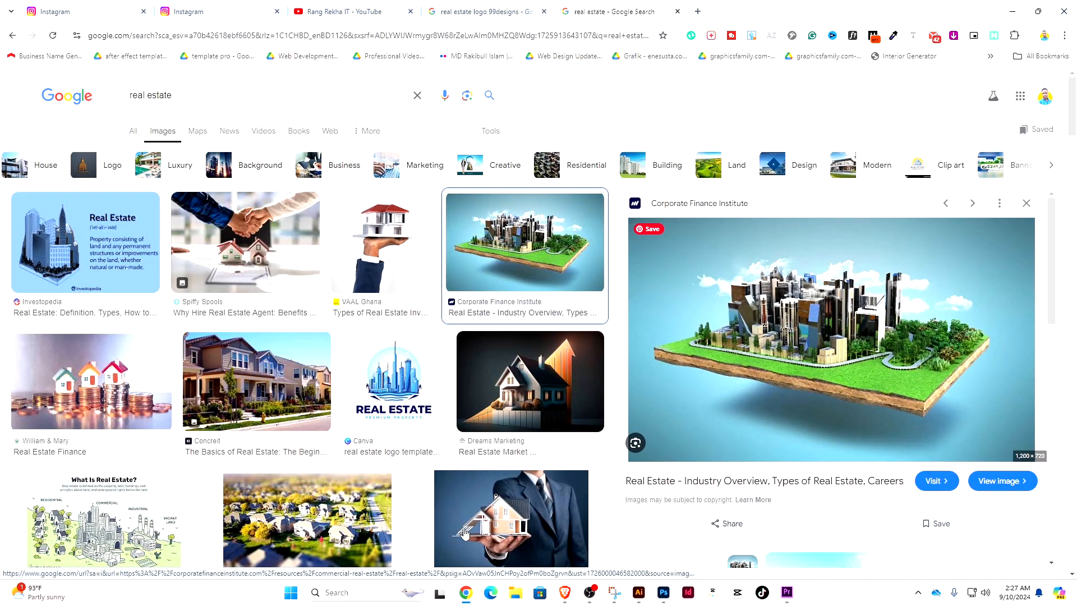
left_click(639, 593)
left_click(377, 442)
key("ctrl+v")
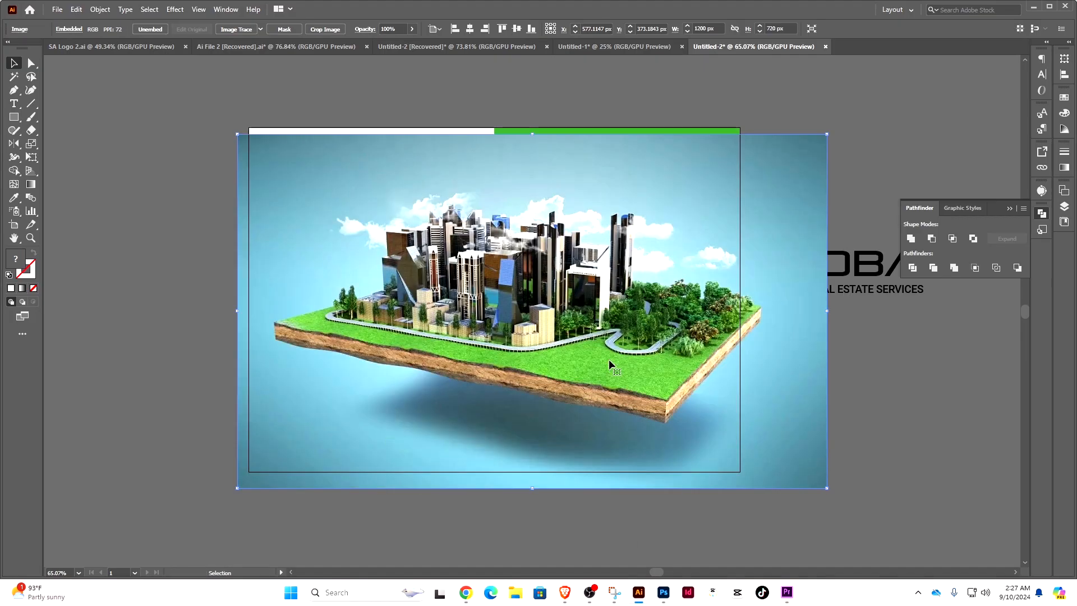
Scale the city image down to about 611 by 367 px, place it over the green panel, and send it to the back
left_click_drag(828, 313, 444, 314)
left_click_drag(322, 326, 600, 200)
left_click_drag(618, 247, 629, 304)
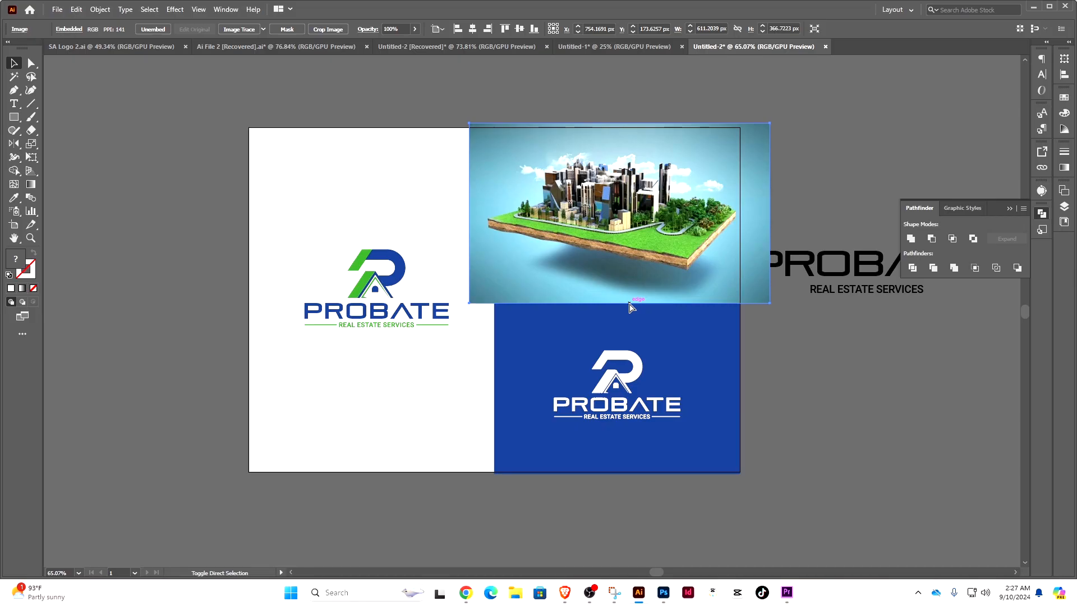
key("ctrl+shift+bracketleft")
Change the green panel's fill to black
left_click(624, 277)
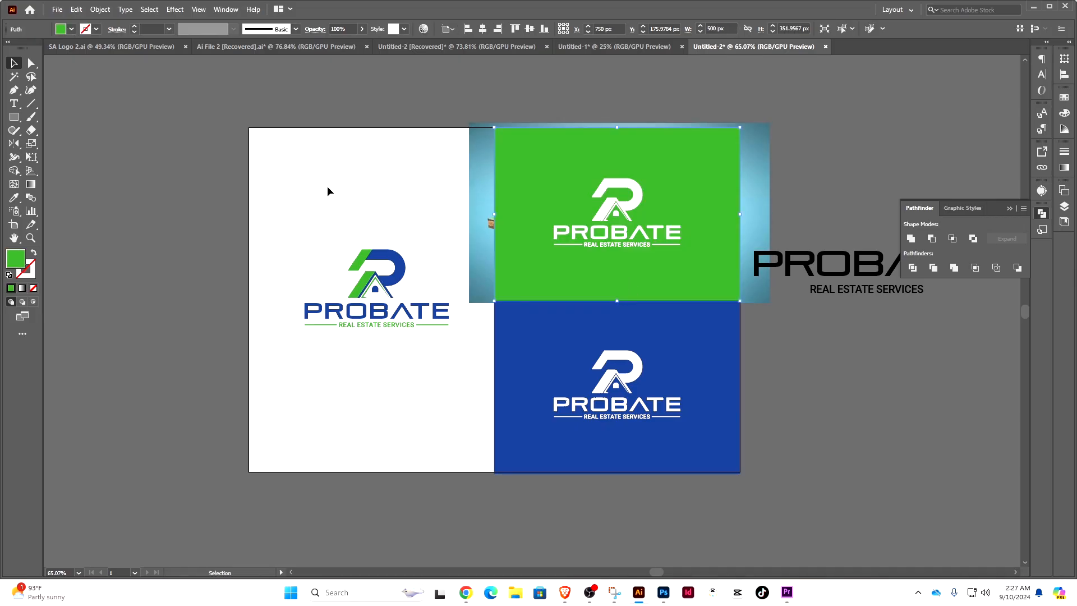
left_click(60, 31)
left_click(30, 49)
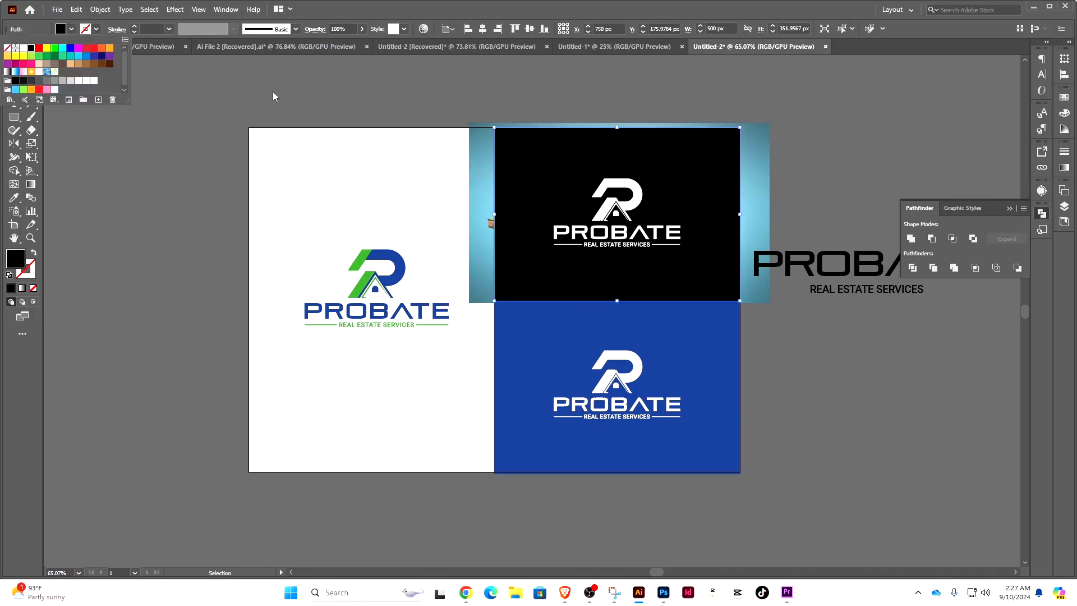
Make a clipping mask from the black panel and the city image behind it
left_click_drag(594, 175, 664, 169)
left_click_drag(696, 167, 492, 232)
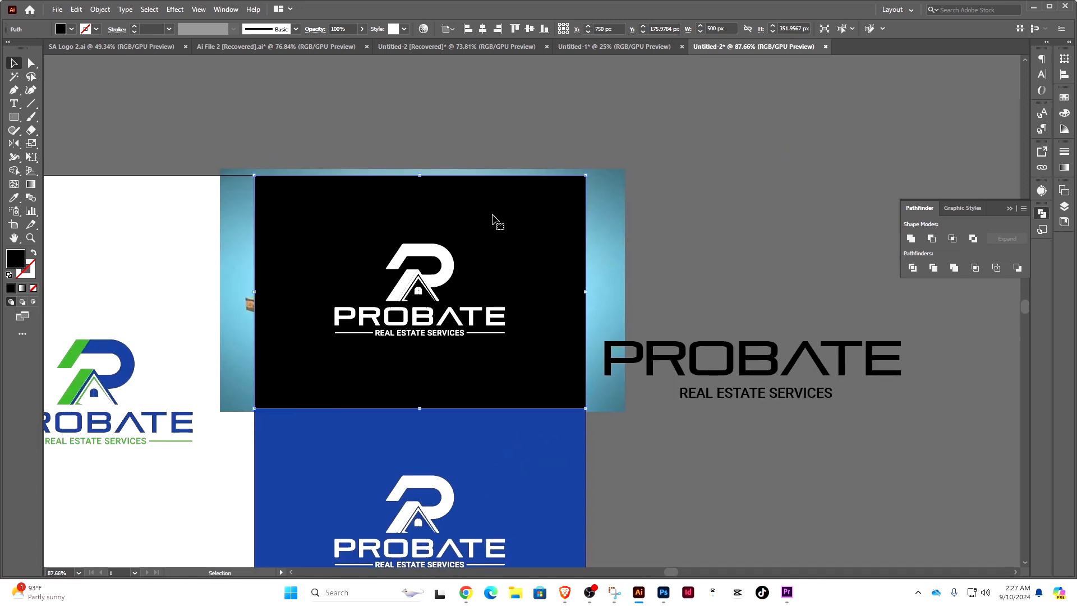
left_click_drag(503, 144, 540, 201)
right_click(540, 201)
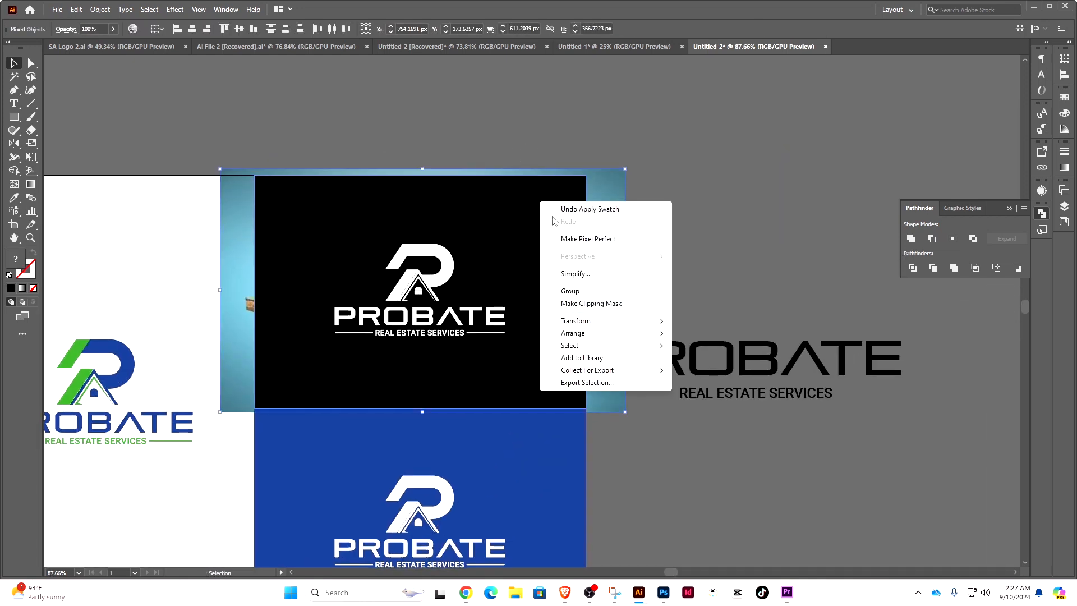
left_click(599, 304)
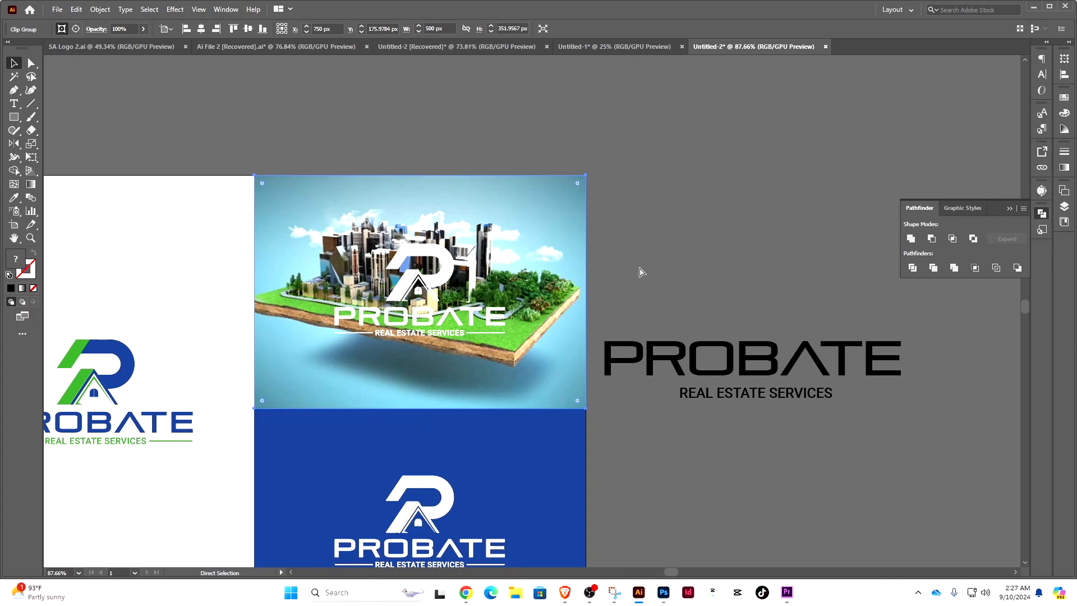
Paste the black rectangle in front of the clipped city image and set its opacity to 66%
key("ctrl+f")
left_click(361, 28)
mouse_move(364, 41)
left_mouse_down()
mouse_move(338, 48)
mouse_move(348, 49)
left_mouse_up()
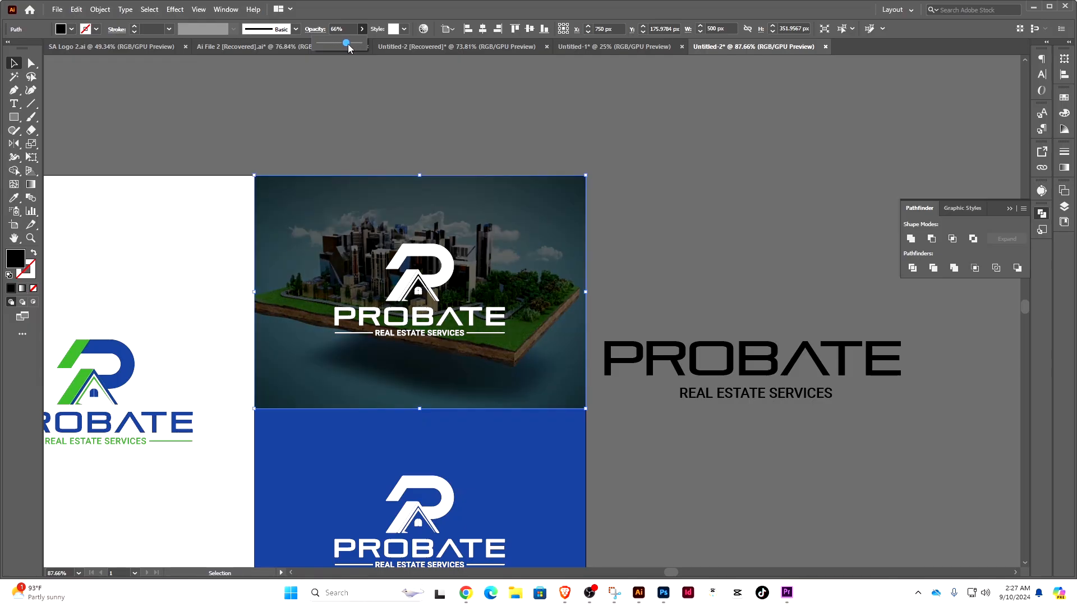
left_click(435, 117)
left_click_drag(655, 265, 721, 221)
left_click_drag(655, 229, 619, 234)
left_click_drag(674, 412, 635, 364)
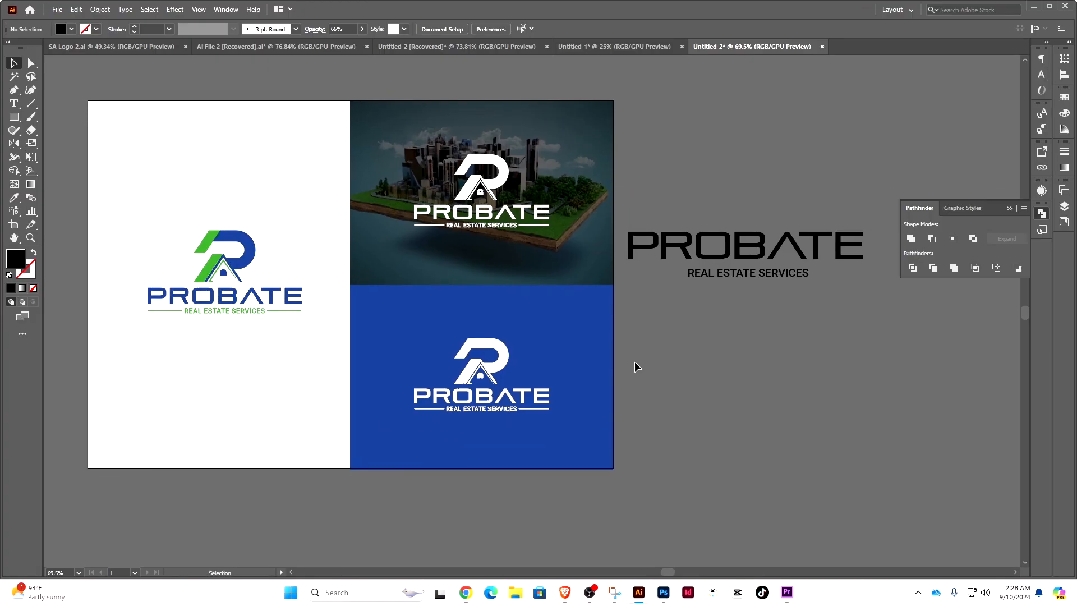
Set the black overlay's opacity on the city panel to 79%
left_click_drag(515, 200, 609, 247)
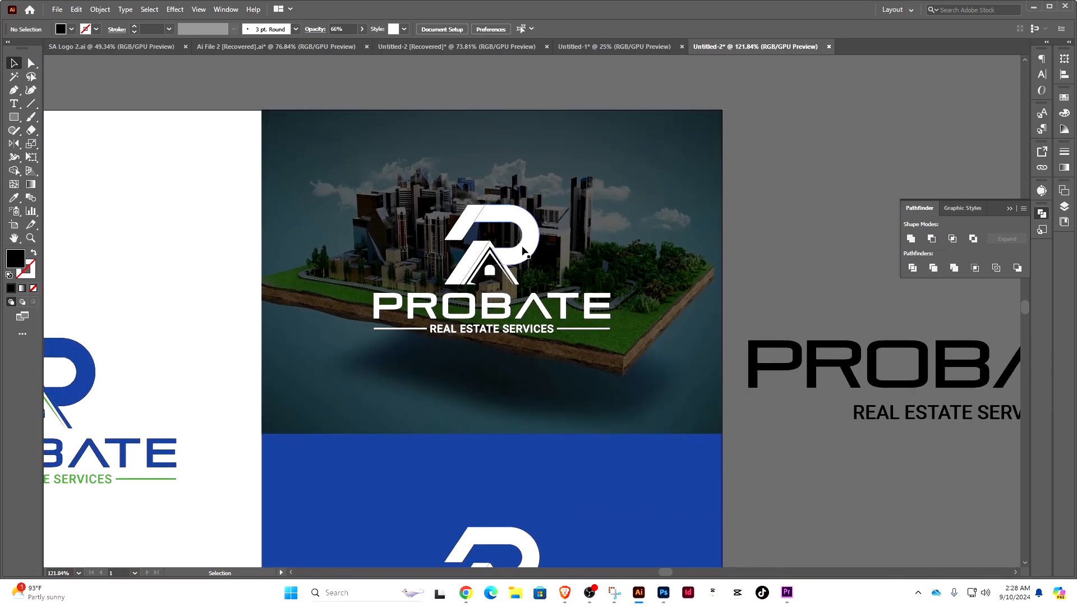
left_click(603, 243)
left_click(361, 29)
left_click_drag(348, 44, 353, 44)
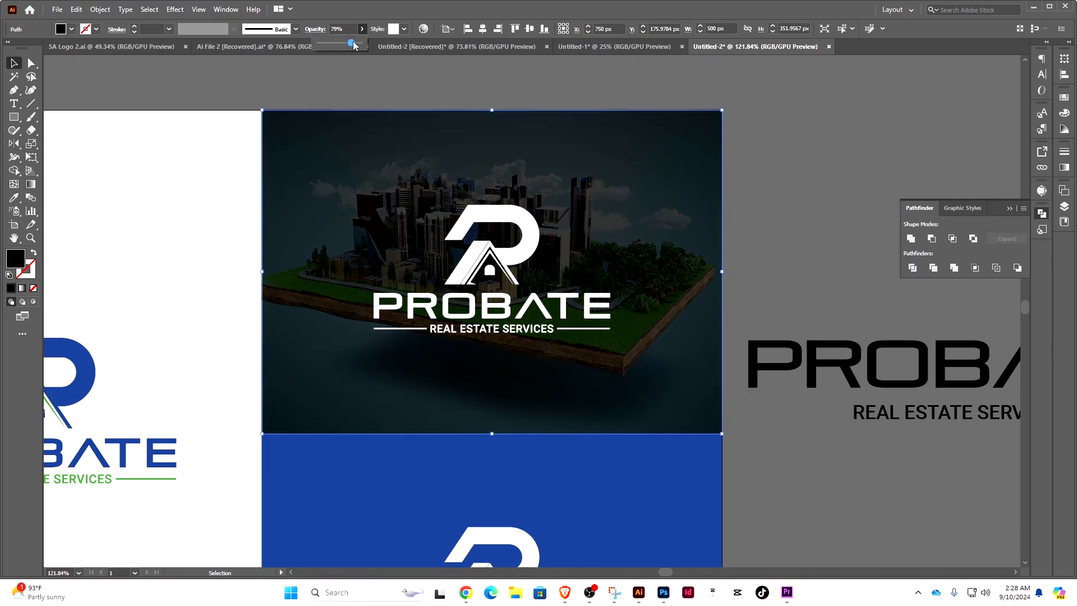
left_click(798, 192)
key("ctrl+0")
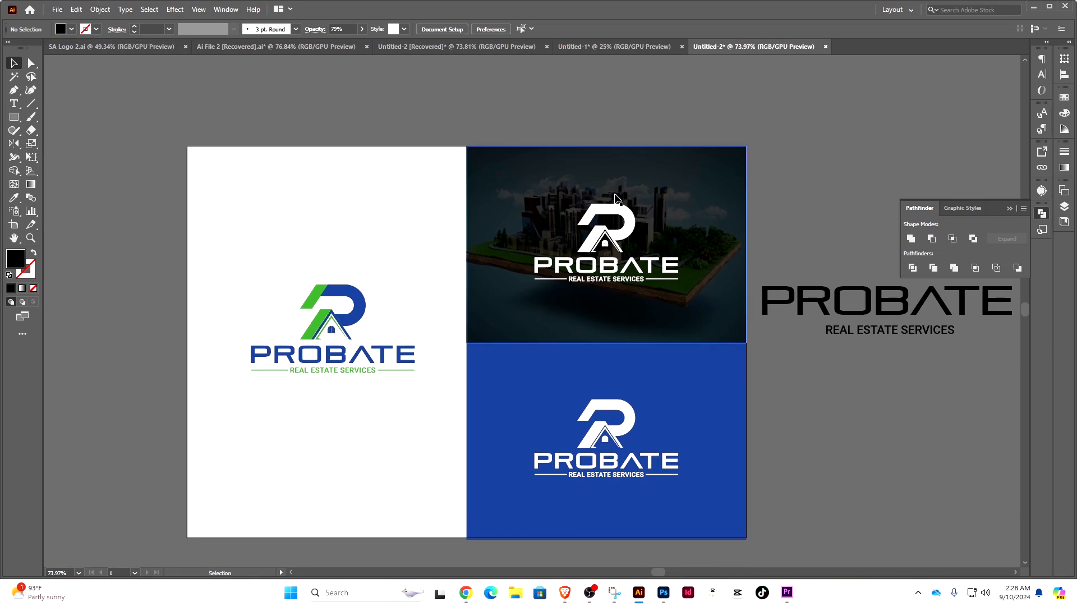
Scale the white logos on the city and blue panels down slightly about their centers
left_click(625, 216)
left_click_drag(678, 204, 671, 208)
left_click(628, 431)
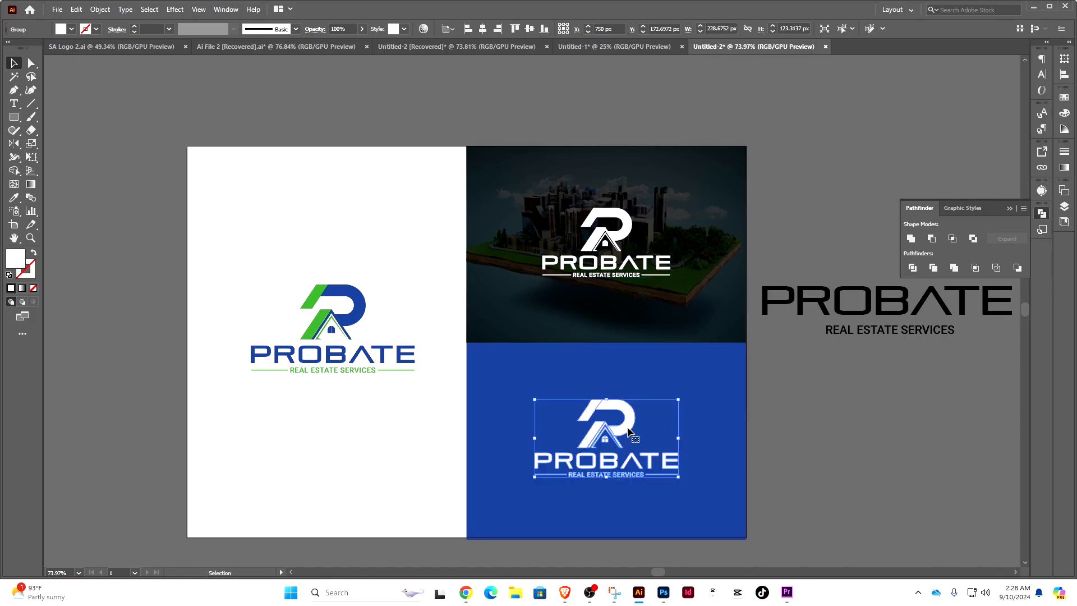
left_click_drag(678, 399, 671, 404)
left_click(806, 428)
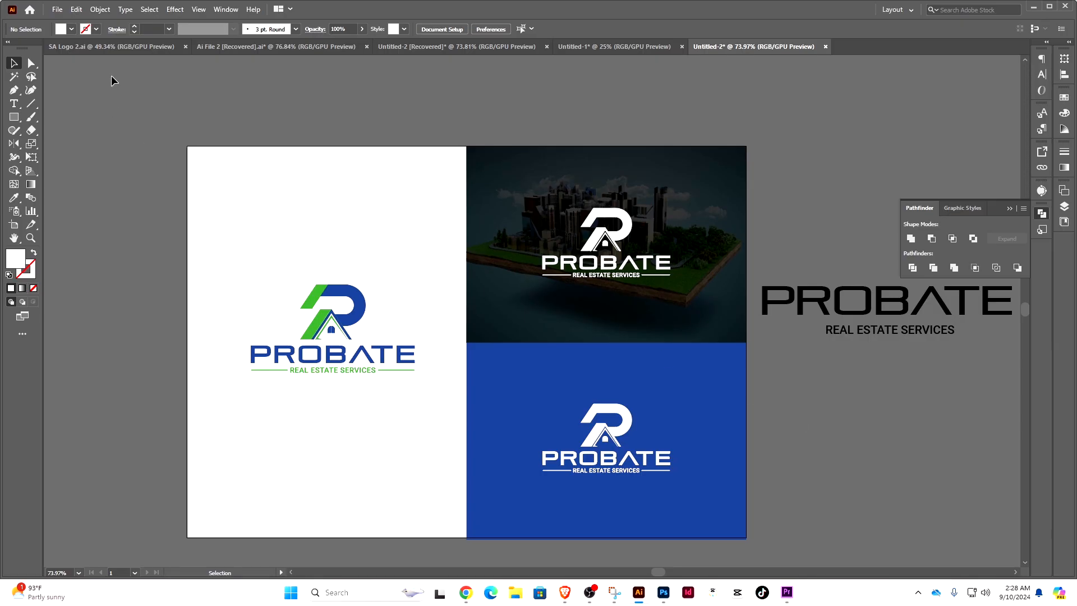
Export the artboard to the Desktop as JPEG Logo JPG File 2, using artboards, RGB, quality 6 and 300 ppi
left_click(58, 9)
mouse_move(209, 226)
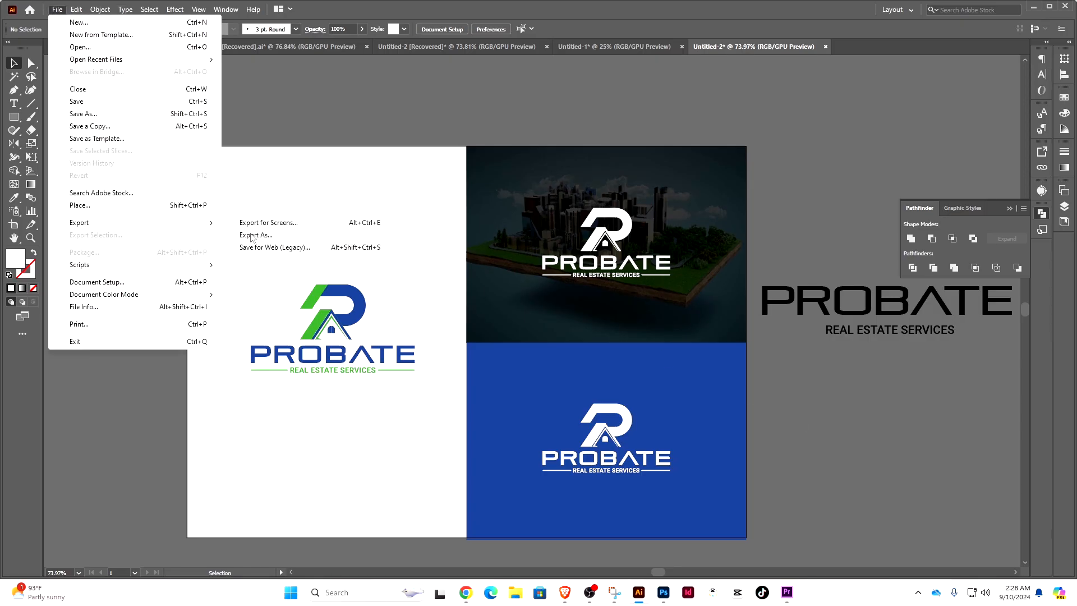
left_click(264, 240)
left_click(55, 116)
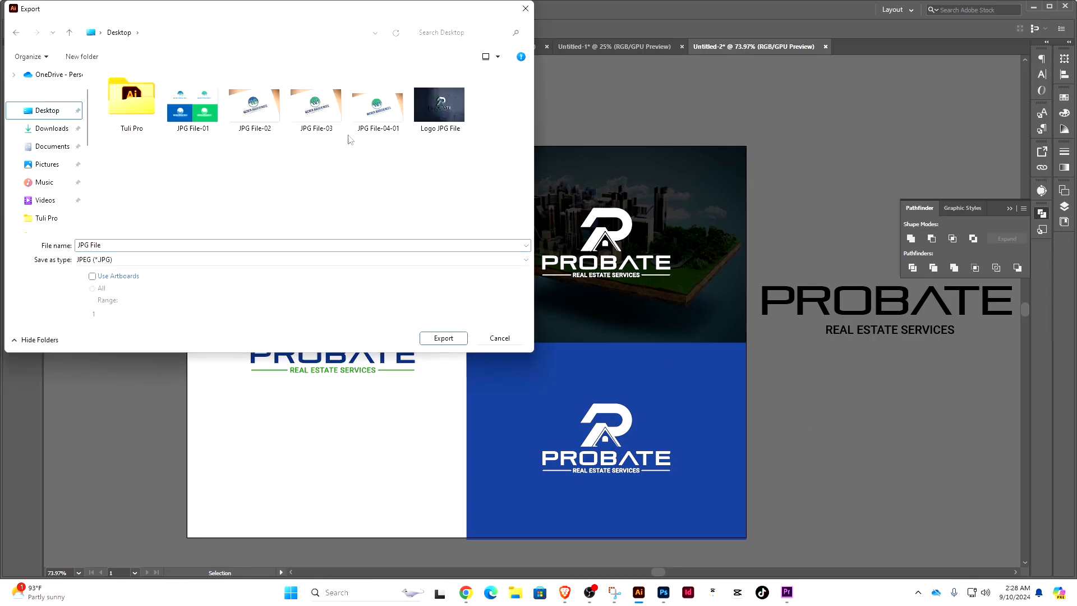
left_click(439, 106)
left_click(192, 245)
left_click(192, 245)
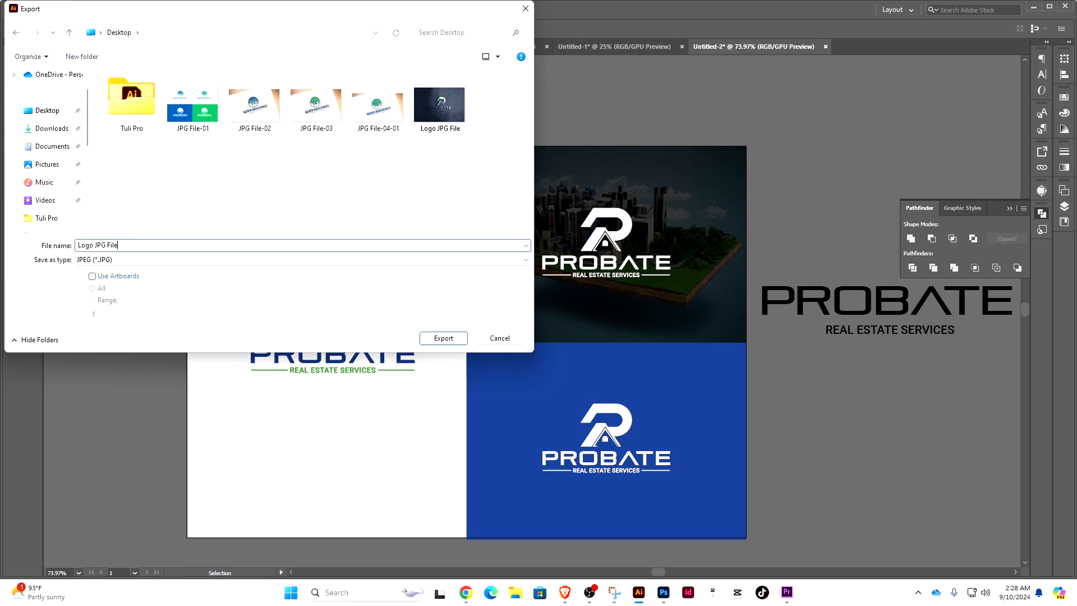
left_click(92, 276)
left_click(443, 338)
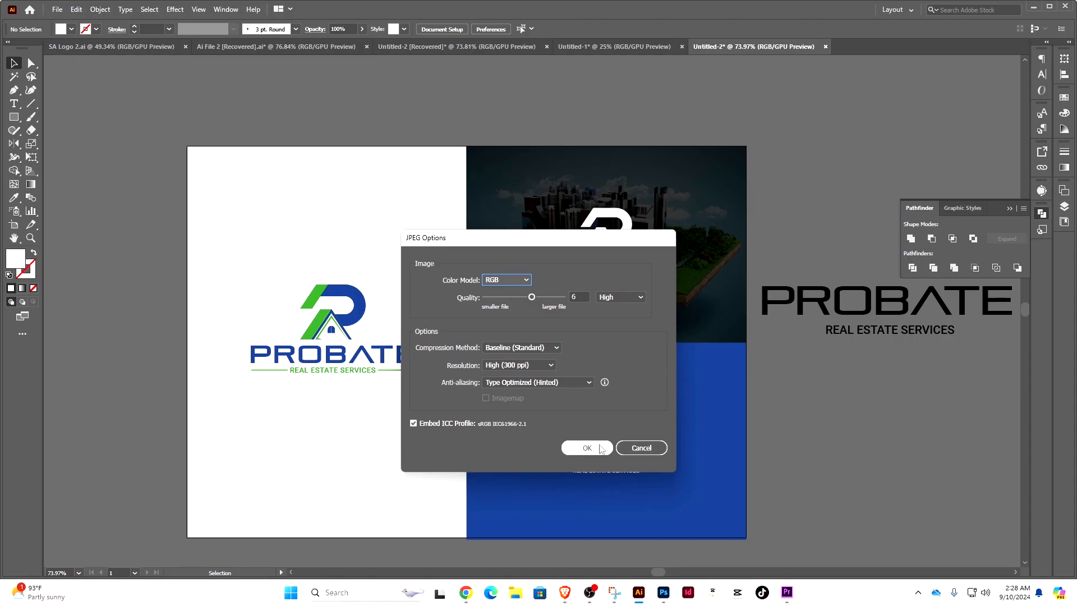
left_click(600, 448)
Minimize the open windows and review the Logo JPG File and Logo JPG File 2-01 images from the desktop
left_click(1031, 8)
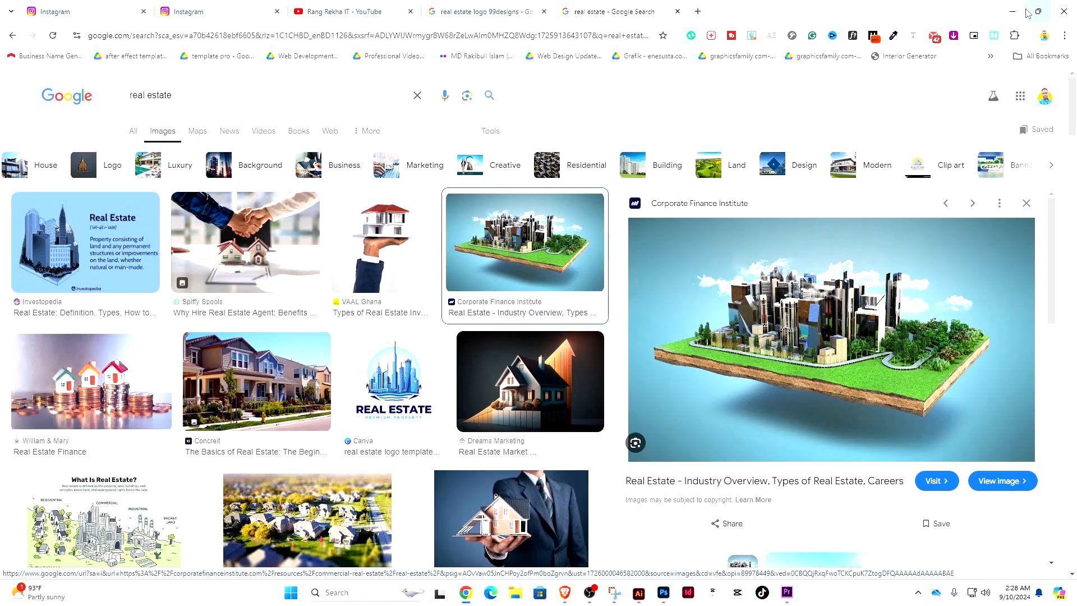
left_click(1029, 8)
left_click(1025, 7)
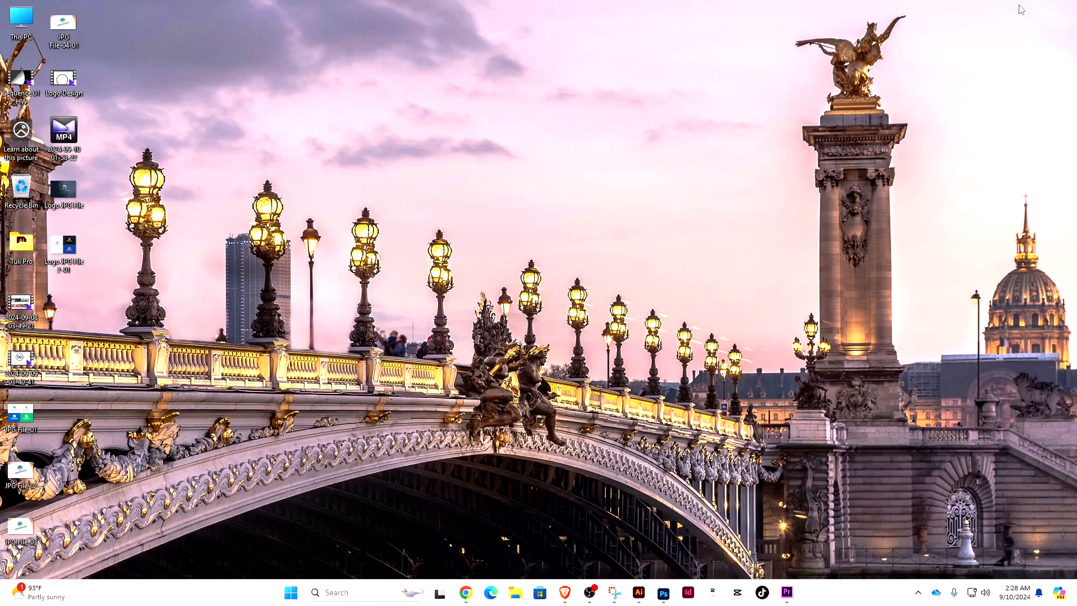
double_click(69, 204)
scroll(589, 279, "up", 2)
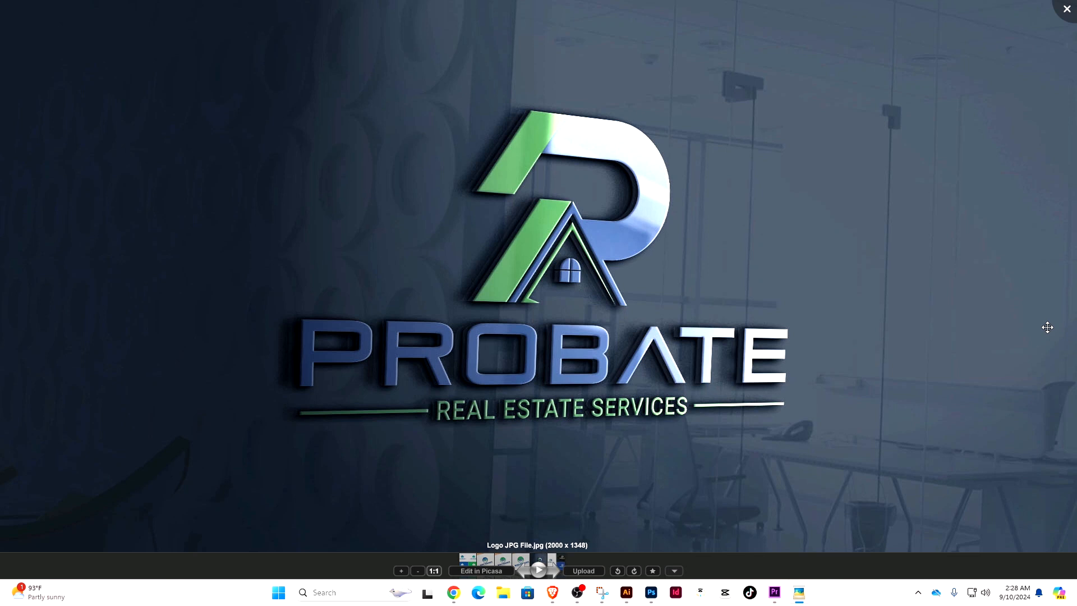
left_click(1067, 10)
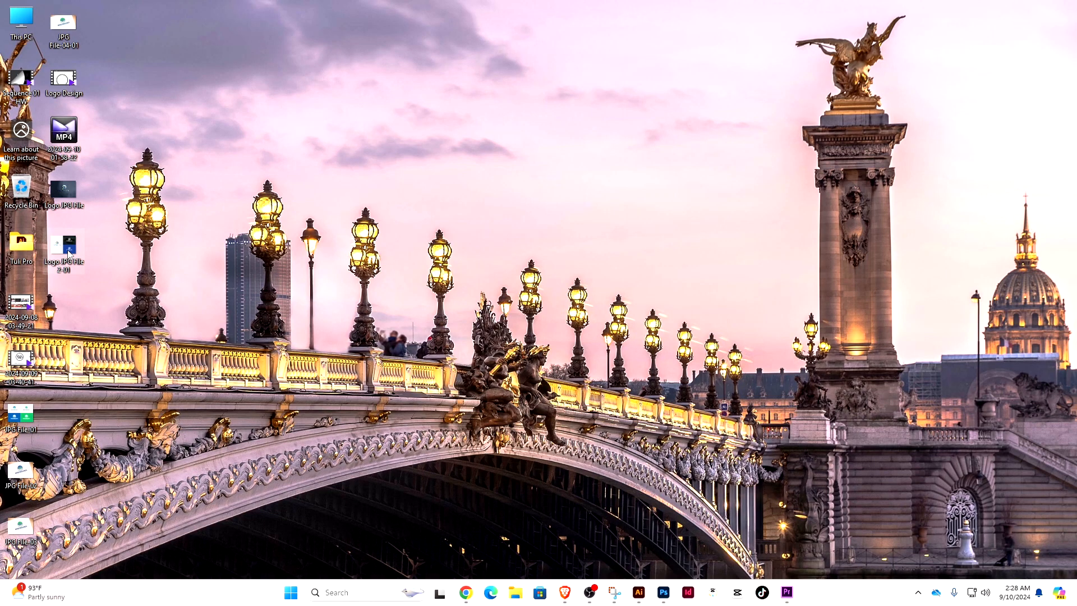
double_click(70, 253)
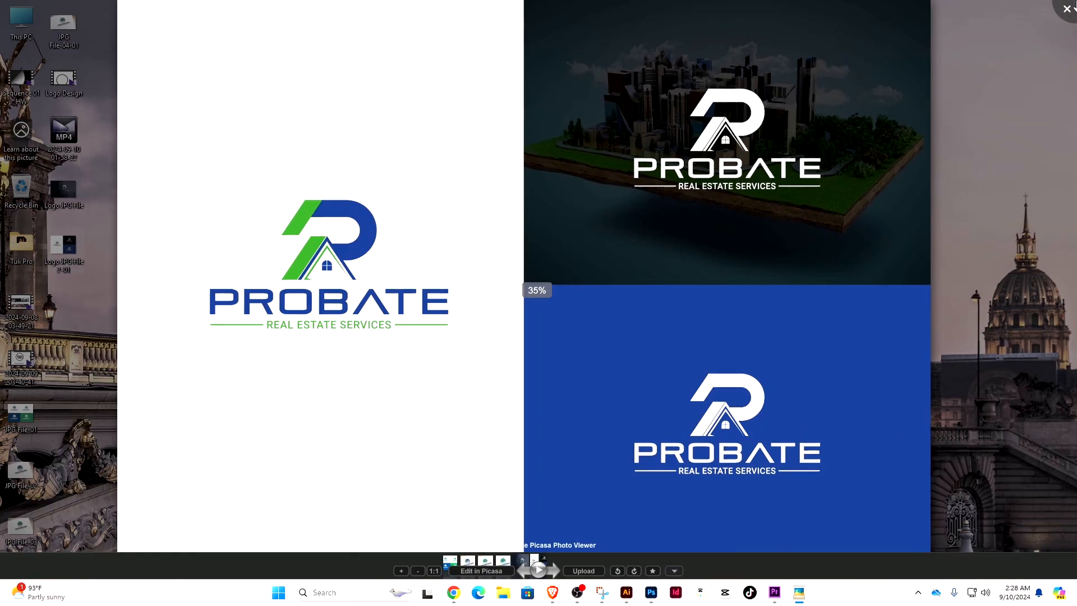
key("Escape")
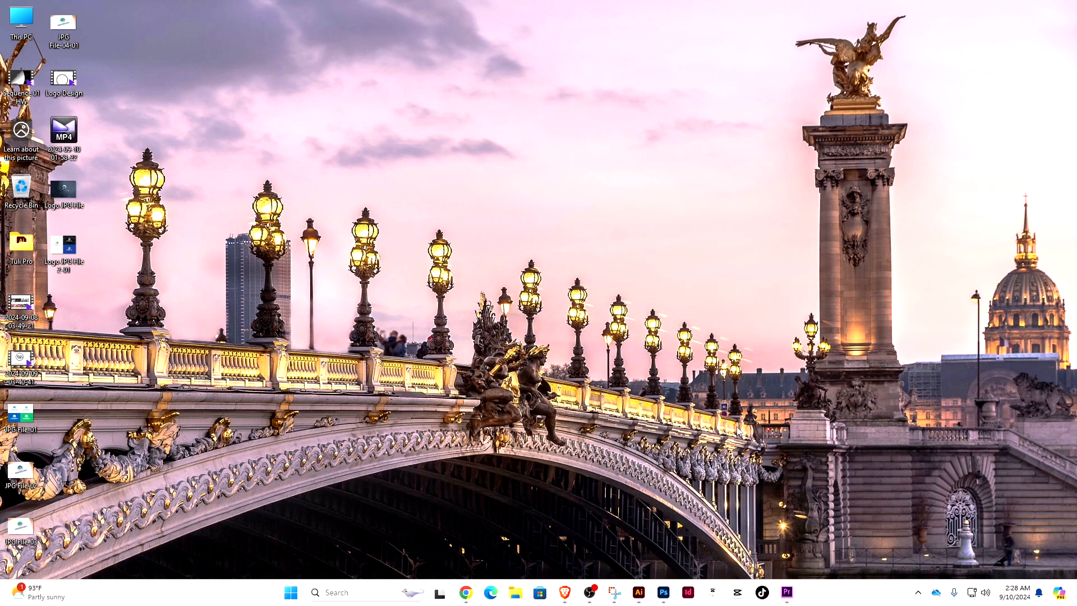